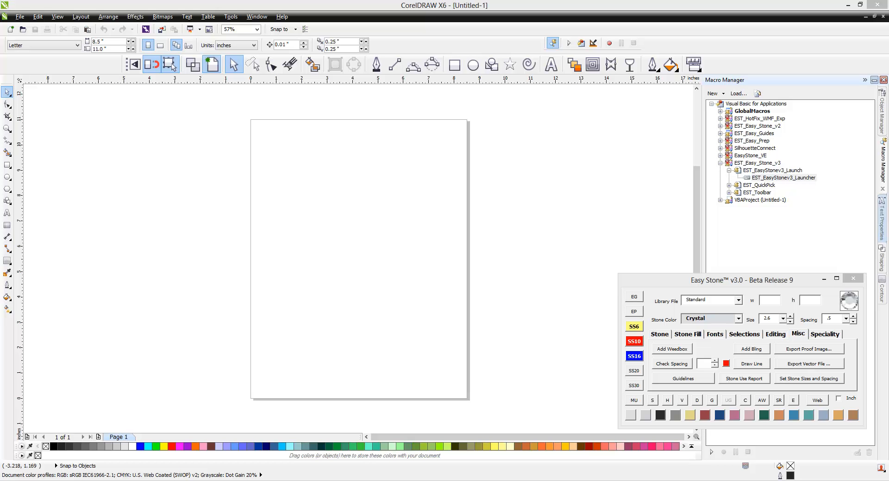
# Step: Import the NecksGen logo PDF with its text as Text and comments on a separate layer, placing it across the page
pyautogui.click(411, 265)
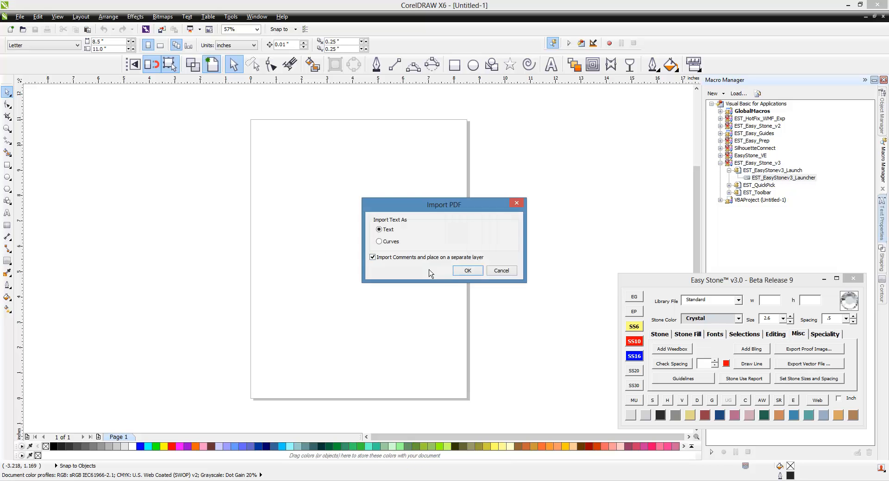
pyautogui.click(468, 271)
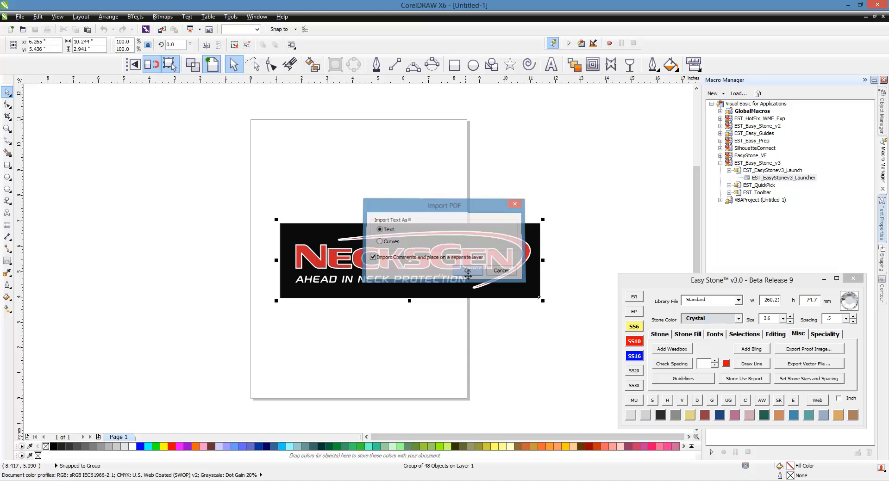
pyautogui.click(372, 327)
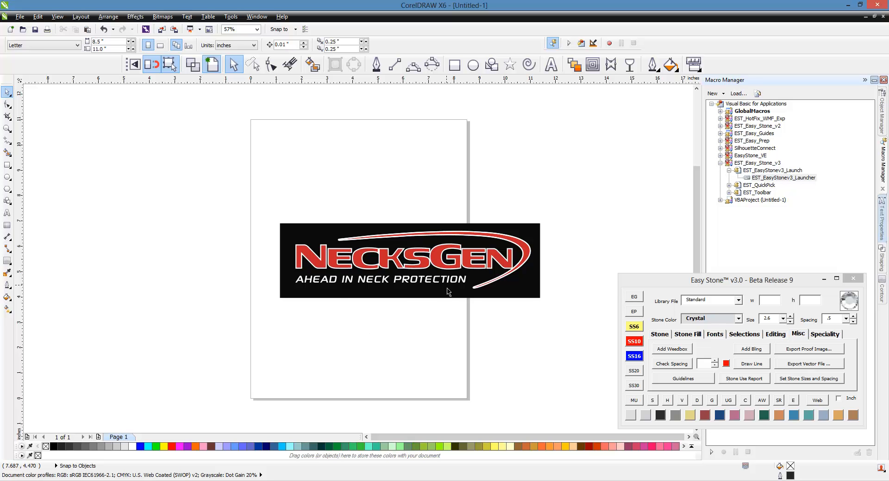
# Step: Switch to wireframe view and examine the outlines of the imported logo
pyautogui.click(193, 64)
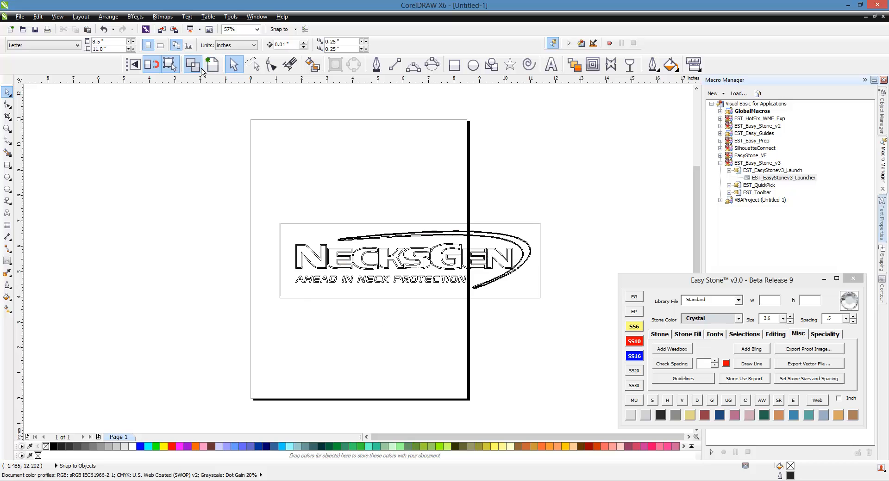
pyautogui.scroll(2, 491, 283)
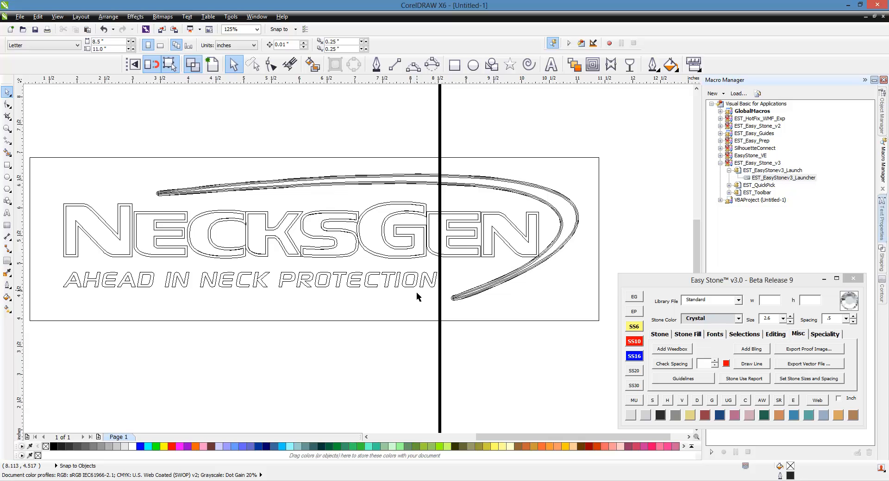
pyautogui.scroll(-2, 416, 292)
# Step: Convert the whole logo group to a 300 dpi CMYK Color (32-bit) bitmap with anti-aliasing and a transparent background
pyautogui.moveTo(545, 213); pyautogui.dragTo(195, 326)
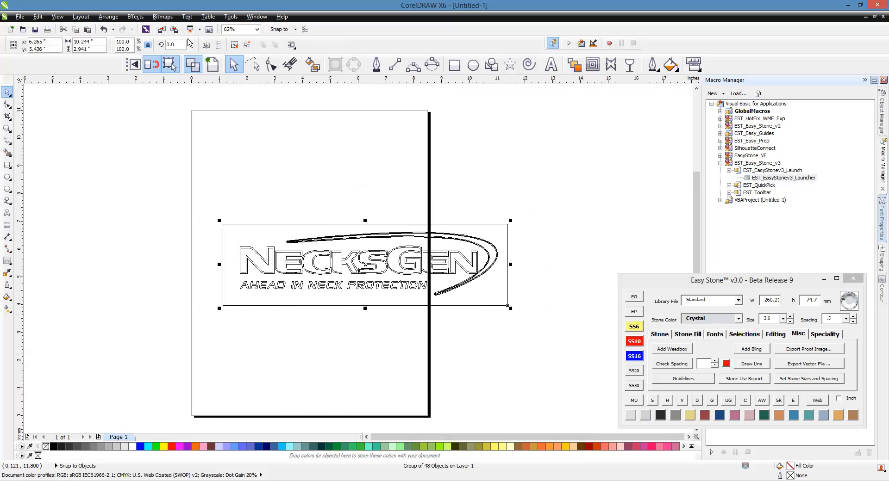
pyautogui.click(162, 17)
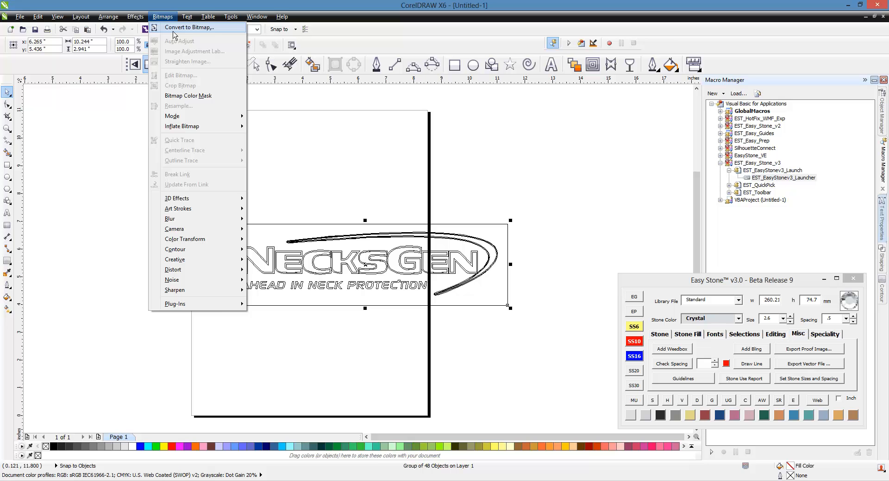
pyautogui.click(174, 33)
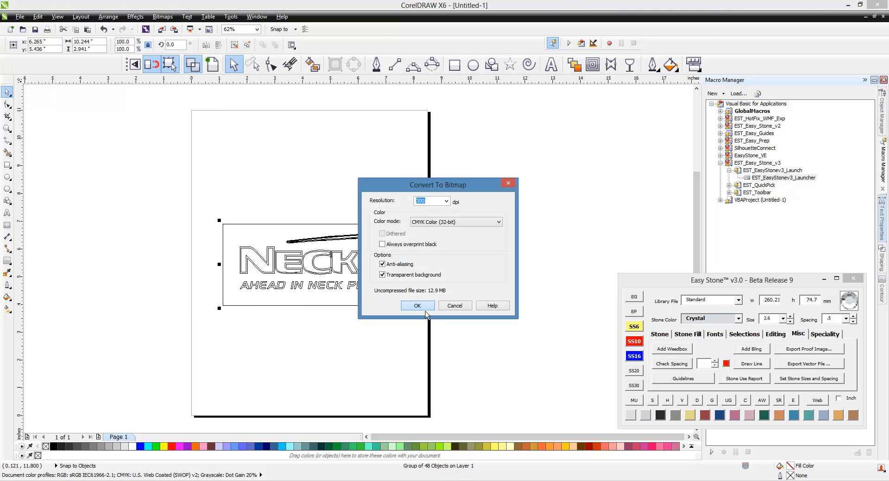
pyautogui.click(417, 306)
pyautogui.click(303, 345)
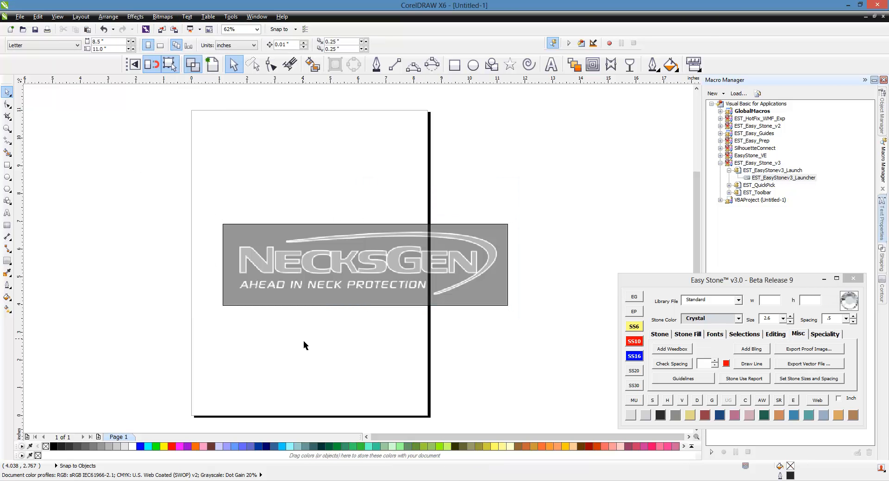
pyautogui.scroll(2, 413, 284)
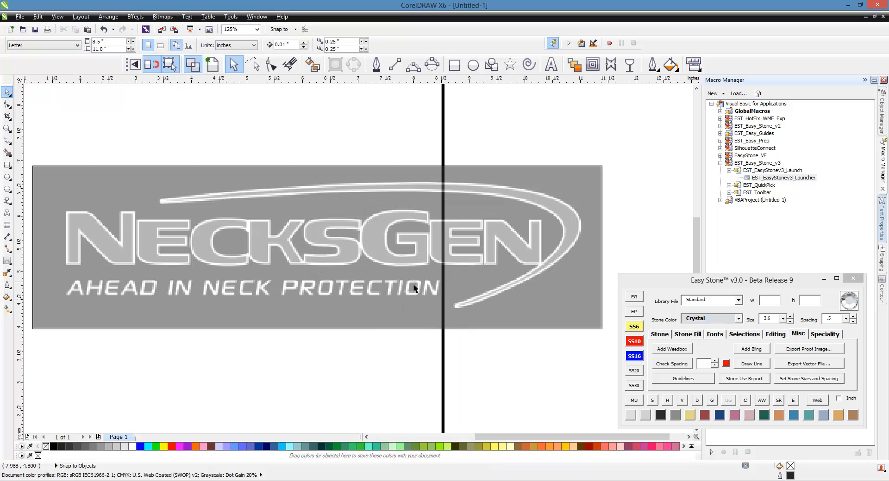
pyautogui.scroll(-2, 414, 289)
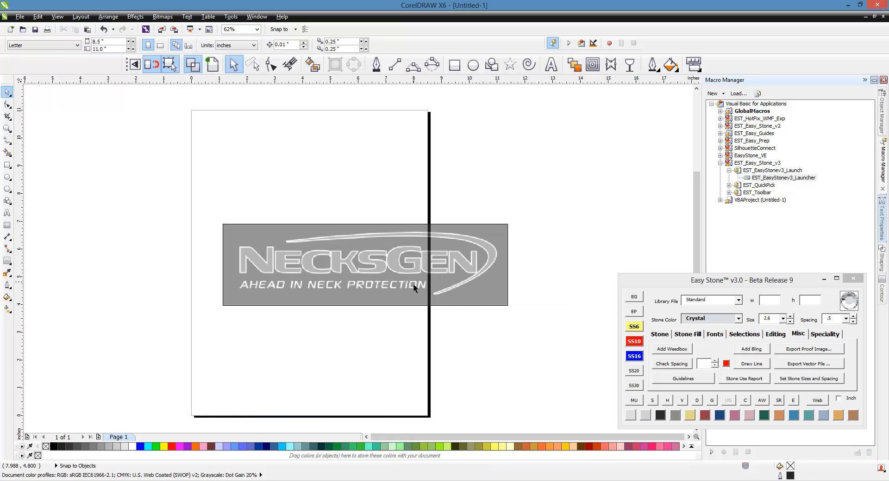
pyautogui.click(388, 279)
pyautogui.click(370, 354)
# Step: Enable snapping to guidelines and move the logo bitmap off the page onto the empty area beside it
pyautogui.click(133, 64)
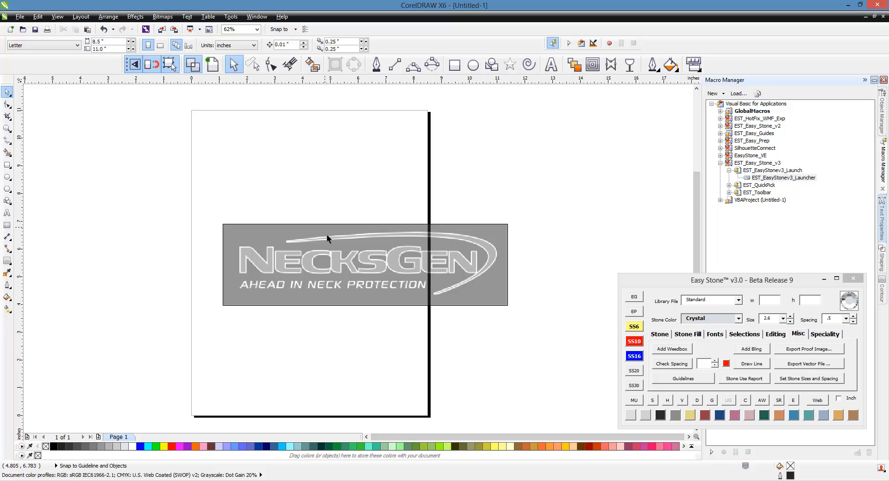
pyautogui.click(359, 266)
pyautogui.scroll(-1, 128, 141)
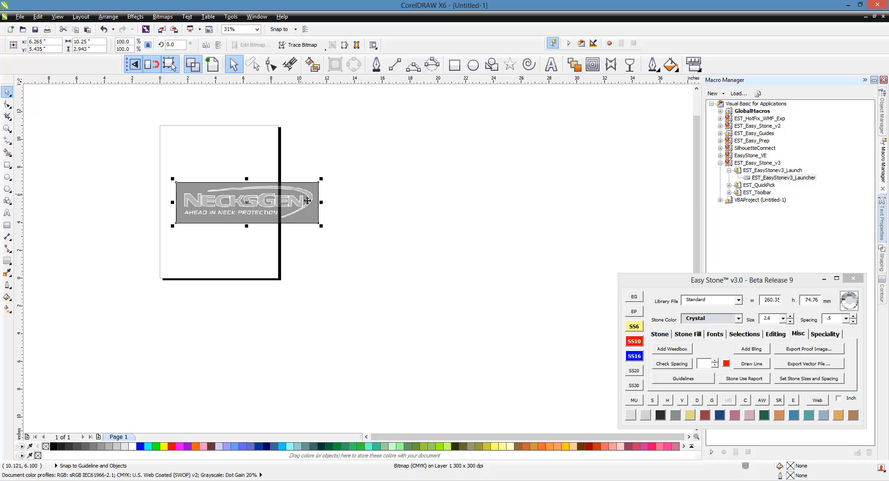
pyautogui.moveTo(307, 199); pyautogui.dragTo(464, 201)
pyautogui.scroll(1, 454, 204)
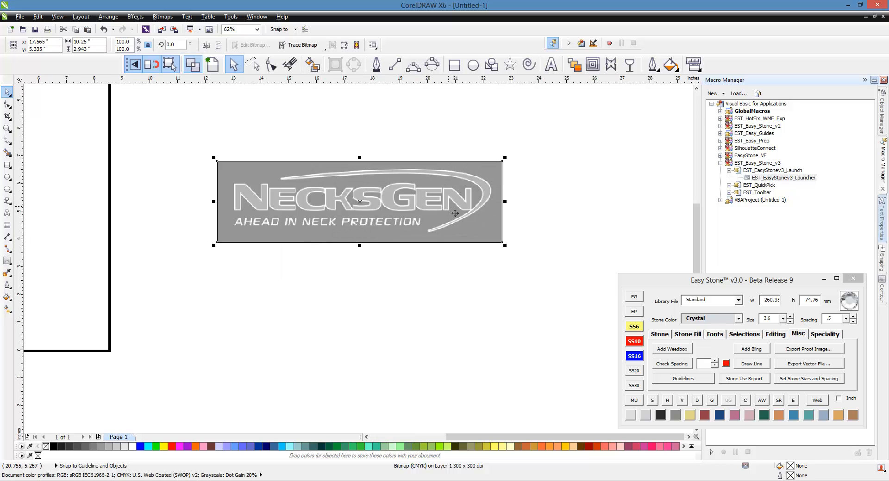
# Step: Resize the logo bitmap to about 8.865 inches wide with Set Size, using a reference line across the lettering and swoosh
pyautogui.click(833, 342)
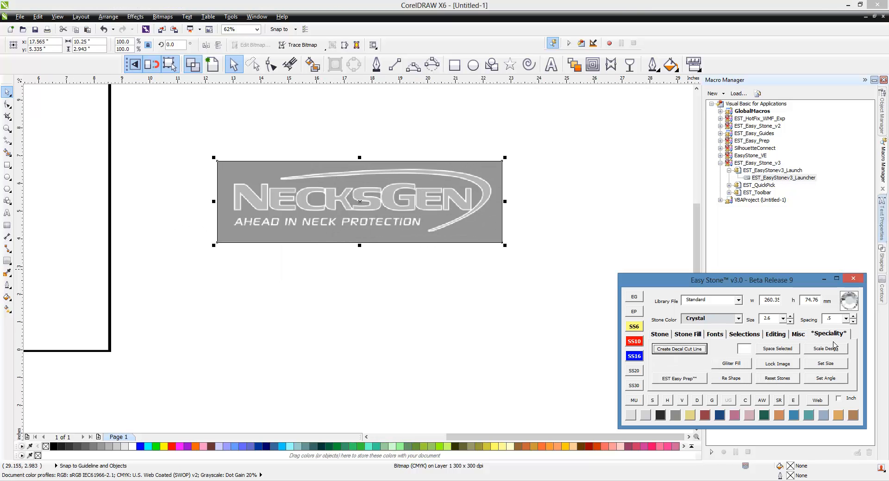
pyautogui.click(824, 368)
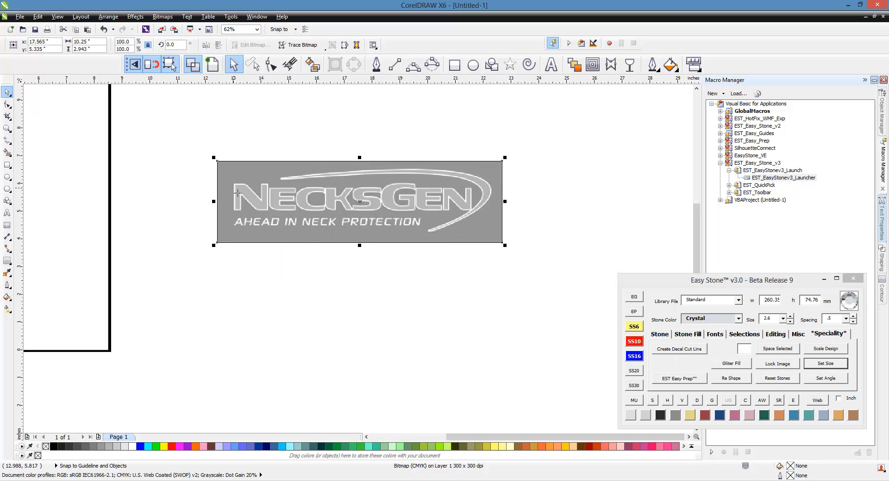
pyautogui.click(496, 196)
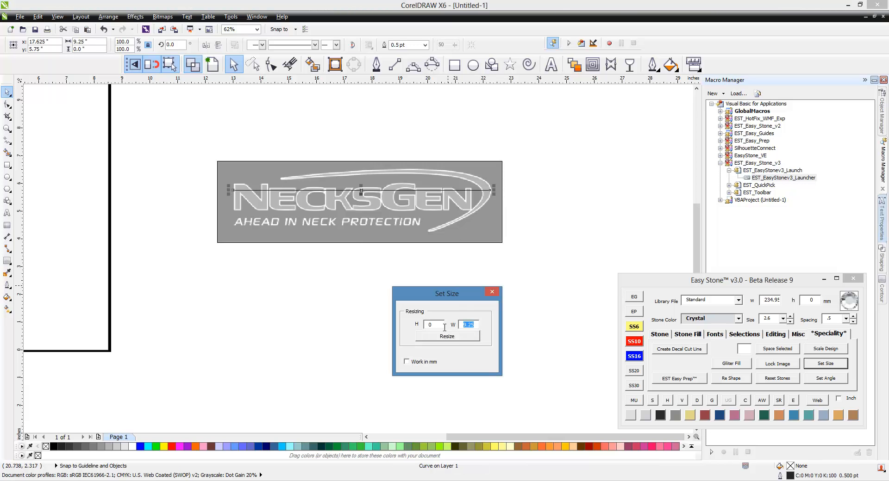
pyautogui.click(454, 339)
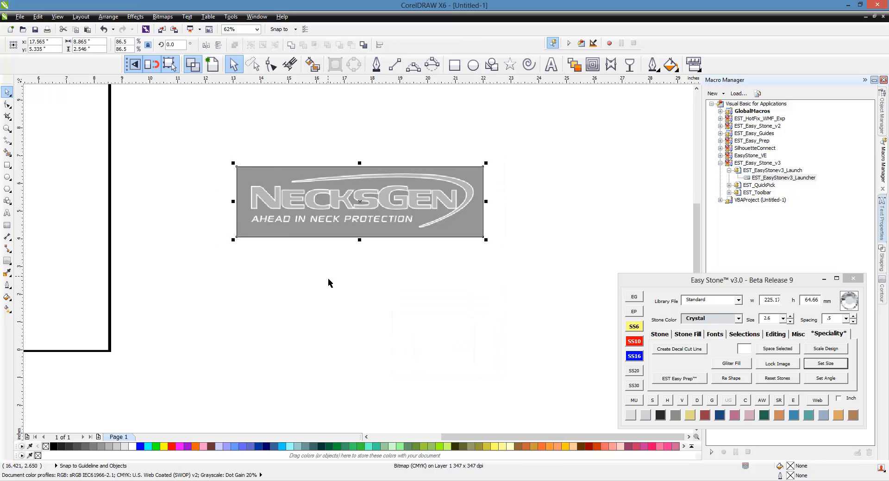
# Step: Place a copy of the resized logo bitmap beside the original, farther away from the page
pyautogui.click(329, 284)
pyautogui.scroll(-2, 136, 157)
pyautogui.scroll(1, 311, 197)
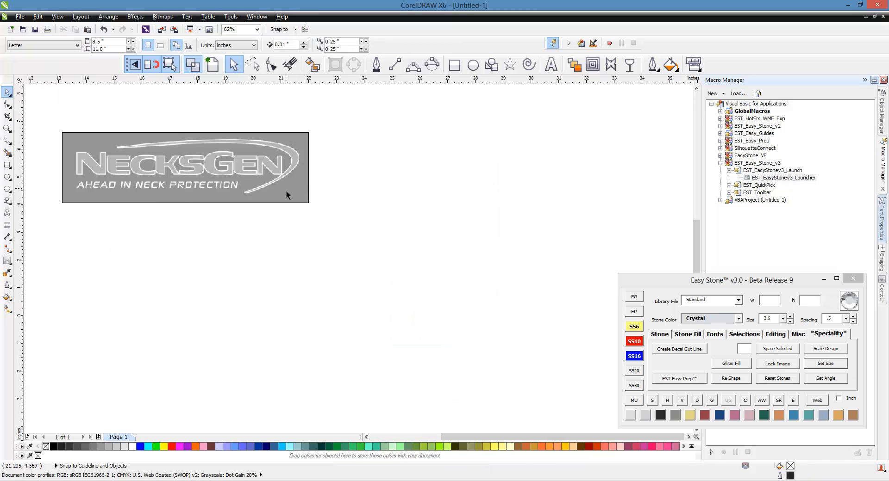
pyautogui.click(167, 171)
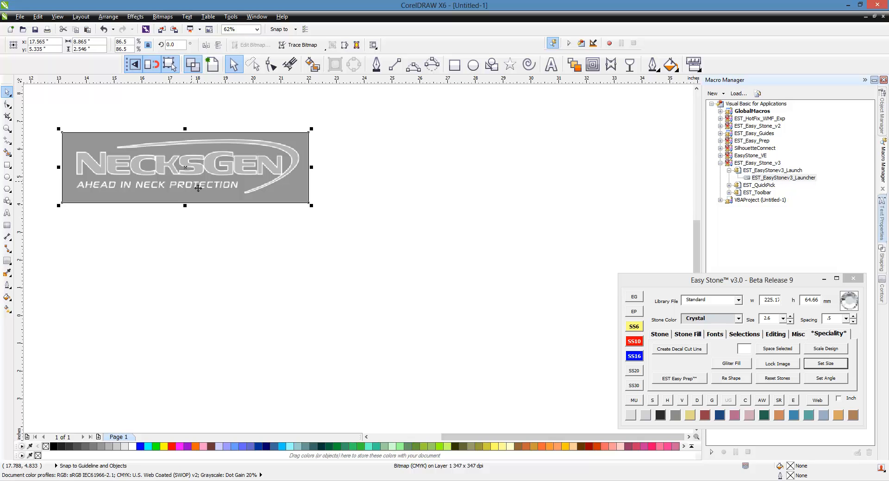
pyautogui.moveTo(175, 189); pyautogui.dragTo(509, 241)
pyautogui.click(490, 290)
pyautogui.scroll(-1, 241, 202)
pyautogui.scroll(2, 411, 209)
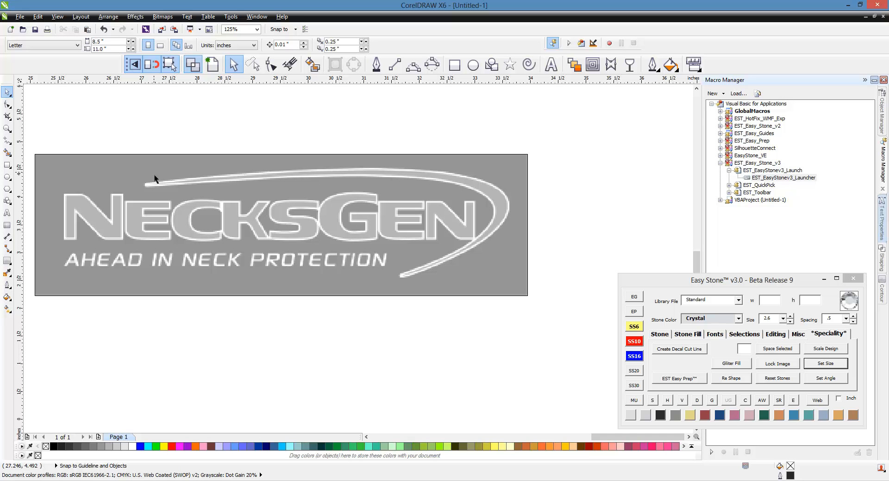
# Step: Trace the swoosh's outer edge on the copied logo with two connected 3-point curves, about 6.574 by 1.998 inches overall
pyautogui.click(413, 66)
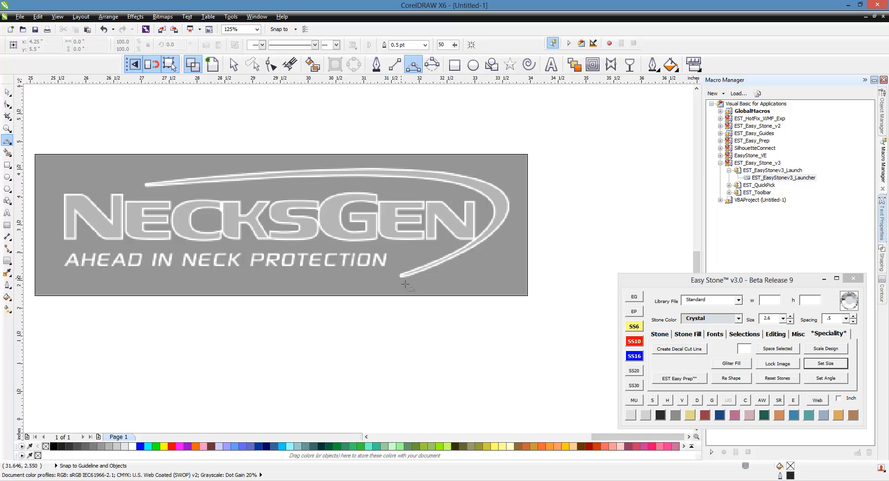
pyautogui.moveTo(405, 284); pyautogui.dragTo(511, 202)
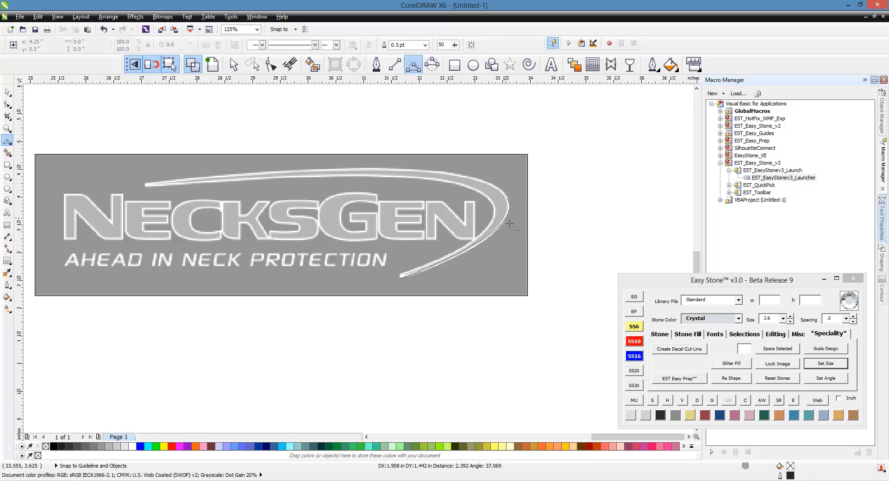
pyautogui.click(507, 228)
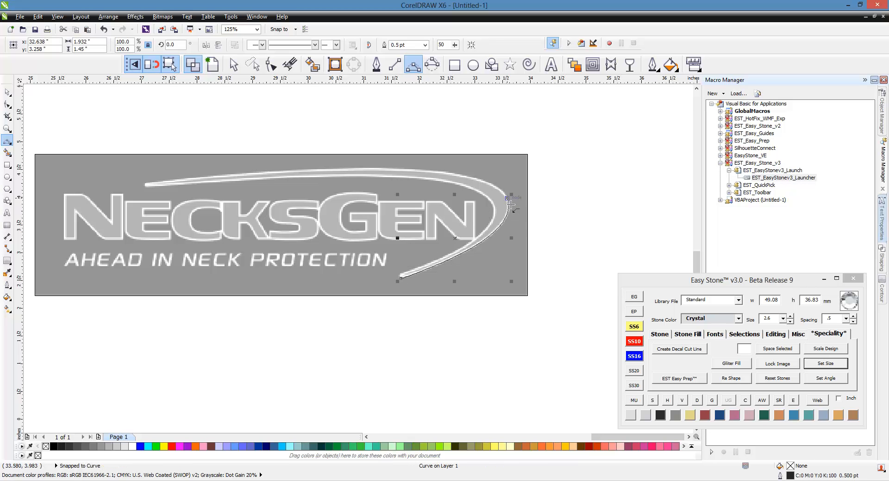
pyautogui.moveTo(507, 198); pyautogui.dragTo(146, 184)
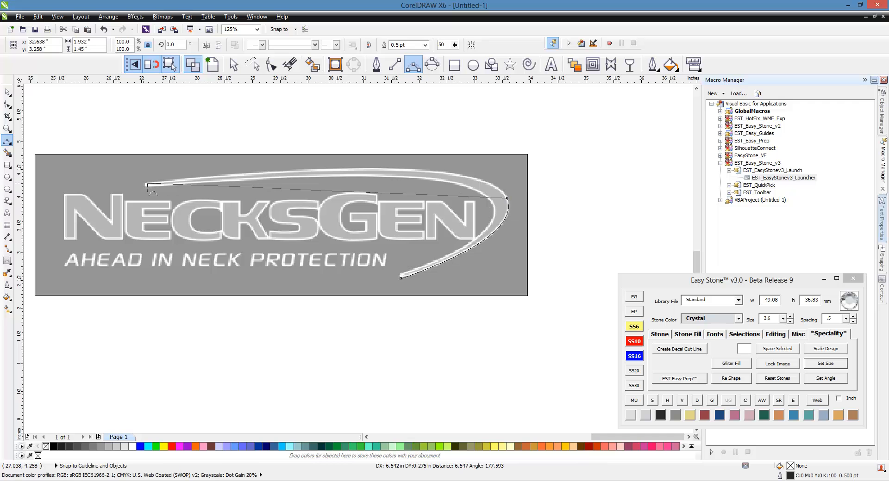
pyautogui.click(472, 182)
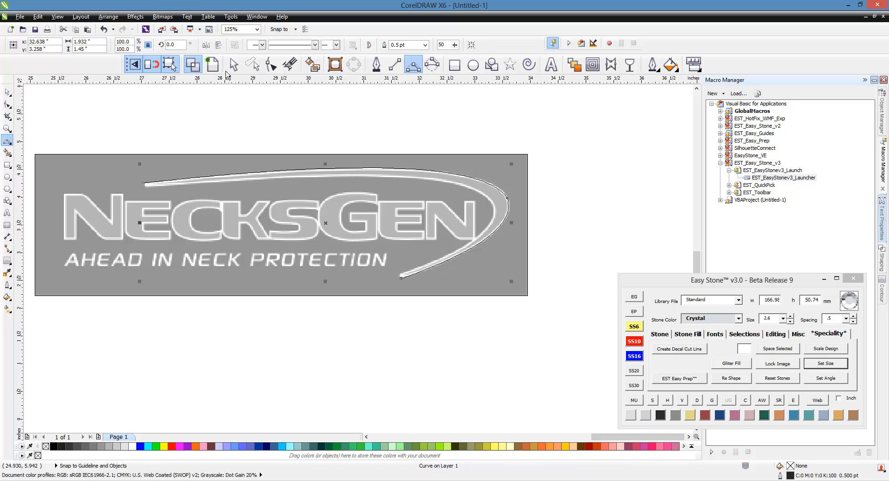
# Step: Return to the full-colour view and give the traced swoosh curve a 3 pt light green (#99FF99) outline
pyautogui.click(212, 65)
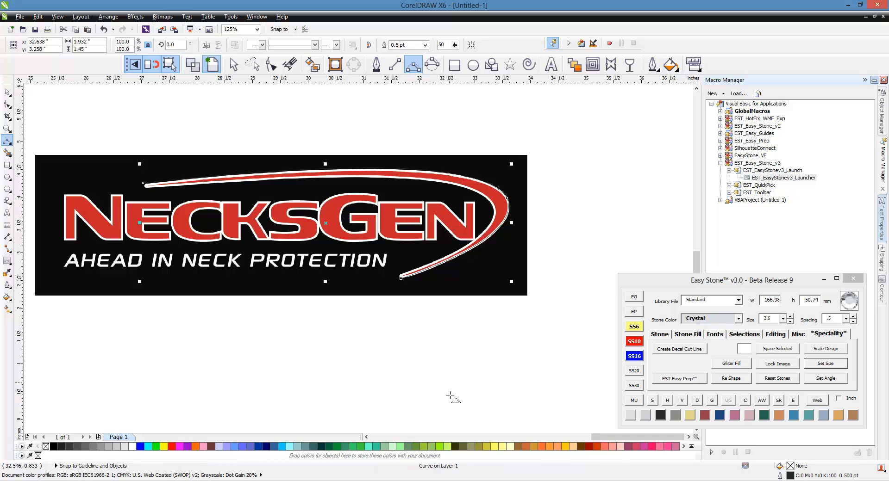
pyautogui.click(652, 64)
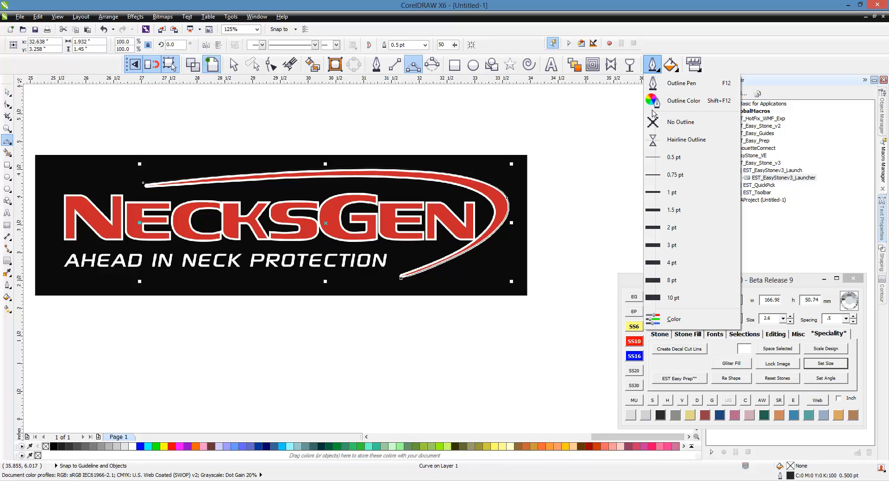
pyautogui.click(673, 247)
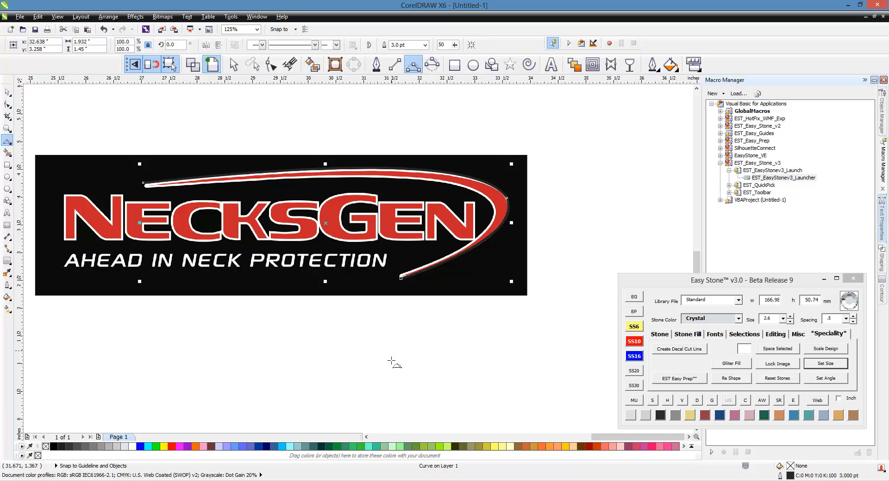
pyautogui.rightClick(401, 447)
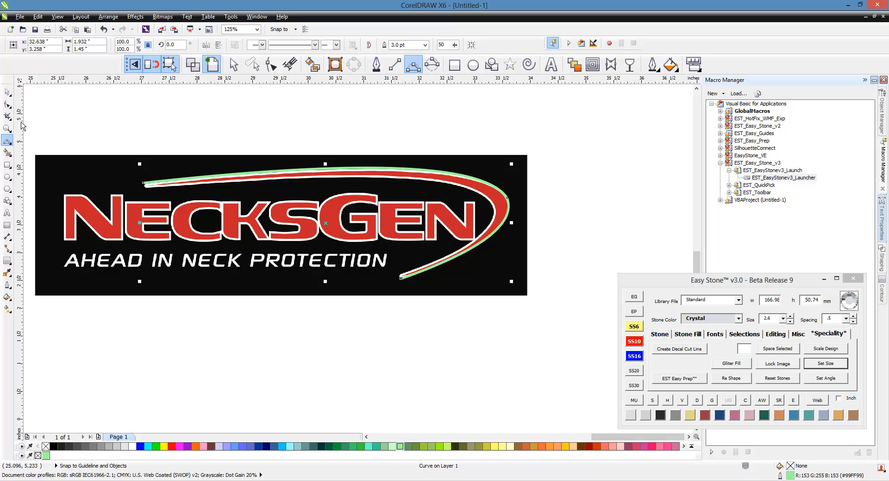
pyautogui.click(7, 92)
pyautogui.click(327, 133)
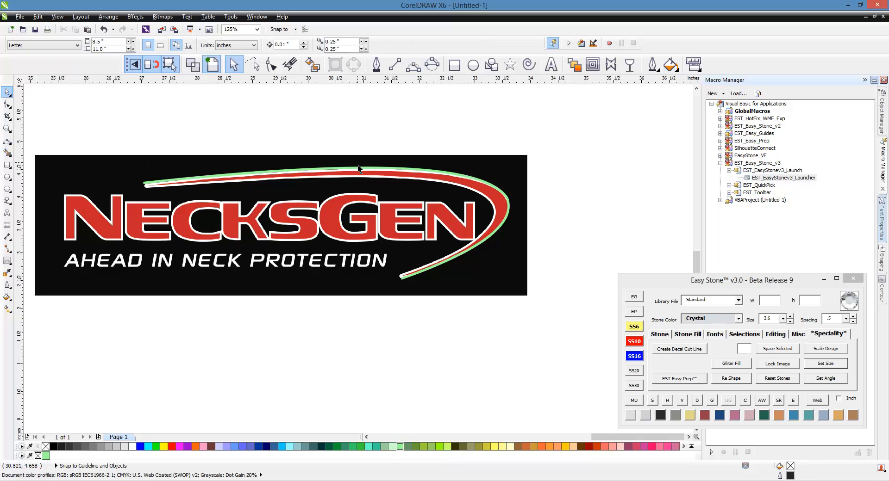
# Step: Place a copy of the green swoosh curve in the empty space below the logo
pyautogui.scroll(-2, 301, 120)
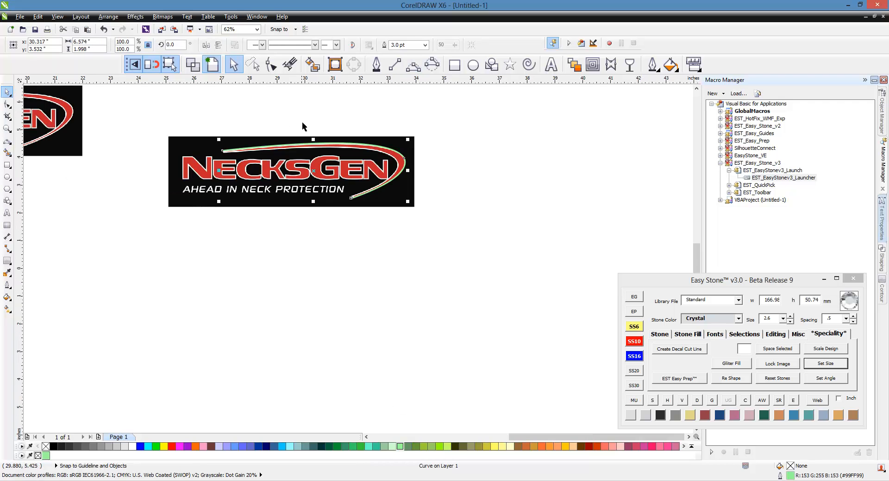
pyautogui.click(315, 154)
pyautogui.moveTo(323, 178); pyautogui.dragTo(414, 314)
# Step: Open the MultiStones placement options for the copied swoosh curve and move the dialog clear of the curve
pyautogui.scroll(2, 493, 305)
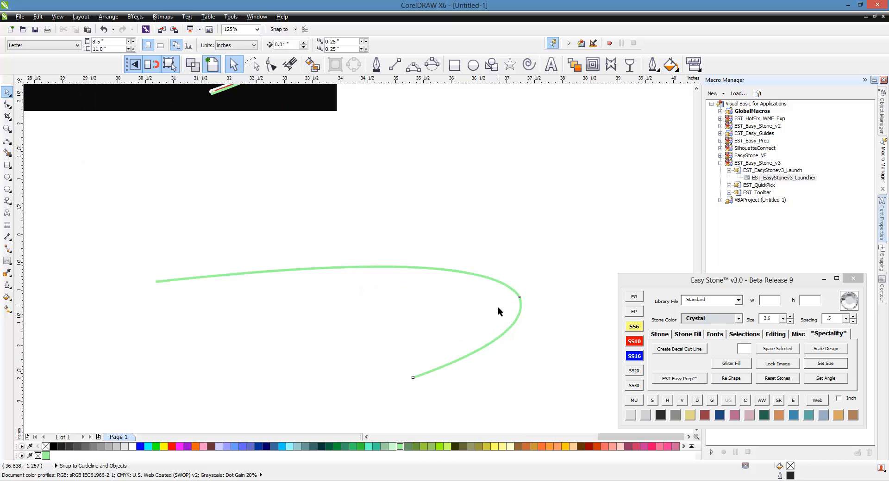
pyautogui.scroll(-2, 466, 238)
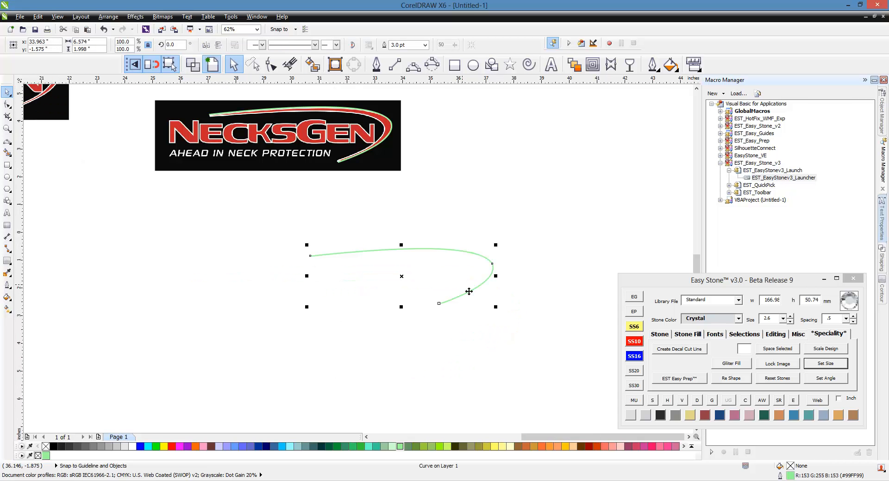
pyautogui.click(659, 334)
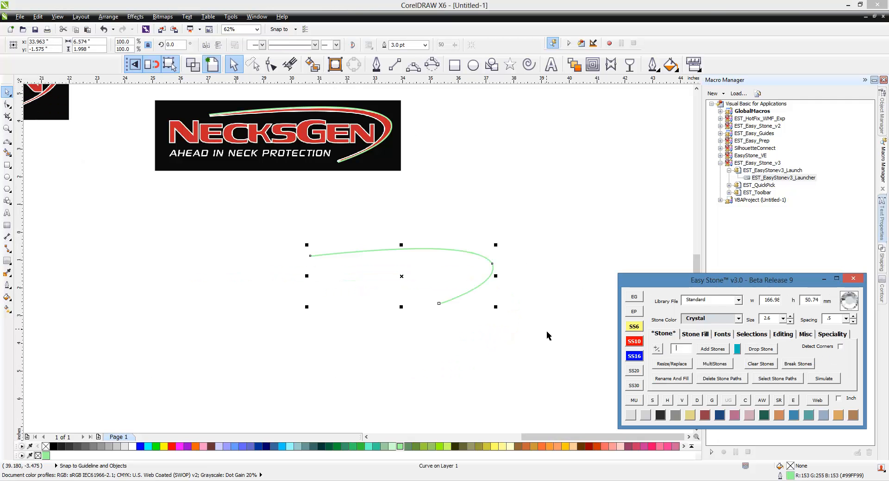
pyautogui.click(714, 364)
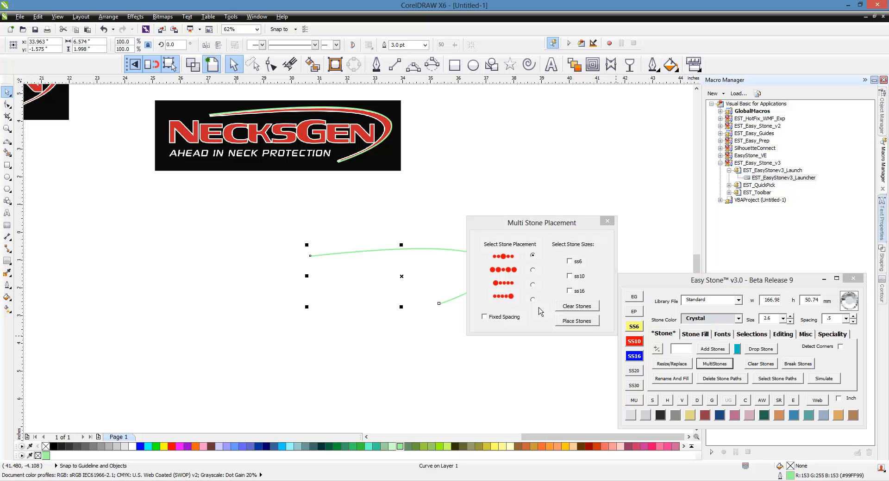
pyautogui.moveTo(545, 232); pyautogui.dragTo(623, 227)
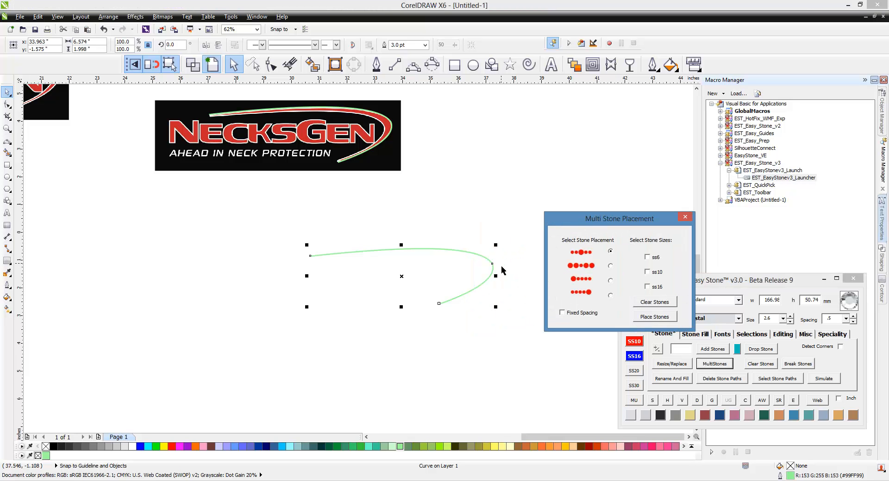
pyautogui.click(410, 241)
pyautogui.scroll(-1, 460, 281)
pyautogui.scroll(1, 207, 170)
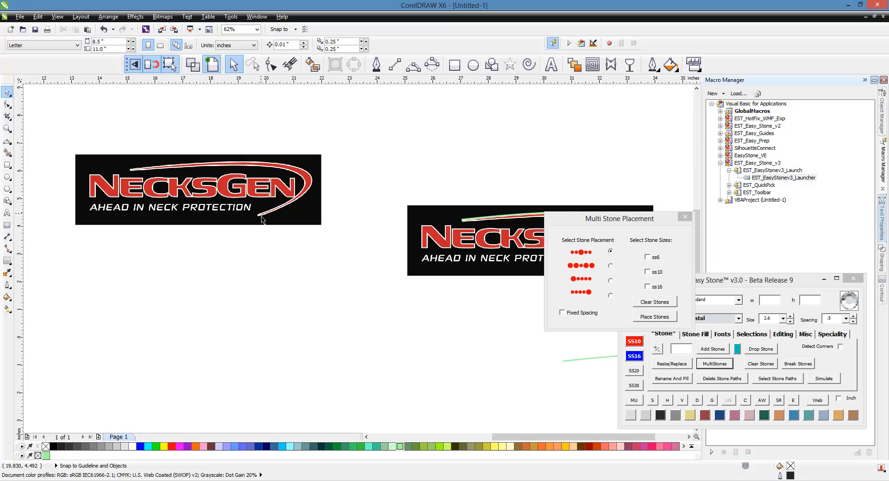
pyautogui.moveTo(599, 224); pyautogui.dragTo(288, 262)
pyautogui.scroll(-2, 341, 205)
pyautogui.scroll(2, 477, 292)
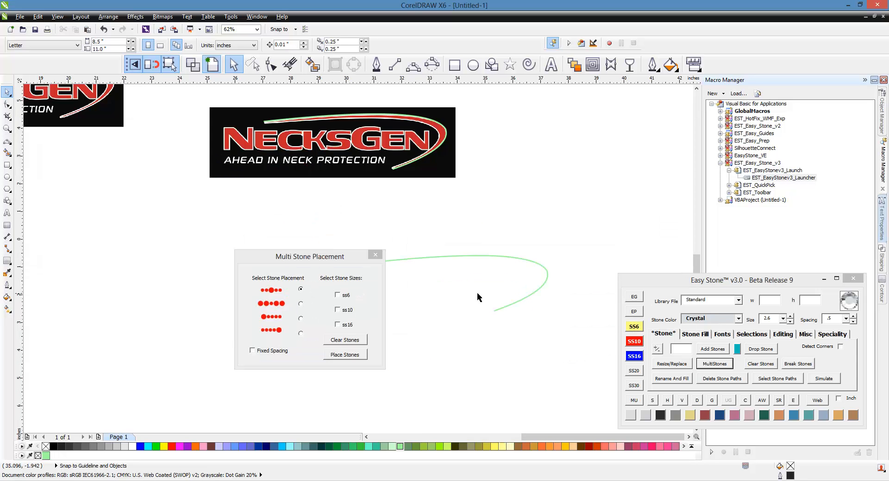
pyautogui.moveTo(303, 262); pyautogui.dragTo(587, 141)
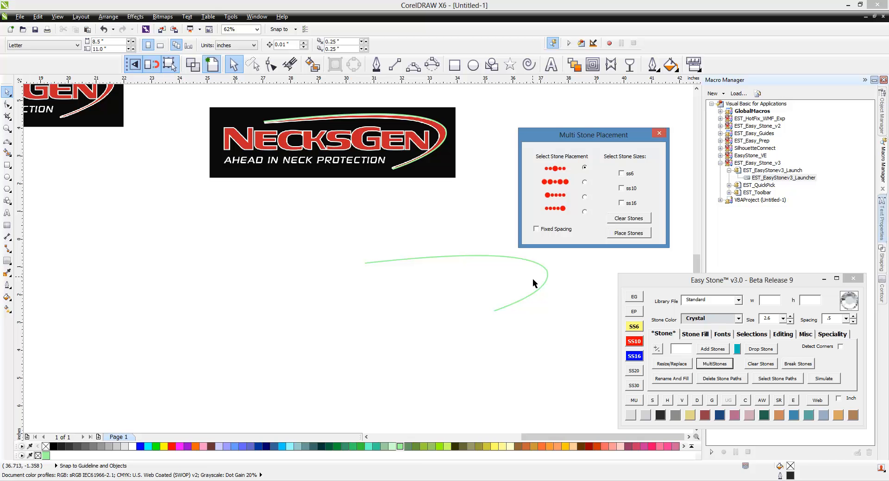
# Step: Place ss6, ss10 and ss16 stones along the copied swoosh curve using the pattern with the largest stones in the middle
pyautogui.click(545, 277)
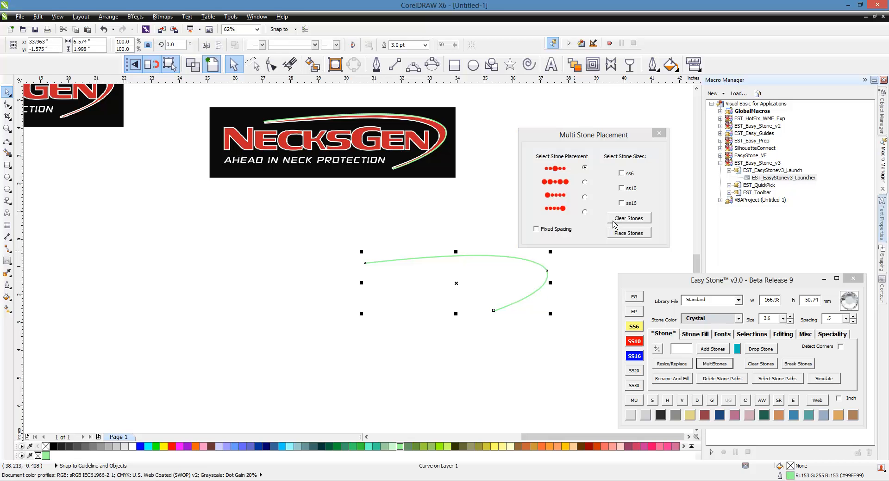
pyautogui.click(628, 204)
pyautogui.click(628, 189)
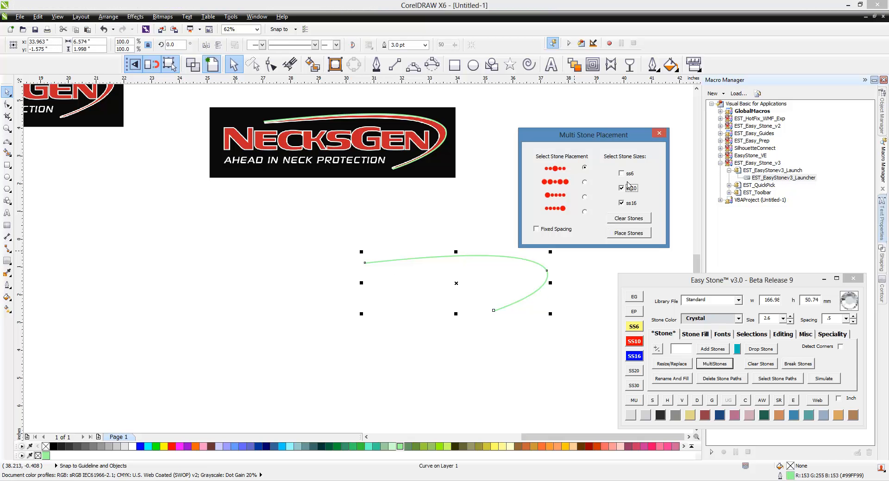
pyautogui.click(628, 176)
pyautogui.click(641, 237)
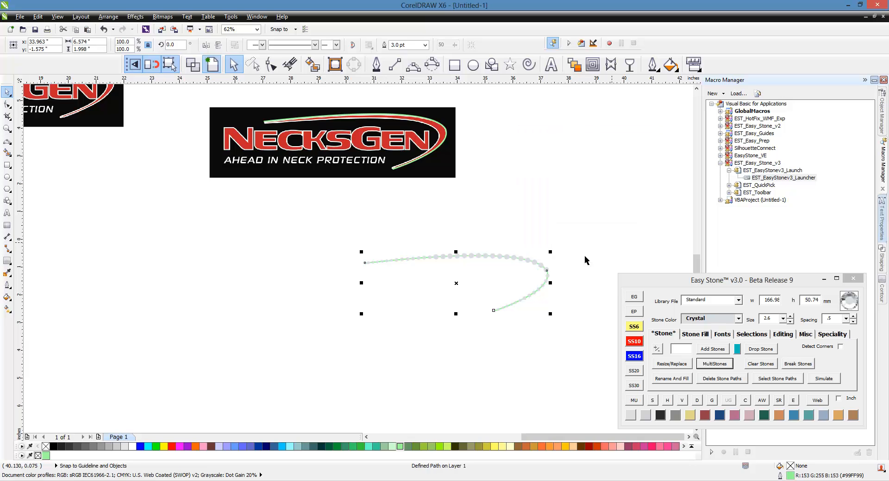
# Step: Resize the large stones leading into and around the swoosh's upper right bend to SS20
pyautogui.scroll(2, 541, 301)
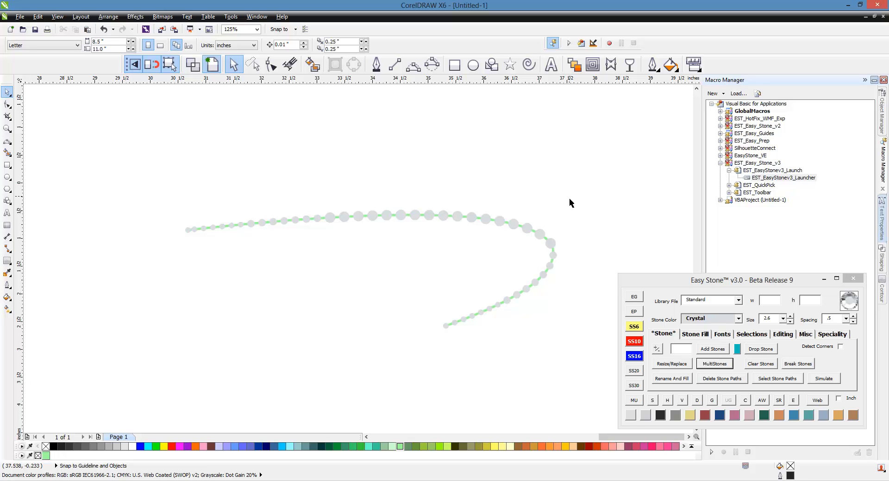
pyautogui.moveTo(590, 195); pyautogui.dragTo(462, 250)
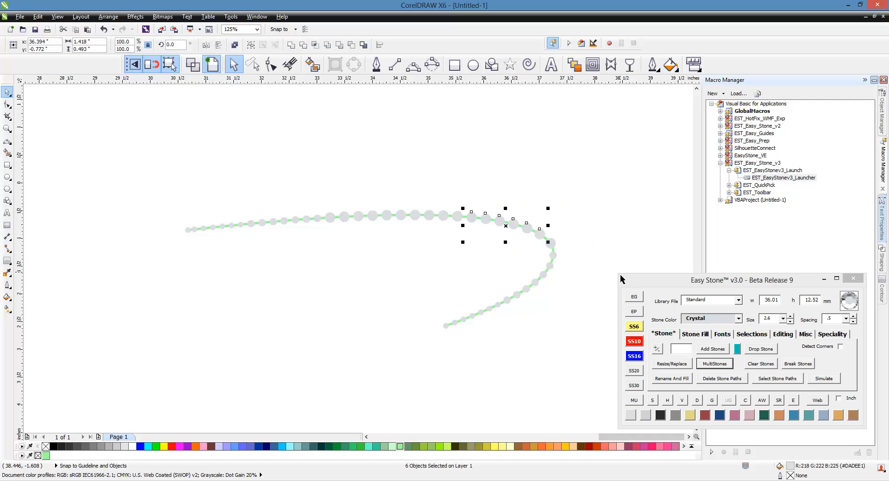
pyautogui.click(635, 372)
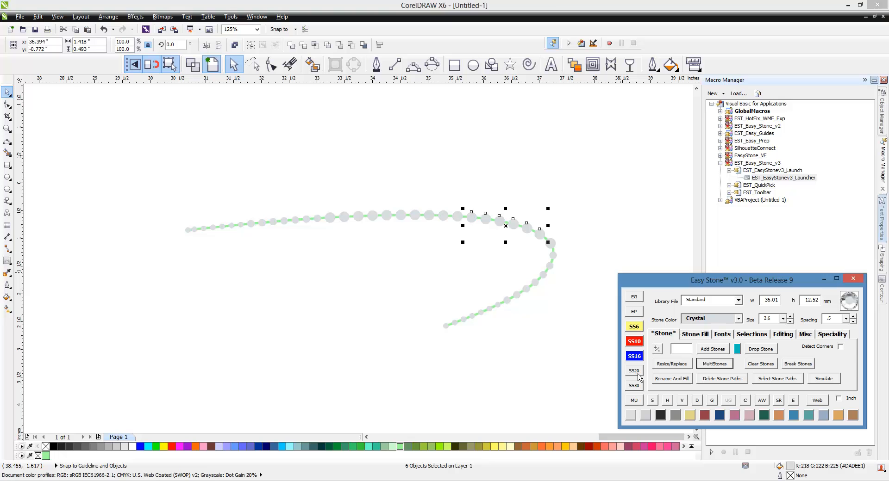
pyautogui.click(568, 249)
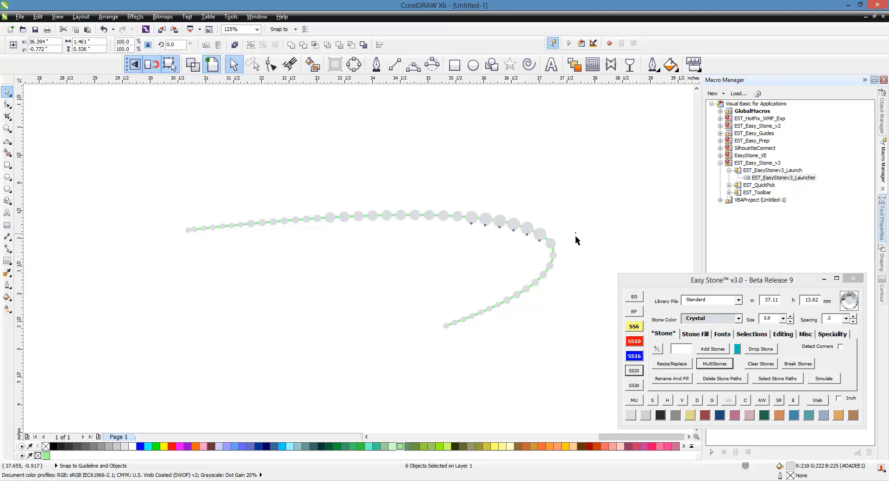
pyautogui.moveTo(582, 227); pyautogui.dragTo(546, 267)
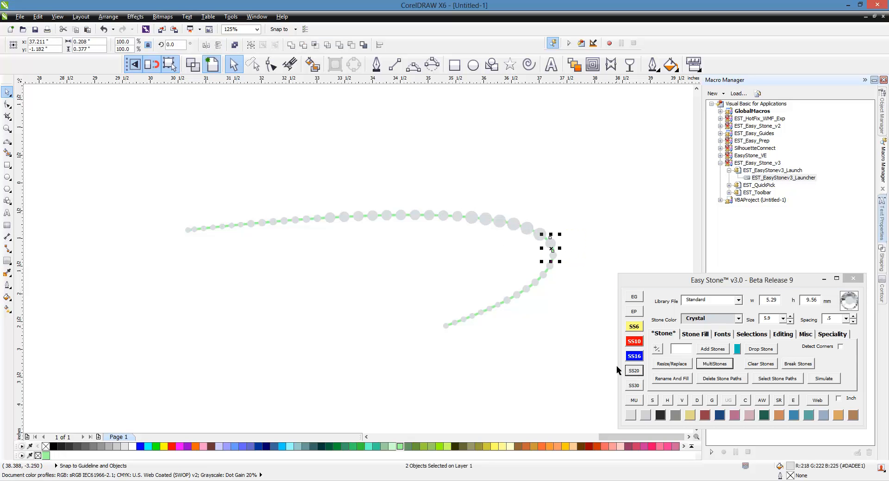
pyautogui.moveTo(583, 213); pyautogui.dragTo(537, 263)
pyautogui.click(638, 374)
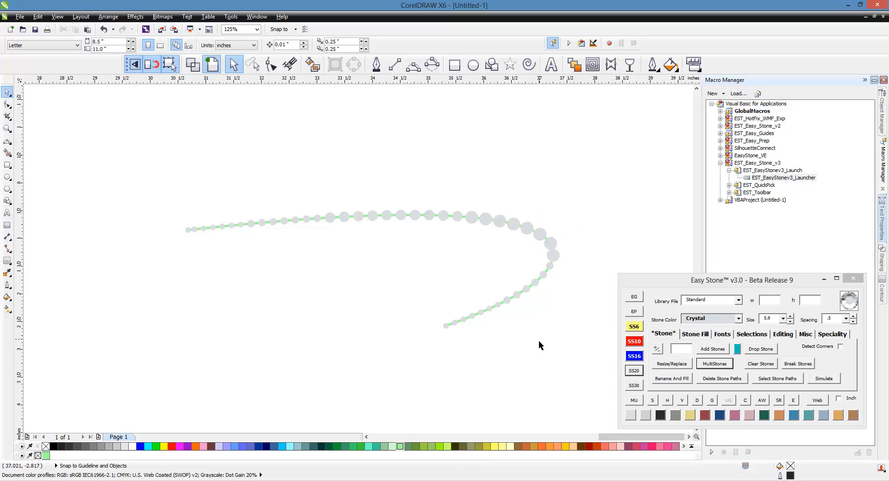
# Step: Add four duplicate SS16 stones among the existing ones along the top of the swoosh
pyautogui.scroll(1, 383, 241)
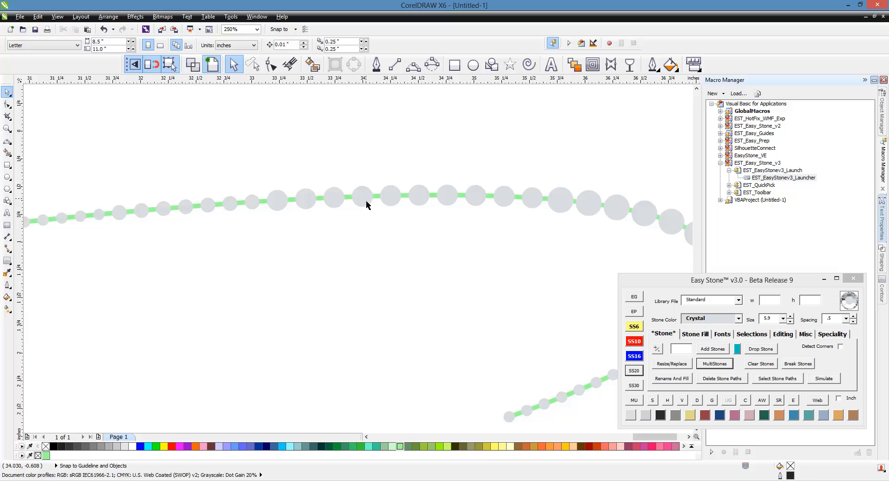
pyautogui.moveTo(366, 201); pyautogui.dragTo(352, 200)
pyautogui.rightClick(352, 201)
pyautogui.moveTo(425, 201); pyautogui.dragTo(410, 198)
pyautogui.scroll(1, 449, 199)
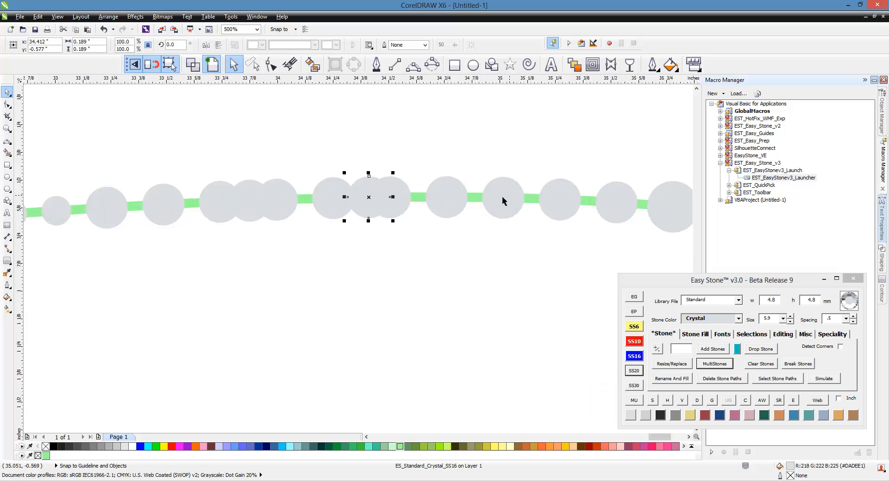
pyautogui.moveTo(502, 198); pyautogui.dragTo(478, 197)
pyautogui.rightClick(478, 198)
pyautogui.moveTo(560, 201); pyautogui.dragTo(524, 199)
pyautogui.rightClick(525, 199)
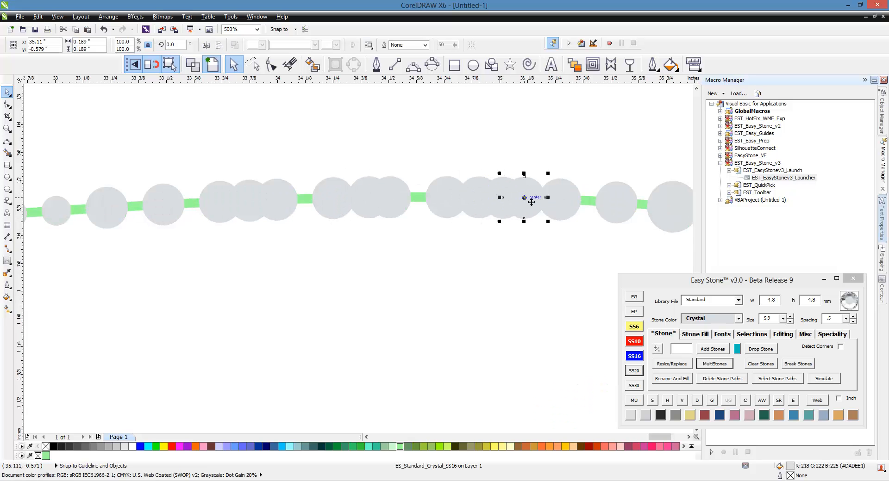
pyautogui.scroll(-1, 531, 202)
pyautogui.click(429, 253)
pyautogui.scroll(-1, 433, 229)
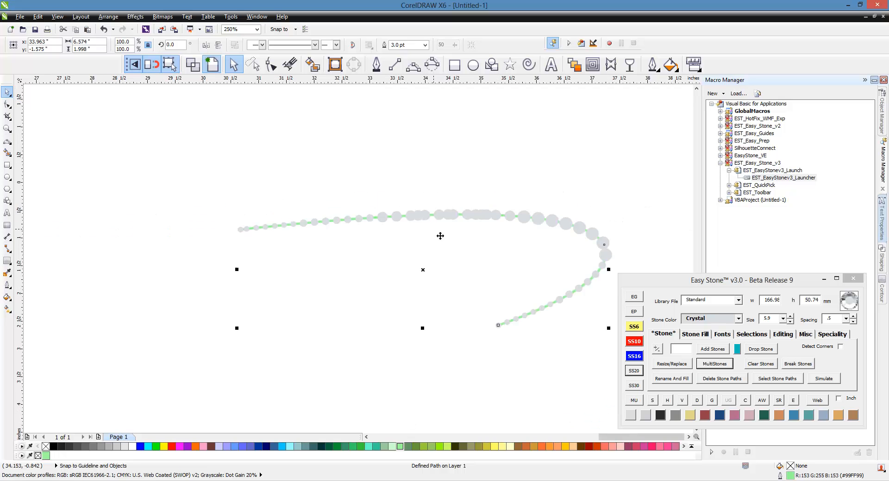
pyautogui.click(406, 178)
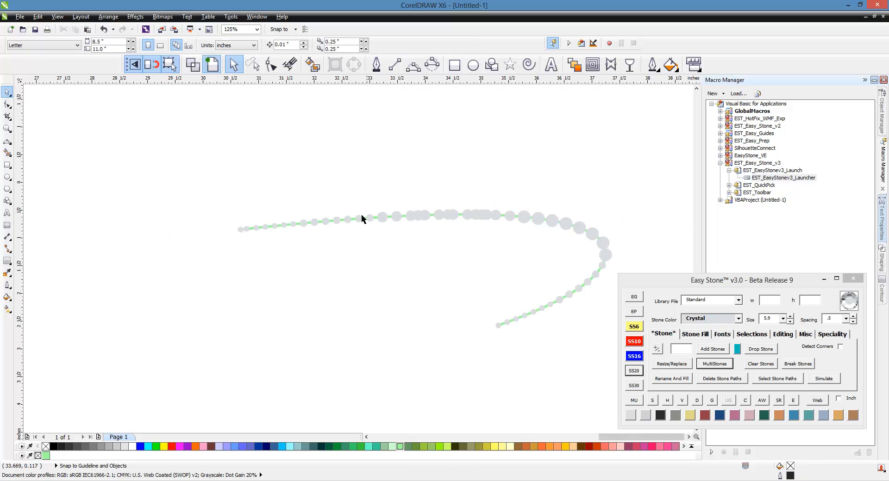
# Step: Delete the three SS6 stones nearest the SS10 stones on the swoosh's left tail
pyautogui.scroll(1, 327, 234)
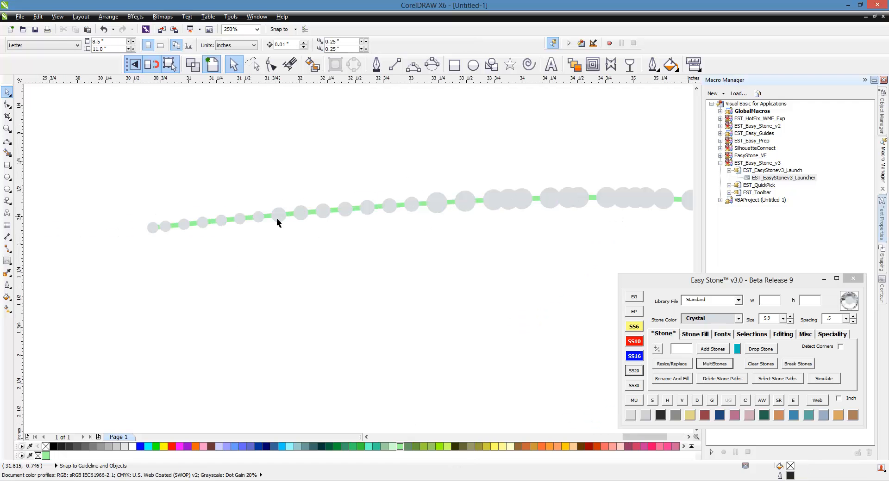
pyautogui.click(261, 221)
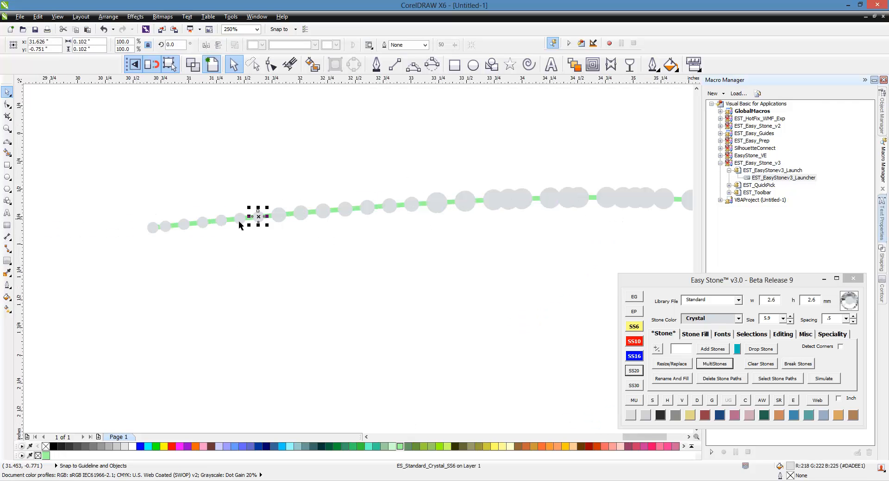
pyautogui.press('Delete')
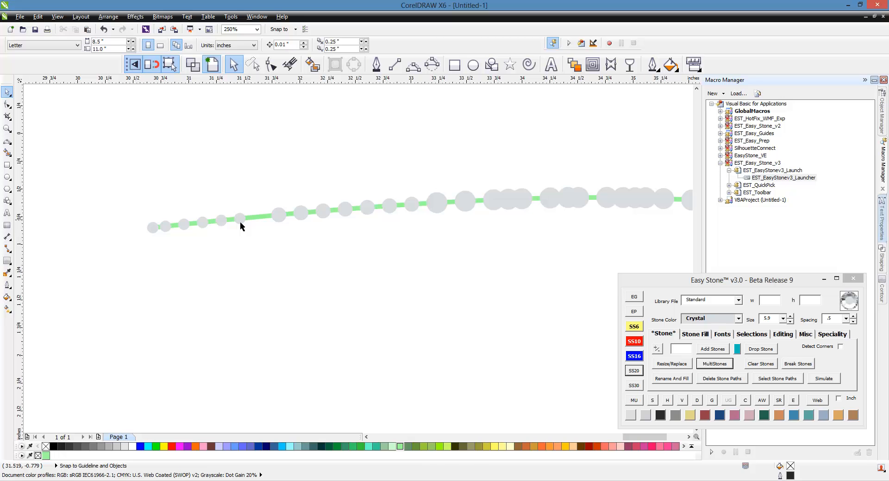
pyautogui.click(241, 222)
pyautogui.press('Delete')
pyautogui.click(222, 223)
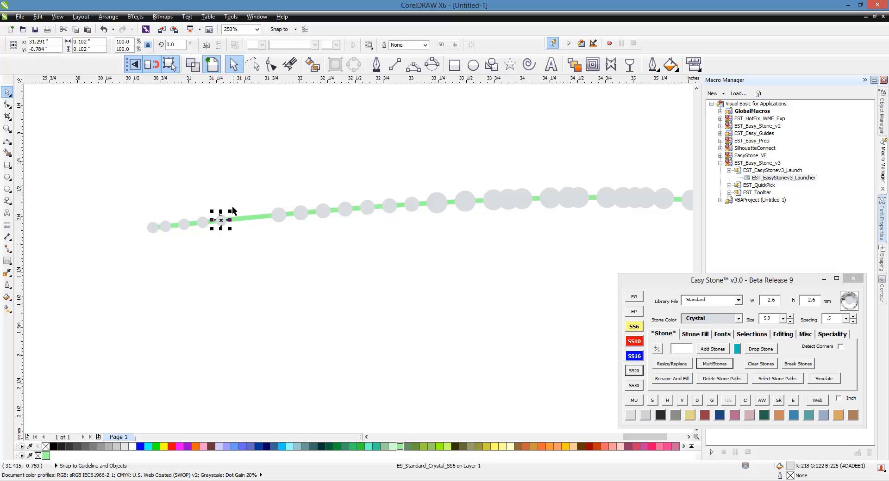
pyautogui.press('Delete')
# Step: Add more duplicate SS16 stones in the gaps at the left end of the swoosh's SS16 section
pyautogui.scroll(3, 468, 203)
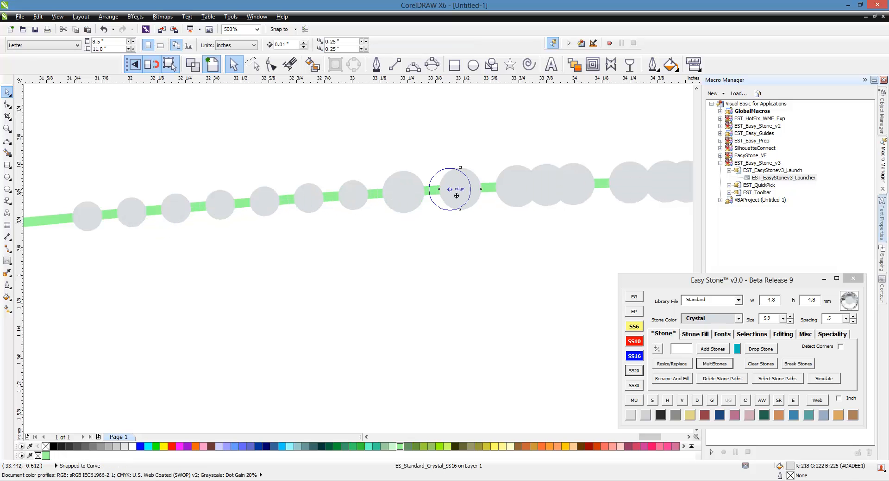
pyautogui.click(434, 190)
pyautogui.moveTo(517, 187); pyautogui.dragTo(488, 188)
pyautogui.scroll(-2, 419, 170)
pyautogui.click(312, 143)
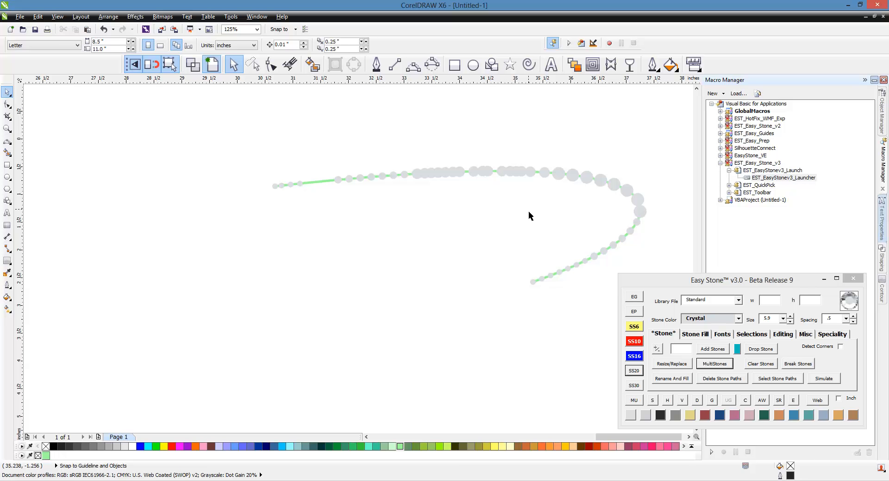
# Step: Re-space the mixed-size stones evenly along the swoosh path
pyautogui.click(561, 218)
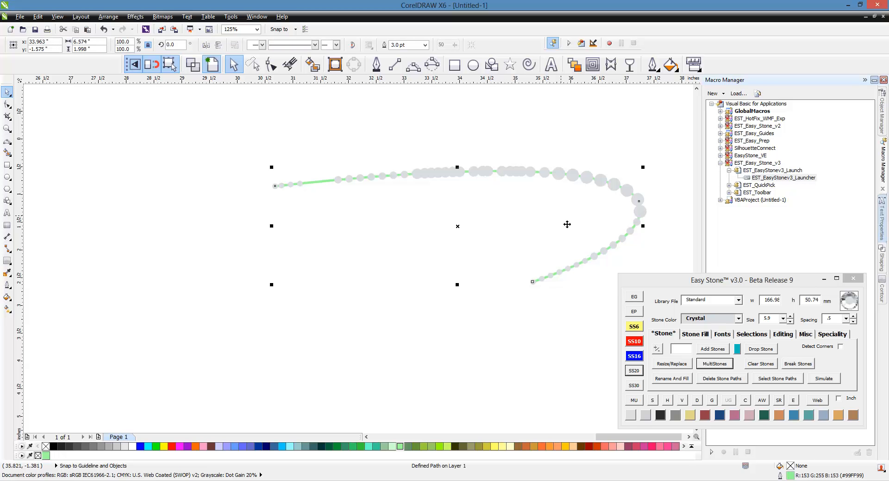
pyautogui.click(782, 334)
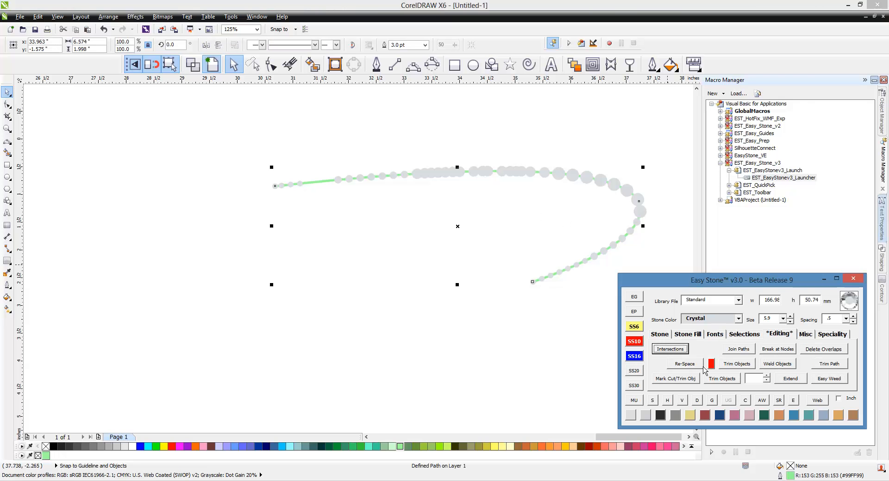
pyautogui.click(685, 364)
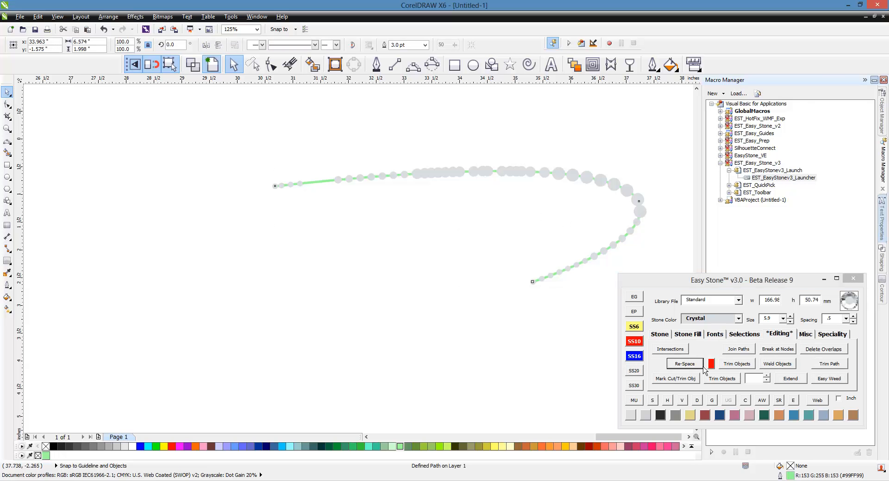
pyautogui.click(501, 335)
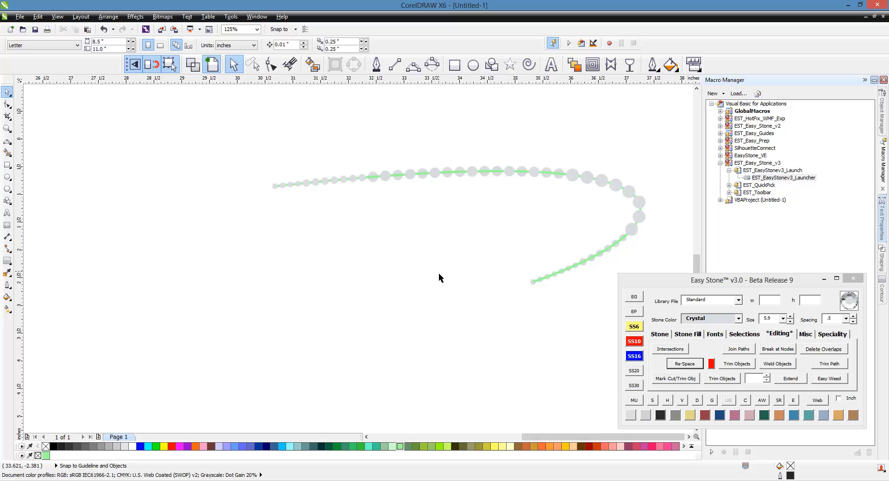
pyautogui.scroll(-1, 438, 273)
pyautogui.scroll(1, 522, 245)
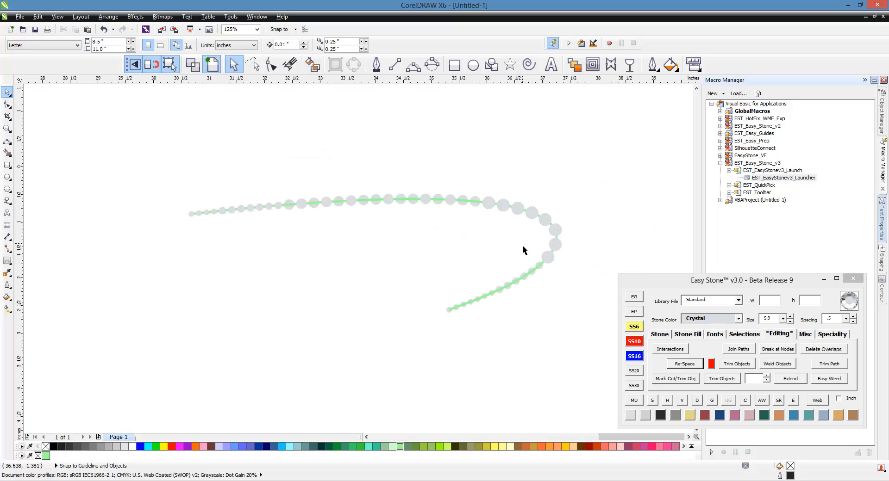
pyautogui.scroll(-3, 522, 245)
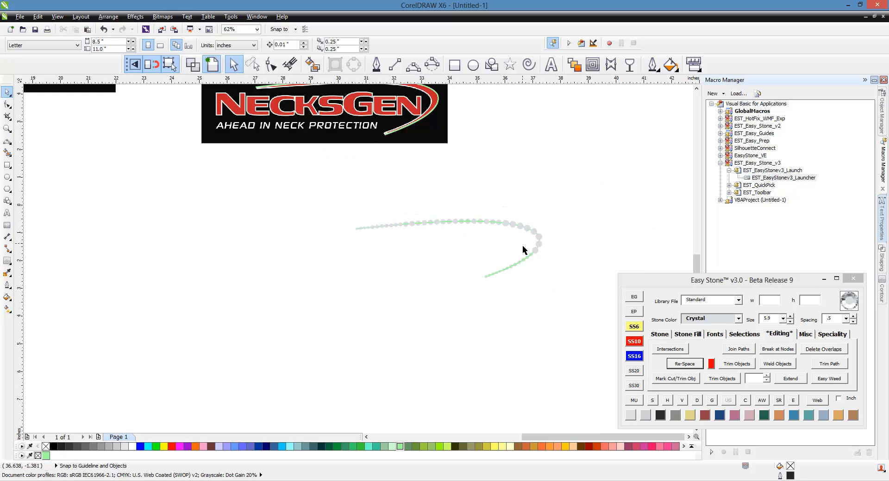
pyautogui.scroll(1, 305, 139)
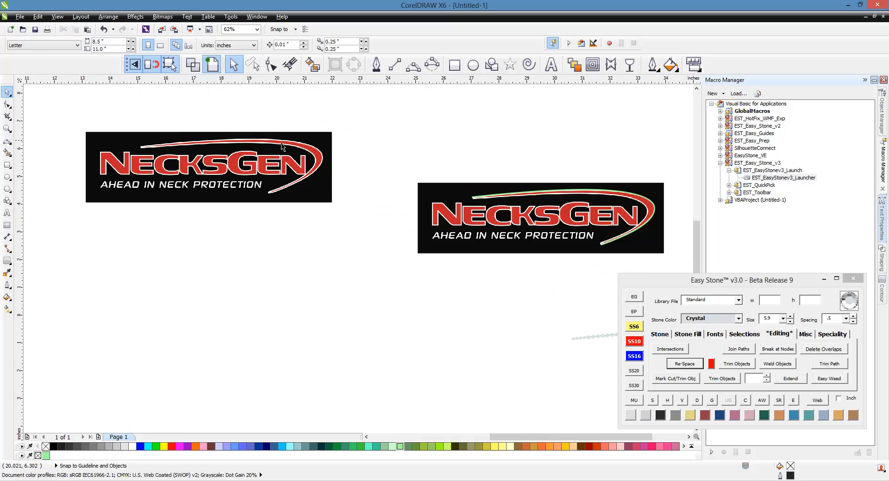
# Step: Change the three SS10 stones nearest the large stones on the swoosh's lower tail to SS20
pyautogui.scroll(-1, 234, 156)
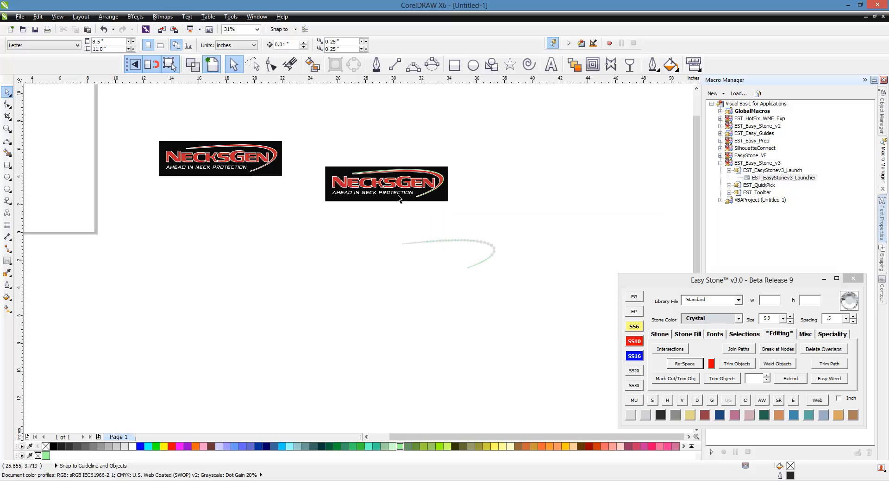
pyautogui.scroll(1, 492, 264)
pyautogui.scroll(1, 480, 289)
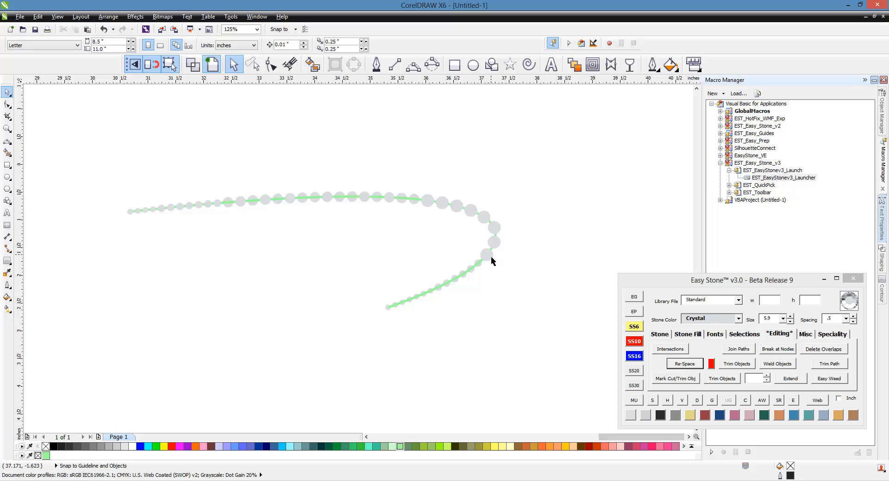
pyautogui.scroll(2, 474, 289)
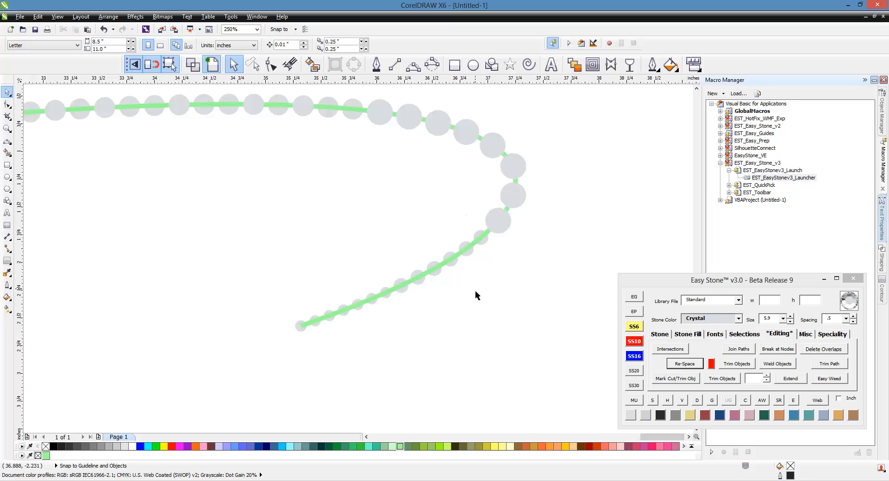
pyautogui.scroll(2, 463, 268)
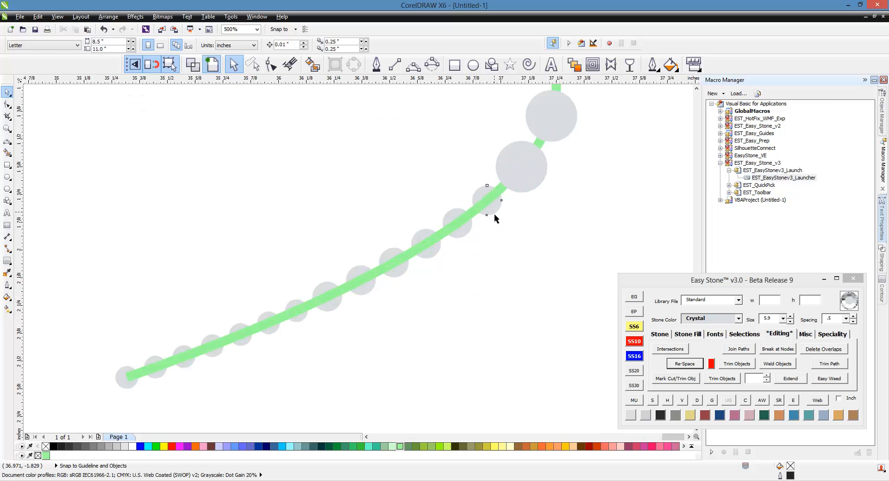
pyautogui.click(494, 214)
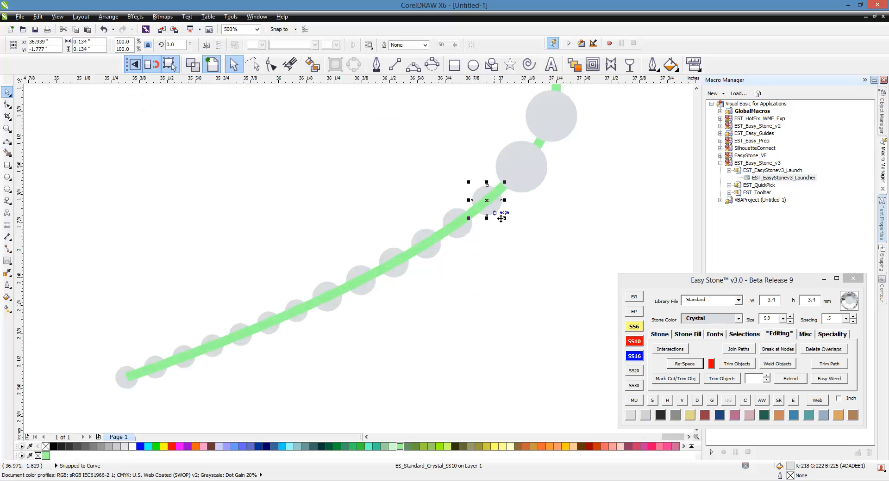
pyautogui.keyDown('shift'); pyautogui.click(460, 230); pyautogui.keyUp('shift')
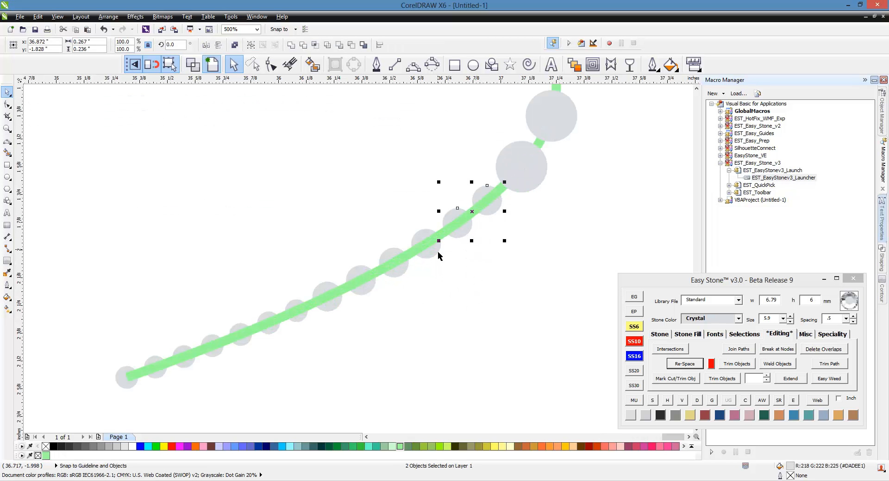
pyautogui.keyDown('shift'); pyautogui.click(441, 255); pyautogui.keyUp('shift')
pyautogui.click(637, 373)
pyautogui.click(517, 336)
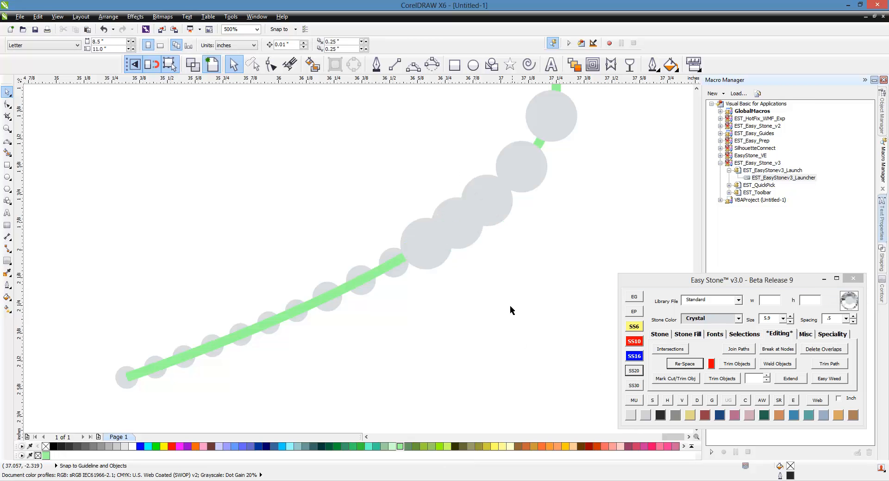
# Step: Change the following four stones down the swoosh's lower tail to SS16
pyautogui.scroll(-1, 510, 306)
pyautogui.scroll(1, 453, 294)
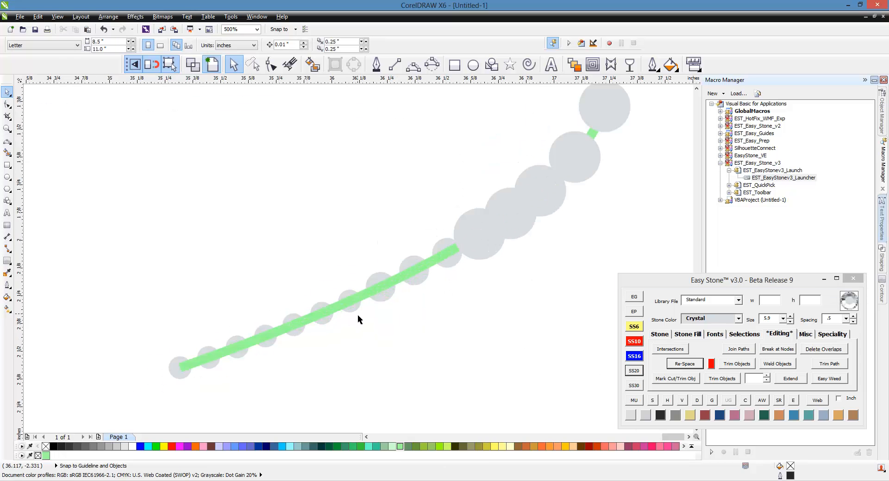
pyautogui.click(451, 264)
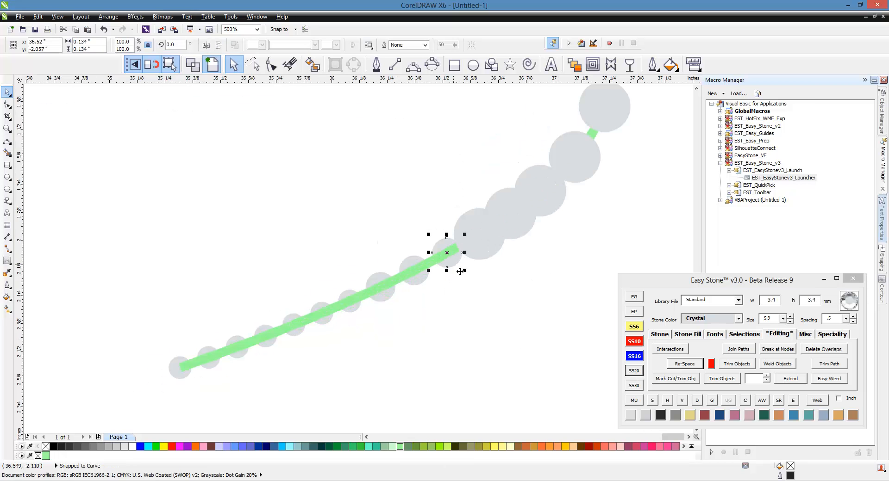
pyautogui.keyDown('shift'); pyautogui.click(416, 278); pyautogui.keyUp('shift')
pyautogui.keyDown('shift'); pyautogui.click(385, 297); pyautogui.keyUp('shift')
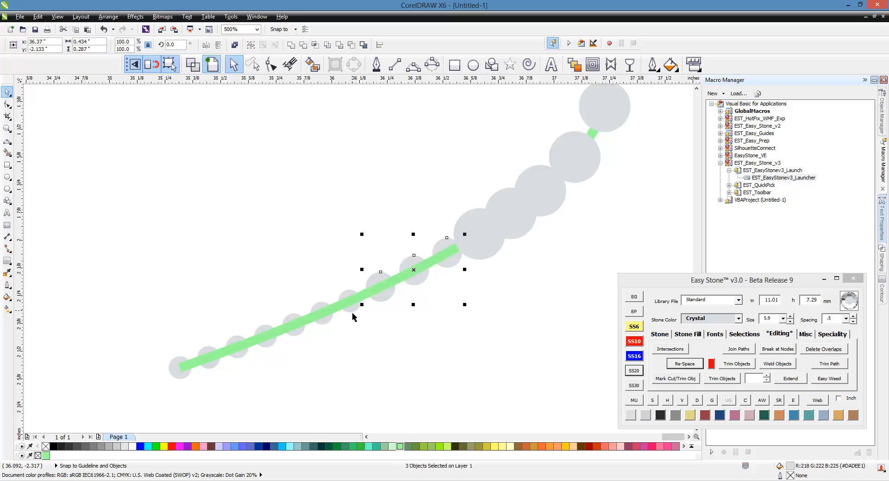
pyautogui.keyDown('shift'); pyautogui.click(352, 313); pyautogui.keyUp('shift')
pyautogui.click(634, 357)
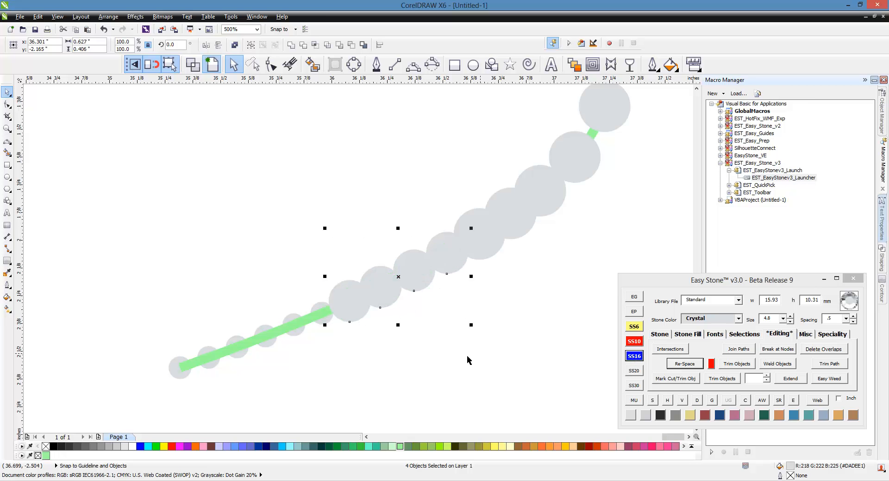
# Step: Change the next two SS6 stones and the adjoining SS16 stone on the lower tail to SS10
pyautogui.click(324, 323)
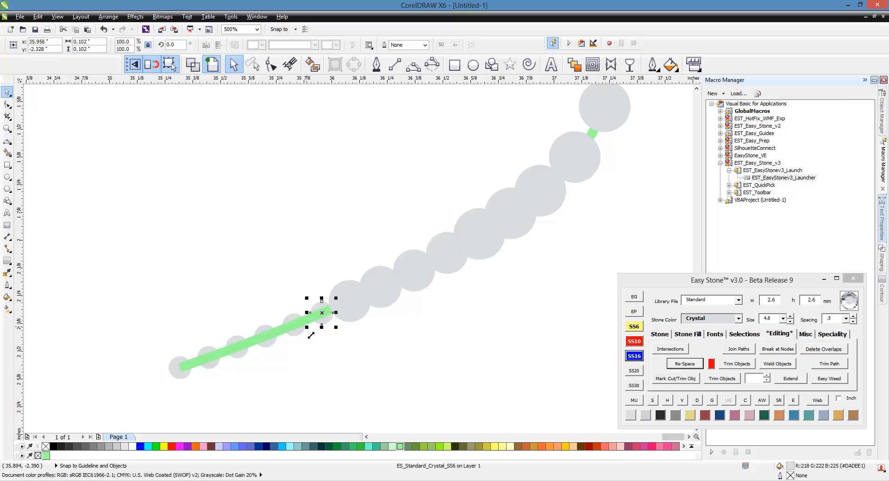
pyautogui.keyDown('shift'); pyautogui.click(298, 333); pyautogui.keyUp('shift')
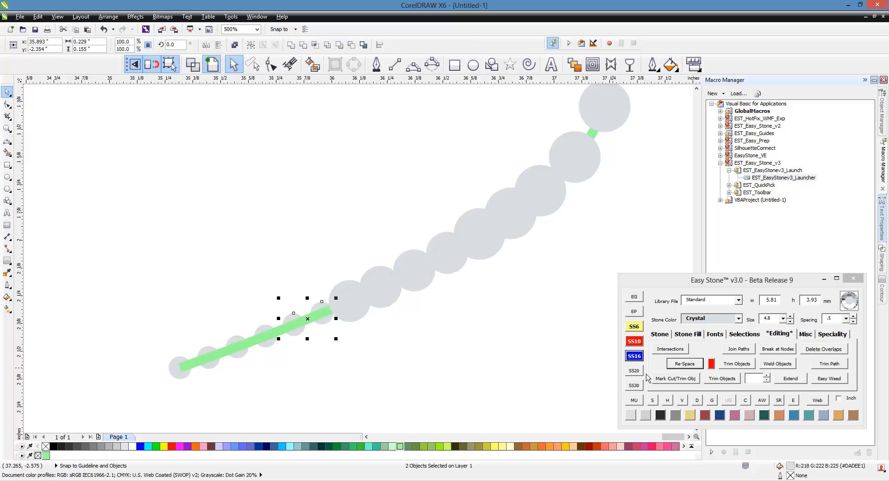
pyautogui.click(640, 346)
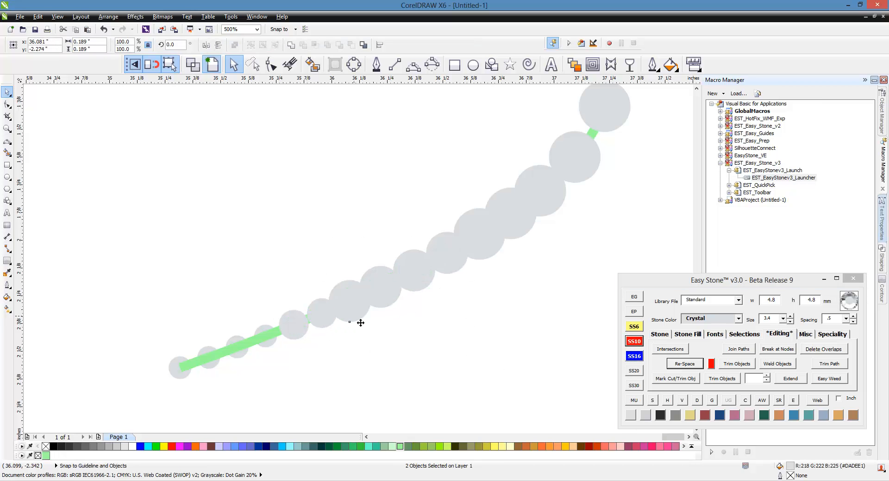
pyautogui.click(496, 332)
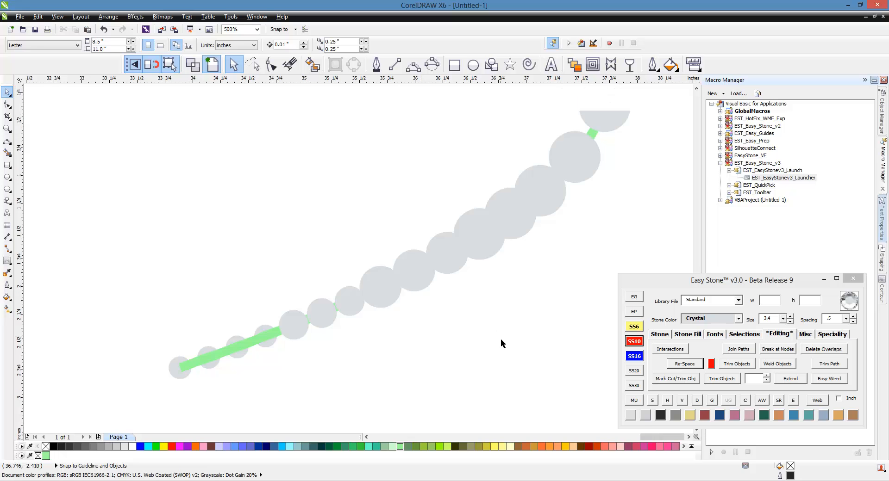
# Step: Delete the two SS10 stones nearest the SS16 section on the swoosh's upper-left tail
pyautogui.scroll(-2, 500, 339)
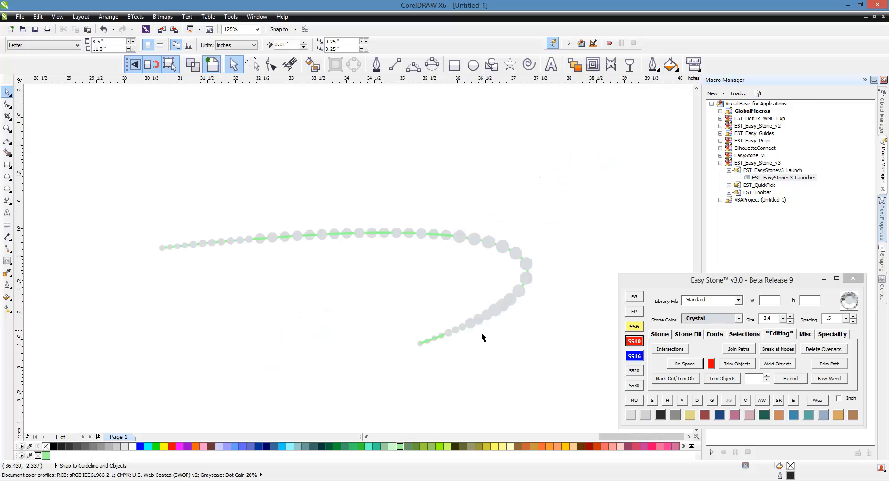
pyautogui.scroll(1, 252, 242)
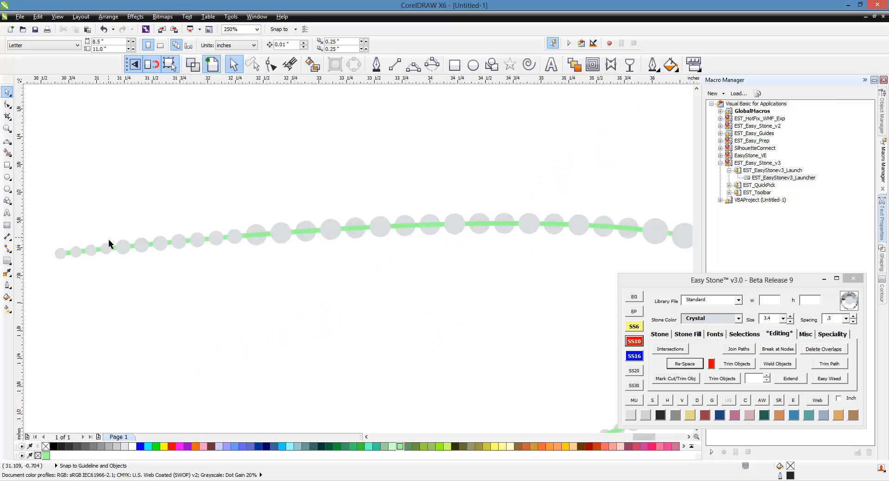
pyautogui.scroll(1, 111, 240)
pyautogui.click(329, 232)
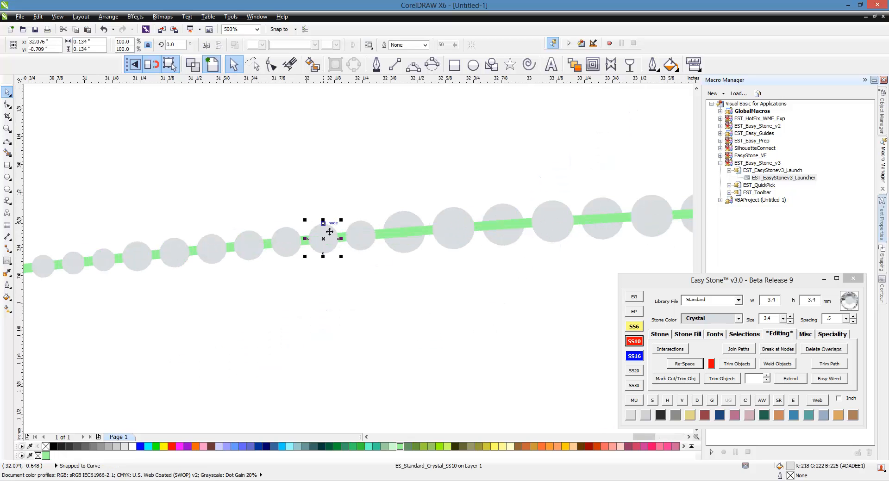
pyautogui.press('Delete')
pyautogui.click(363, 224)
pyautogui.press('Delete')
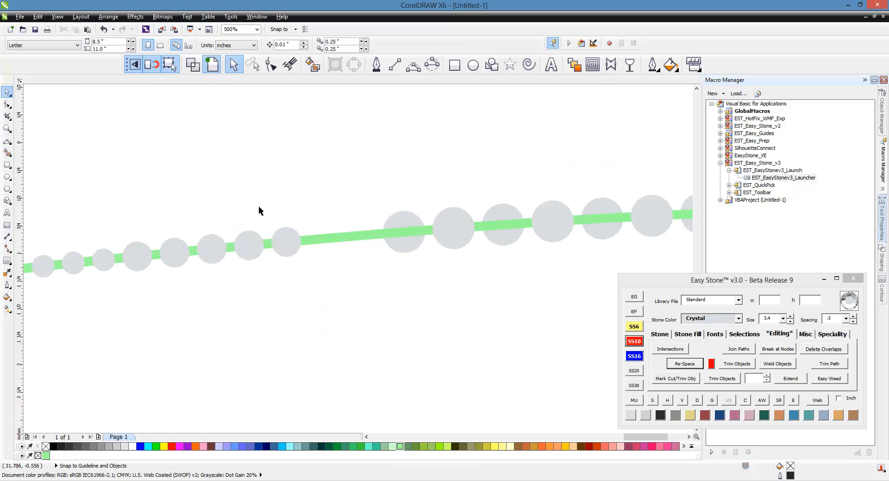
# Step: Delete one SS16 stone, the fourth from the left end of the swoosh's upper SS16 section
pyautogui.scroll(-2, 293, 218)
pyautogui.scroll(1, 345, 218)
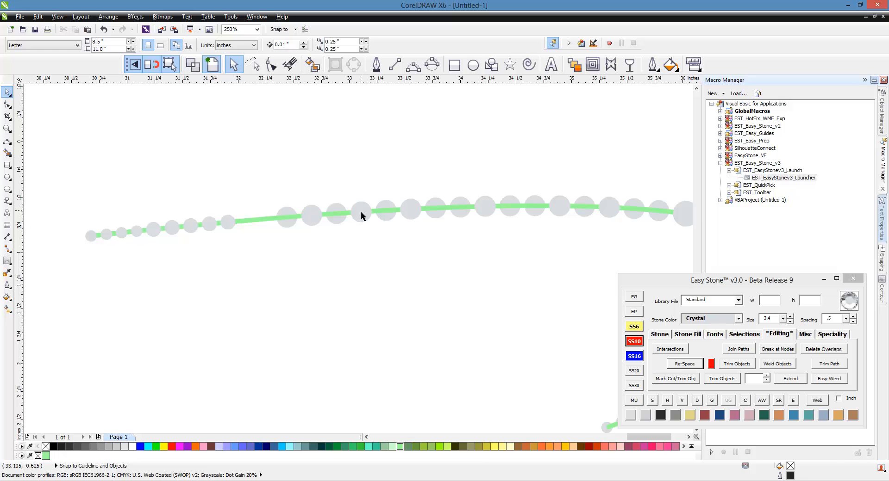
pyautogui.click(360, 209)
pyautogui.press('Delete')
pyautogui.scroll(-1, 297, 180)
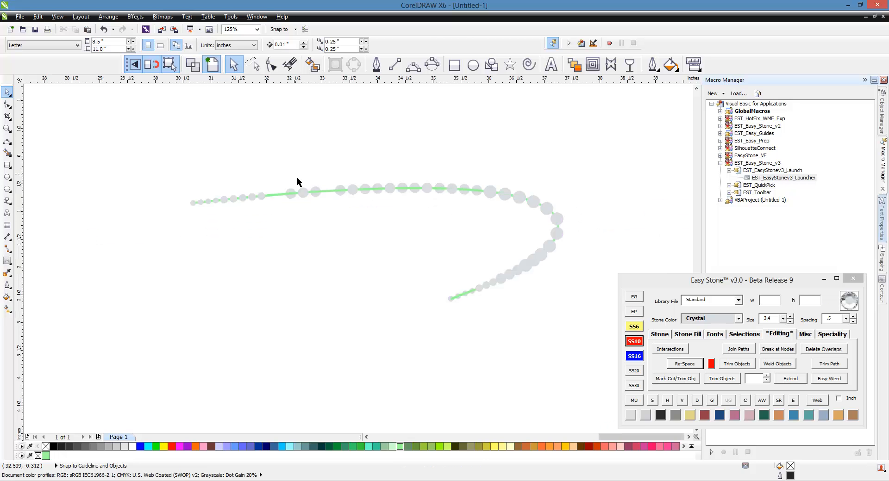
# Step: Re-space the graduated stones evenly along the swoosh path and delete the green path beneath them
pyautogui.click(441, 247)
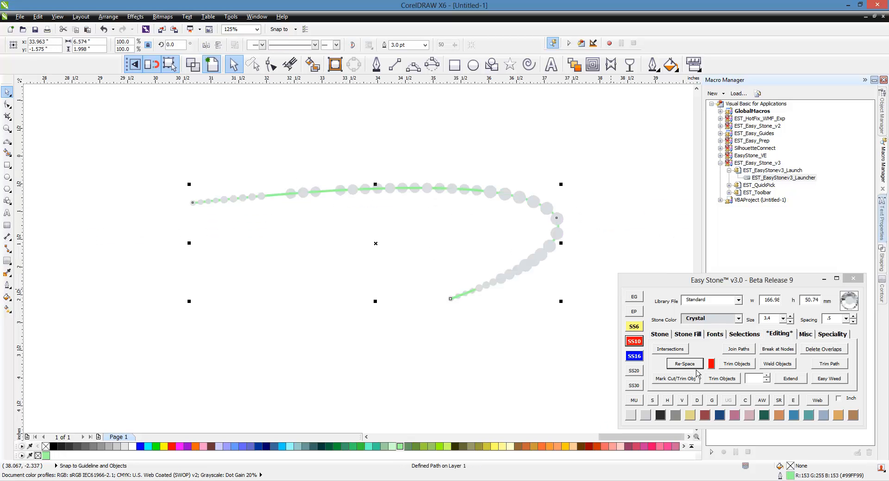
pyautogui.click(695, 367)
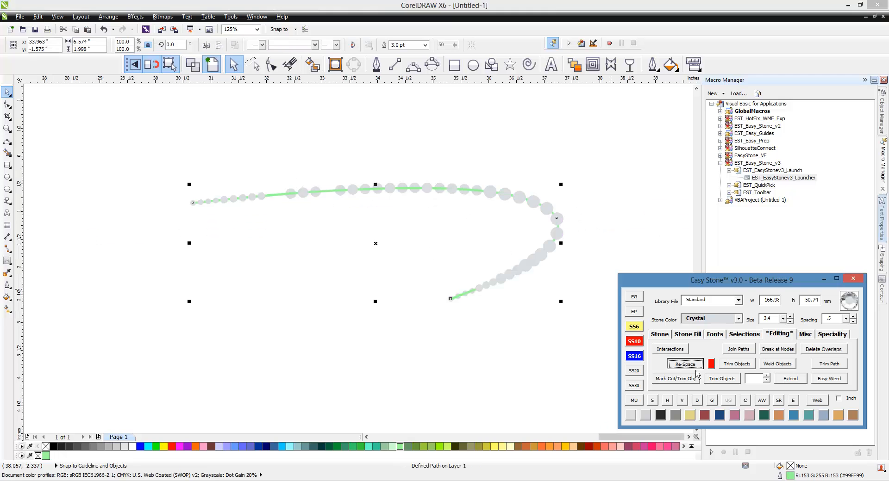
pyautogui.click(530, 379)
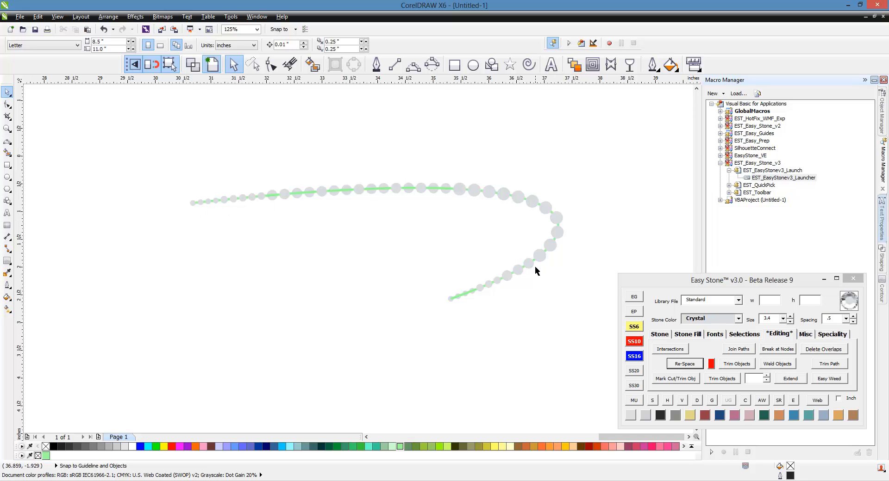
pyautogui.click(453, 247)
pyautogui.press('Delete')
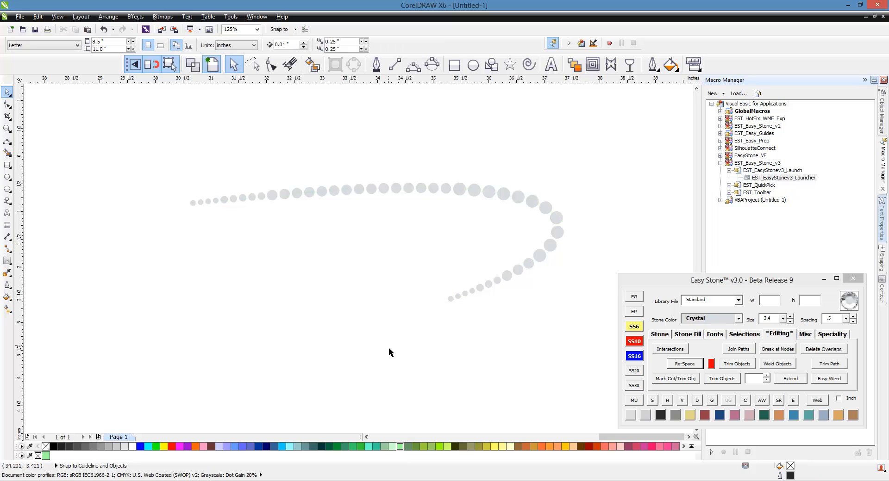
# Step: Move the complete stone swoosh away to the right of the traced logo copy
pyautogui.scroll(-2, 388, 348)
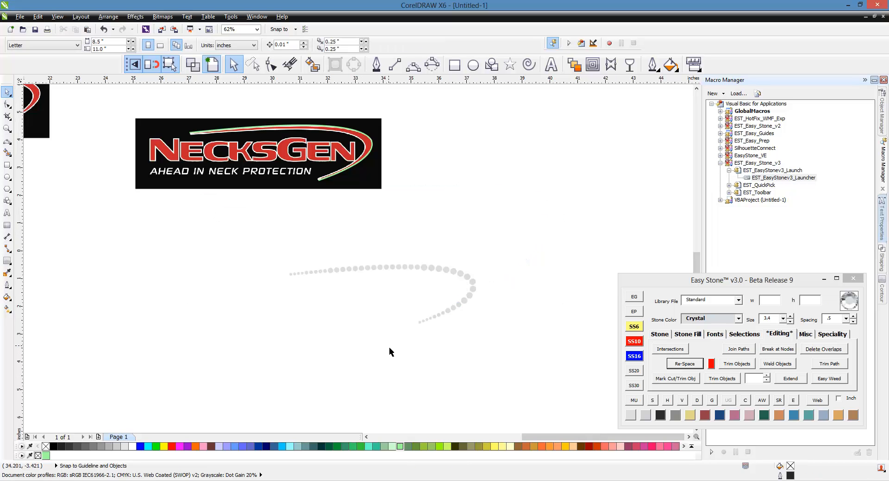
pyautogui.scroll(-2, 444, 293)
pyautogui.moveTo(346, 267); pyautogui.dragTo(481, 320)
pyautogui.moveTo(421, 297); pyautogui.dragTo(598, 218)
pyautogui.click(563, 252)
# Step: Delete the green traced curve from the swoosh on the logo copy
pyautogui.scroll(1, 343, 222)
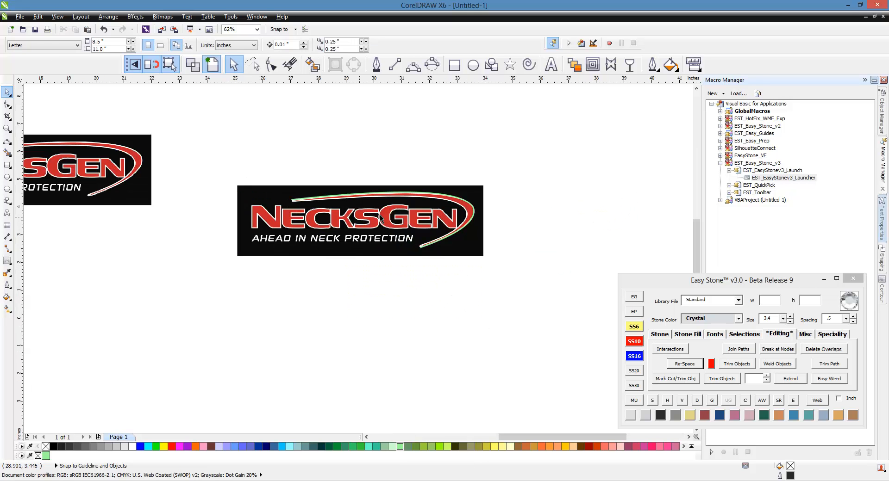
pyautogui.click(447, 203)
pyautogui.click(394, 300)
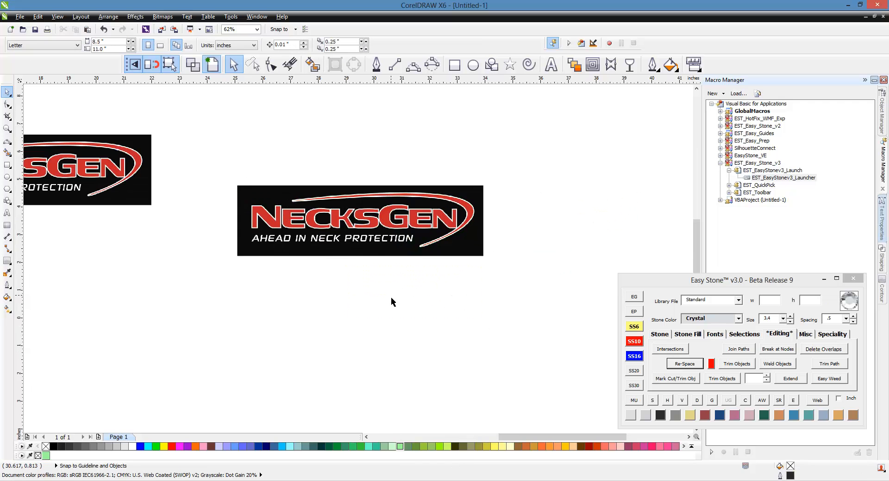
# Step: Drop a single Lt Siam stone of size 3.4 mm onto the left leg of the logo's N
pyautogui.scroll(1, 293, 237)
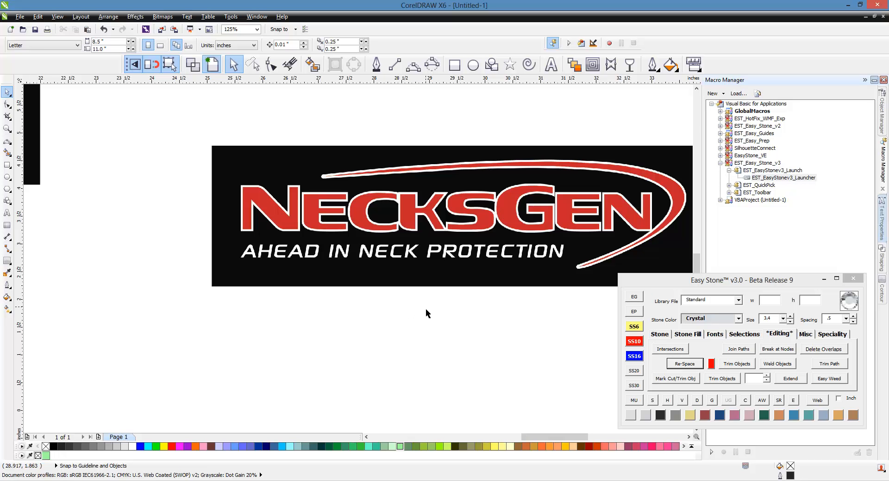
pyautogui.click(704, 415)
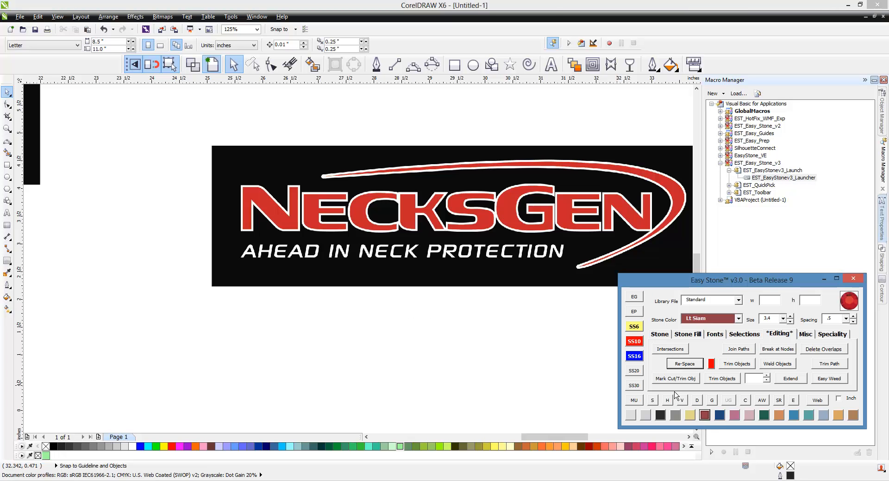
pyautogui.click(660, 335)
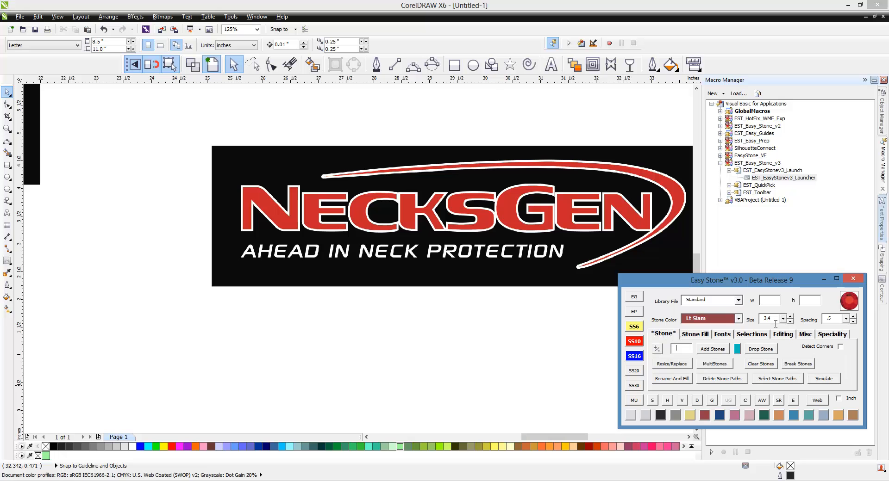
pyautogui.click(763, 352)
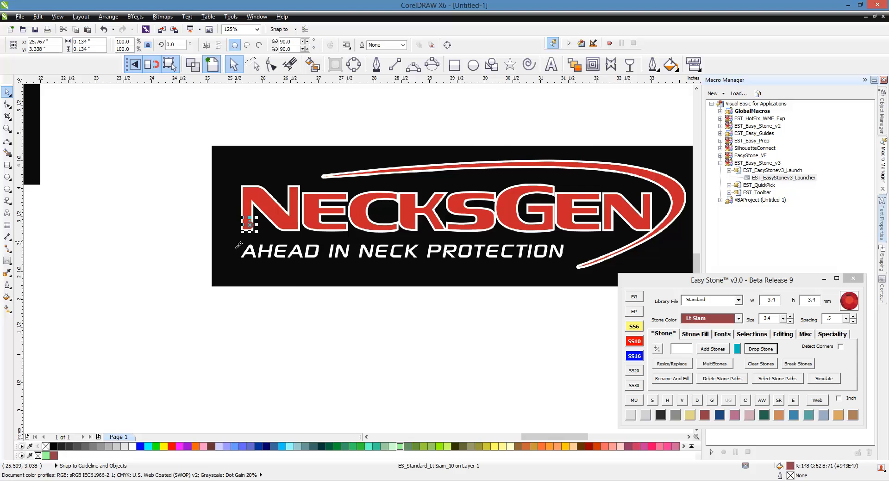
# Step: Move the red stone to the foot of the N's left leg, aligned with the red fill's left edge, to compare sizes
pyautogui.scroll(4, 253, 228)
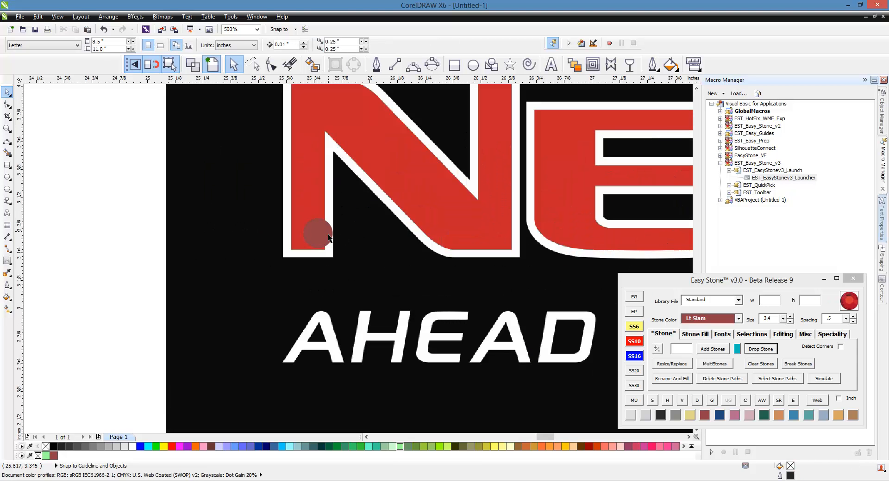
pyautogui.click(318, 234)
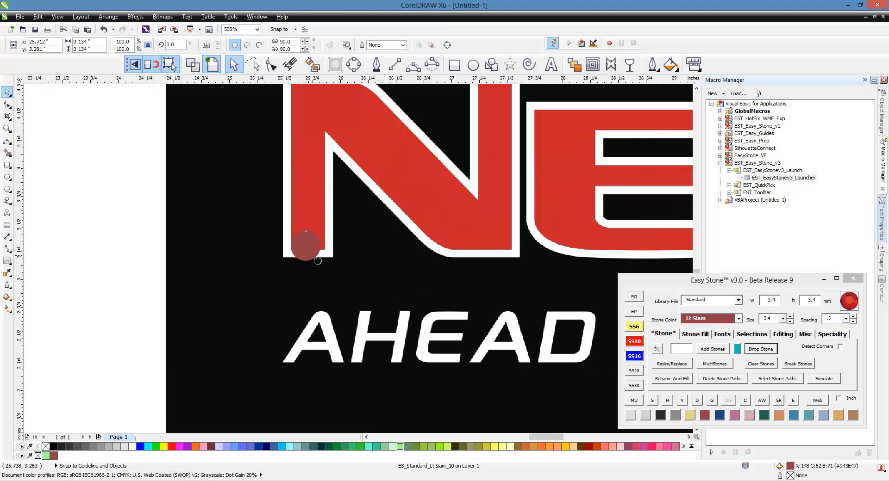
pyautogui.scroll(-2, 299, 259)
pyautogui.scroll(2, 305, 238)
pyautogui.click(337, 268)
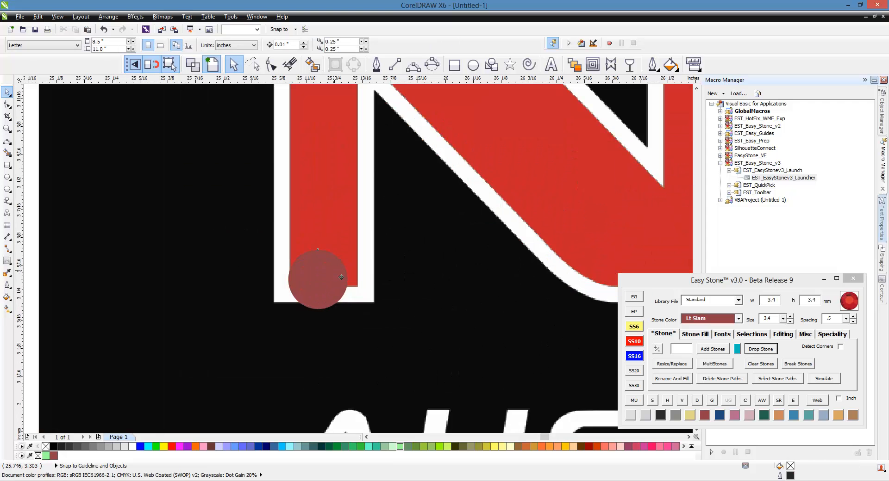
# Step: Repeat the red stone upward at the 3.9 mm offset to line the N's left leg with six stones
pyautogui.scroll(-1, 353, 243)
pyautogui.click(703, 336)
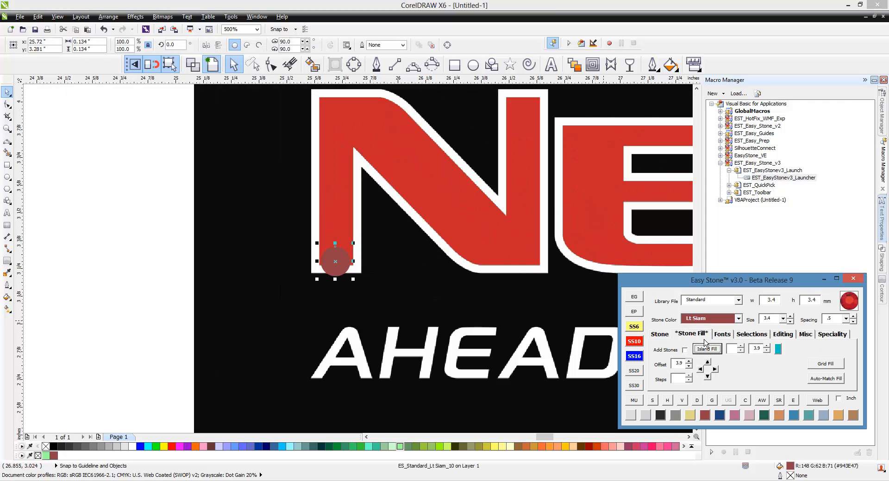
pyautogui.click(708, 362)
pyautogui.click(708, 362)
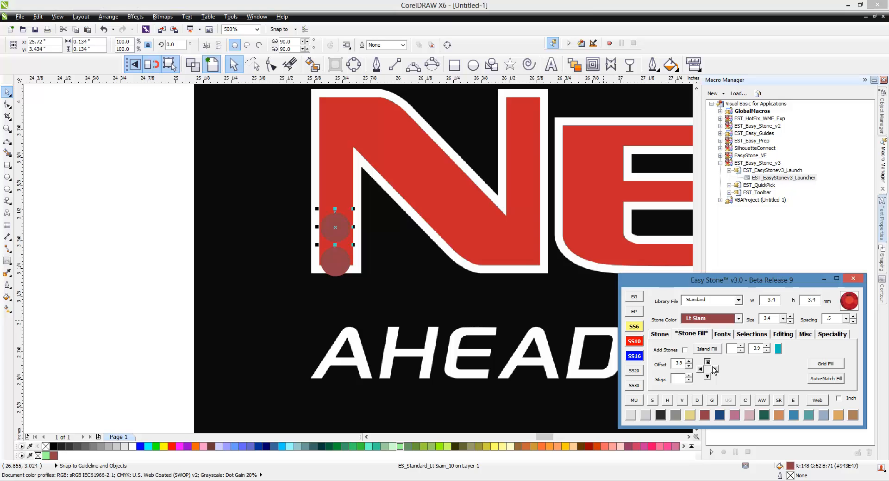
pyautogui.click(708, 363)
pyautogui.click(709, 364)
pyautogui.click(708, 364)
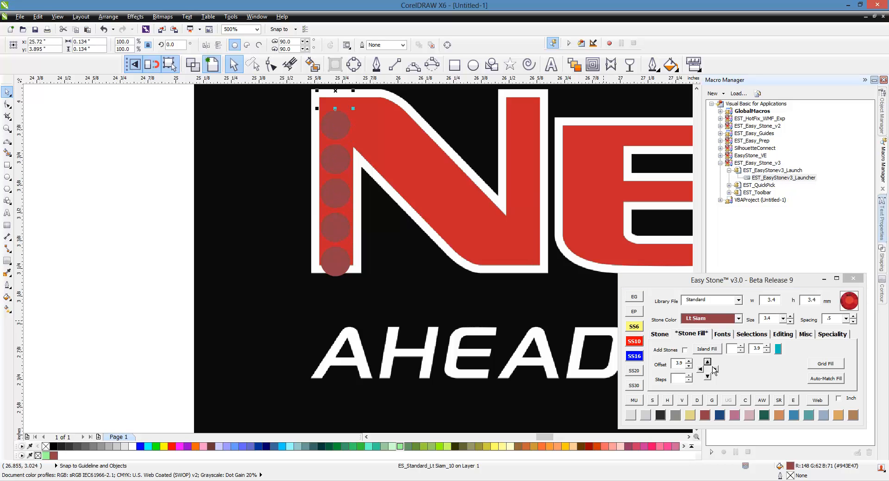
pyautogui.click(116, 256)
# Step: Copy the column of six stones from the N's left leg onto its right leg, keeping the same height
pyautogui.scroll(-3, 254, 311)
pyautogui.scroll(2, 303, 290)
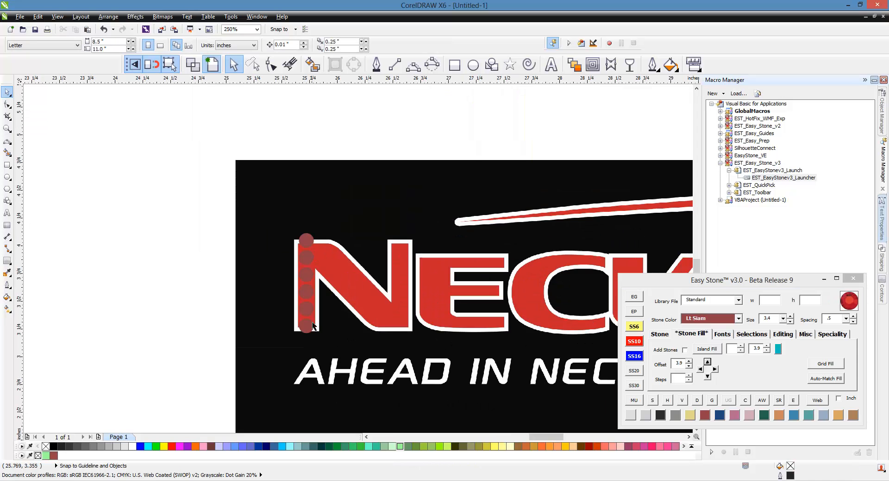
pyautogui.scroll(1, 408, 314)
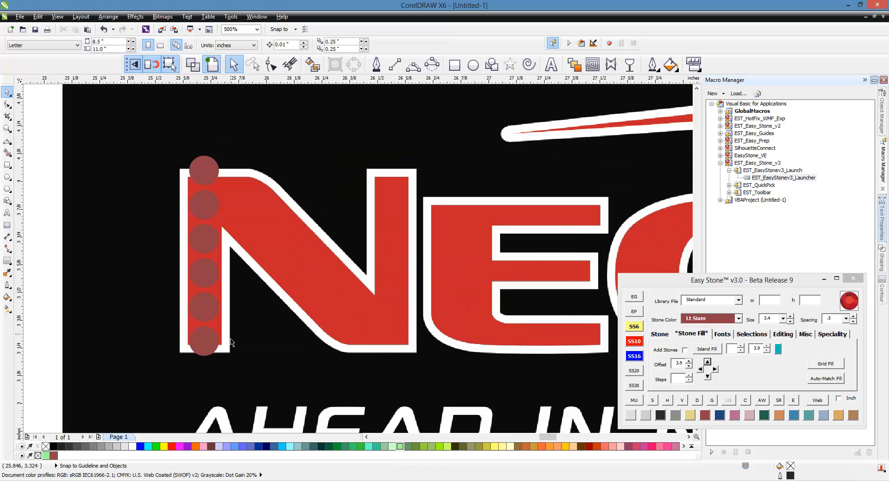
pyautogui.click(205, 345)
pyautogui.keyDown('shift'); pyautogui.click(206, 309); pyautogui.keyUp('shift')
pyautogui.keyDown('shift'); pyautogui.click(207, 275); pyautogui.keyUp('shift')
pyautogui.keyDown('shift'); pyautogui.click(206, 239); pyautogui.keyUp('shift')
pyautogui.keyDown('shift'); pyautogui.click(205, 214); pyautogui.keyUp('shift')
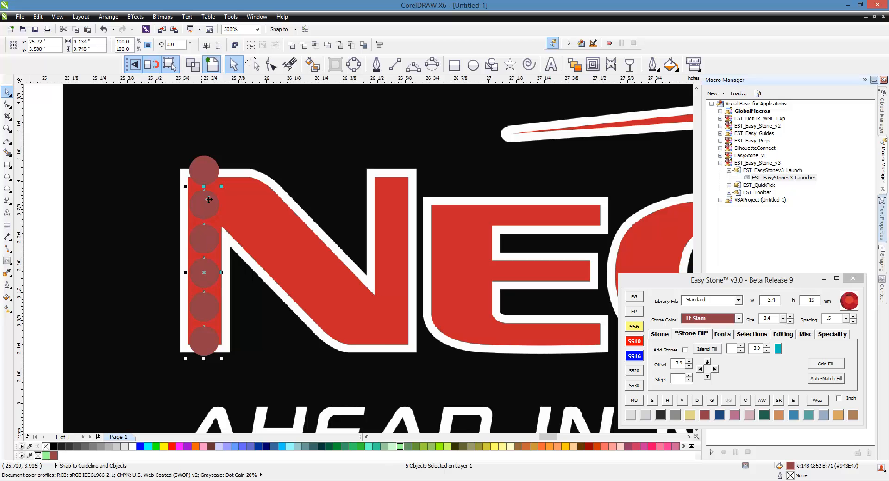
pyautogui.keyDown('shift'); pyautogui.click(208, 185); pyautogui.keyUp('shift')
pyautogui.moveTo(210, 181); pyautogui.dragTo(392, 210)
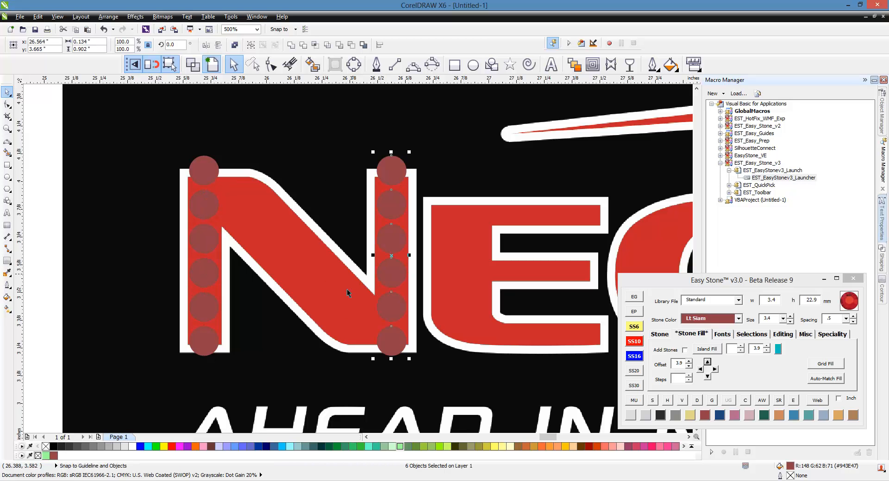
# Step: Lock the logo bitmap behind the stones with Easy Stone's Lock Image function
pyautogui.click(336, 341)
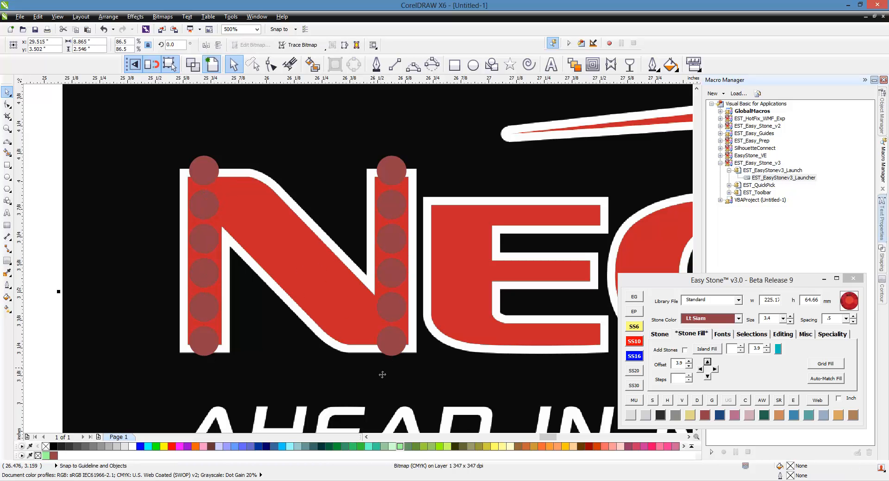
pyautogui.click(52, 247)
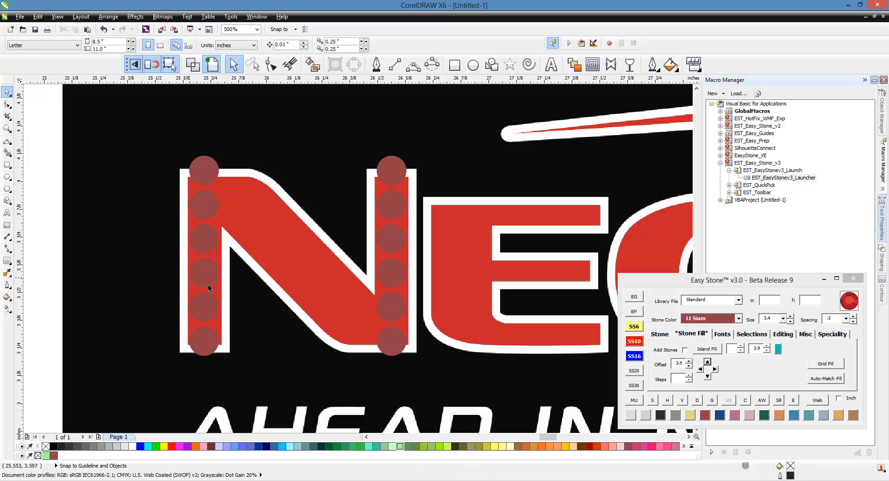
pyautogui.click(99, 365)
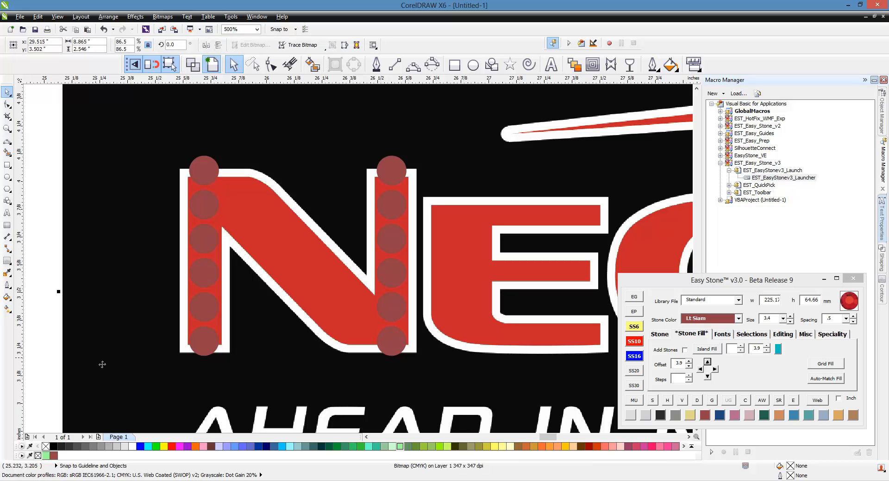
pyautogui.click(828, 340)
pyautogui.click(777, 364)
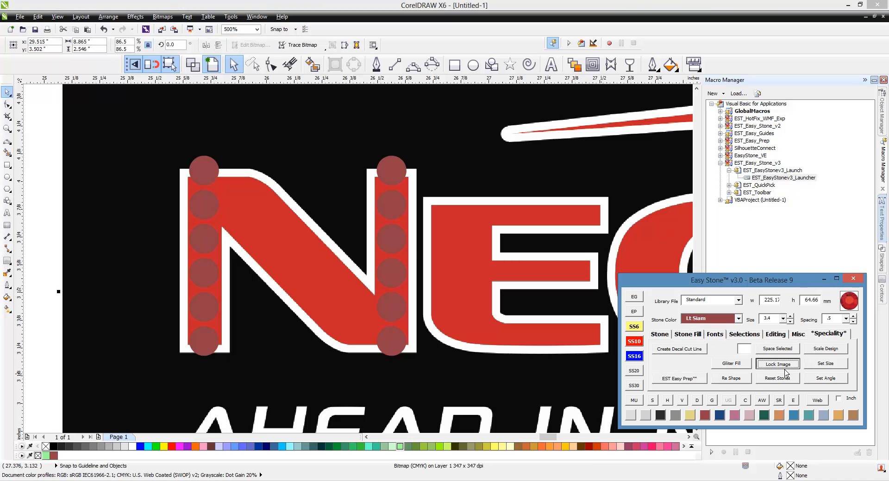
pyautogui.click(49, 278)
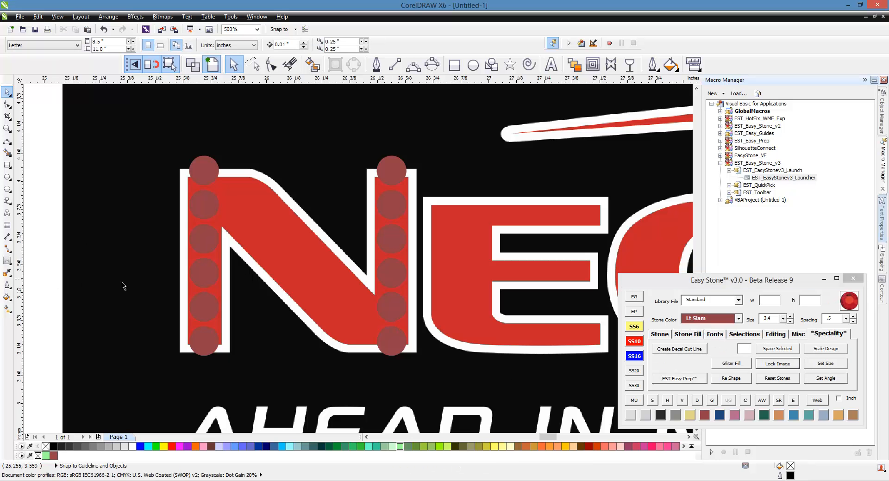
# Step: Repeat the foot stone of the N's right leg once to the left and once upward at the 3.9 mm offset
pyautogui.scroll(2, 365, 340)
pyautogui.click(411, 352)
pyautogui.scroll(-2, 421, 344)
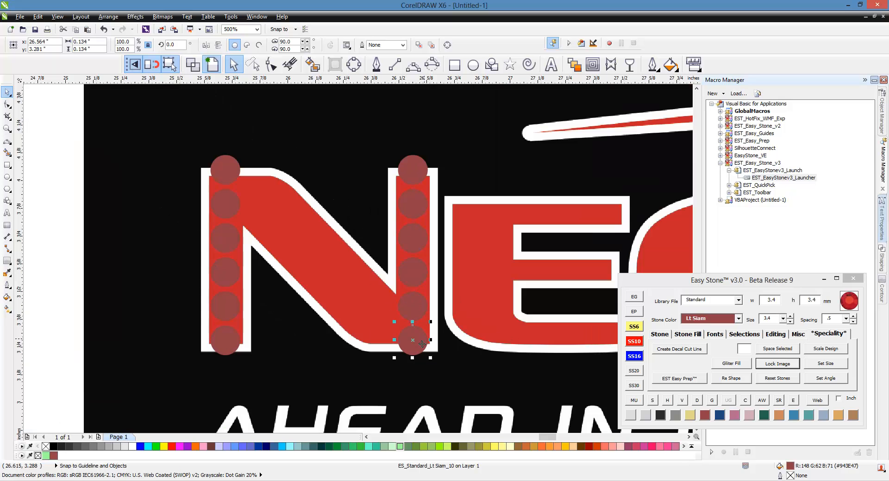
pyautogui.click(688, 335)
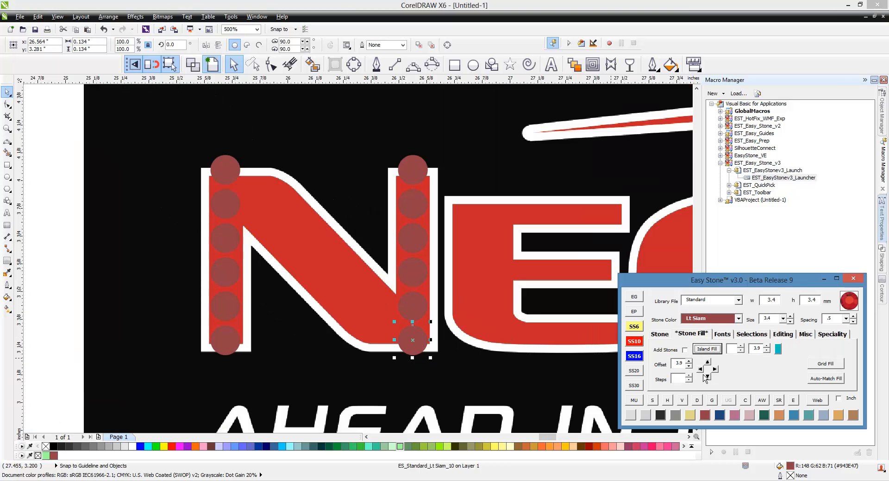
pyautogui.click(700, 369)
pyautogui.click(706, 362)
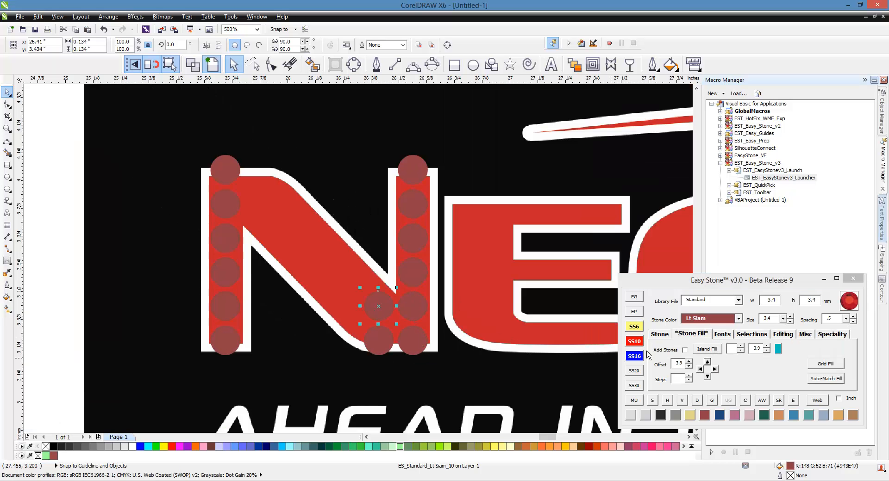
# Step: Repeat the top stone of the N's left leg once to the right and once downward at the 3.9 mm offset
pyautogui.click(220, 166)
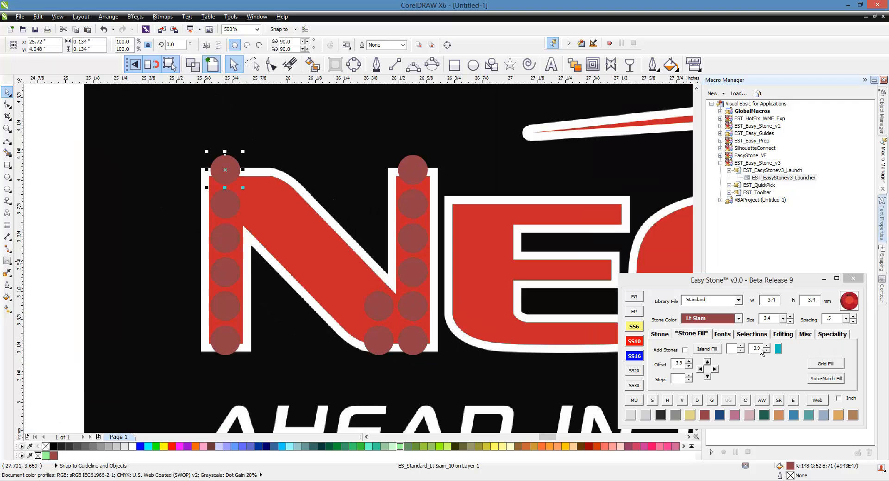
pyautogui.click(713, 370)
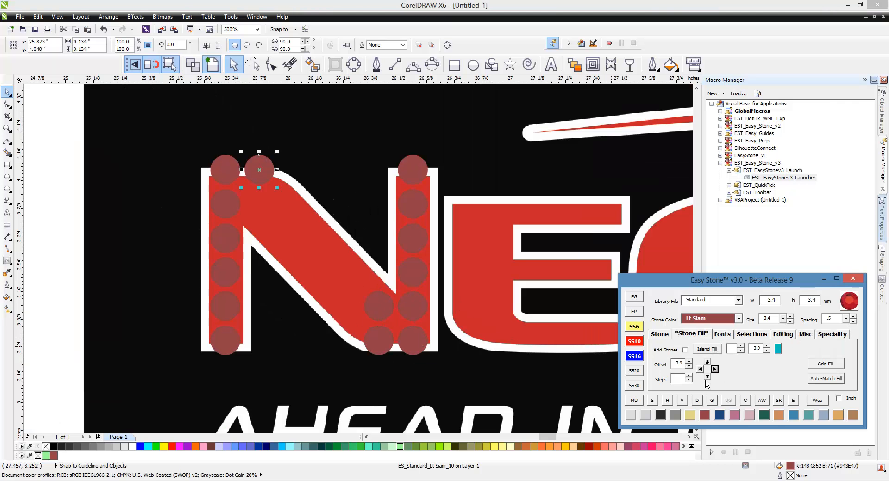
pyautogui.click(152, 274)
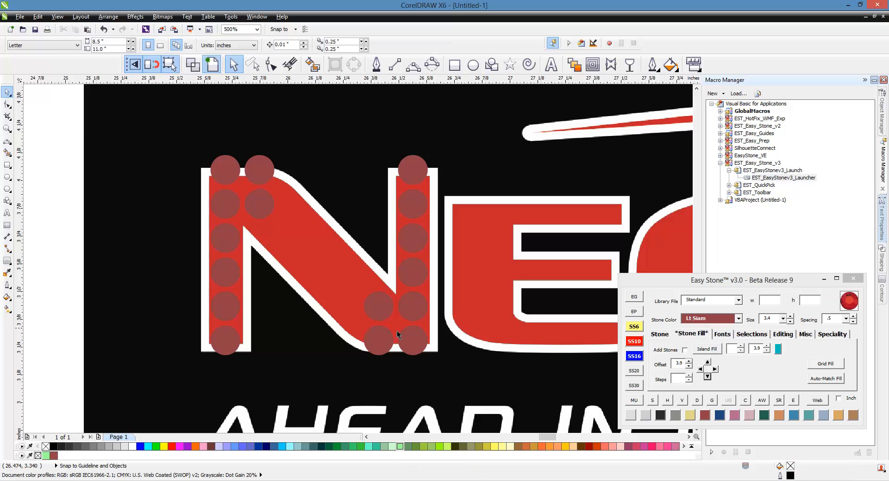
# Step: Place one stone copy on the lower outer bend of the N's diagonal and another on its upper outer bend
pyautogui.scroll(1, 397, 335)
pyautogui.moveTo(372, 349); pyautogui.dragTo(311, 314)
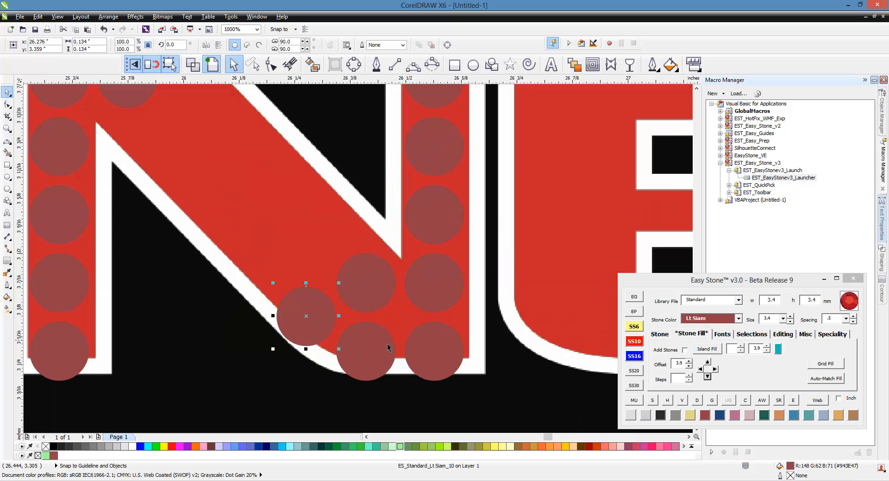
pyautogui.scroll(-1, 387, 344)
pyautogui.scroll(1, 238, 180)
pyautogui.moveTo(266, 184); pyautogui.dragTo(325, 210)
pyautogui.scroll(-1, 325, 211)
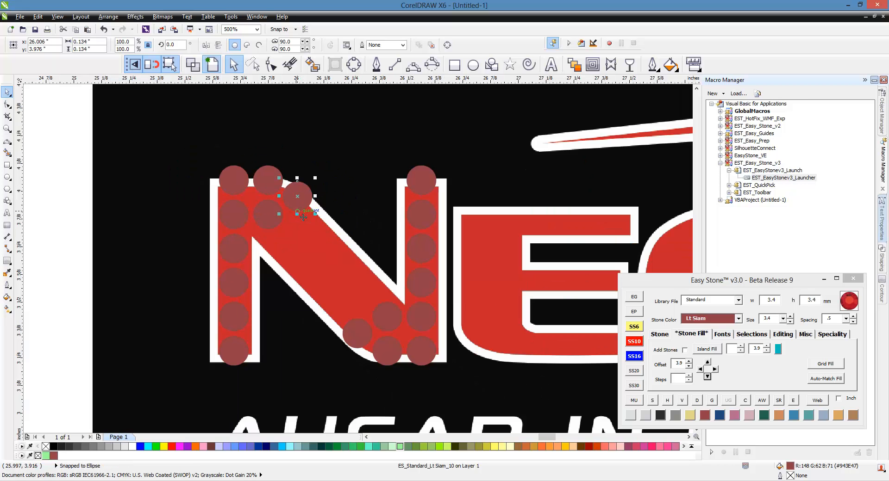
# Step: Fill the N's diagonal with two parallel rows by adding stones between each row's upper and lower end stones
pyautogui.keyDown('shift'); pyautogui.click(397, 317); pyautogui.keyUp('shift')
pyautogui.click(661, 336)
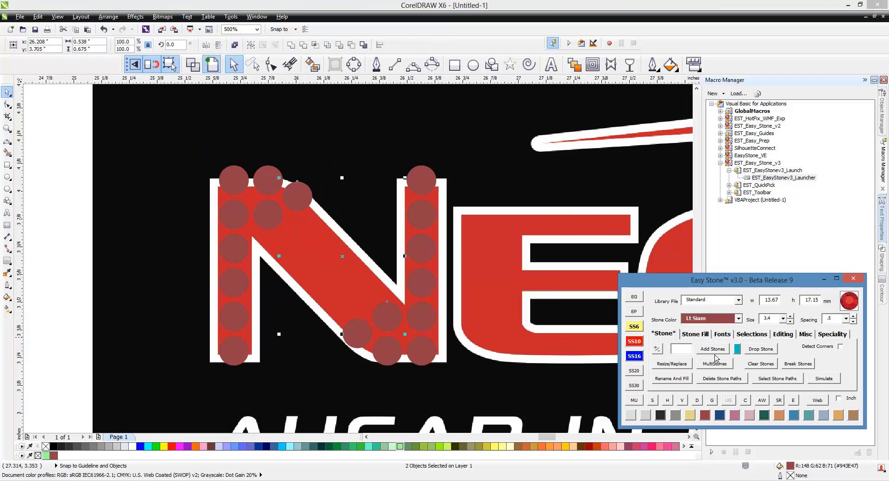
pyautogui.click(715, 355)
pyautogui.click(273, 221)
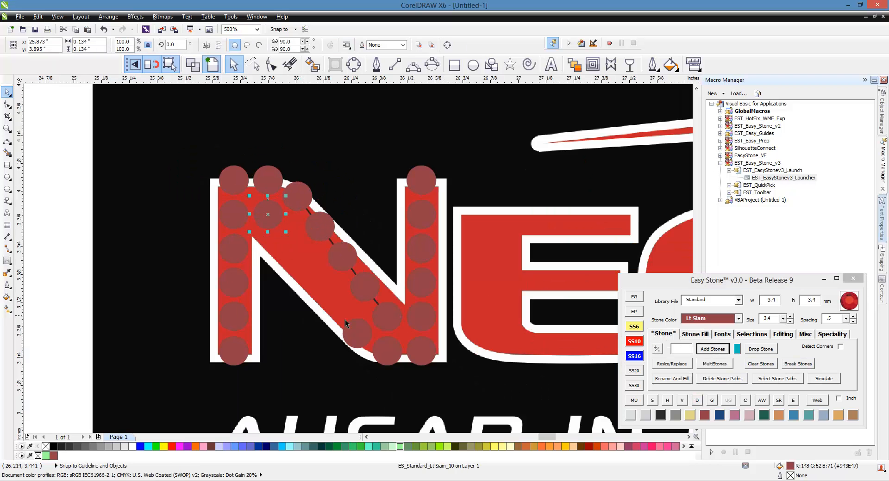
pyautogui.keyDown('shift'); pyautogui.click(354, 330); pyautogui.keyUp('shift')
pyautogui.click(725, 350)
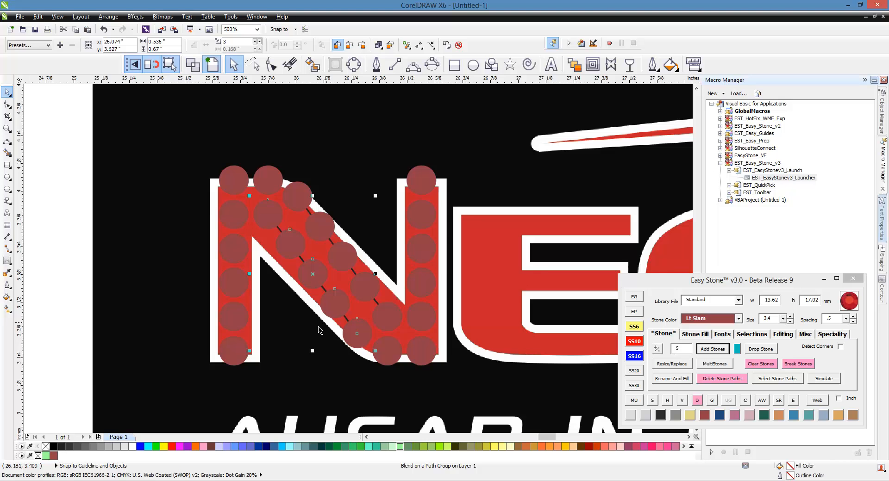
pyautogui.click(227, 227)
# Step: Delete the stone paths from all the stones of the letter N
pyautogui.scroll(-2, 309, 227)
pyautogui.click(223, 213)
pyautogui.scroll(1, 332, 215)
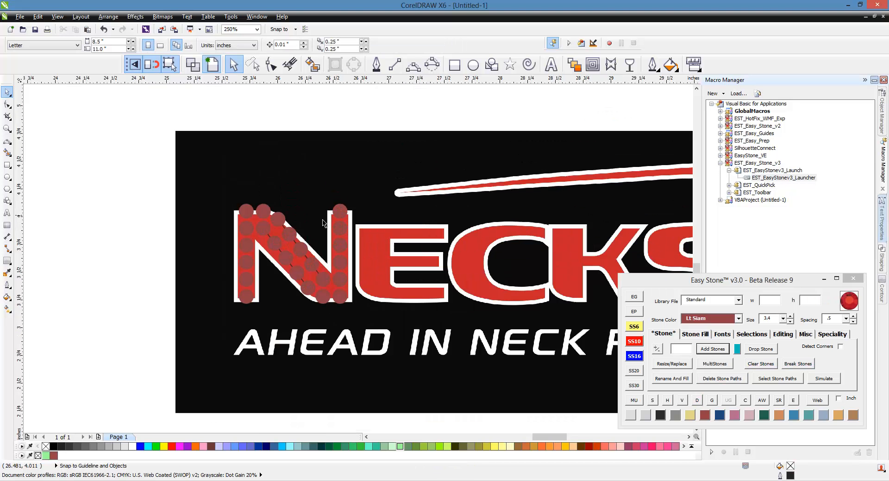
pyautogui.moveTo(167, 191); pyautogui.dragTo(363, 322)
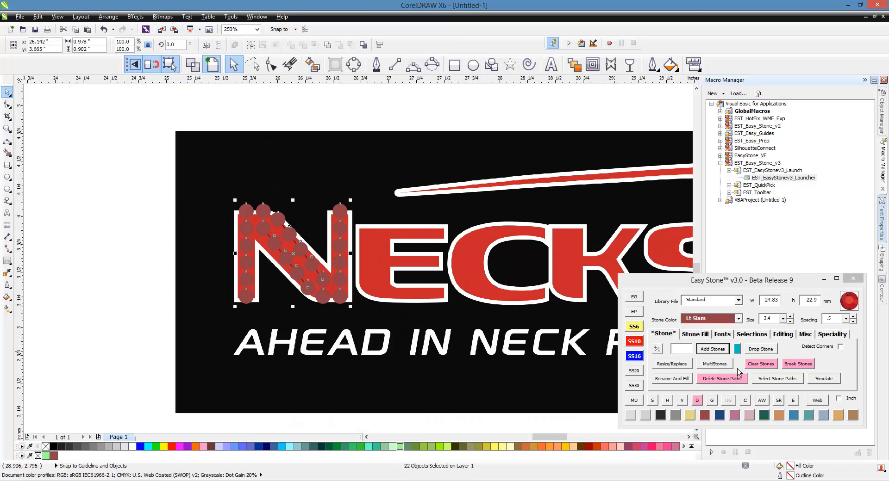
pyautogui.click(733, 380)
pyautogui.click(173, 277)
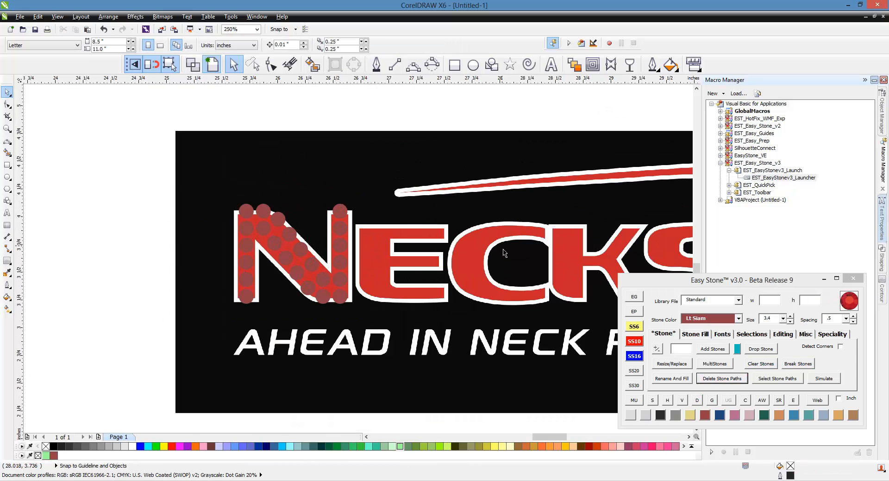
# Step: Copy the foot stone of the N's right leg to the right end of the E's bottom arm at the same height
pyautogui.scroll(1, 388, 264)
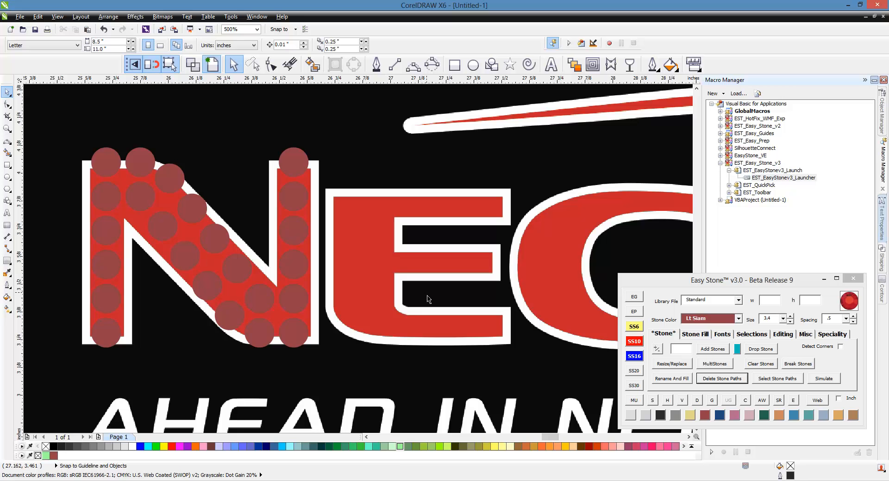
pyautogui.click(300, 346)
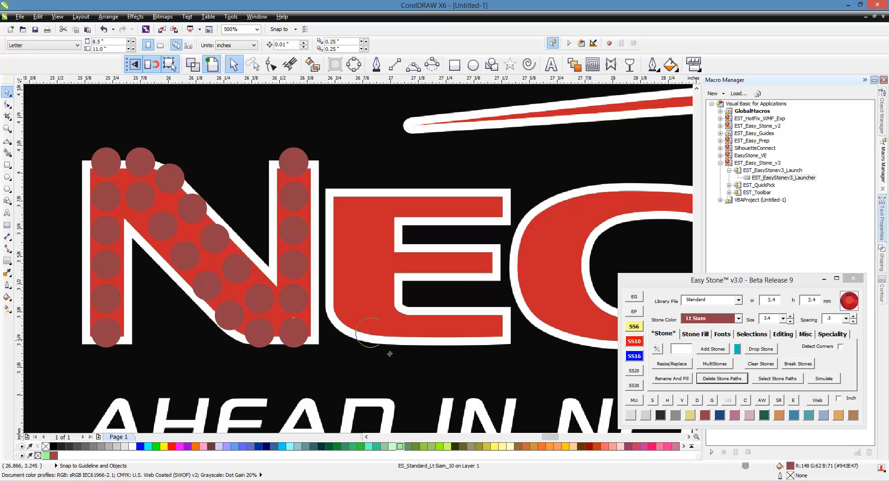
pyautogui.click(499, 344)
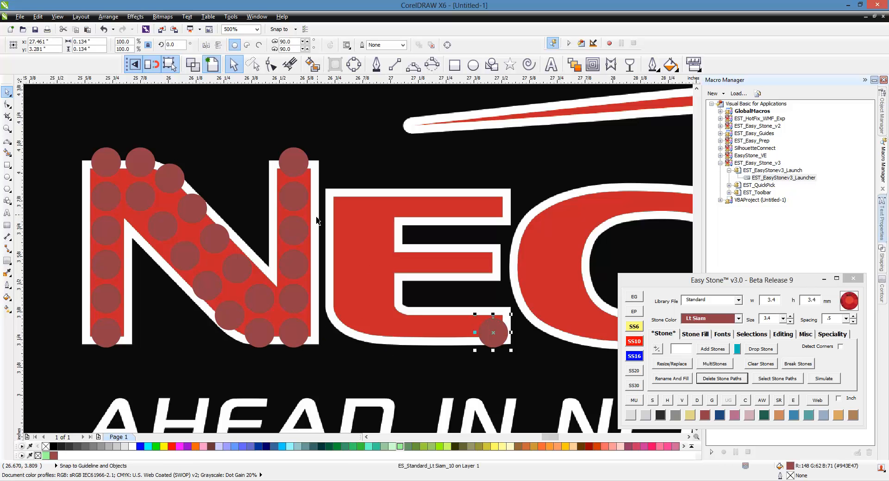
# Step: Copy the second-from-top stone of the N's right leg onto the E's top arm and center-align it vertically above the bottom arm's stone
pyautogui.click(464, 205)
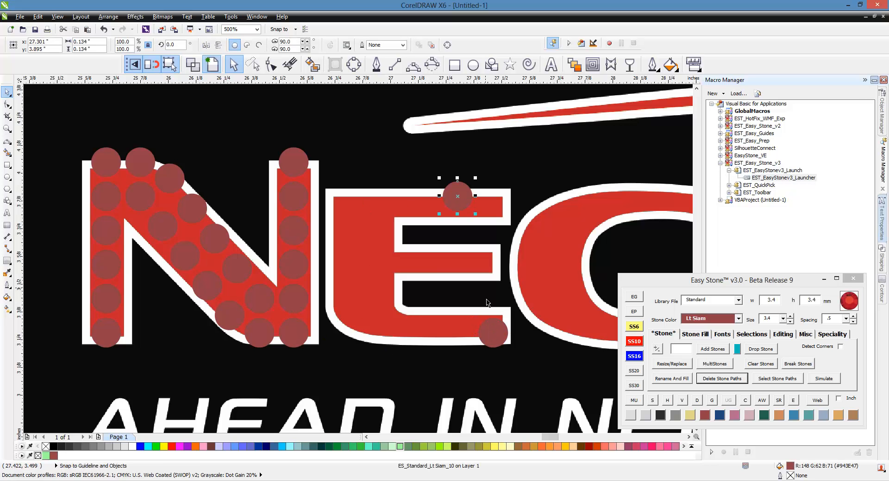
pyautogui.keyDown('shift'); pyautogui.click(495, 336); pyautogui.keyUp('shift')
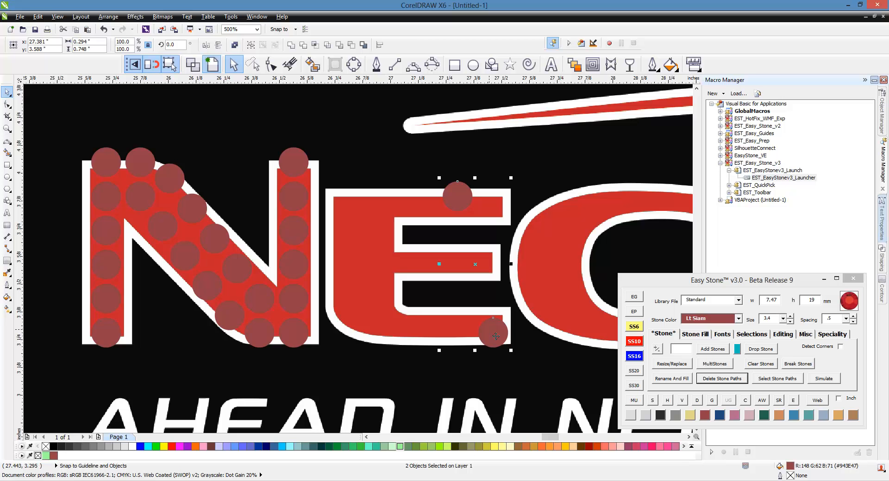
pyautogui.press('c')
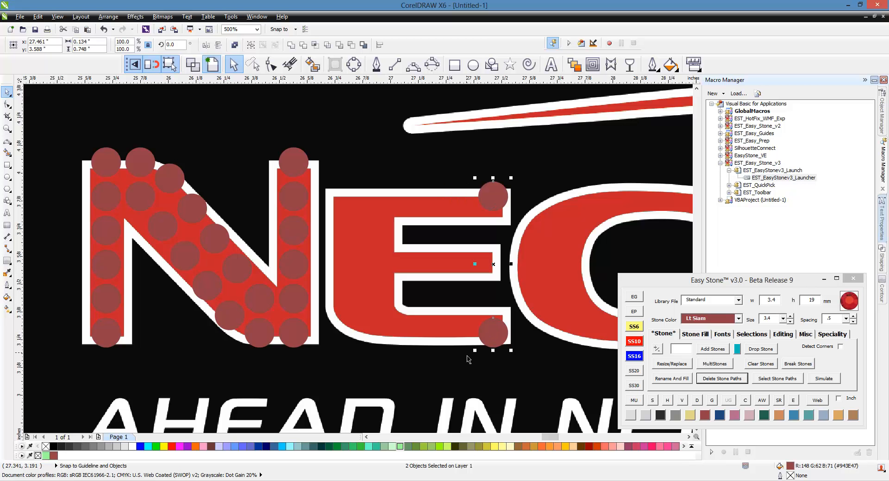
# Step: Repeat both E stones leftward at the 3.9 mm offset to form rows of five along the top and bottom arms
pyautogui.click(694, 334)
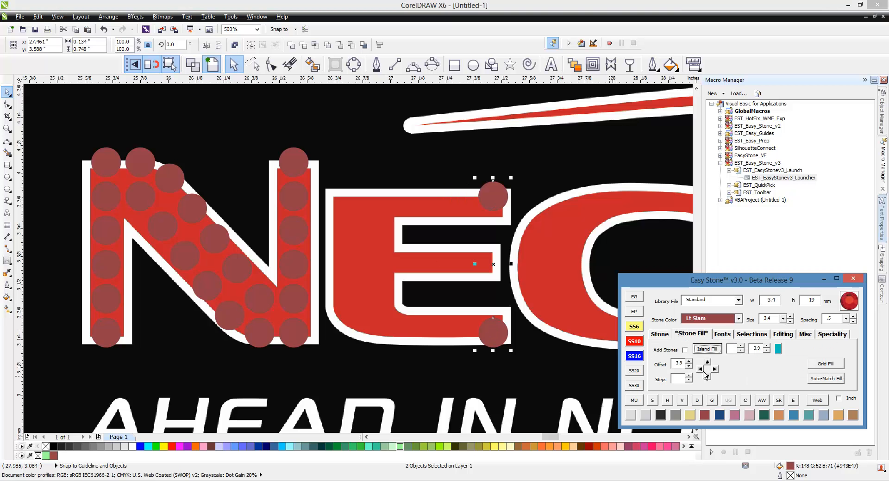
pyautogui.click(701, 370)
pyautogui.click(701, 369)
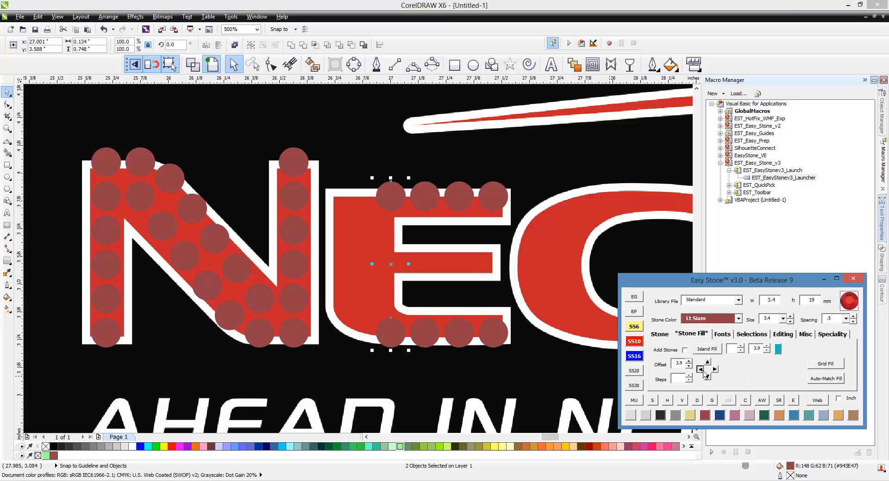
pyautogui.click(700, 369)
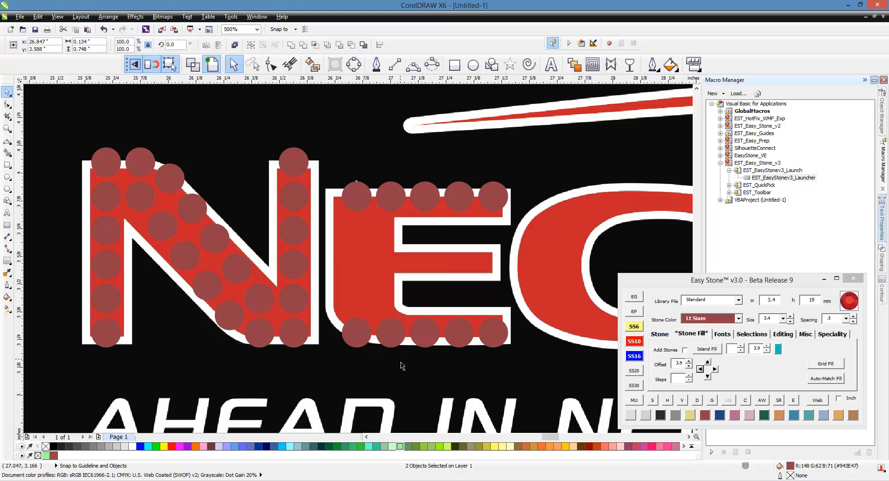
# Step: Move the leftmost stone of the E's bottom row straight up so it sits inside the letter's rounded lower corner
pyautogui.press('Escape')
pyautogui.scroll(2, 361, 341)
pyautogui.scroll(-2, 361, 337)
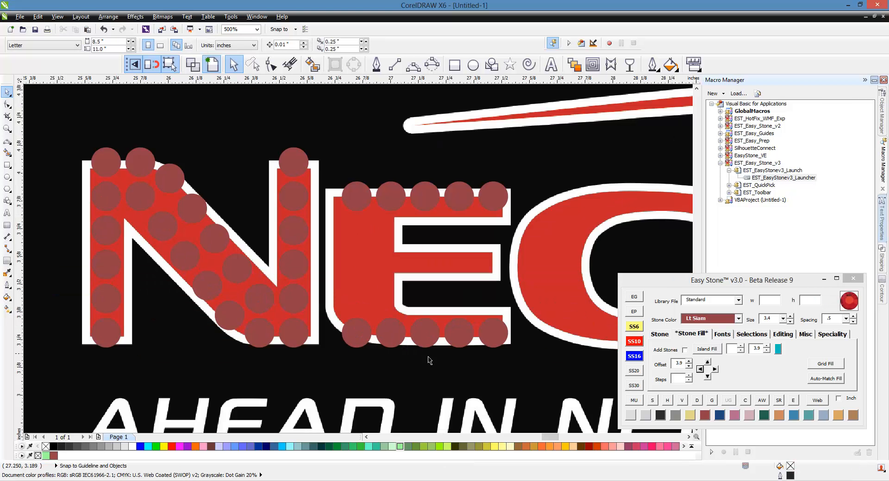
pyautogui.scroll(2, 355, 332)
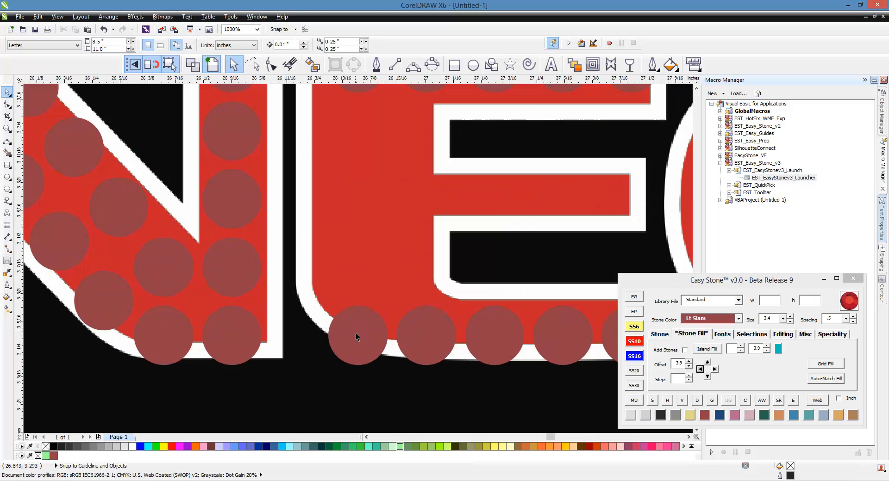
pyautogui.moveTo(359, 340); pyautogui.dragTo(368, 318)
pyautogui.scroll(-2, 366, 319)
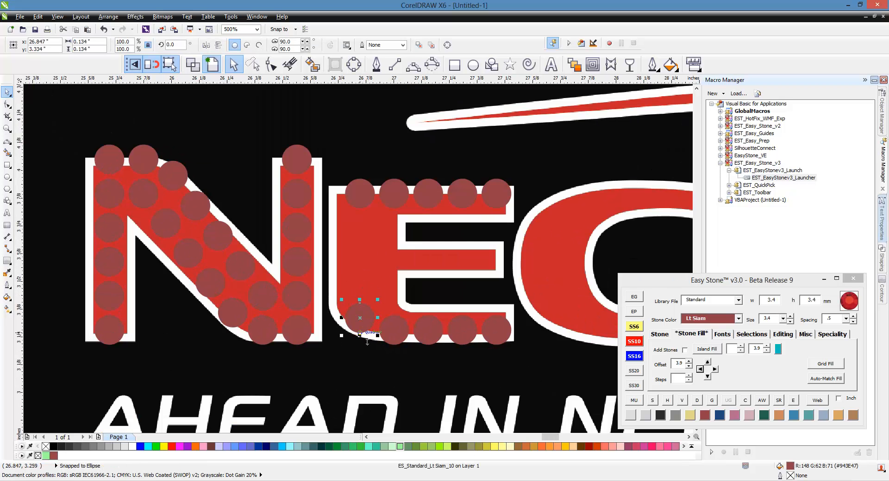
# Step: Add stones between the top and bottom stones of the E's two leftmost columns
pyautogui.keyDown('shift'); pyautogui.click(364, 204); pyautogui.keyUp('shift')
pyautogui.click(667, 335)
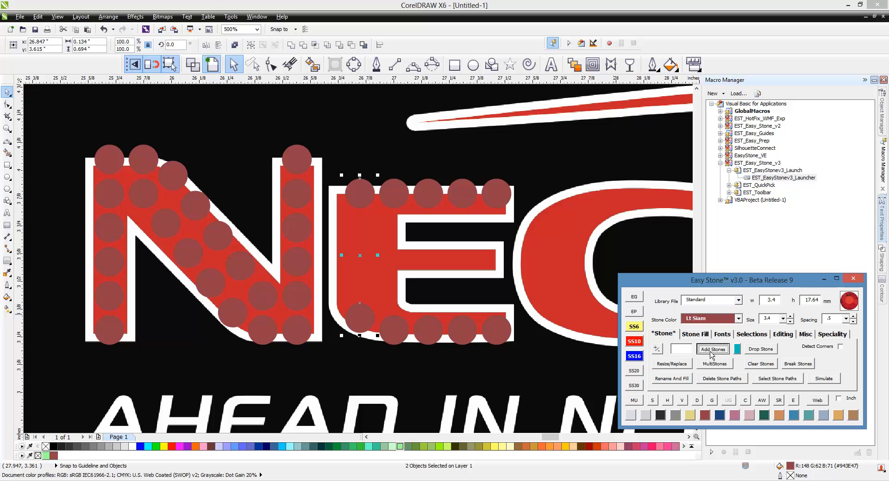
pyautogui.click(713, 349)
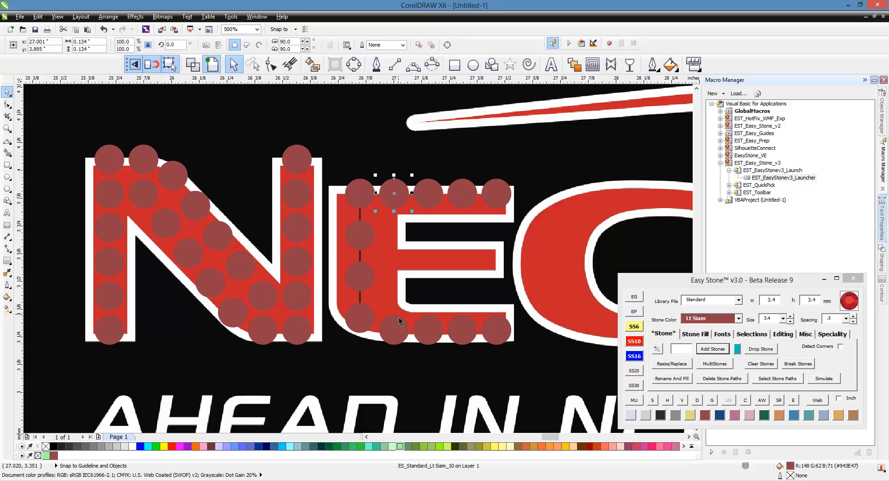
pyautogui.click(706, 348)
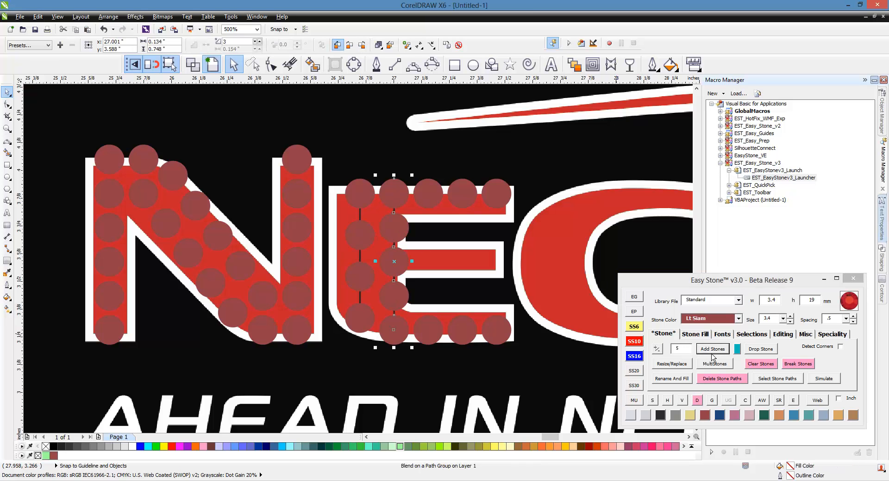
# Step: Delete the stone paths from both vertical stone columns of the E
pyautogui.click(715, 382)
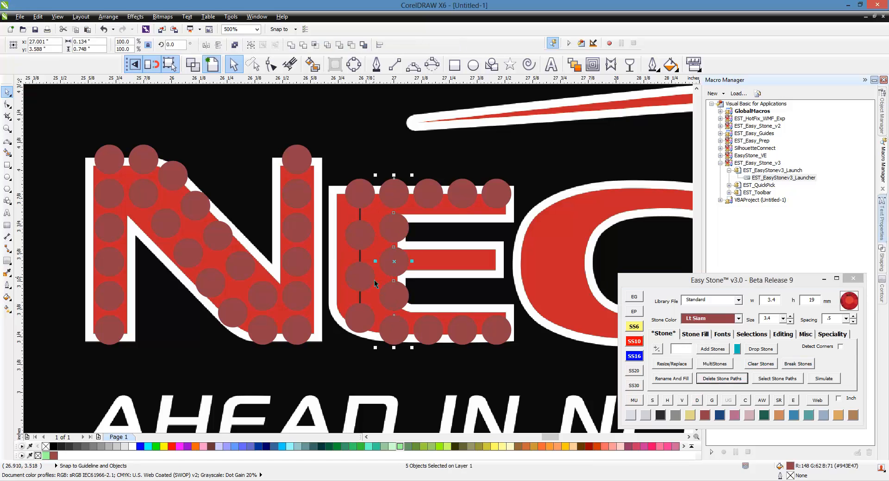
pyautogui.click(349, 277)
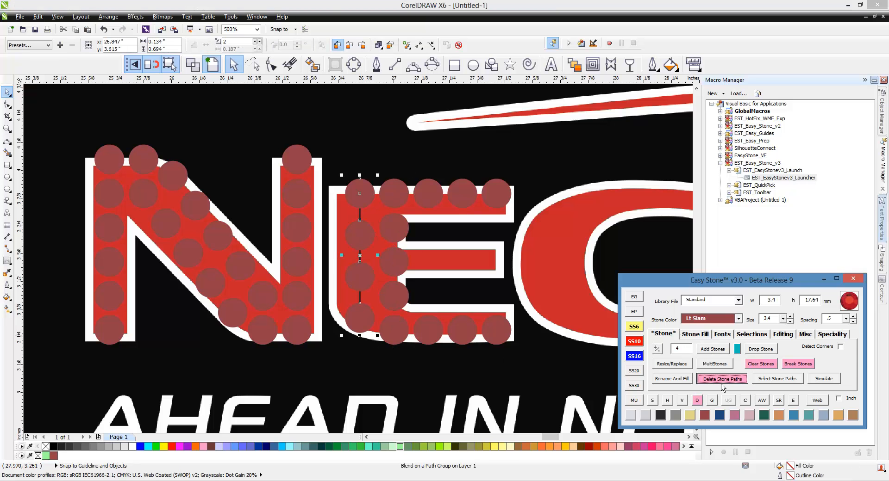
pyautogui.click(477, 367)
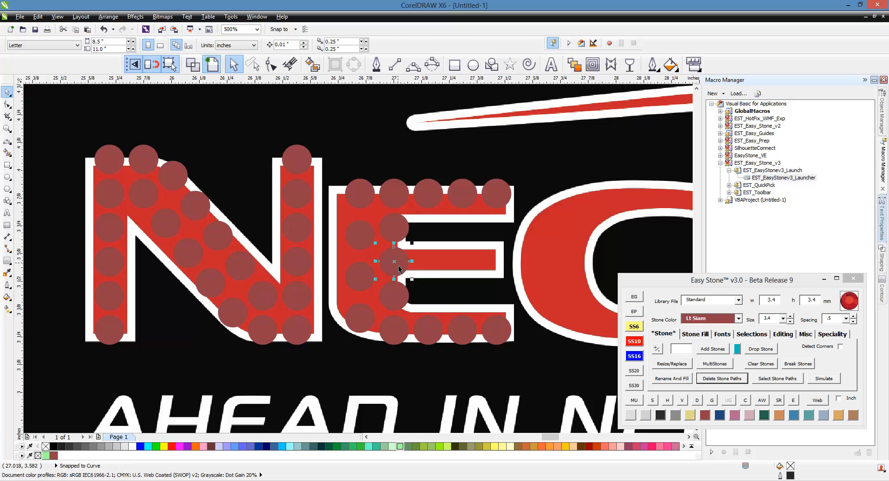
# Step: Repeat the middle stone of the E's second column rightward three times at the 3.9 mm offset along the middle arm
pyautogui.click(395, 263)
pyautogui.click(692, 334)
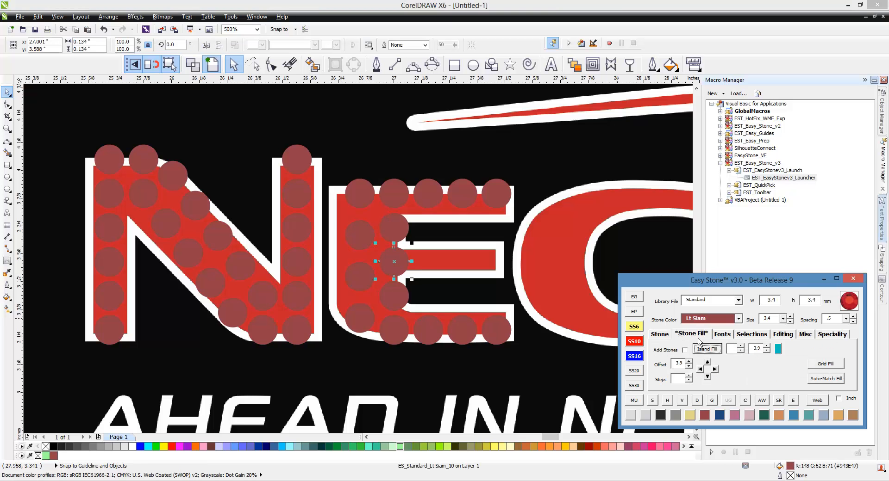
pyautogui.click(714, 369)
pyautogui.click(715, 369)
pyautogui.click(715, 369)
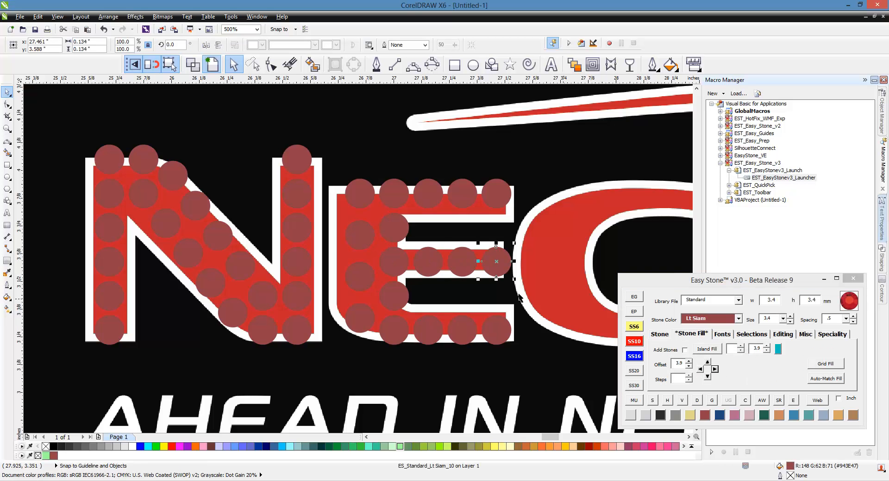
pyautogui.press('Escape')
# Step: Select all stones of the N and E together and shift them about 0.08 inch left
pyautogui.scroll(-1, 374, 277)
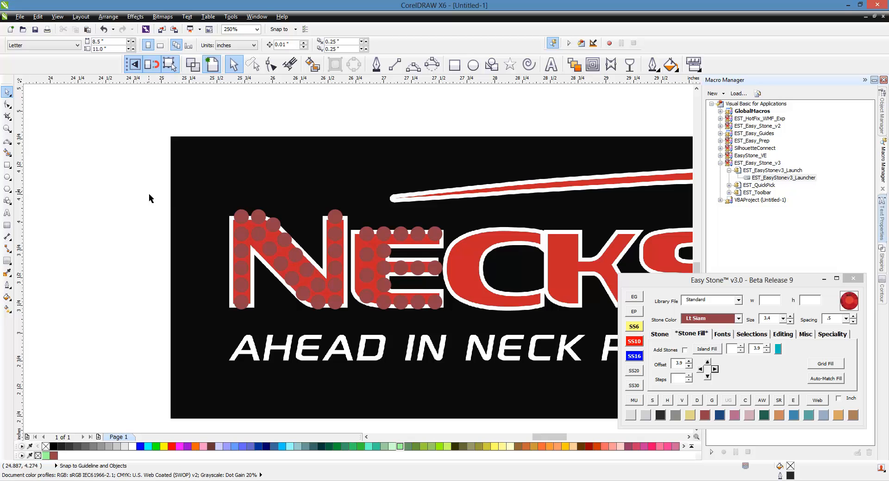
pyautogui.moveTo(148, 192); pyautogui.dragTo(473, 331)
pyautogui.scroll(2, 322, 254)
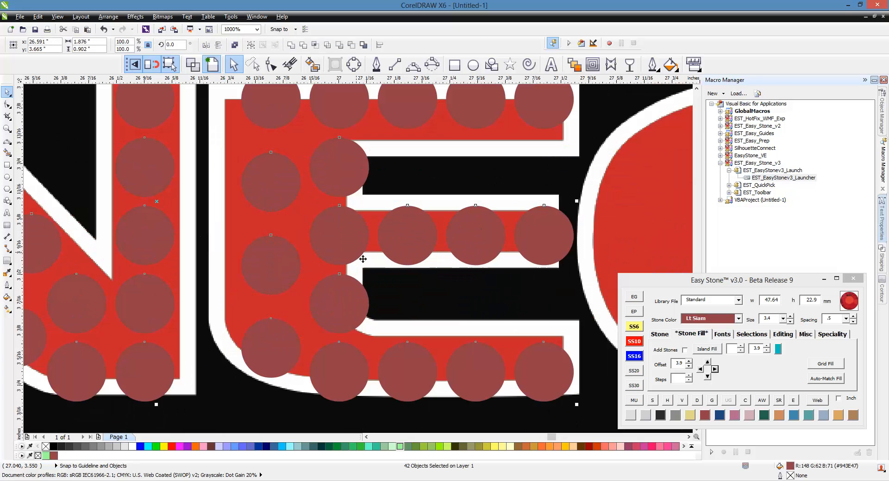
pyautogui.scroll(-2, 322, 255)
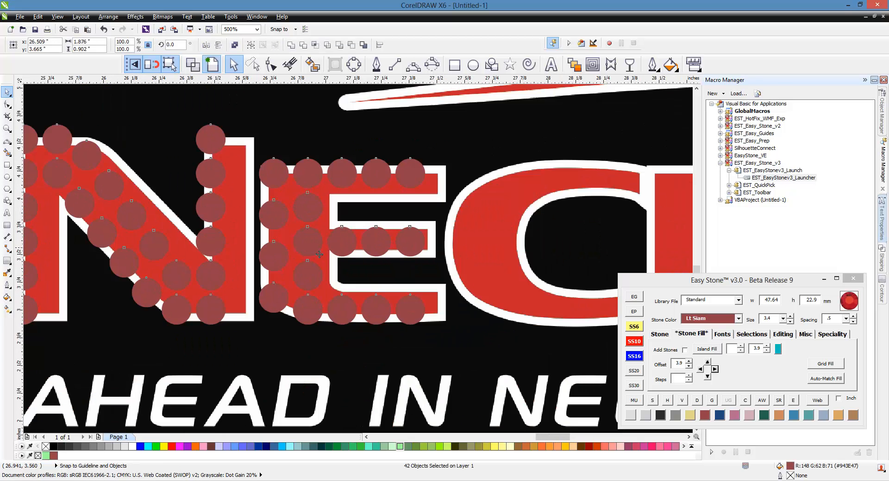
pyautogui.click(106, 229)
pyautogui.scroll(1, 479, 238)
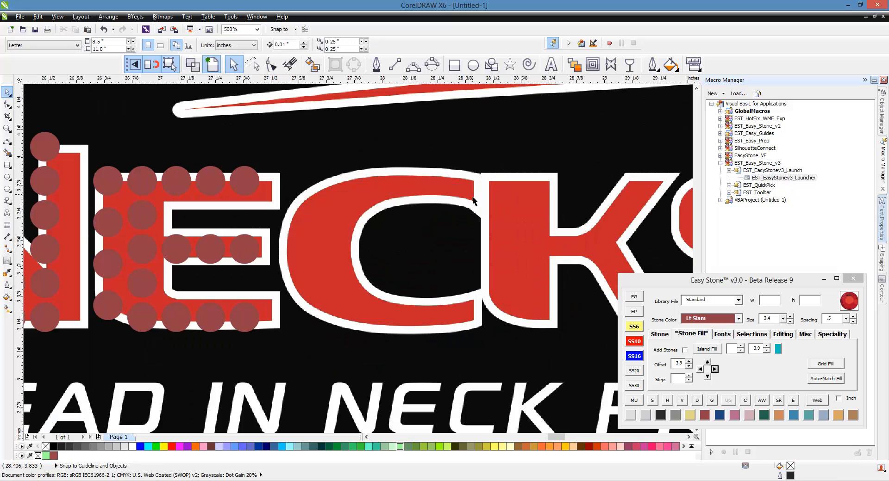
pyautogui.scroll(-1, 472, 201)
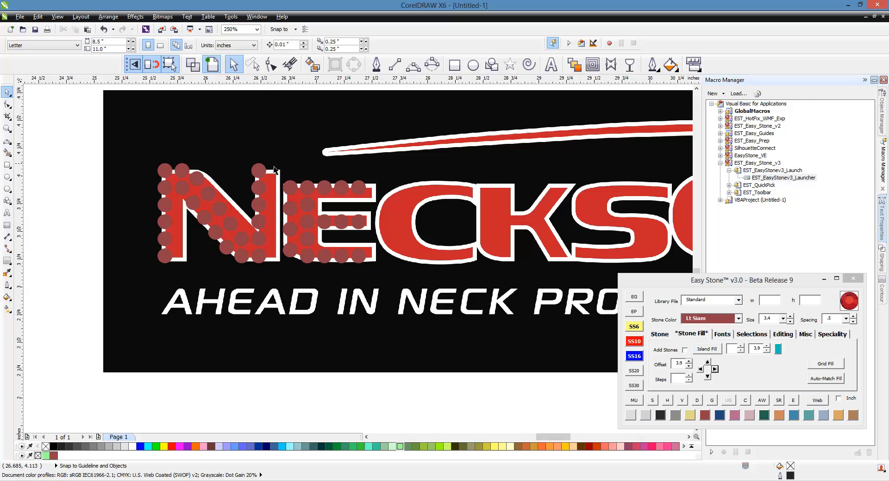
# Step: Copy the nine stones of the E's two leftmost columns horizontally onto the stem of the K
pyautogui.moveTo(274, 166); pyautogui.dragTo(322, 283)
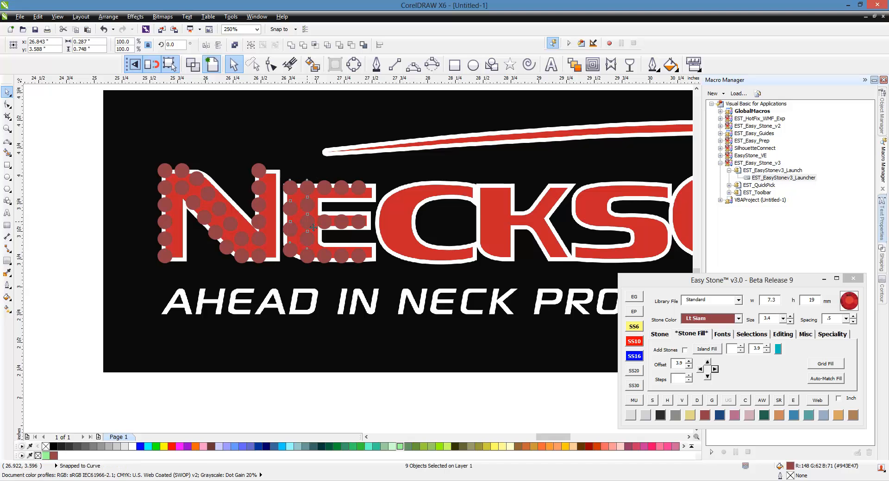
pyautogui.moveTo(314, 234); pyautogui.dragTo(507, 235)
pyautogui.press('Escape')
pyautogui.scroll(2, 572, 217)
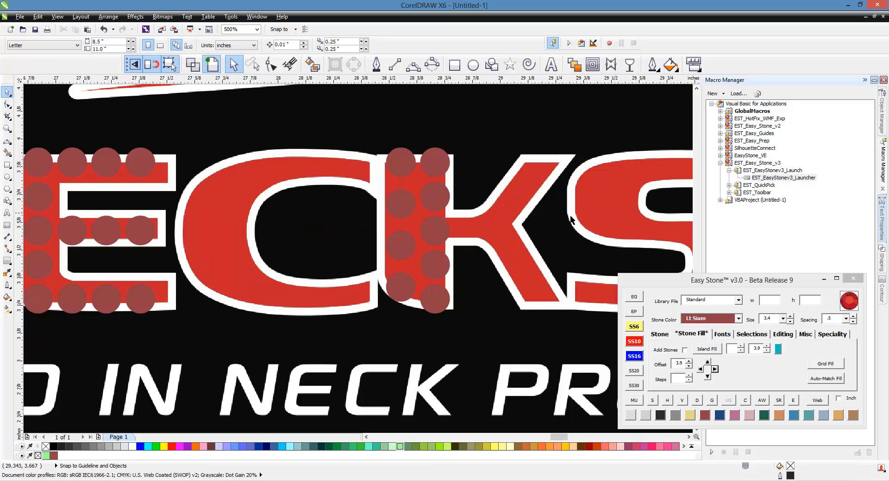
# Step: Repeat the middle stone of the K stem's right column rightward twice at the 3.9 mm offset to reach the junction
pyautogui.scroll(-3, 393, 222)
pyautogui.scroll(4, 435, 236)
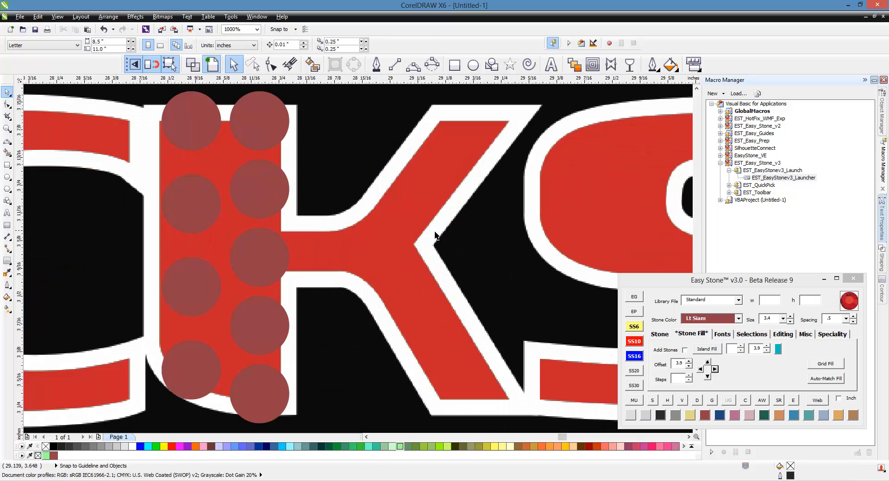
pyautogui.click(246, 254)
pyautogui.click(715, 369)
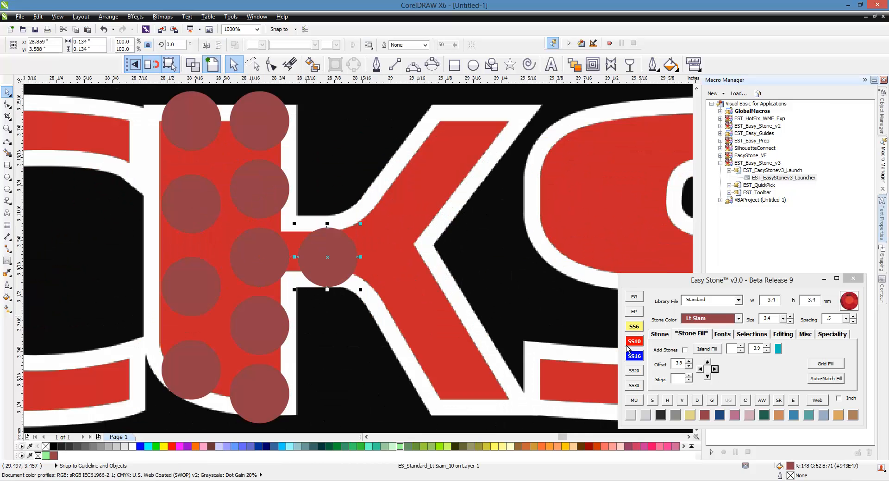
pyautogui.press('Escape')
pyautogui.click(354, 260)
pyautogui.click(715, 369)
pyautogui.press('Escape')
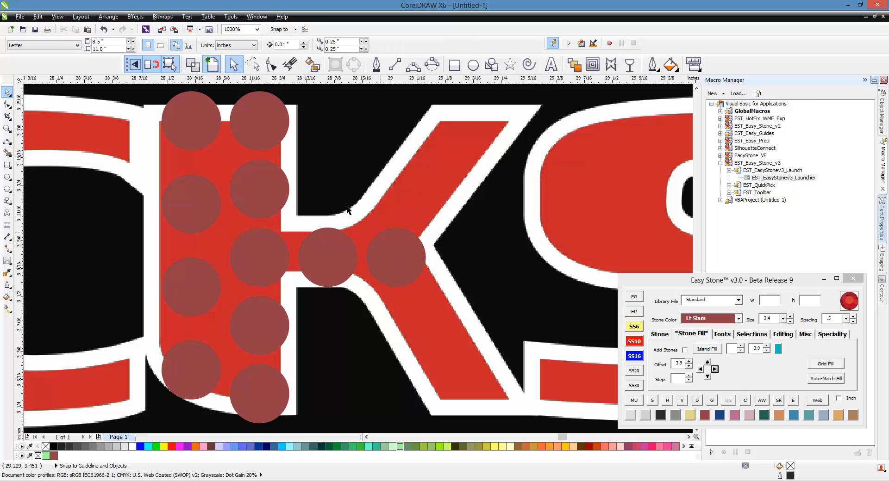
# Step: Copy the K stem's top right-column stone to the upper arm's tip, add stones down to the junction, and delete the stone path
pyautogui.click(252, 129)
pyautogui.moveTo(251, 129); pyautogui.dragTo(456, 151)
pyautogui.keyDown('shift'); pyautogui.click(401, 251); pyautogui.keyUp('shift')
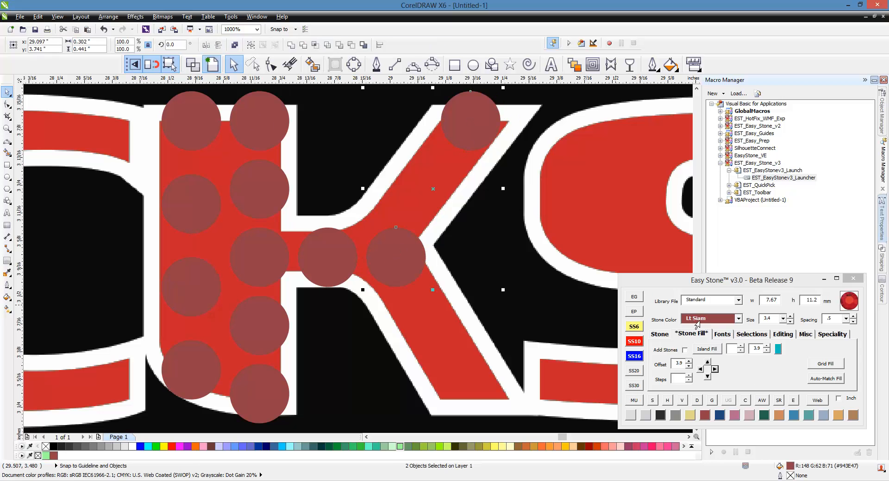
pyautogui.click(659, 334)
pyautogui.click(716, 352)
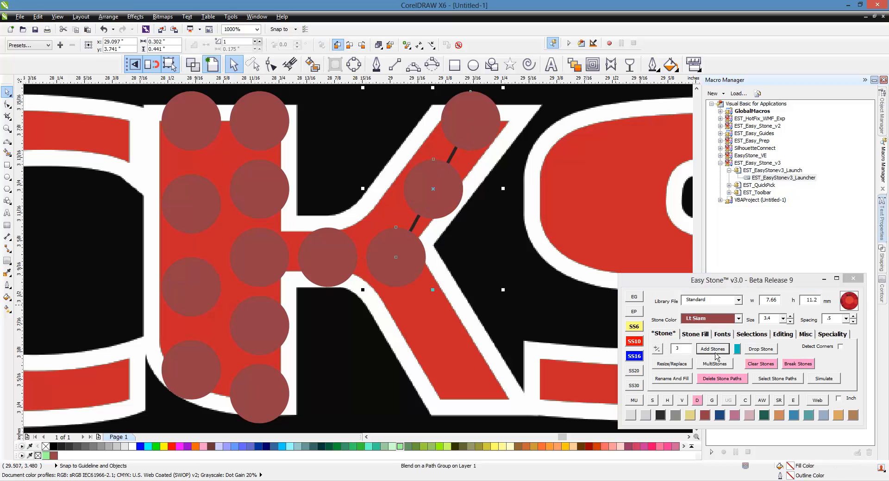
pyautogui.click(734, 381)
pyautogui.scroll(-1, 355, 220)
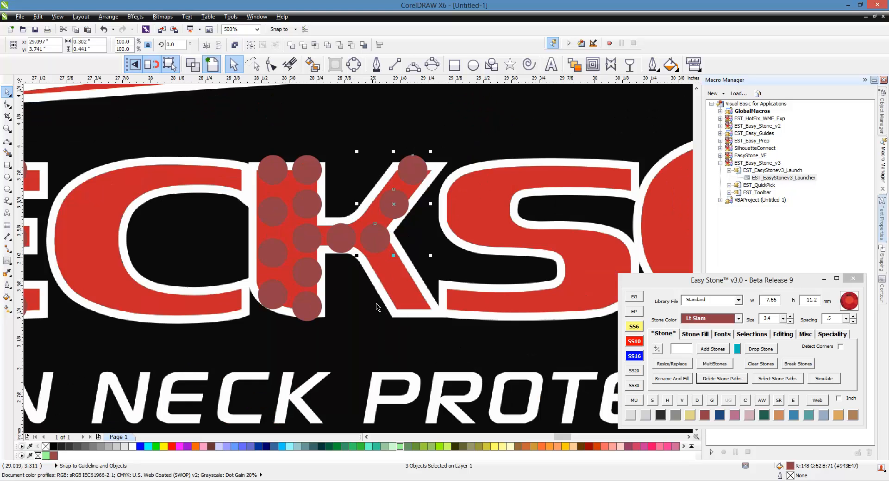
# Step: Copy the K stem's bottom right-column stone to the lower leg's tip, add stones up to the junction, and delete the stone path
pyautogui.click(374, 305)
pyautogui.scroll(1, 394, 311)
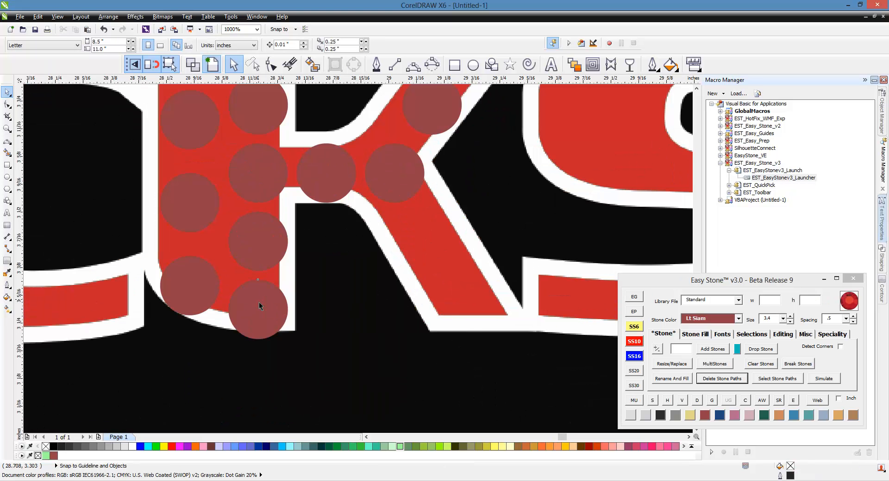
pyautogui.moveTo(259, 305); pyautogui.dragTo(482, 315)
pyautogui.keyDown('shift'); pyautogui.click(397, 189); pyautogui.keyUp('shift')
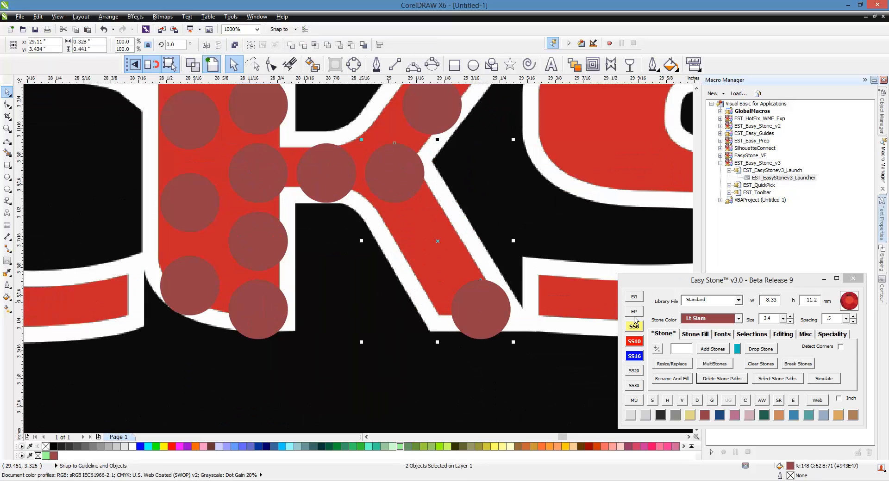
pyautogui.click(713, 349)
pyautogui.click(722, 379)
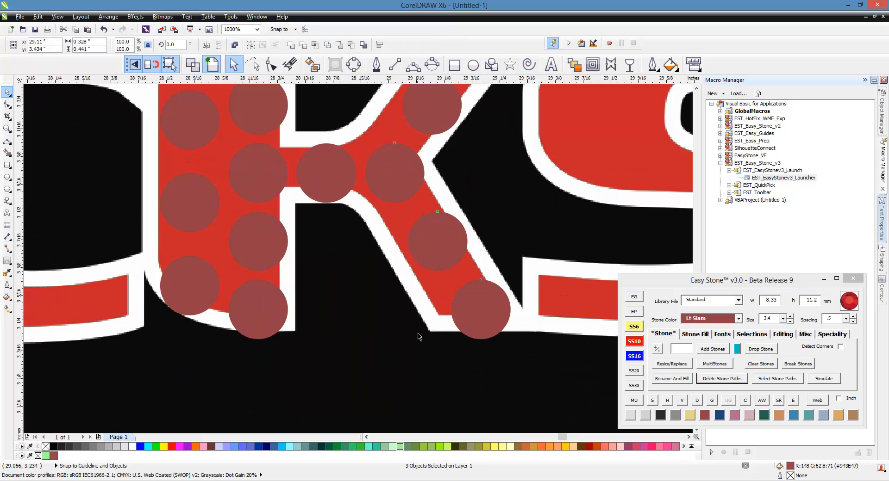
pyautogui.scroll(-2, 334, 288)
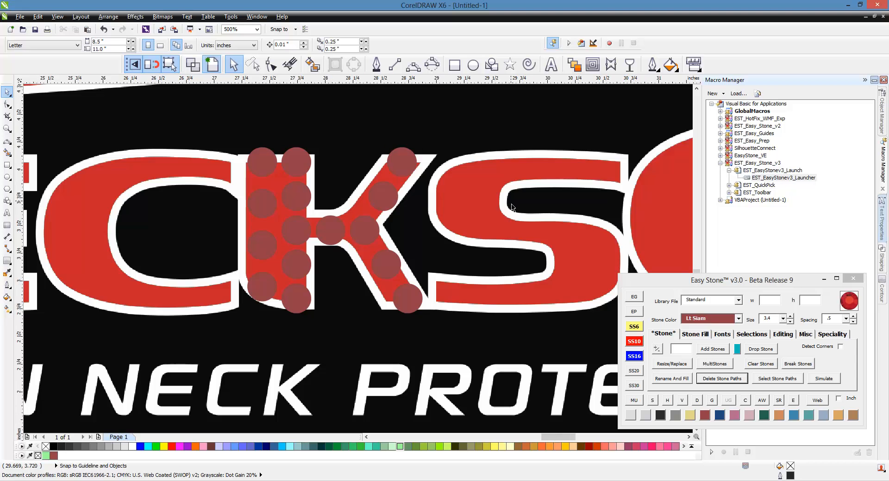
# Step: Copy the K's upper arm tip stone to the S's top end and its lower leg tip stone to the S's bottom end
pyautogui.scroll(-1, 509, 206)
pyautogui.scroll(1, 578, 208)
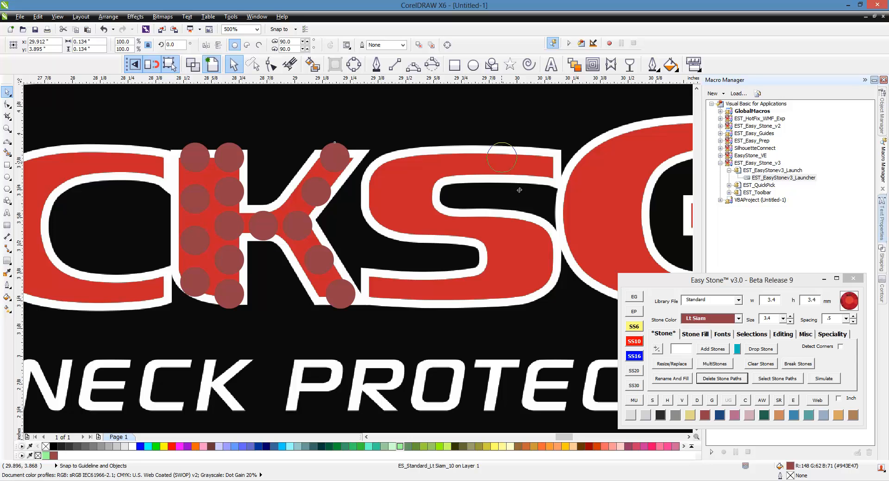
pyautogui.click(542, 188)
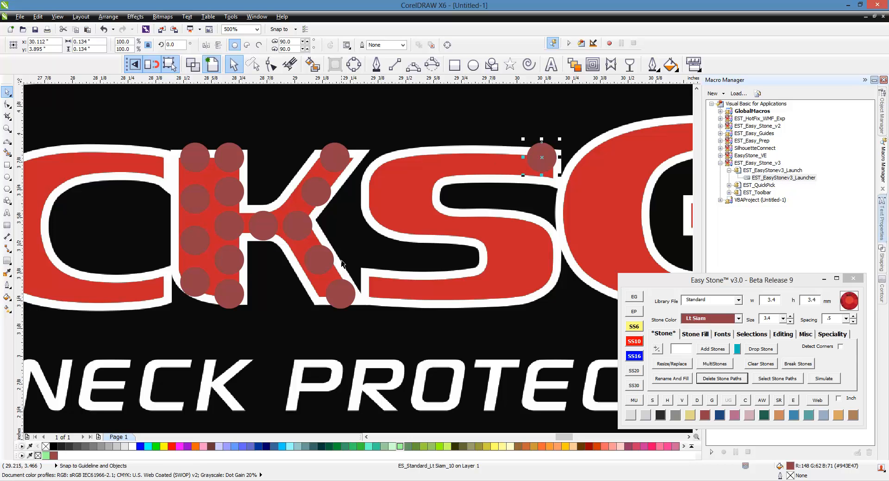
pyautogui.click(387, 303)
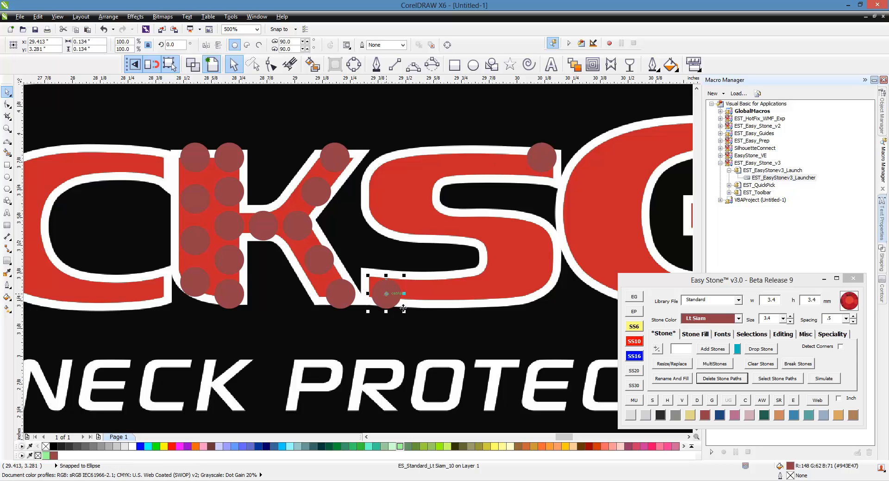
# Step: Repeat the S's bottom-end stone rightward at the 3.9 mm offset to form a row of five along the lower curve
pyautogui.click(704, 337)
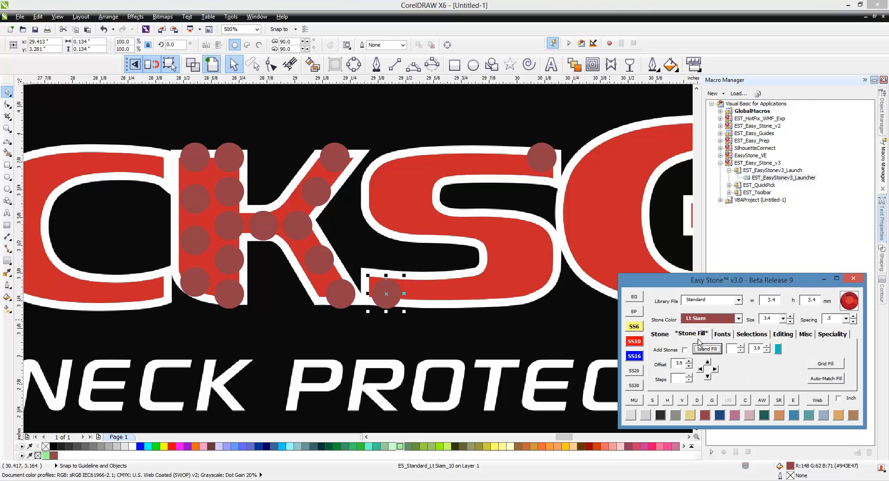
pyautogui.click(716, 370)
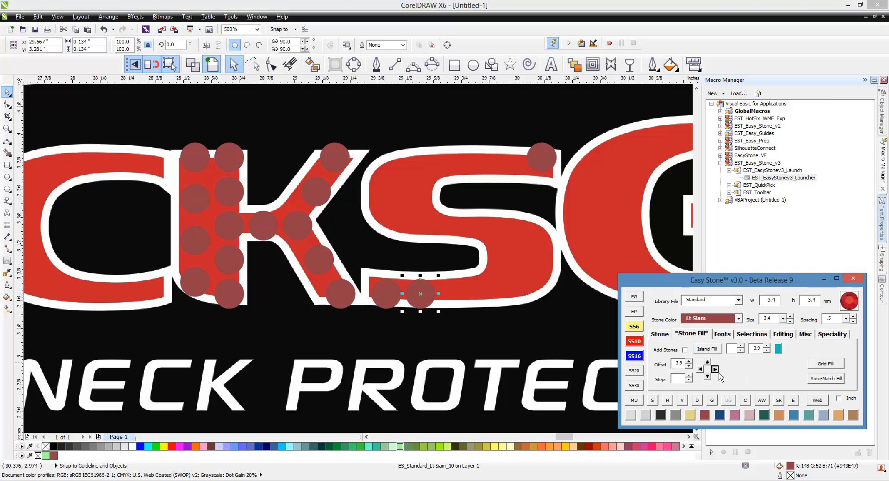
pyautogui.click(715, 369)
pyautogui.click(716, 370)
pyautogui.click(716, 369)
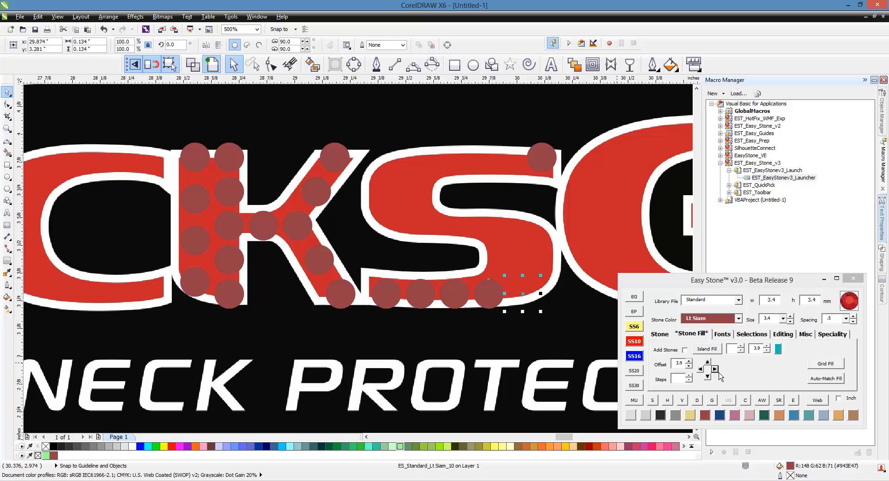
pyautogui.press('Escape')
pyautogui.scroll(5, 384, 299)
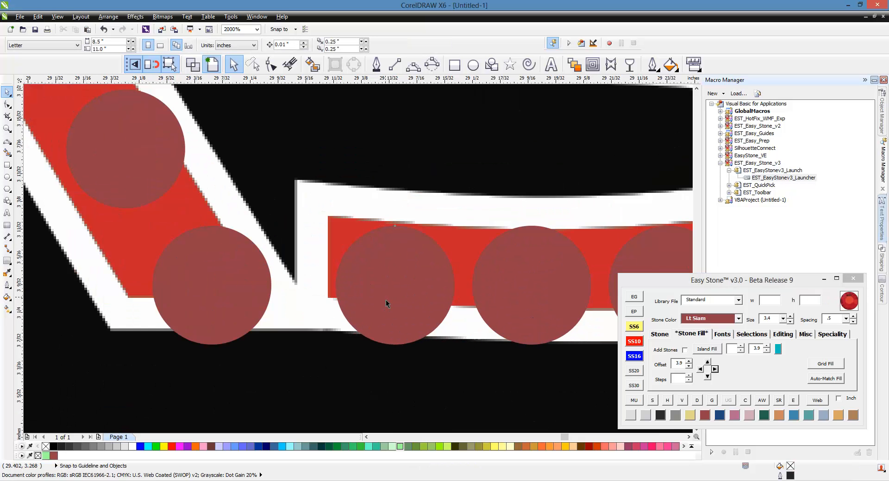
# Step: Raise the S's bottom-end stone slightly, and repeat its top-end stone leftward four times at the 3.9 mm offset
pyautogui.click(386, 304)
pyautogui.scroll(-5, 386, 303)
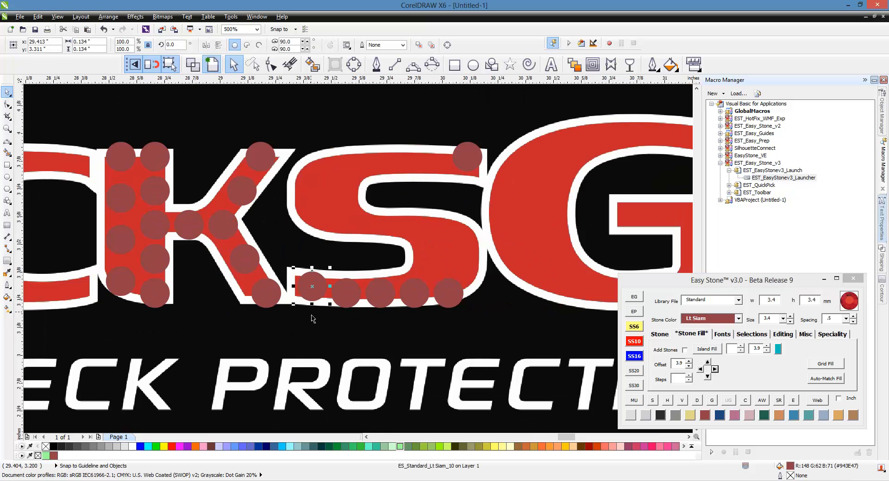
pyautogui.scroll(2, 461, 151)
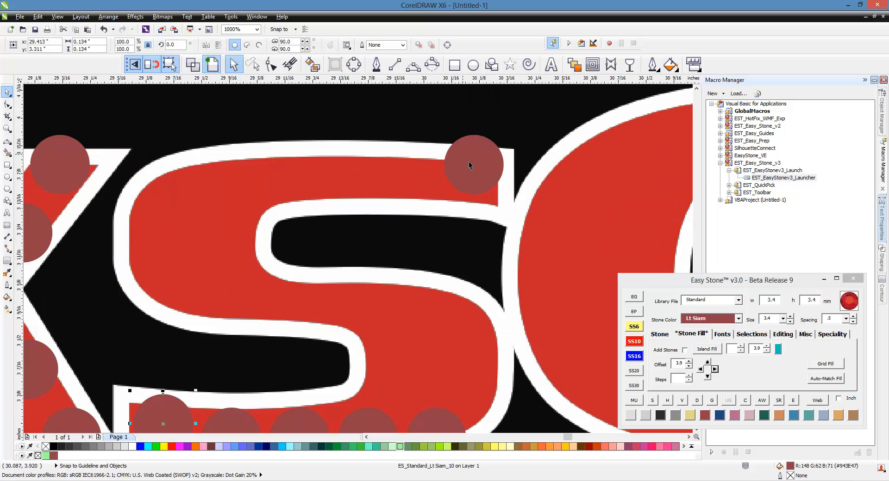
pyautogui.click(702, 369)
pyautogui.click(702, 370)
pyautogui.click(702, 370)
pyautogui.click(702, 370)
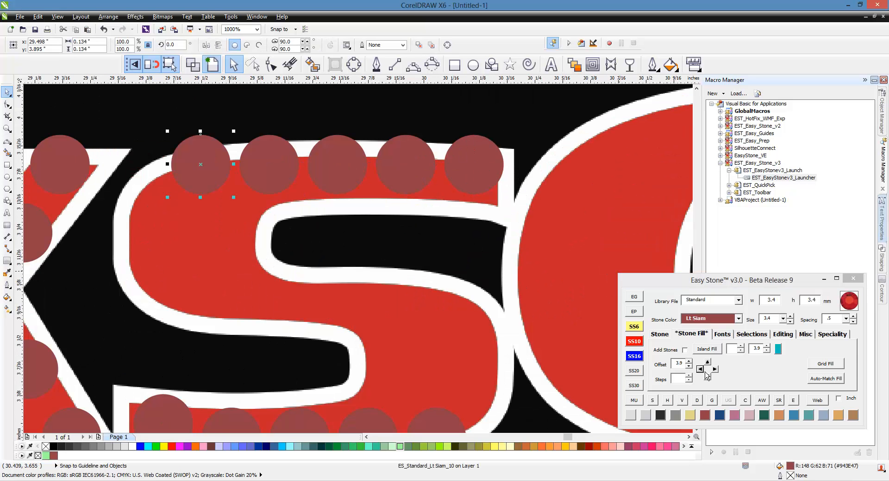
# Step: Move the S's top-end stone down slightly to fit the letter's tip
pyautogui.click(466, 149)
pyautogui.scroll(2, 466, 149)
pyautogui.moveTo(489, 160); pyautogui.dragTo(496, 185)
pyautogui.scroll(-2, 496, 185)
pyautogui.scroll(-2, 440, 239)
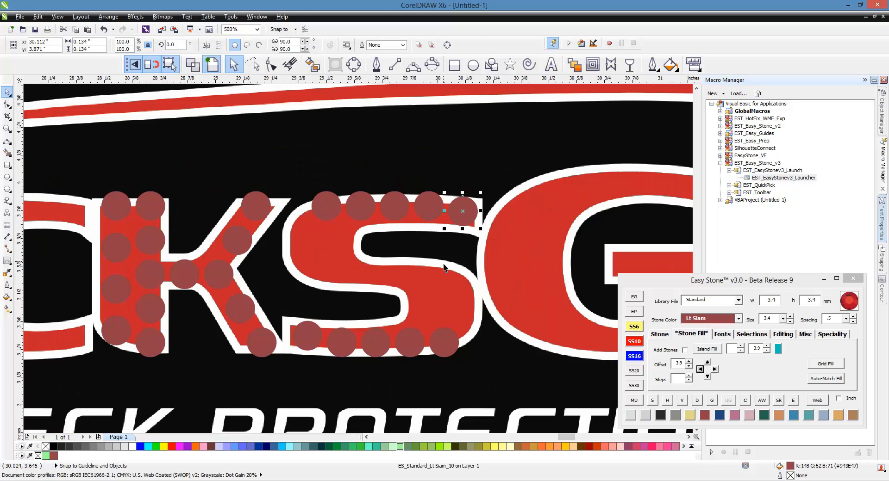
pyautogui.press('Escape')
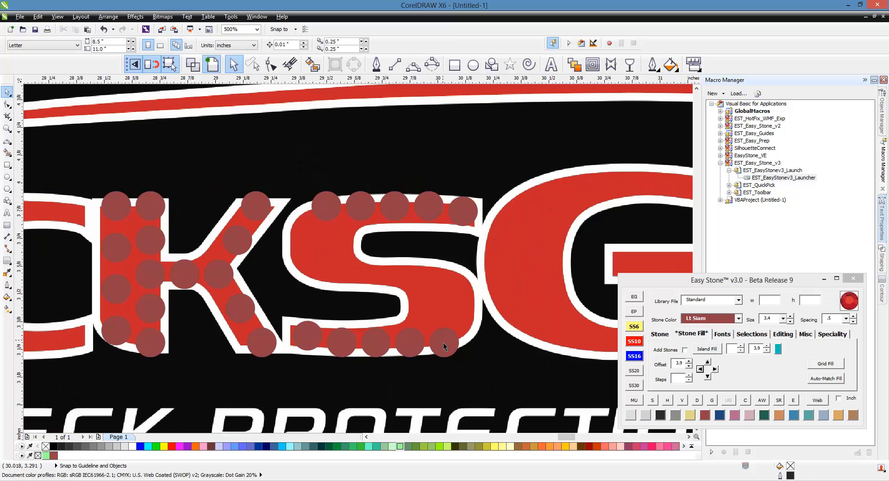
# Step: Copy the K's junction stone onto the S's middle stroke and repeat it rightward twice at the 3.9 mm offset
pyautogui.click(218, 275)
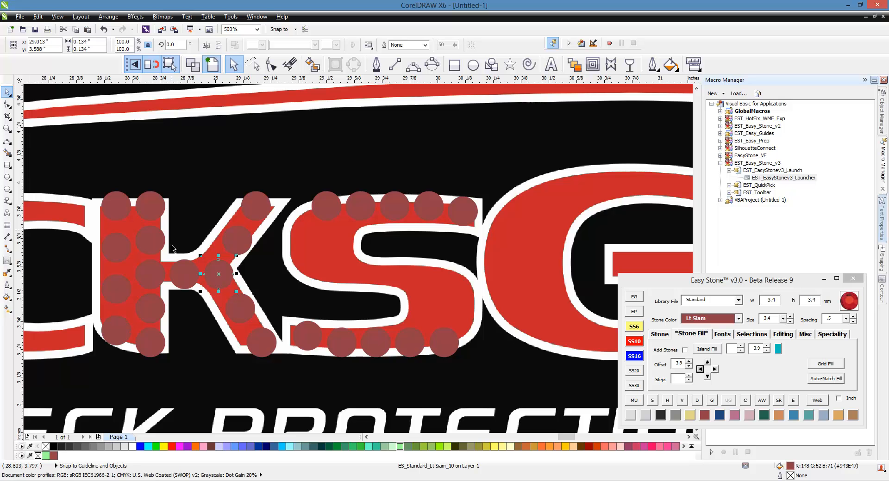
pyautogui.moveTo(236, 284); pyautogui.dragTo(385, 303)
pyautogui.scroll(1, 396, 299)
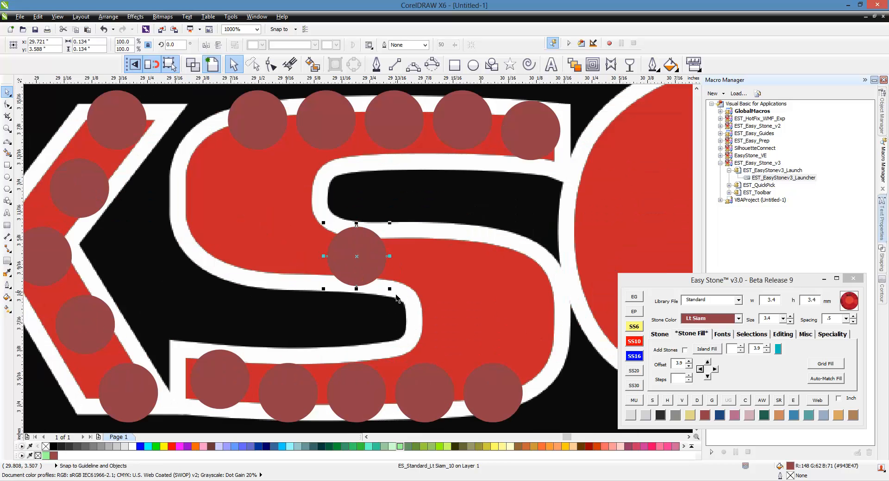
pyautogui.click(715, 368)
pyautogui.click(715, 369)
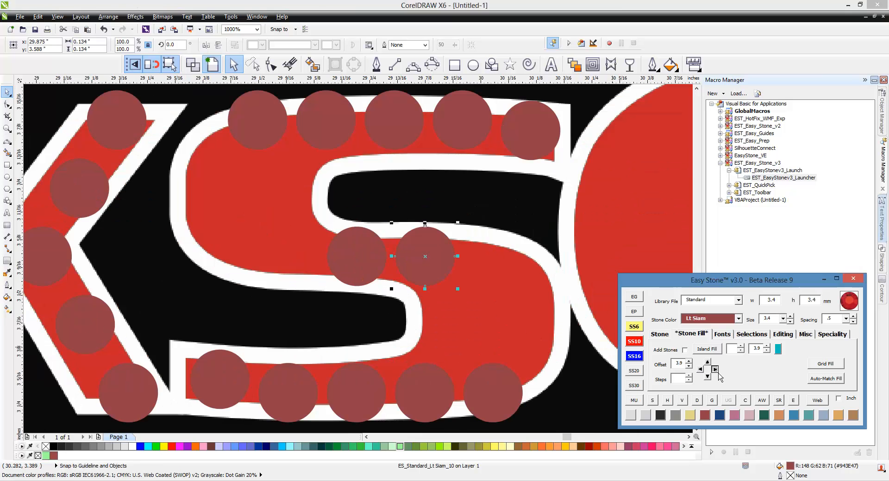
pyautogui.press('Escape')
pyautogui.scroll(-1, 434, 313)
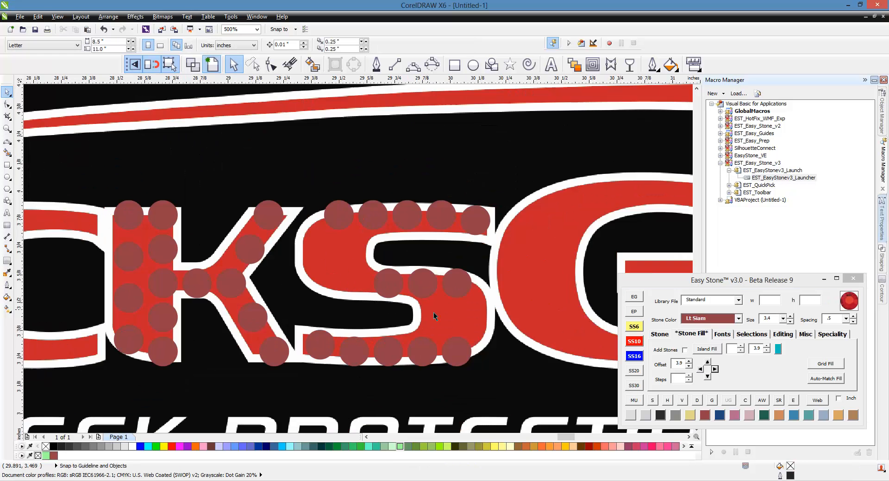
# Step: Fill the S's lower-right bend with three stone copies, two along the outer edge and one inside the bend
pyautogui.scroll(1, 475, 344)
pyautogui.moveTo(440, 380); pyautogui.dragTo(501, 272)
pyautogui.rightClick(491, 341)
pyautogui.rightClick(503, 270)
pyautogui.moveTo(490, 344); pyautogui.dragTo(493, 349)
pyautogui.rightClick(429, 312)
pyautogui.moveTo(493, 276); pyautogui.dragTo(430, 315)
pyautogui.scroll(1, 482, 328)
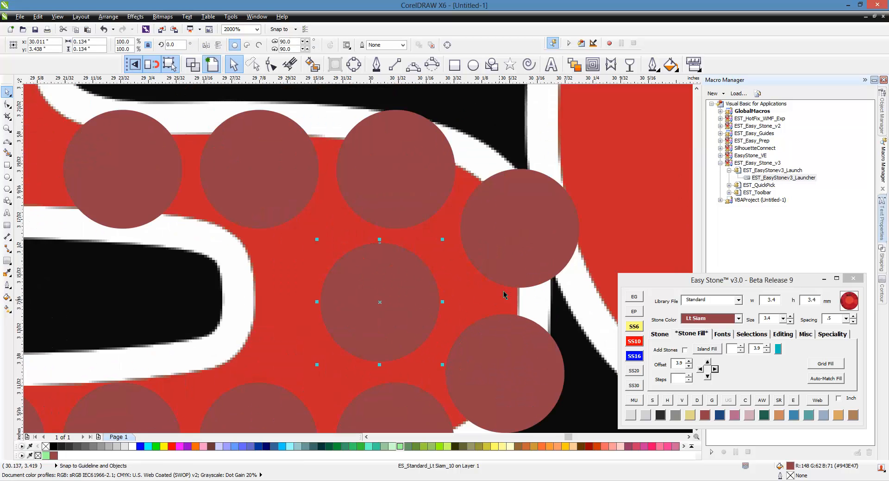
pyautogui.click(412, 287)
pyautogui.scroll(-1, 464, 301)
pyautogui.scroll(-1, 464, 305)
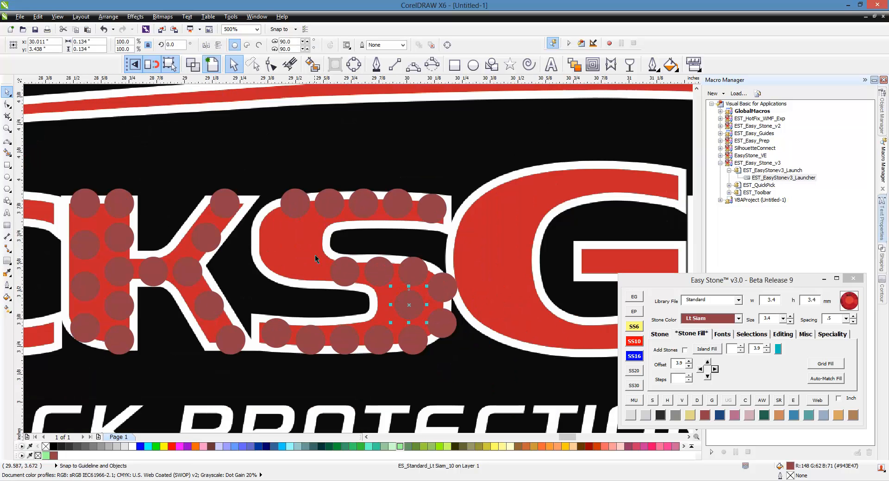
# Step: Extend the S's middle row with one stone to the left and copy two stones up the outer edge of the upper-left bend
pyautogui.scroll(1, 315, 255)
pyautogui.click(368, 290)
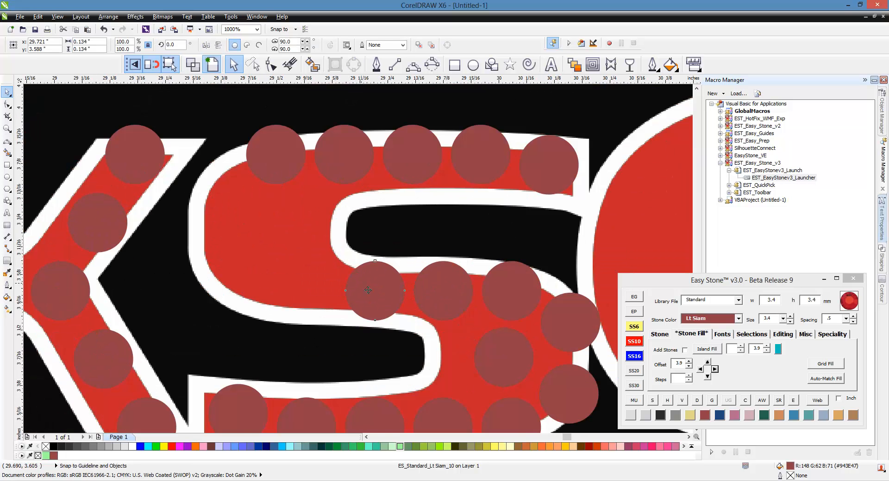
pyautogui.click(699, 370)
pyautogui.click(322, 332)
pyautogui.moveTo(285, 294); pyautogui.dragTo(219, 286)
pyautogui.rightClick(218, 286)
pyautogui.moveTo(265, 151); pyautogui.dragTo(210, 190)
pyautogui.rightClick(210, 190)
pyautogui.moveTo(241, 269); pyautogui.dragTo(232, 255)
pyautogui.click(332, 291)
pyautogui.moveTo(332, 295); pyautogui.dragTo(328, 295)
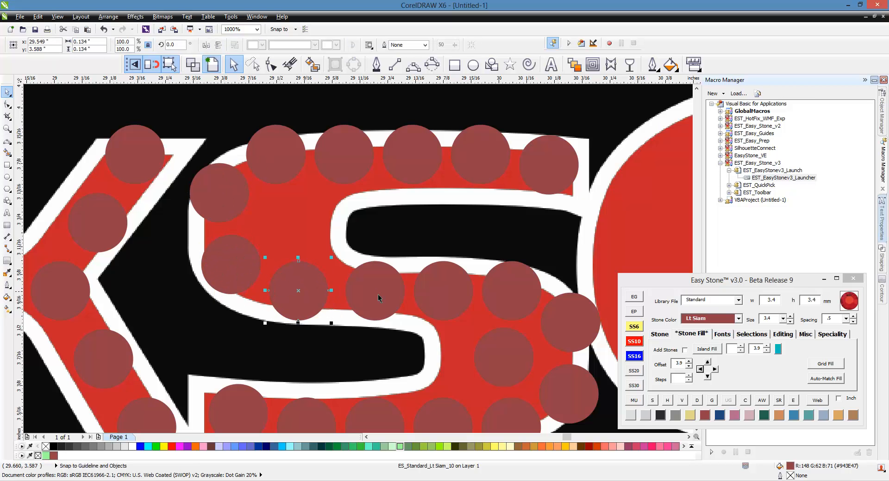
# Step: Shift the S's adjacent middle-row stone slightly left to close the gap, and copy it into the inside of the upper-left bend
pyautogui.moveTo(388, 295); pyautogui.dragTo(381, 296)
pyautogui.moveTo(388, 294); pyautogui.dragTo(311, 224)
pyautogui.rightClick(311, 223)
pyautogui.scroll(-1, 311, 225)
pyautogui.click(334, 222)
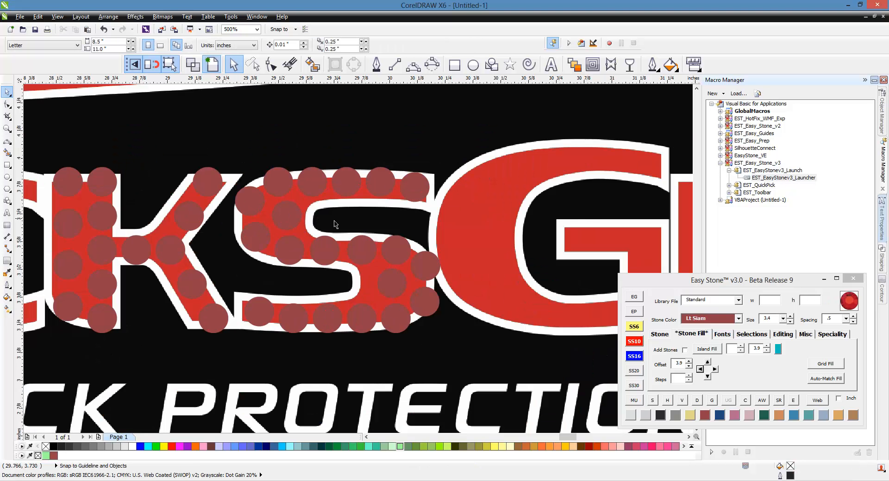
# Step: Copy the E's top and bottom bar end stones onto the C, and align the two copies vertically at the C's ends
pyautogui.scroll(-2, 449, 205)
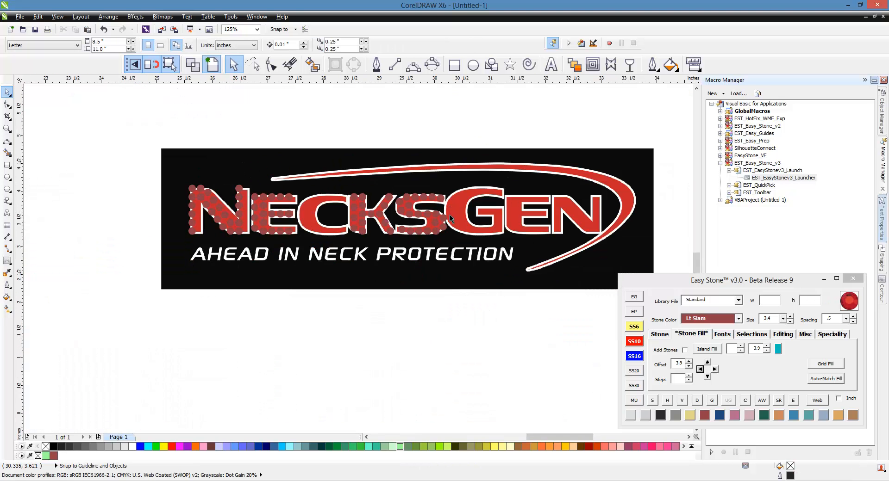
pyautogui.scroll(1, 337, 192)
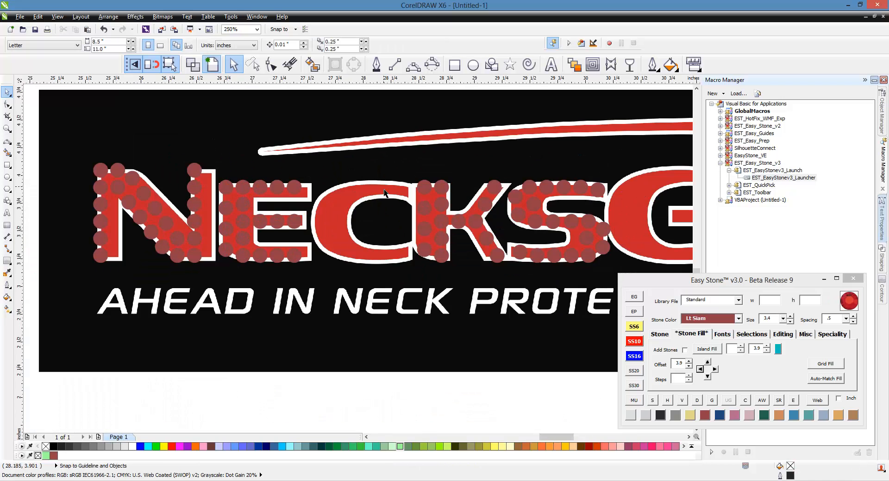
pyautogui.scroll(1, 357, 192)
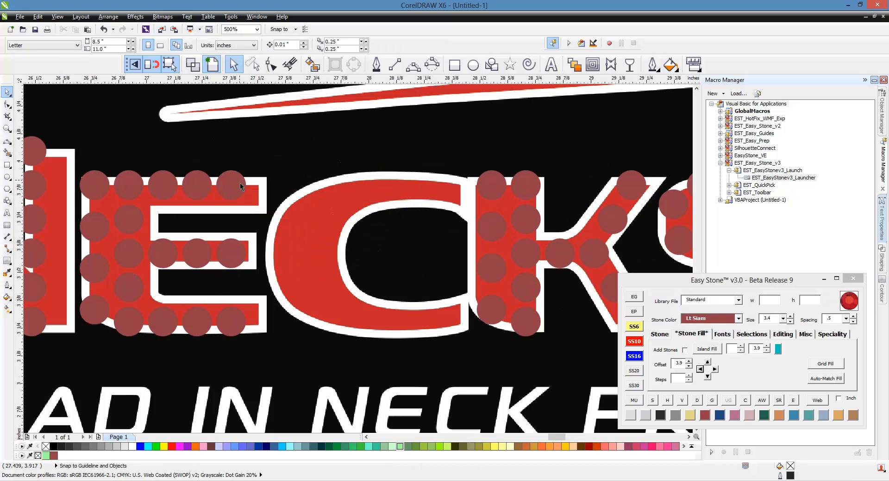
pyautogui.moveTo(226, 187); pyautogui.dragTo(451, 206)
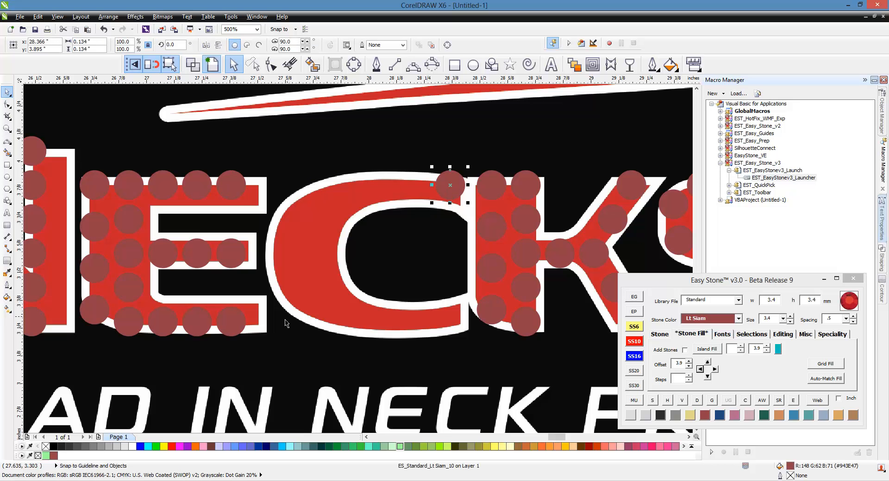
pyautogui.moveTo(239, 322); pyautogui.dragTo(381, 322)
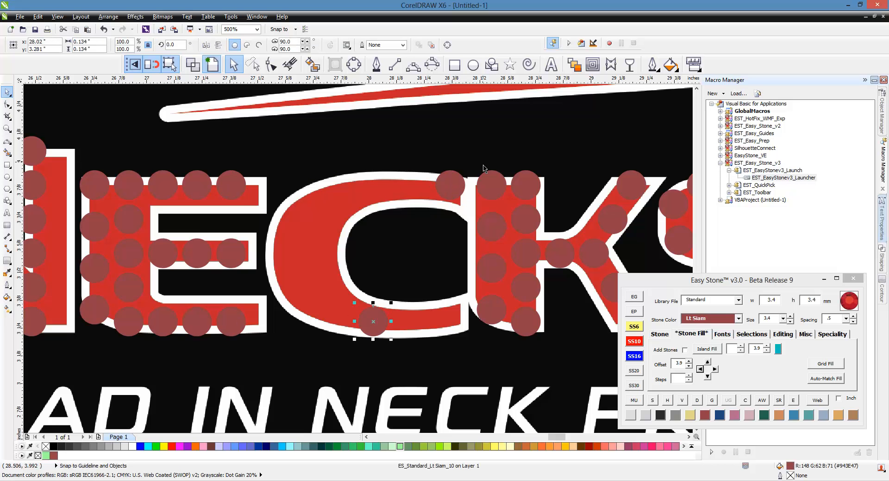
pyautogui.keyDown('shift'); pyautogui.click(455, 192); pyautogui.keyUp('shift')
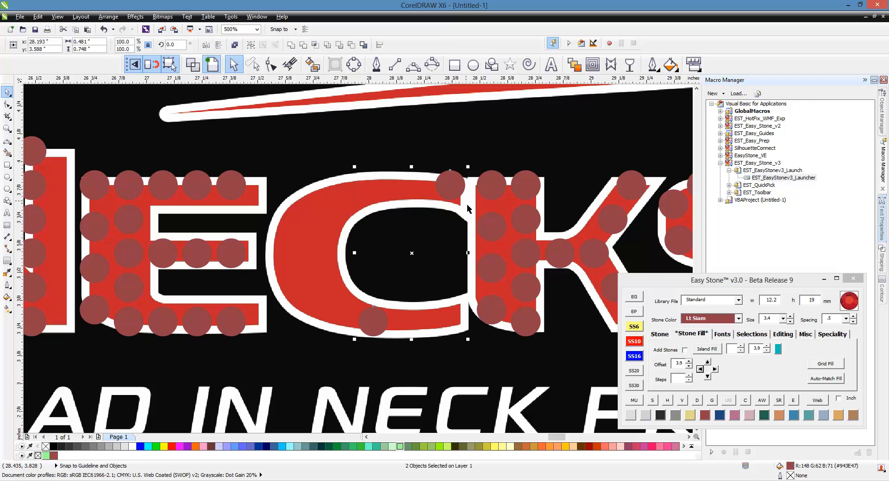
pyautogui.press('c')
pyautogui.scroll(2, 463, 326)
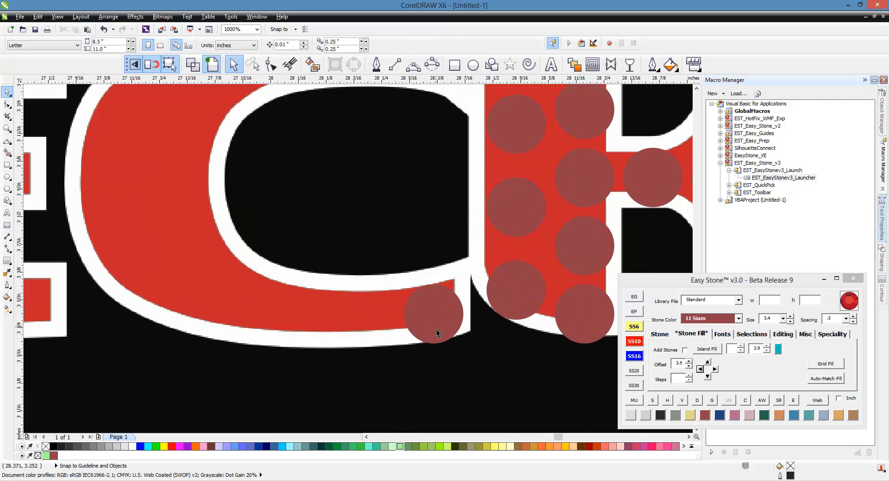
# Step: Repeat the C's two end stones leftward together twice at the 3.9 mm offset
pyautogui.click(436, 330)
pyautogui.scroll(-1, 443, 289)
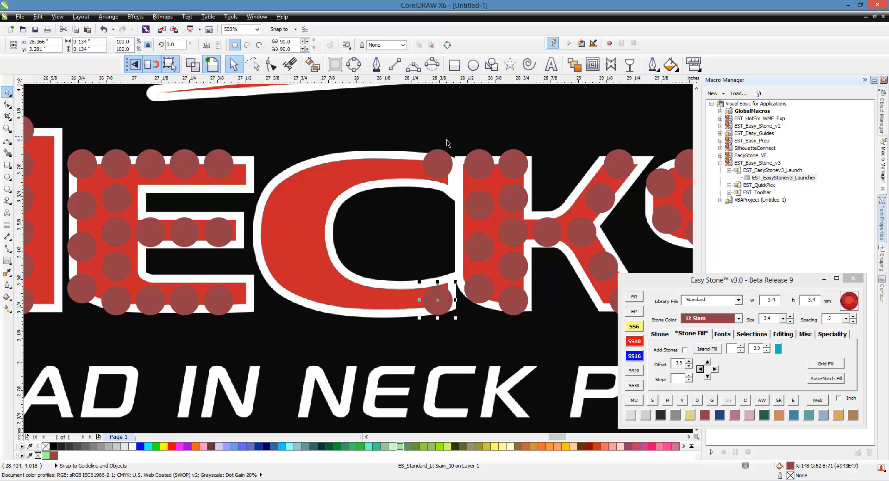
pyautogui.keyDown('shift'); pyautogui.click(440, 174); pyautogui.keyUp('shift')
pyautogui.click(699, 370)
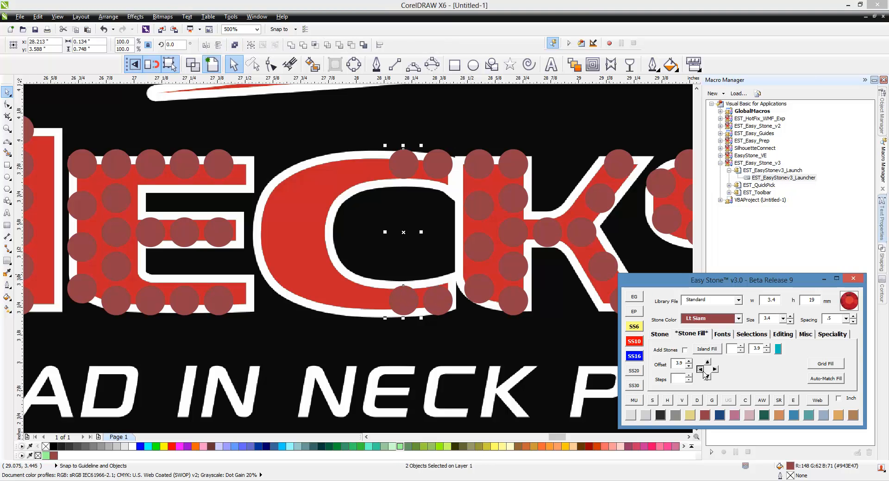
# Step: Move the C's bottom-end stone up slightly and its top-end stone down slightly to follow the letter's strokes
pyautogui.scroll(2, 444, 319)
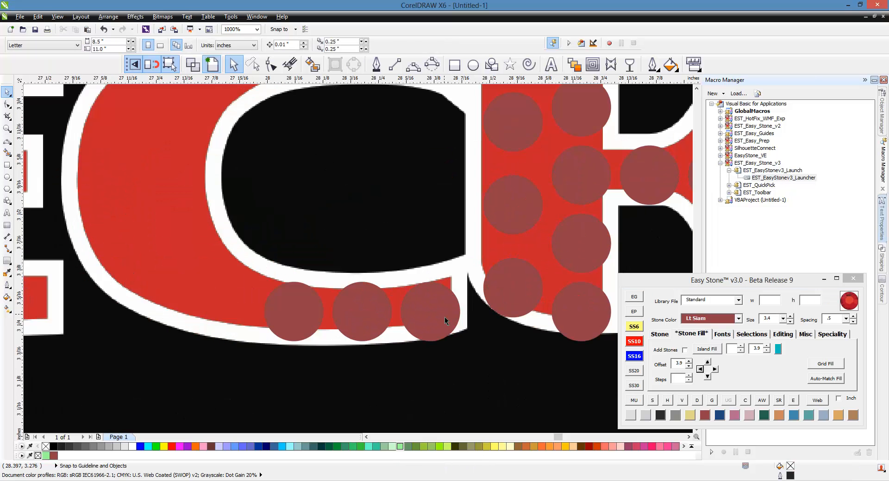
pyautogui.click(444, 318)
pyautogui.scroll(1, 448, 338)
pyautogui.scroll(-2, 447, 338)
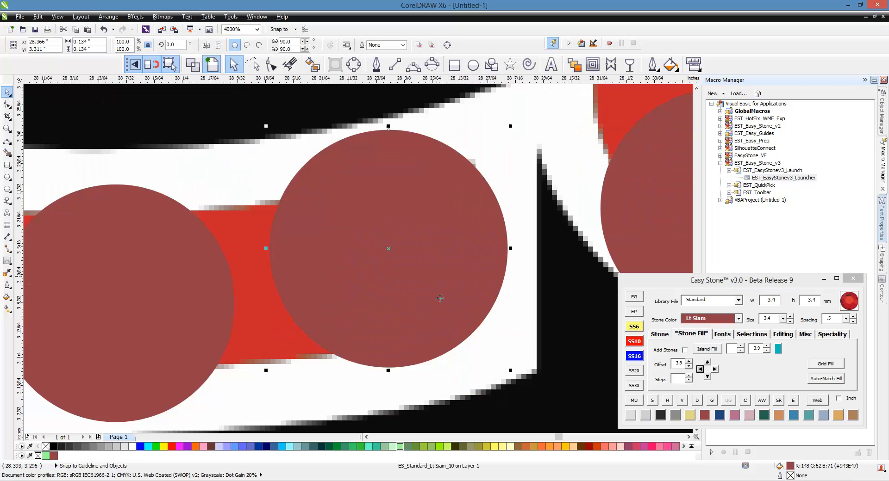
pyautogui.scroll(-2, 425, 342)
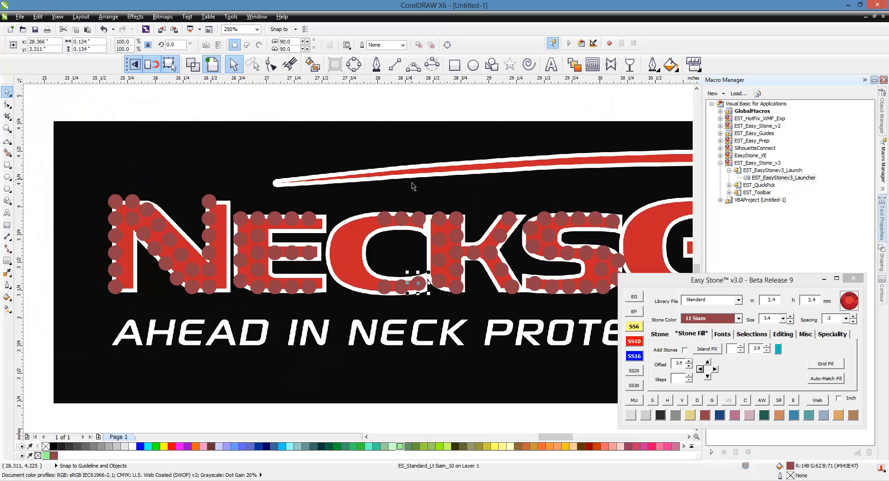
pyautogui.scroll(3, 450, 289)
pyautogui.click(443, 319)
pyautogui.moveTo(443, 268); pyautogui.dragTo(443, 298)
pyautogui.scroll(-2, 420, 210)
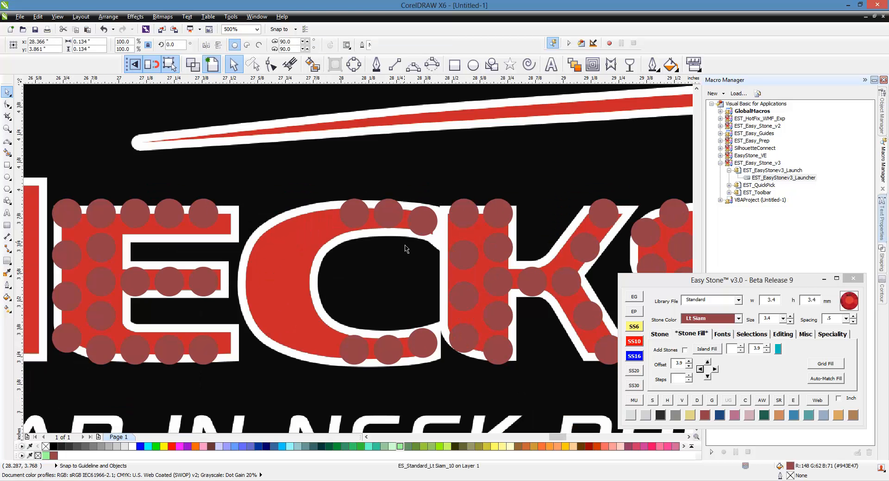
pyautogui.press('Escape')
# Step: Copy the E's middle-bar end stone to the C's far left edge, and copy three stones along the C's lower-left curve
pyautogui.moveTo(207, 286); pyautogui.dragTo(256, 291)
pyautogui.scroll(1, 316, 357)
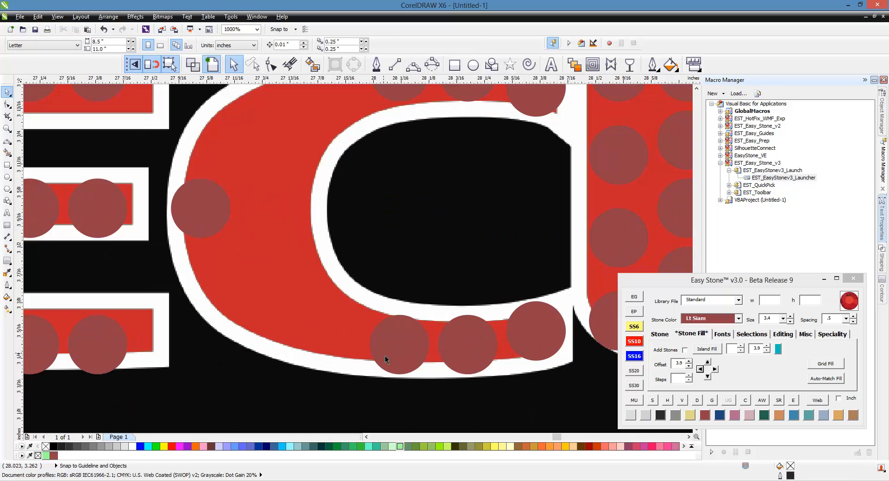
pyautogui.moveTo(398, 356); pyautogui.dragTo(221, 284)
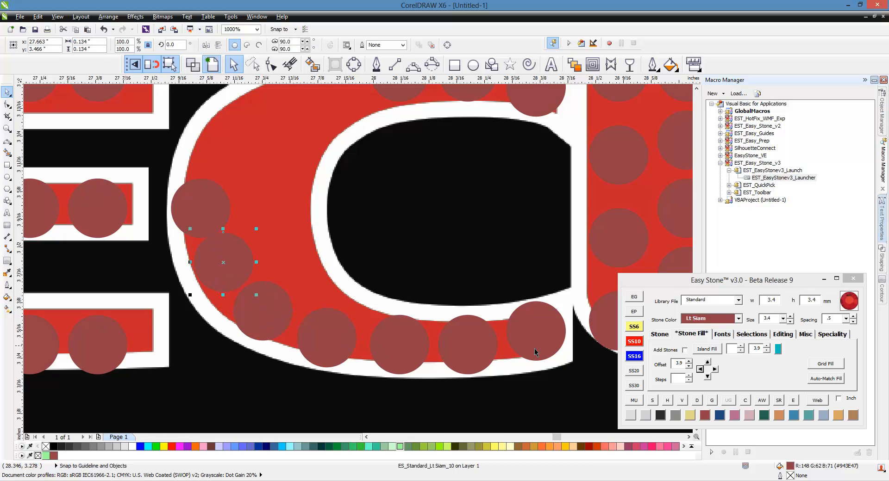
# Step: Copy three stones along the C's upper-left curve to close the gap between its top row and far left stone
pyautogui.scroll(-1, 325, 320)
pyautogui.scroll(1, 329, 239)
pyautogui.moveTo(414, 188); pyautogui.dragTo(220, 254)
pyautogui.press('space')
pyautogui.press('space')
pyautogui.scroll(-1, 220, 253)
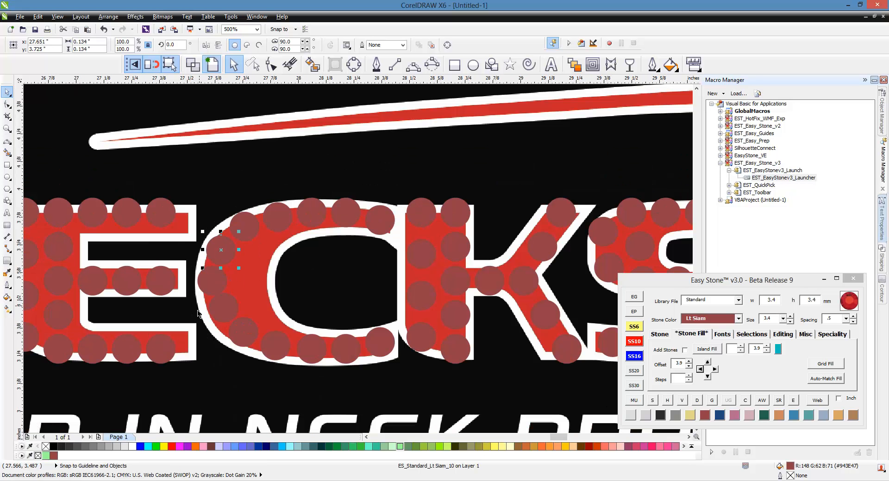
# Step: Select the C's stones in order from bottom end to top end, re-space them evenly along a path, and reduce the blend to 10 steps
pyautogui.click(376, 347)
pyautogui.keyDown('shift'); pyautogui.click(345, 354); pyautogui.keyUp('shift')
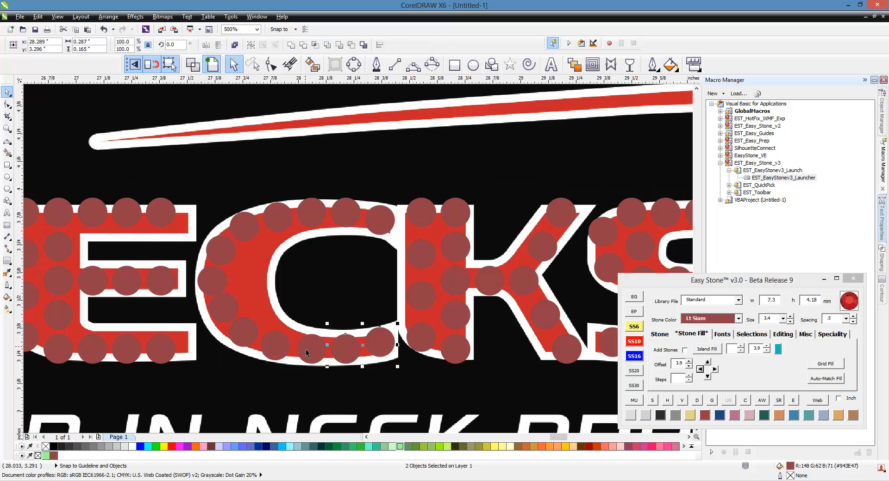
pyautogui.keyDown('shift'); pyautogui.click(278, 350); pyautogui.keyUp('shift')
pyautogui.keyDown('shift'); pyautogui.click(244, 334); pyautogui.keyUp('shift')
pyautogui.keyDown('shift'); pyautogui.click(229, 311); pyautogui.keyUp('shift')
pyautogui.keyDown('shift'); pyautogui.click(215, 283); pyautogui.keyUp('shift')
pyautogui.keyDown('shift'); pyautogui.click(224, 254); pyautogui.keyUp('shift')
pyautogui.keyDown('shift'); pyautogui.click(243, 232); pyautogui.keyUp('shift')
pyautogui.keyDown('shift'); pyautogui.click(281, 219); pyautogui.keyUp('shift')
pyautogui.keyDown('shift'); pyautogui.click(319, 216); pyautogui.keyUp('shift')
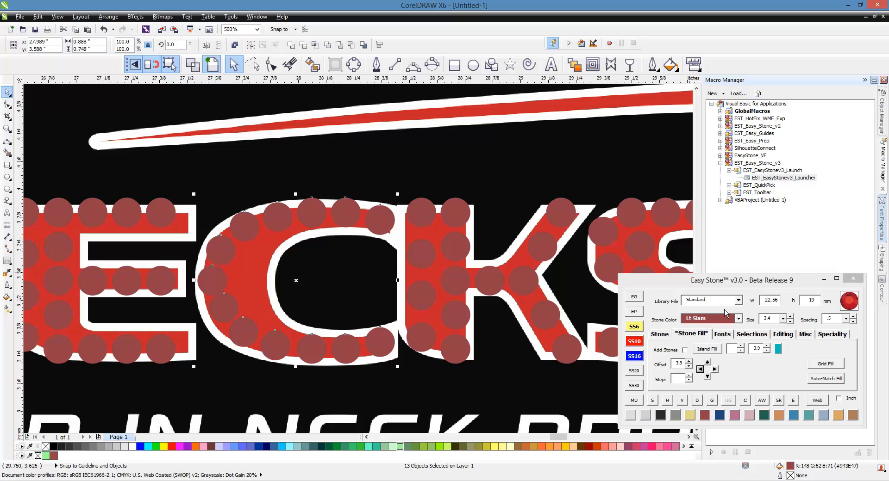
pyautogui.click(783, 338)
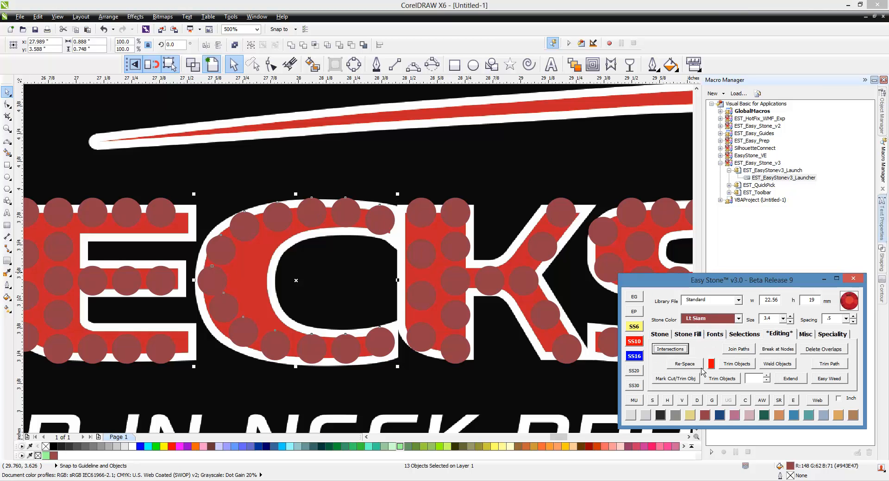
pyautogui.click(694, 365)
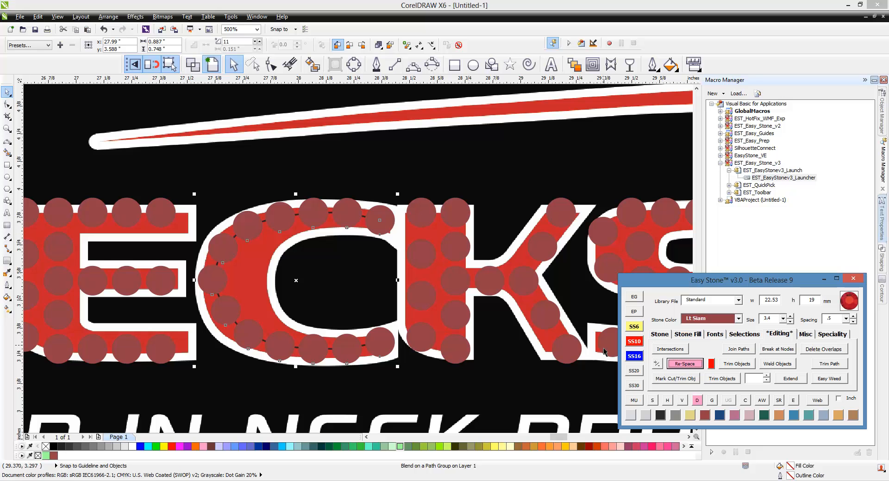
pyautogui.click(661, 368)
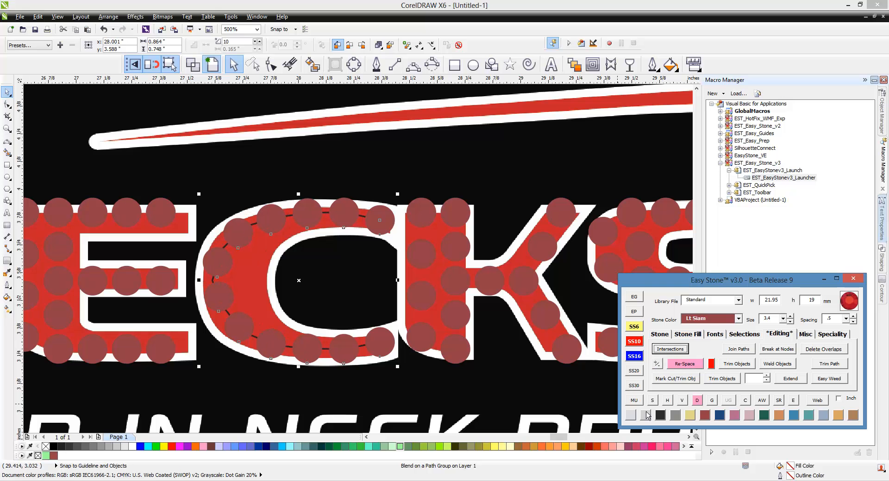
# Step: Separate the C's re-spaced blend into individual stones and check its outline of stones
pyautogui.click(697, 400)
pyautogui.click(342, 409)
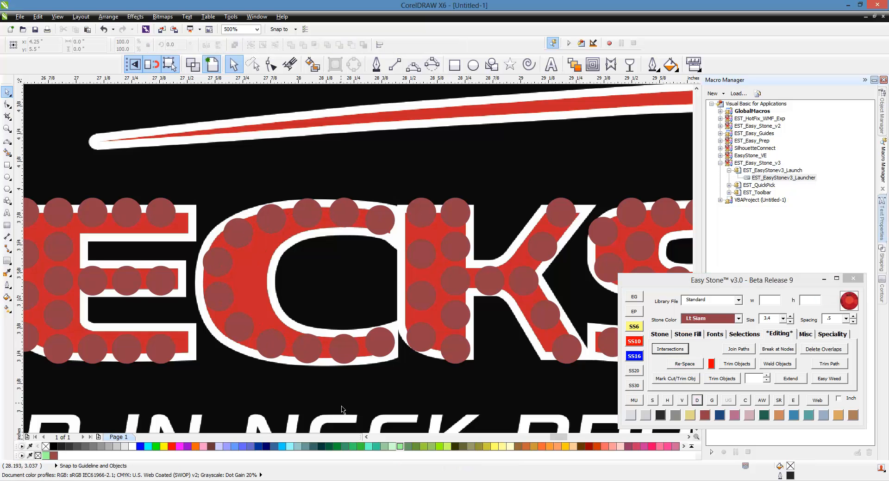
pyautogui.scroll(-2, 318, 264)
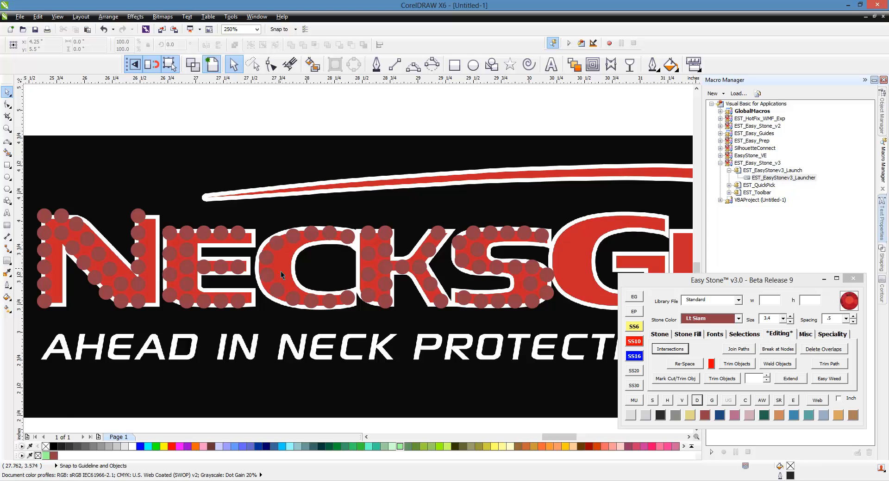
pyautogui.scroll(4, 280, 271)
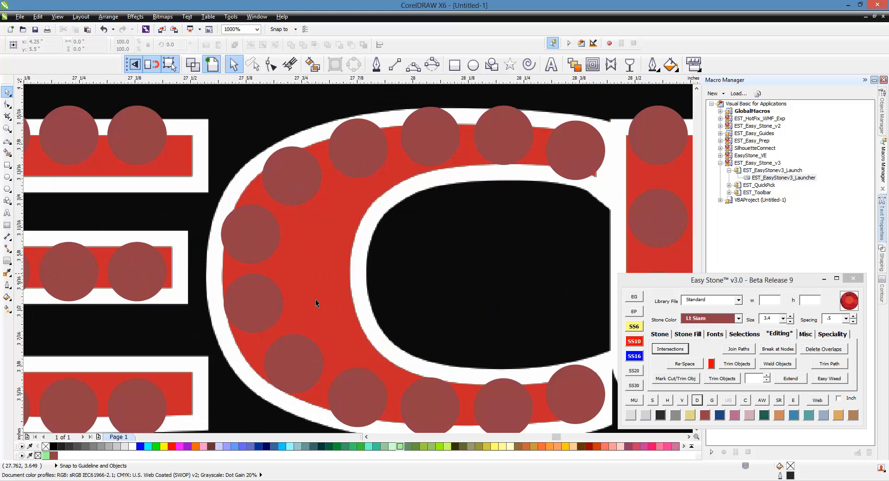
pyautogui.scroll(-2, 346, 262)
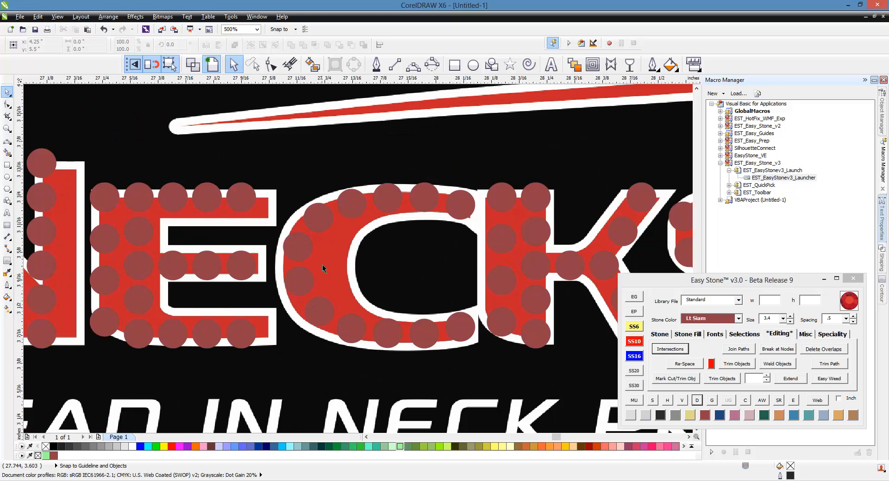
# Step: Copy the C's two far-left stones one 3.9 mm offset to the right, toward the letter's inner edge
pyautogui.scroll(2, 323, 265)
pyautogui.scroll(2, 322, 264)
pyautogui.click(259, 218)
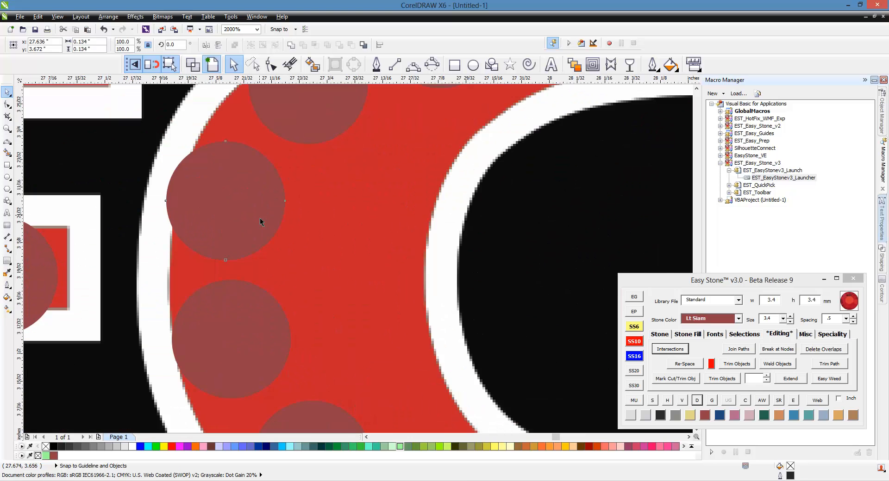
pyautogui.keyDown('shift'); pyautogui.click(254, 320); pyautogui.keyUp('shift')
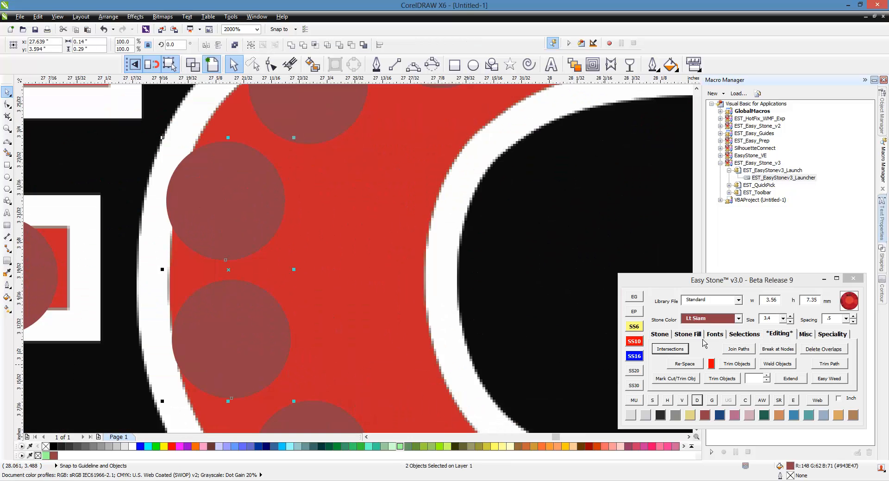
pyautogui.click(687, 335)
pyautogui.click(715, 368)
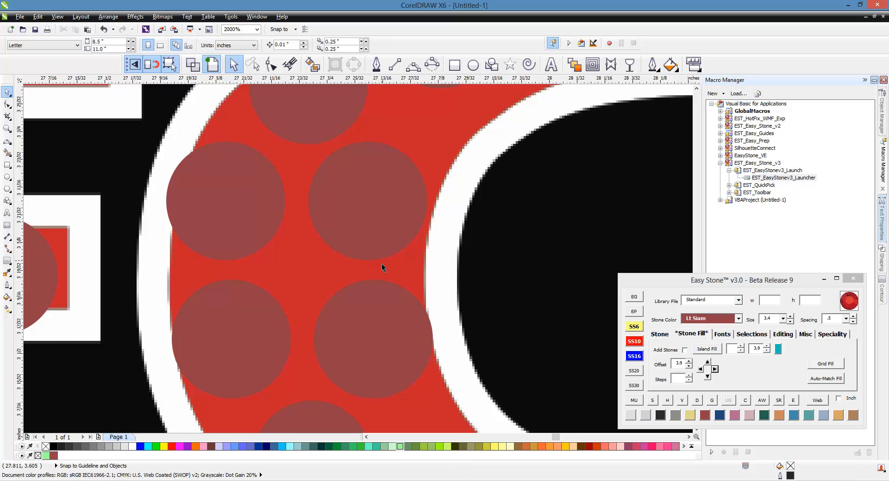
# Step: Move the upper inner stone up along the C's inner curve and resize it to SS6 (2.6 mm)
pyautogui.scroll(-2, 384, 268)
pyautogui.scroll(2, 416, 352)
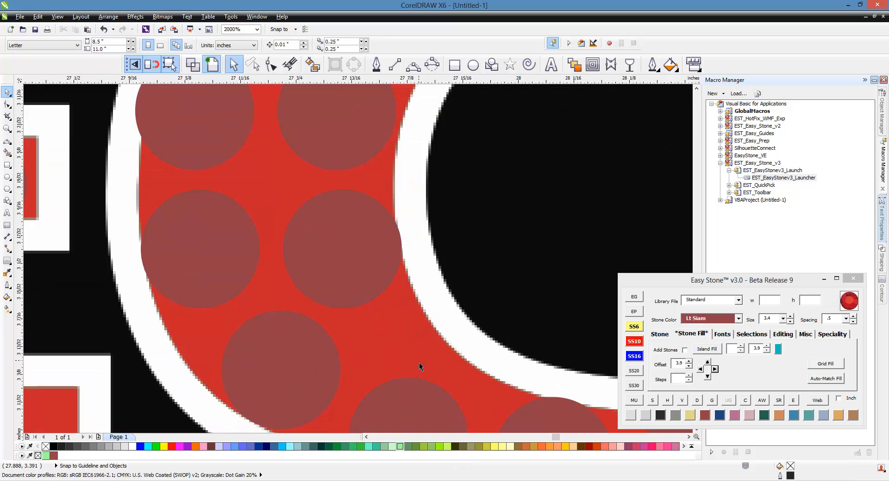
pyautogui.scroll(-2, 370, 276)
pyautogui.scroll(2, 368, 262)
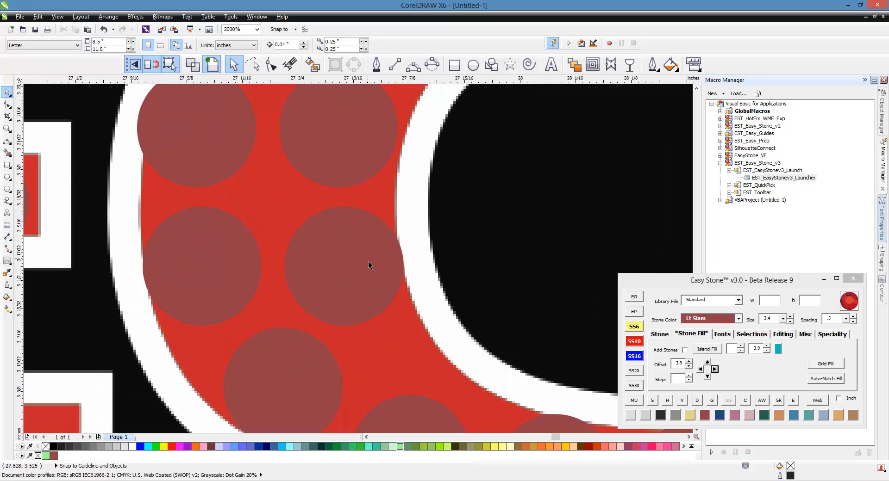
pyautogui.scroll(-1, 368, 262)
pyautogui.scroll(-2, 375, 303)
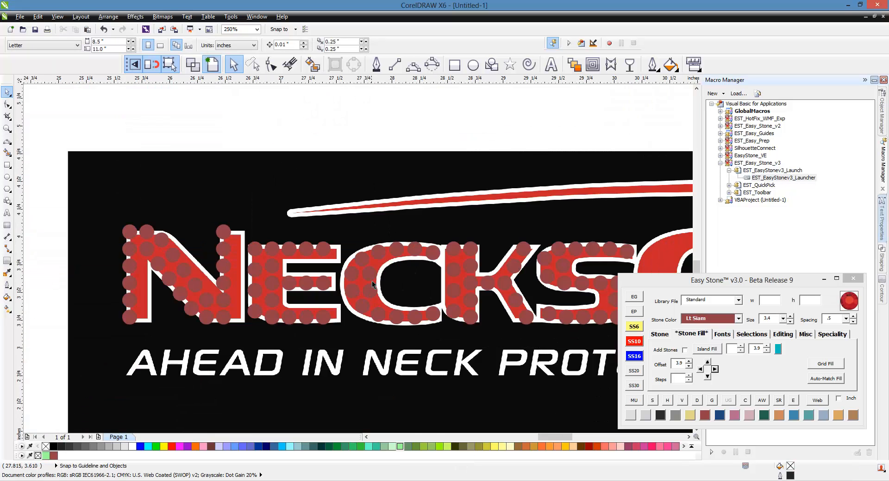
pyautogui.scroll(2, 369, 265)
pyautogui.scroll(1, 369, 265)
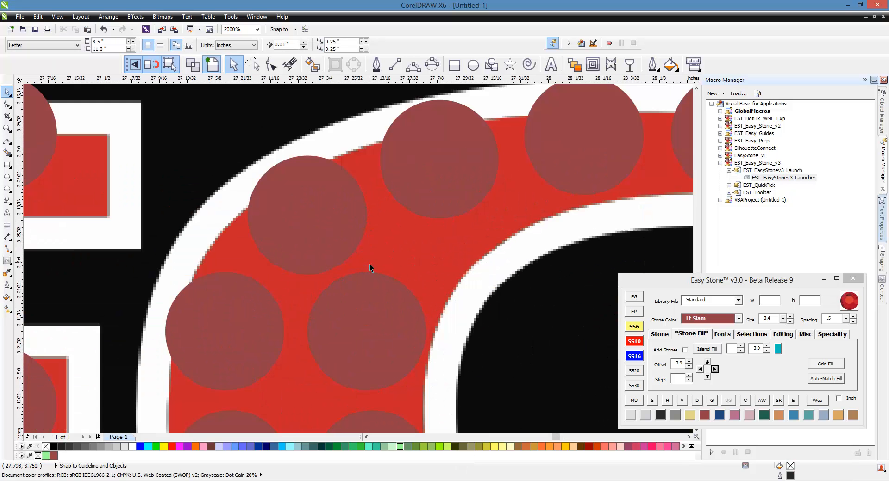
pyautogui.moveTo(364, 319); pyautogui.dragTo(418, 282)
pyautogui.click(634, 326)
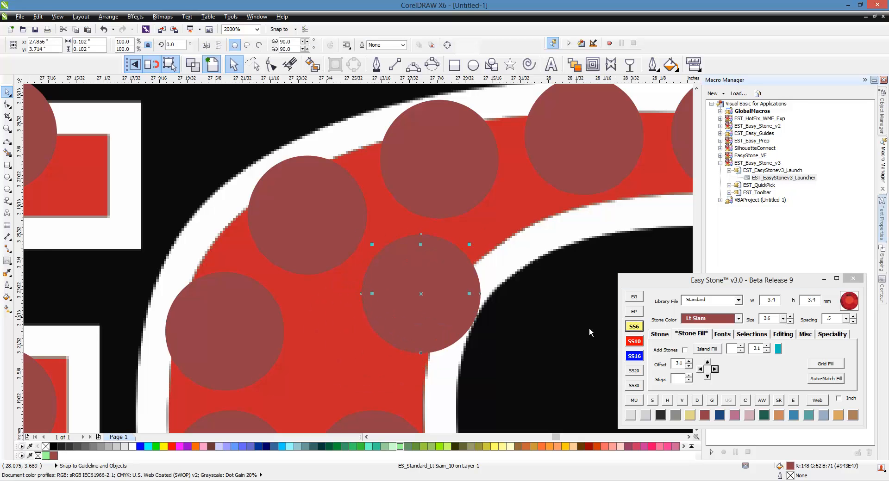
pyautogui.scroll(-1, 385, 232)
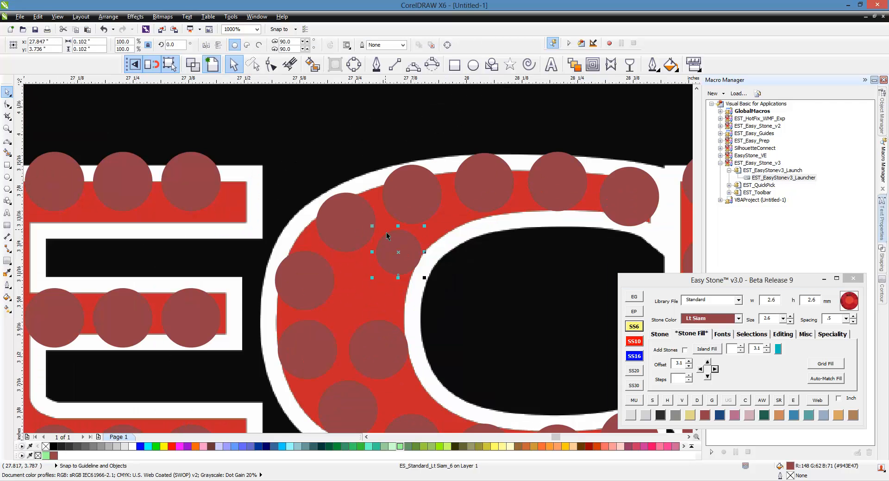
# Step: Resize the C's lower inner stone to SS6 (2.6 mm) and move it down along the inner curve
pyautogui.scroll(-1, 417, 208)
pyautogui.scroll(2, 388, 293)
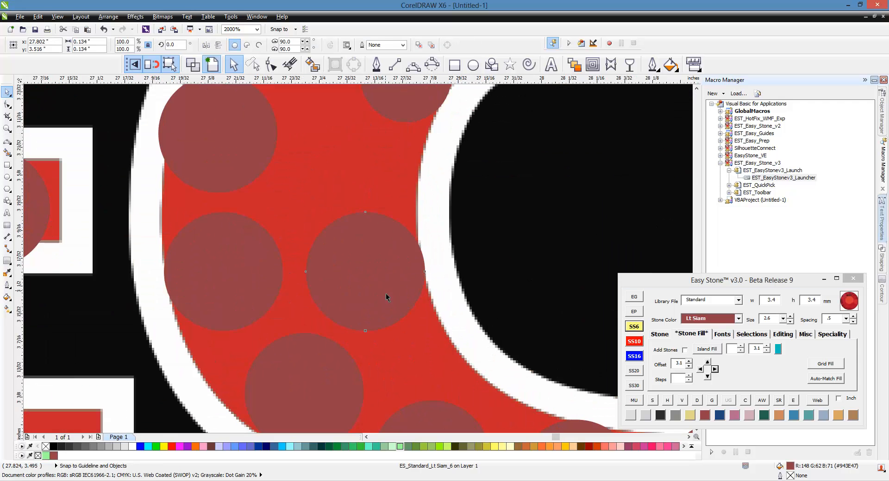
pyautogui.click(637, 342)
pyautogui.click(634, 327)
pyautogui.moveTo(360, 277); pyautogui.dragTo(408, 342)
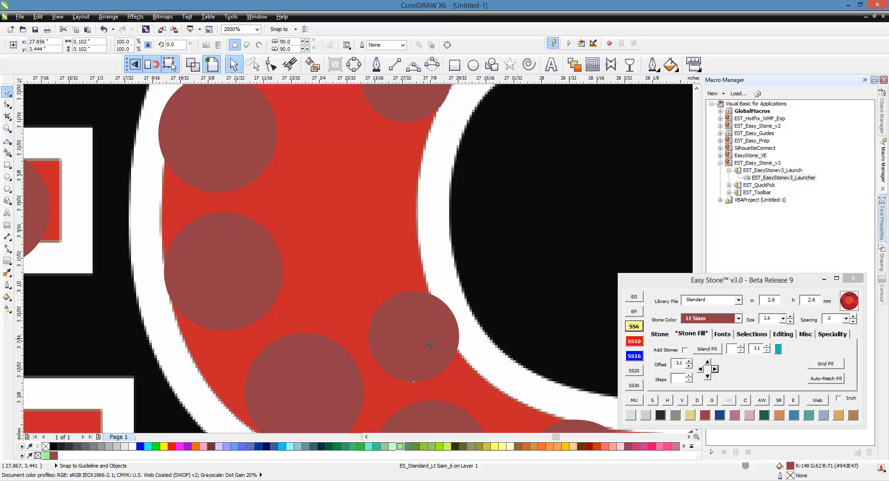
# Step: Copy a 3.4 mm stone into the gap between the two small stones on the C's inner curve
pyautogui.scroll(-1, 462, 287)
pyautogui.click(464, 289)
pyautogui.scroll(1, 363, 254)
pyautogui.moveTo(288, 232); pyautogui.dragTo(424, 315)
pyautogui.rightClick(421, 311)
pyautogui.scroll(-2, 424, 315)
pyautogui.click(437, 267)
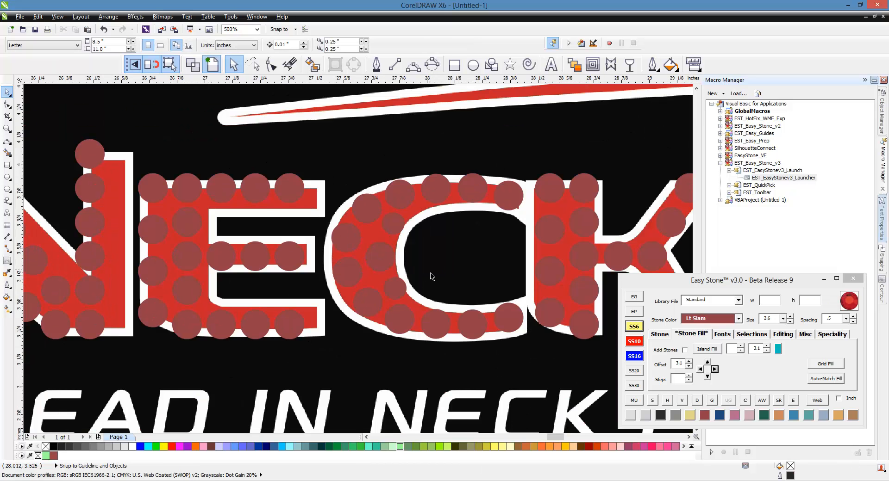
# Step: Copy all the stones of the E in NECKS onto the E in GEN
pyautogui.scroll(-2, 431, 276)
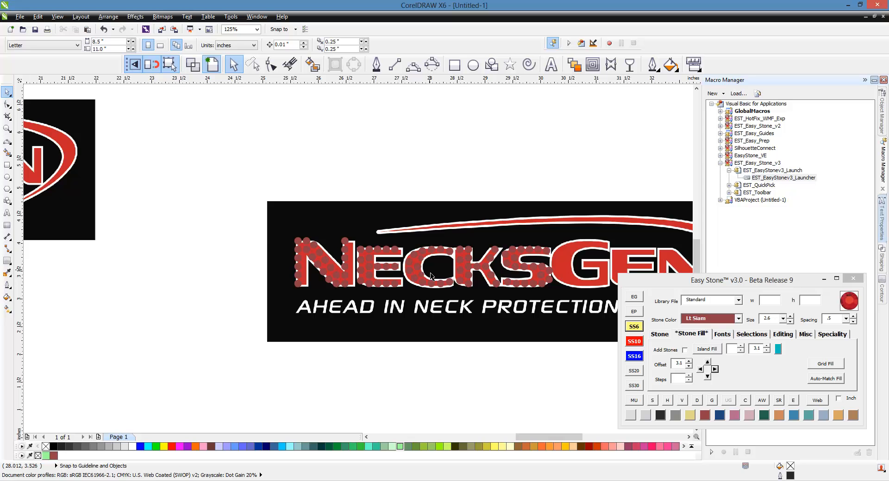
pyautogui.scroll(-1, 431, 276)
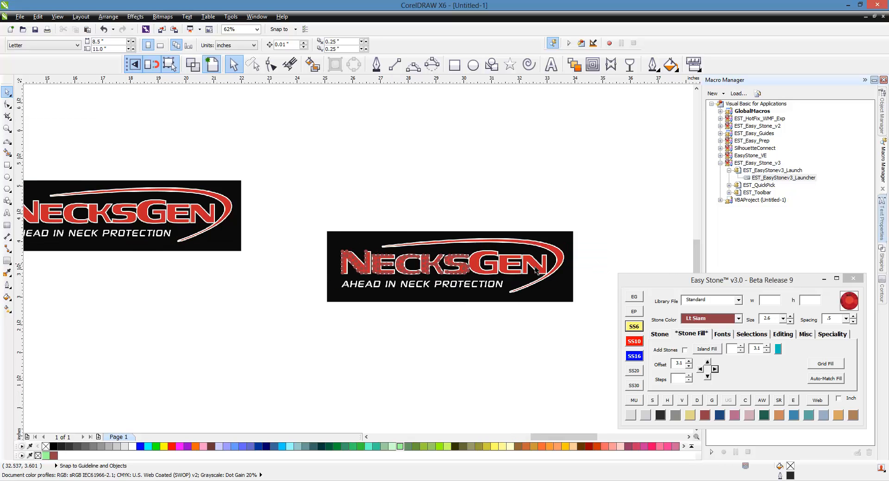
pyautogui.scroll(1, 491, 273)
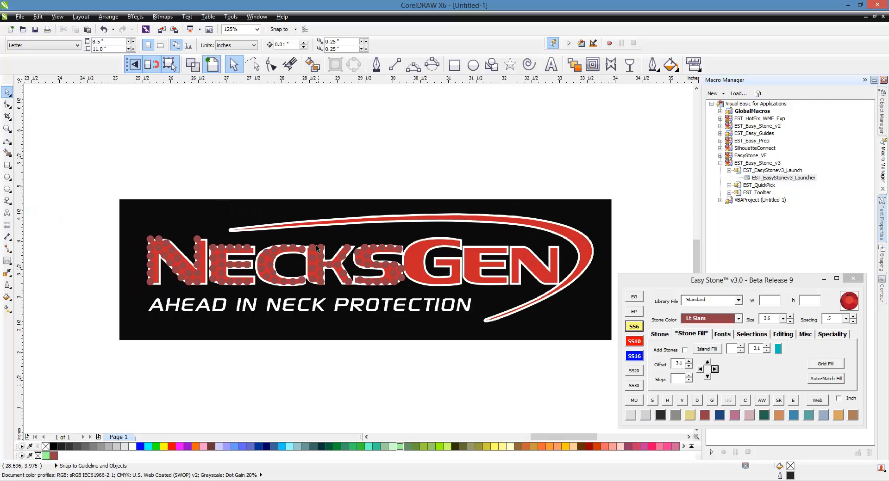
pyautogui.moveTo(252, 234); pyautogui.dragTo(208, 308)
pyautogui.moveTo(217, 268); pyautogui.dragTo(470, 292)
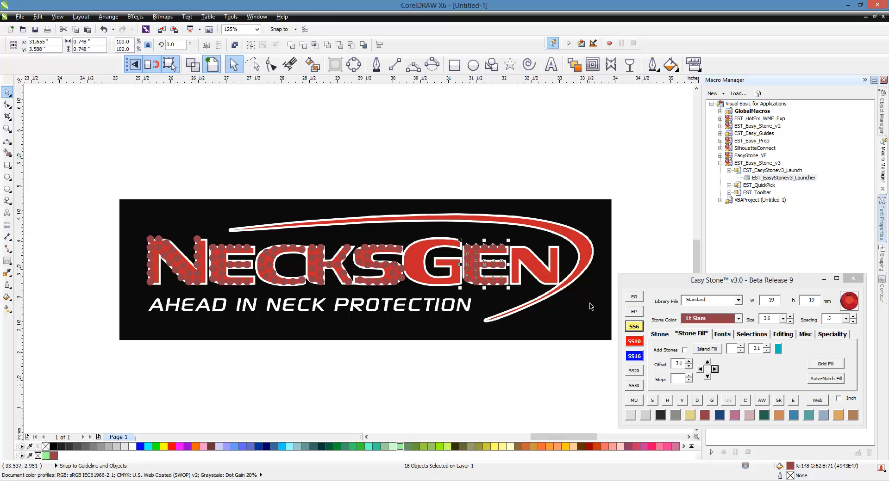
pyautogui.click(589, 303)
# Step: Copy the five-stone vertical column from GEN's E onto both the left and right stems of the final N
pyautogui.scroll(1, 561, 273)
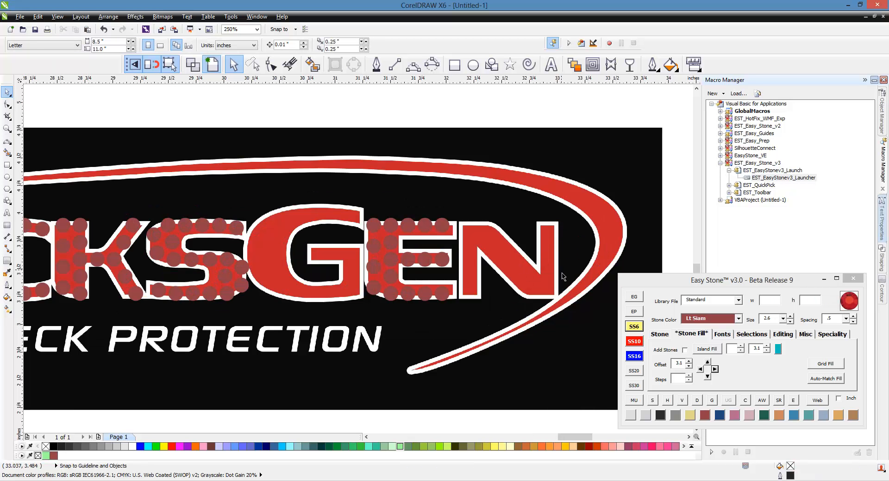
pyautogui.scroll(-1, 516, 265)
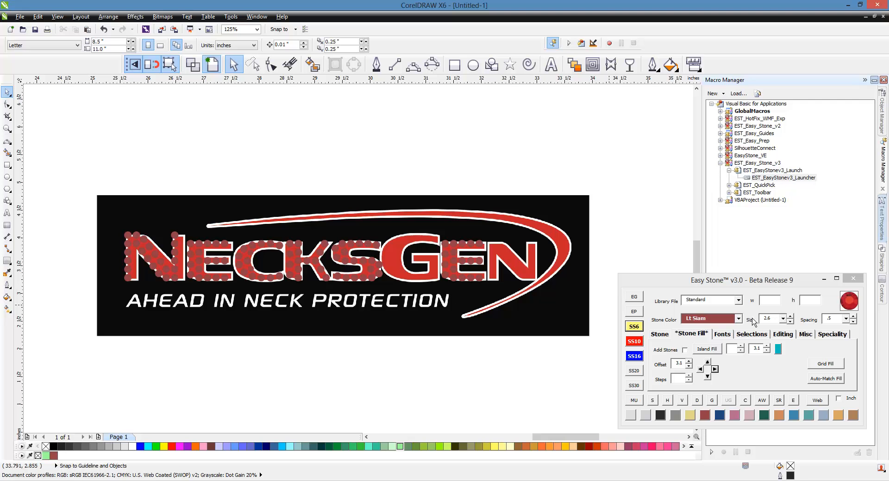
pyautogui.click(588, 257)
pyautogui.click(638, 257)
pyautogui.scroll(2, 589, 253)
pyautogui.scroll(2, 473, 276)
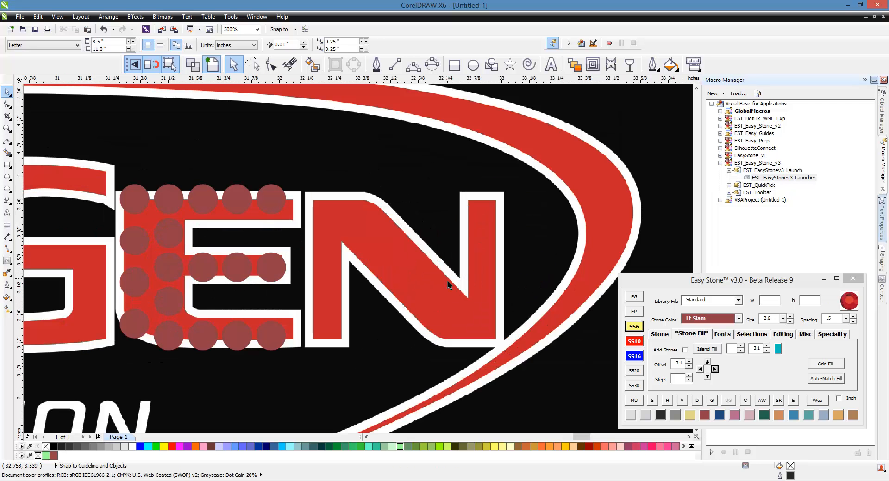
pyautogui.click(267, 343)
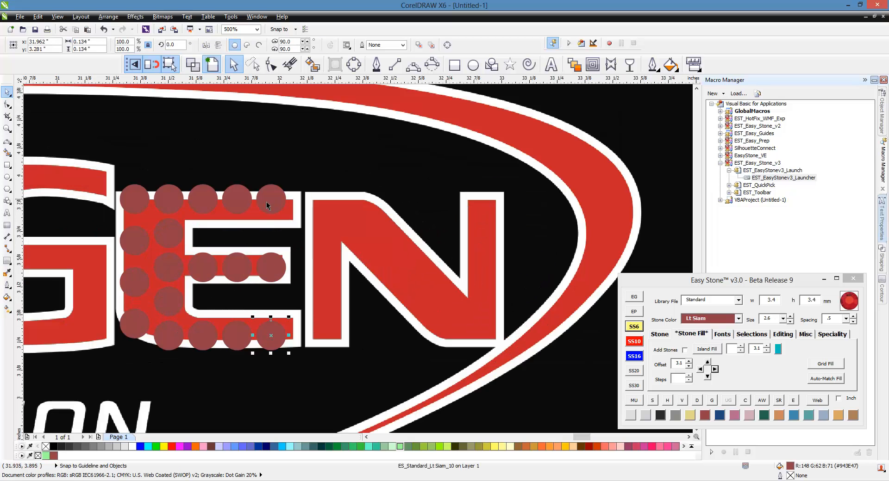
pyautogui.keyDown('shift'); pyautogui.click(266, 203); pyautogui.keyUp('shift')
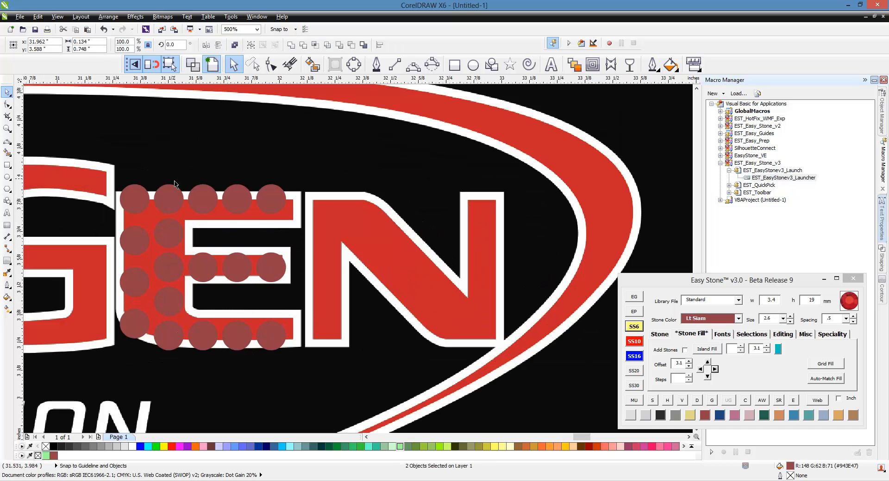
pyautogui.moveTo(143, 167); pyautogui.dragTo(197, 369)
pyautogui.moveTo(154, 270)
pyautogui.mouseDown()
pyautogui.moveTo(335, 253)
pyautogui.moveTo(487, 256)
pyautogui.mouseUp()
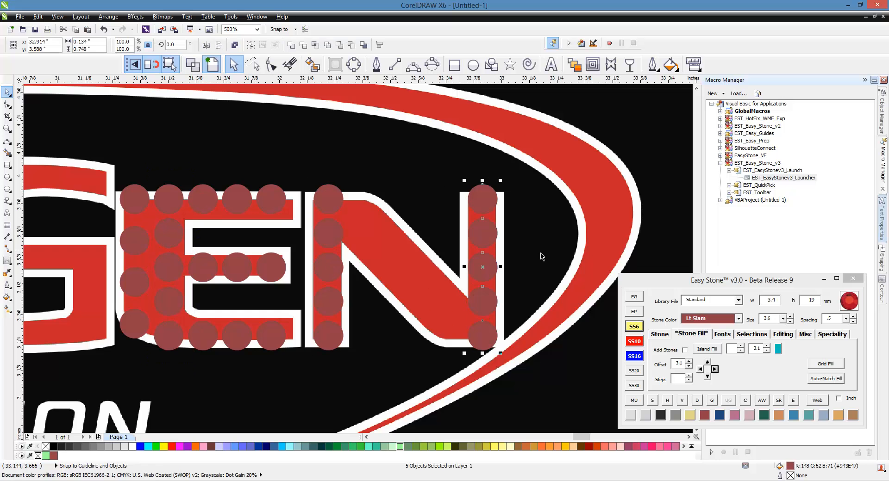
pyautogui.press('Escape')
# Step: Copy the bottom stone of the final N's right stem one offset left, and copy that stone one offset up
pyautogui.scroll(1, 472, 345)
pyautogui.click(489, 341)
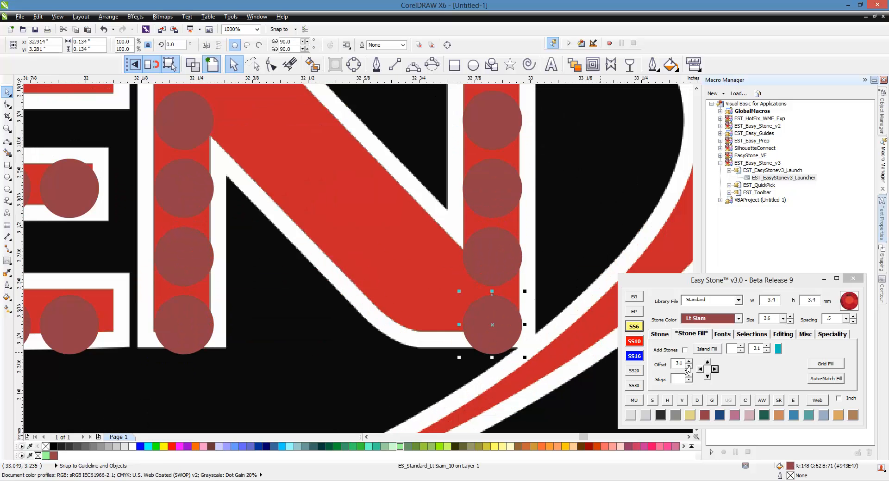
pyautogui.click(700, 369)
pyautogui.click(706, 362)
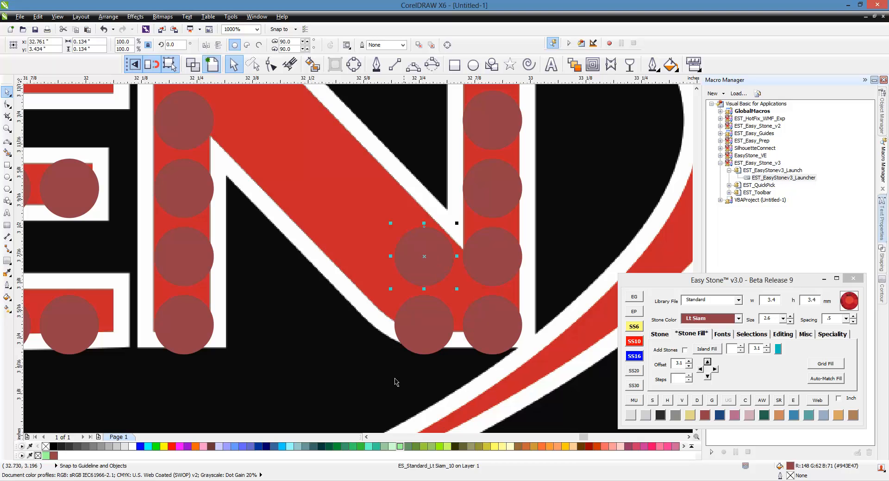
pyautogui.press('Escape')
# Step: Copy the top stone of the final N's left stem one offset right, and copy that stone one offset down
pyautogui.scroll(-2, 415, 373)
pyautogui.scroll(2, 326, 236)
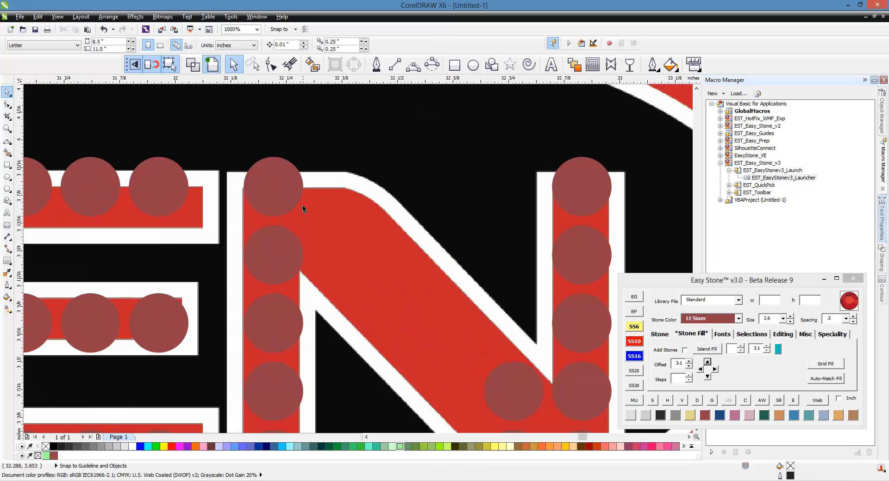
pyautogui.click(302, 205)
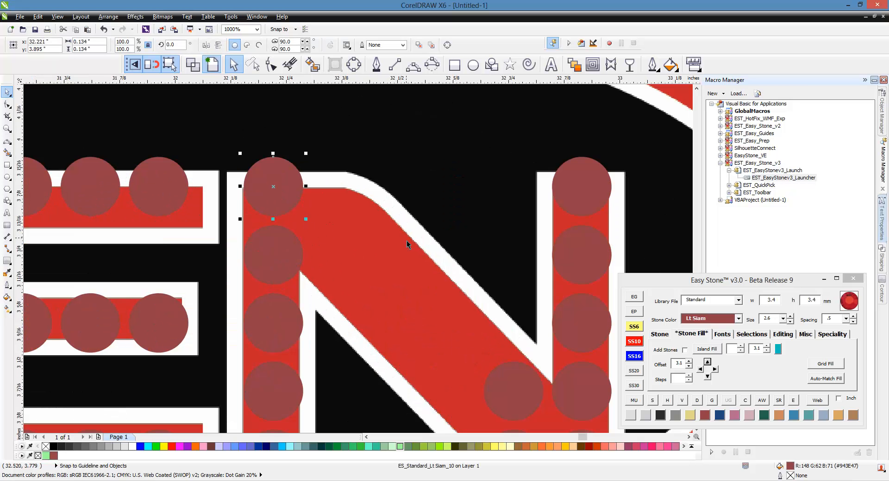
pyautogui.click(717, 382)
pyautogui.click(707, 376)
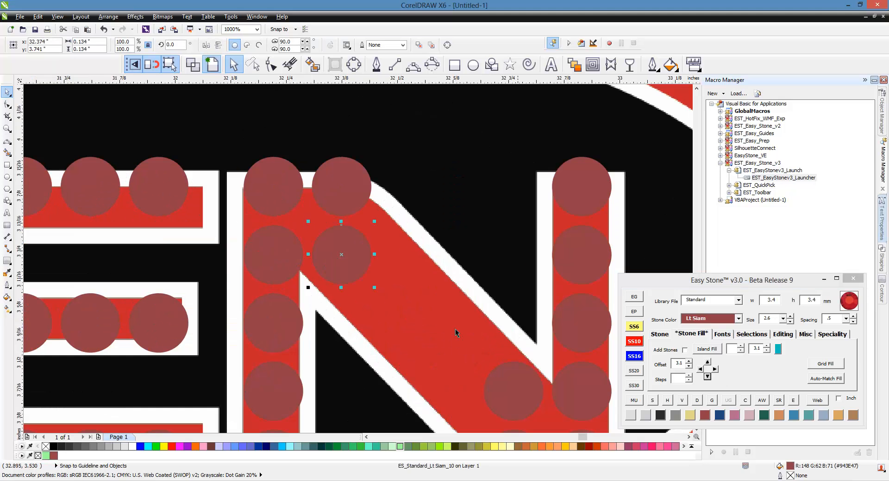
pyautogui.press('Escape')
# Step: Copy one stone onto the upper edge and one onto the lower edge of the final N's diagonal, beside its corner stones
pyautogui.scroll(-1, 334, 268)
pyautogui.scroll(2, 344, 268)
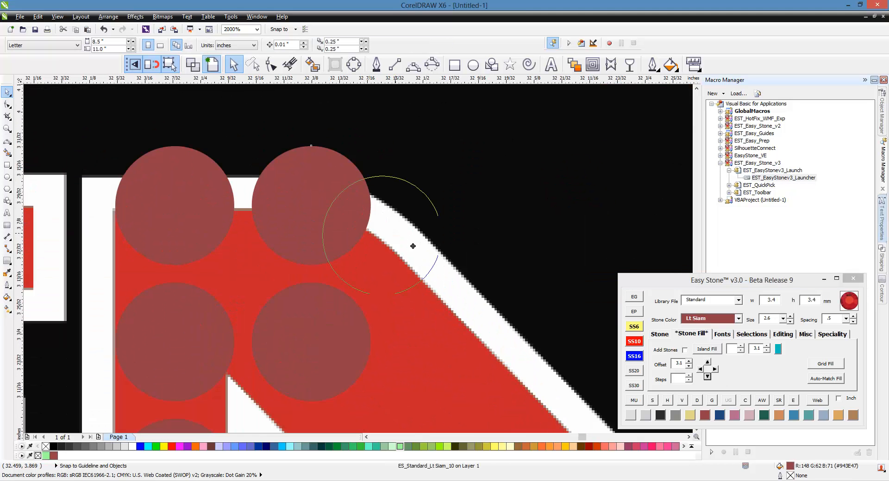
pyautogui.click(443, 276)
pyautogui.scroll(-2, 324, 190)
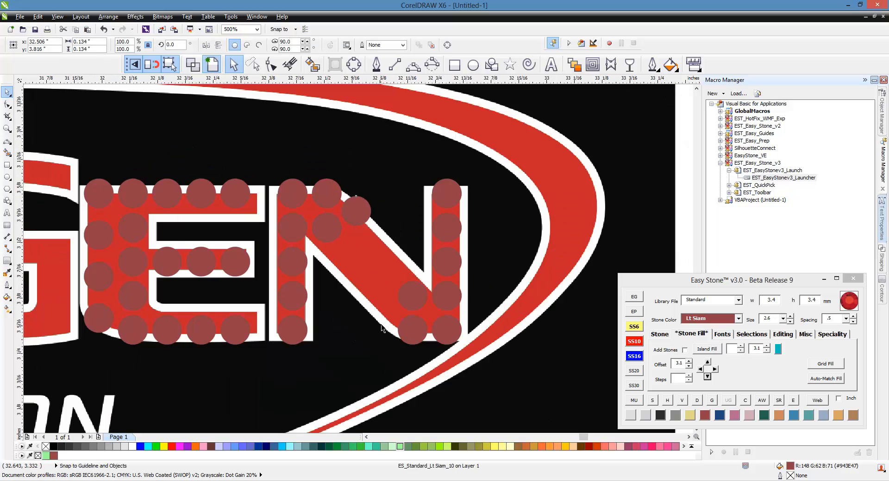
pyautogui.scroll(1, 389, 318)
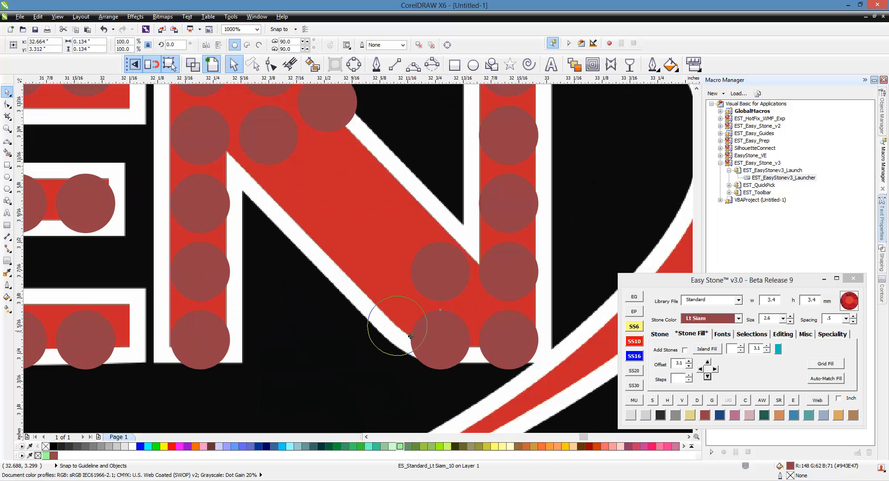
pyautogui.click(391, 311)
pyautogui.scroll(-1, 305, 313)
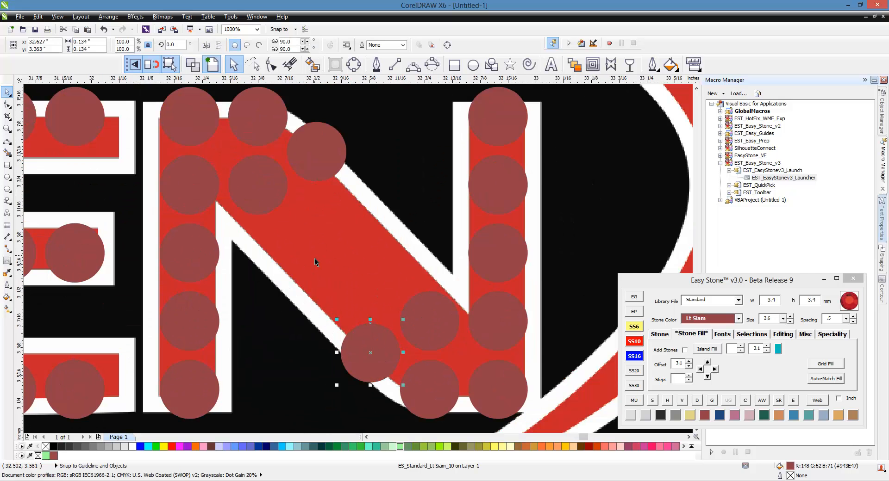
# Step: Add stones between the two end stones on the lower edge of the final N's diagonal, with the count raised to 4
pyautogui.keyDown('shift'); pyautogui.click(289, 214); pyautogui.keyUp('shift')
pyautogui.click(660, 334)
pyautogui.click(712, 348)
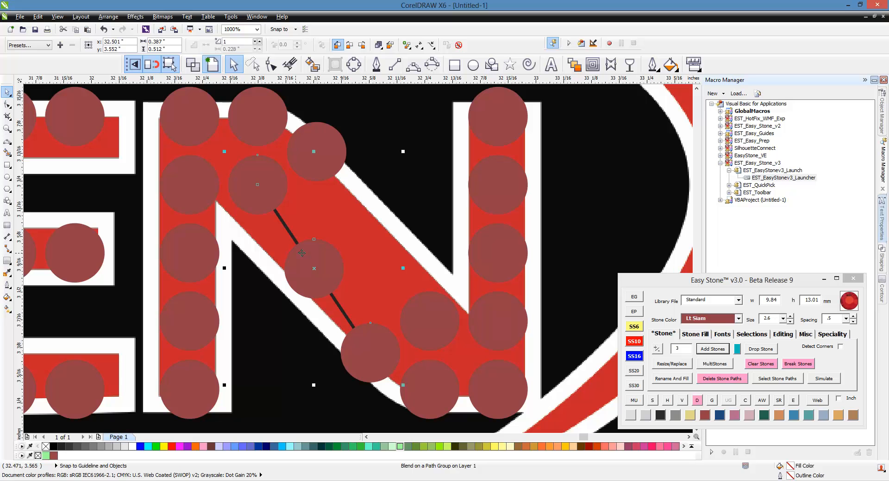
pyautogui.click(659, 352)
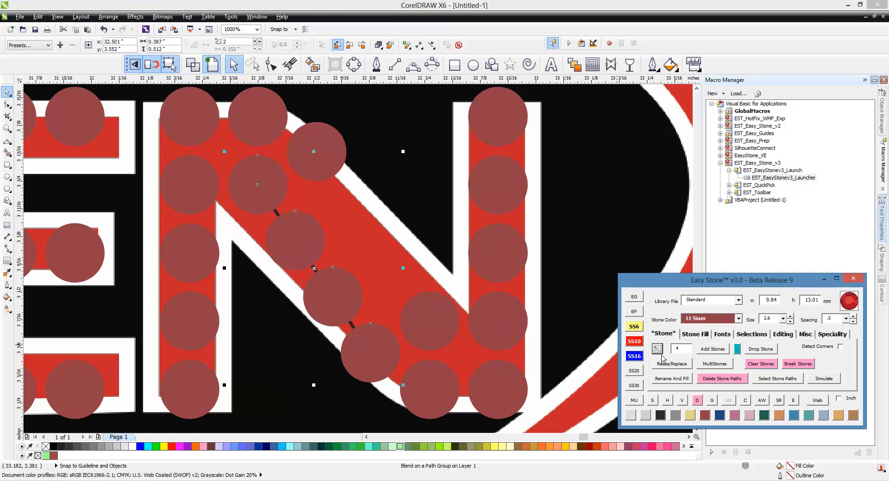
pyautogui.click(285, 311)
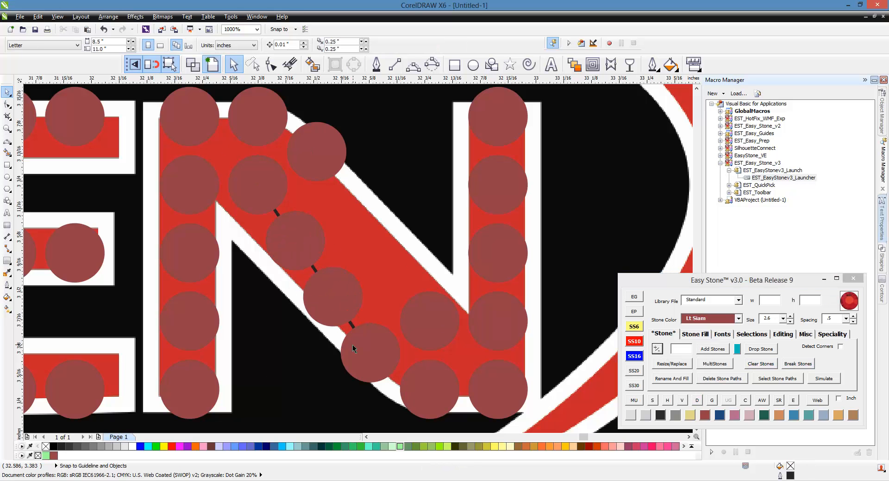
# Step: Add stones between the two end stones on the upper edge of the final N's diagonal, with the count raised to 4
pyautogui.click(318, 166)
pyautogui.keyDown('shift'); pyautogui.click(428, 305); pyautogui.keyUp('shift')
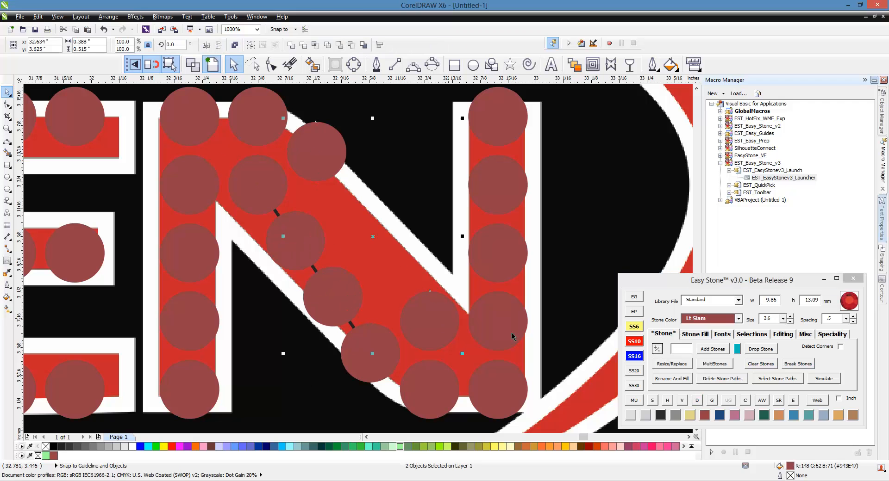
pyautogui.click(713, 349)
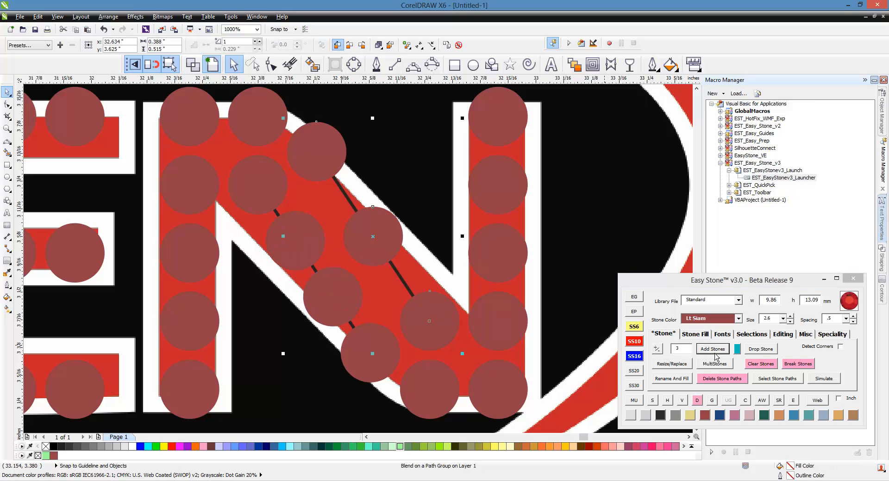
pyautogui.click(656, 349)
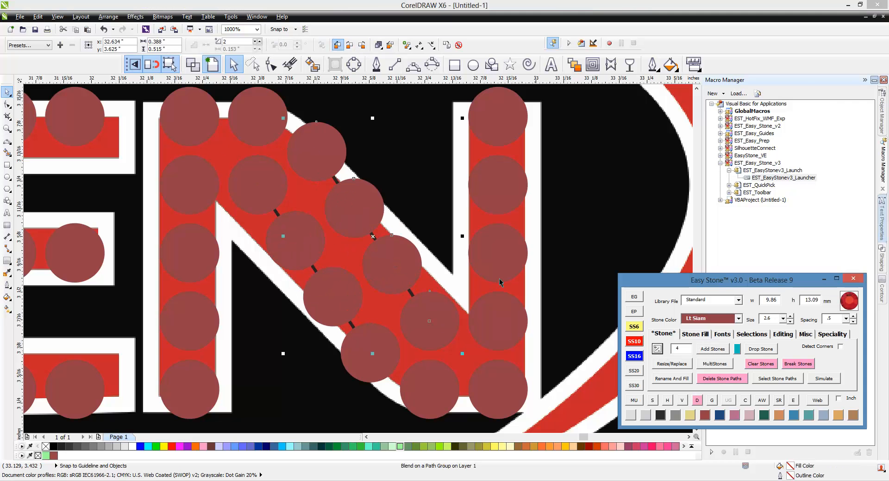
pyautogui.click(397, 216)
# Step: Delete the stone paths from all the stones of the final N
pyautogui.scroll(-1, 406, 245)
pyautogui.moveTo(555, 170); pyautogui.dragTo(283, 374)
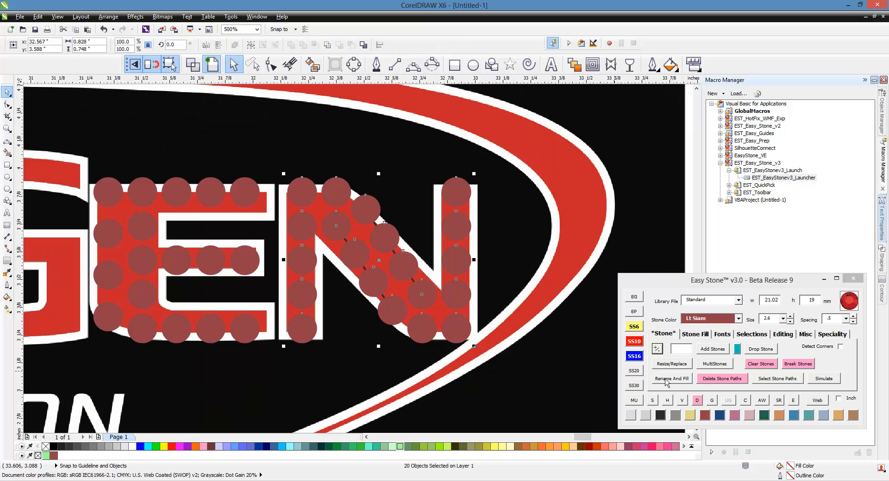
pyautogui.click(701, 378)
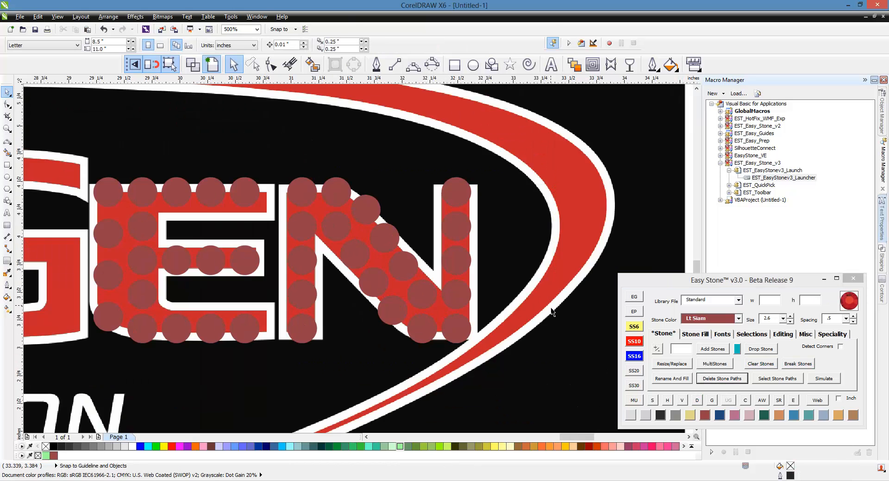
# Step: Shift all the stones on NECKS together slightly to the left
pyautogui.scroll(-1, 551, 311)
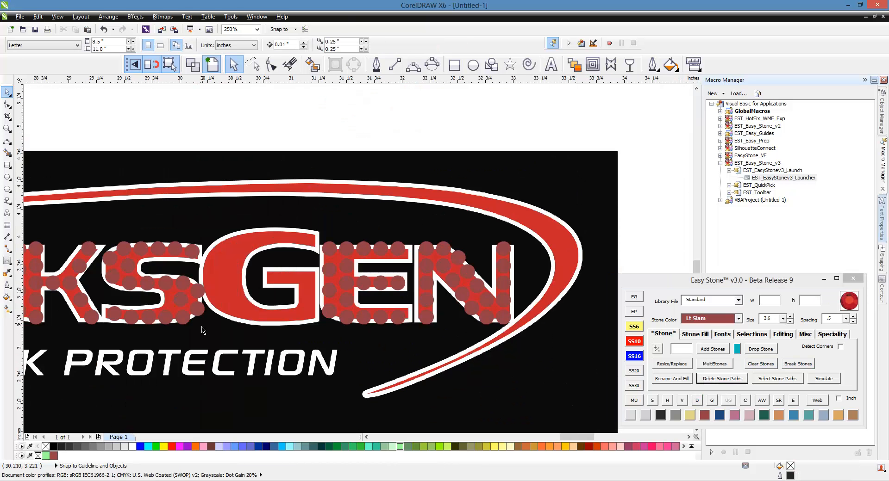
pyautogui.scroll(-2, 332, 277)
pyautogui.scroll(2, 303, 282)
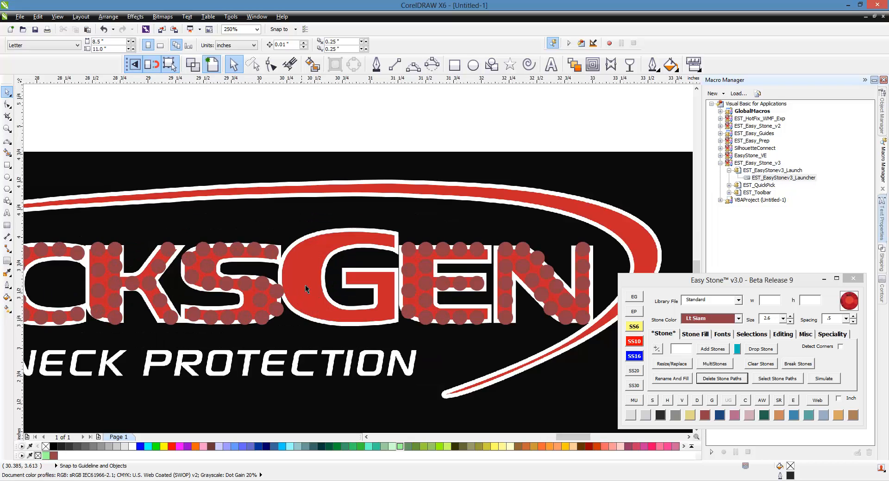
pyautogui.scroll(-1, 308, 286)
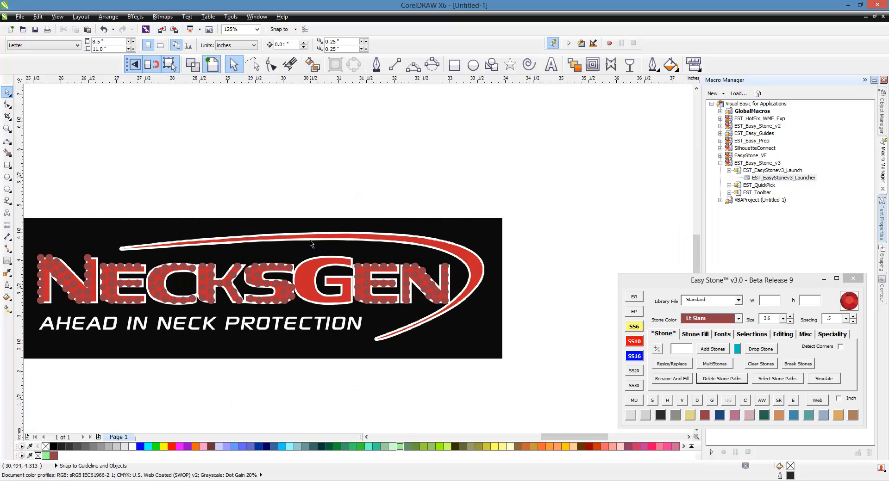
pyautogui.scroll(-1, 282, 276)
pyautogui.scroll(1, 282, 277)
pyautogui.moveTo(410, 220); pyautogui.dragTo(114, 322)
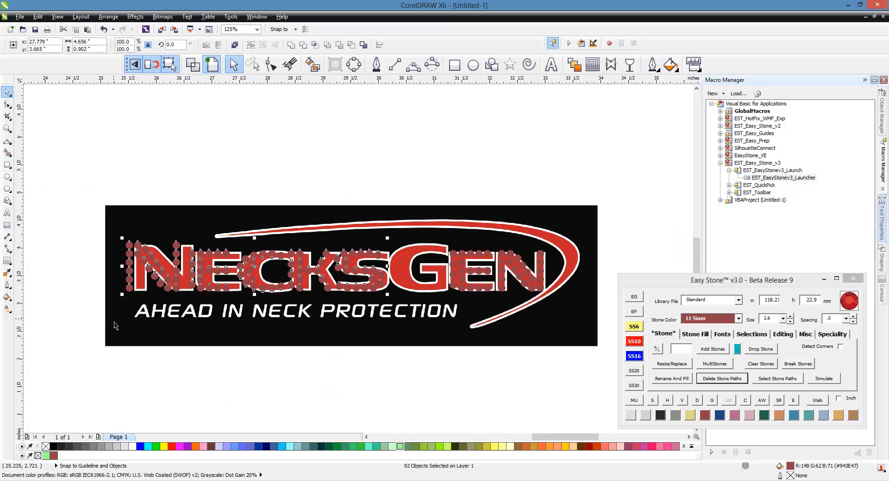
pyautogui.click(318, 356)
# Step: Copy the bottom stone of the final N's left stem horizontally onto the lower right corner of the G
pyautogui.scroll(1, 435, 301)
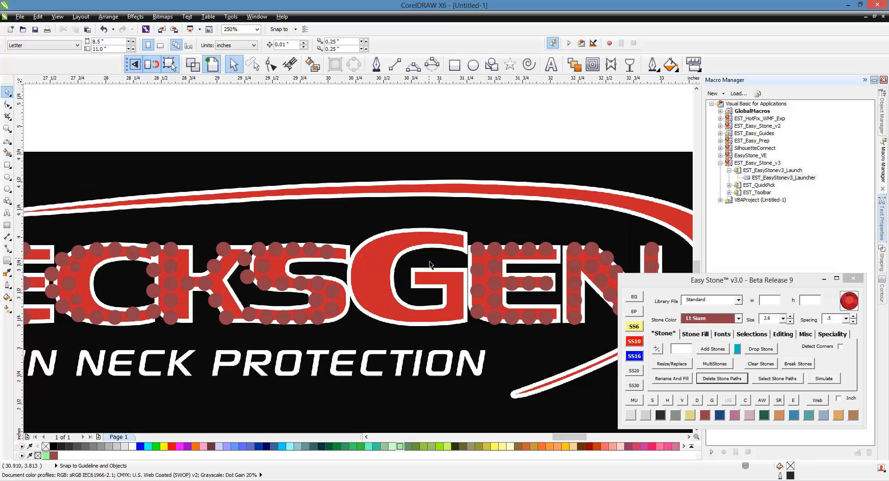
pyautogui.scroll(1, 455, 280)
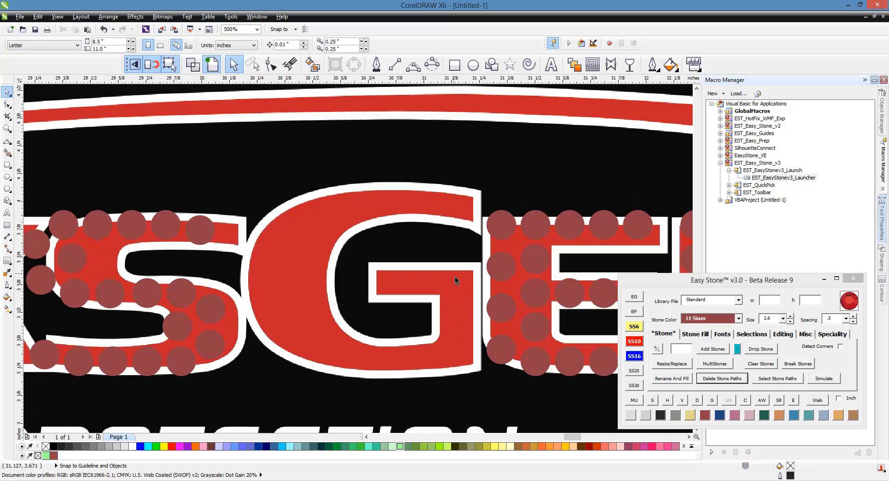
pyautogui.scroll(-1, 279, 298)
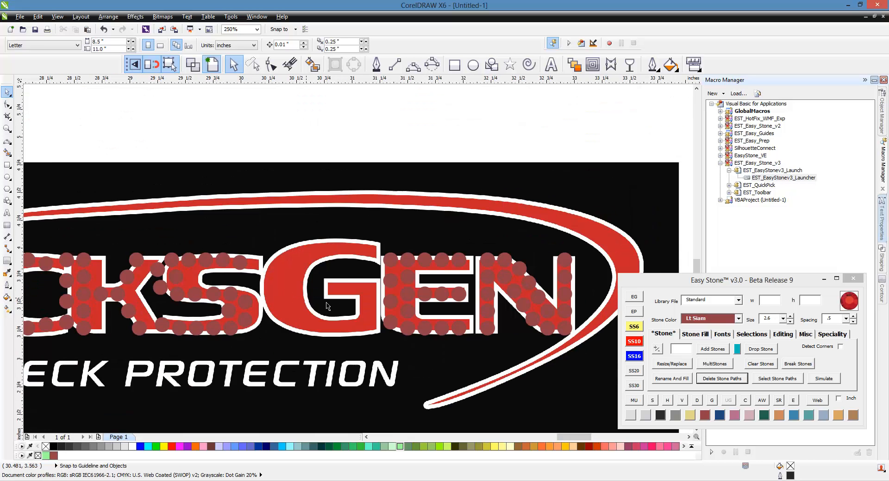
pyautogui.scroll(1, 495, 343)
pyautogui.click(494, 344)
pyautogui.moveTo(494, 344); pyautogui.dragTo(257, 344)
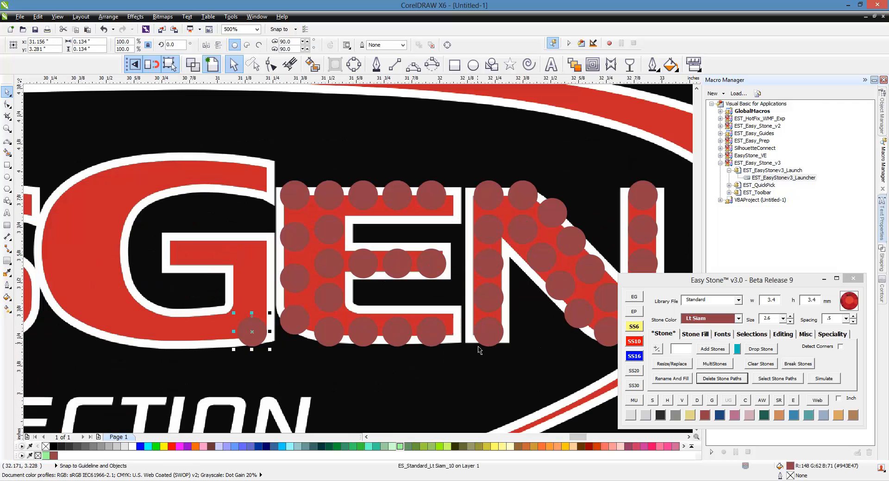
pyautogui.scroll(-1, 549, 266)
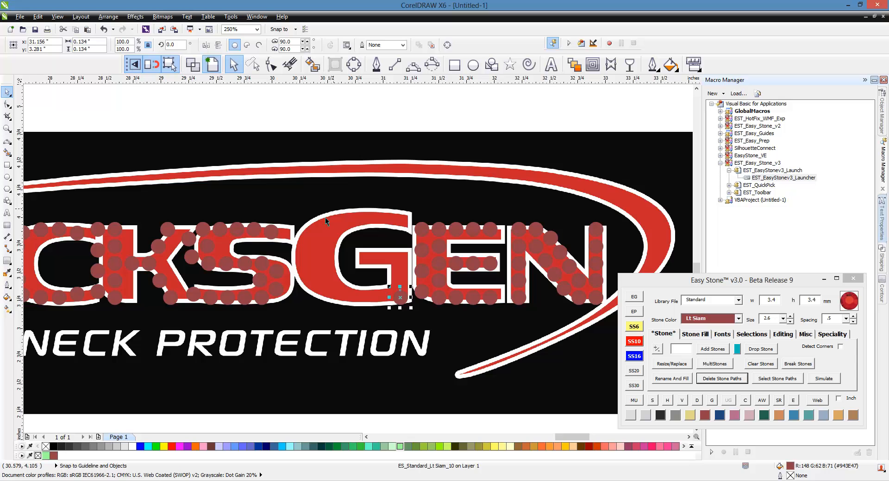
pyautogui.press('Escape')
# Step: Copy the top stone of the first N's right stem onto the upper right tip of the G
pyautogui.scroll(-1, 458, 284)
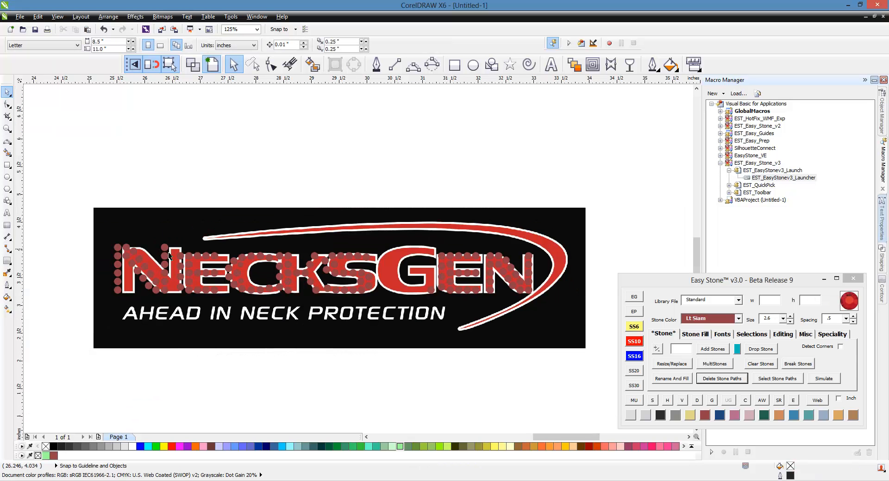
pyautogui.moveTo(165, 248); pyautogui.dragTo(434, 264)
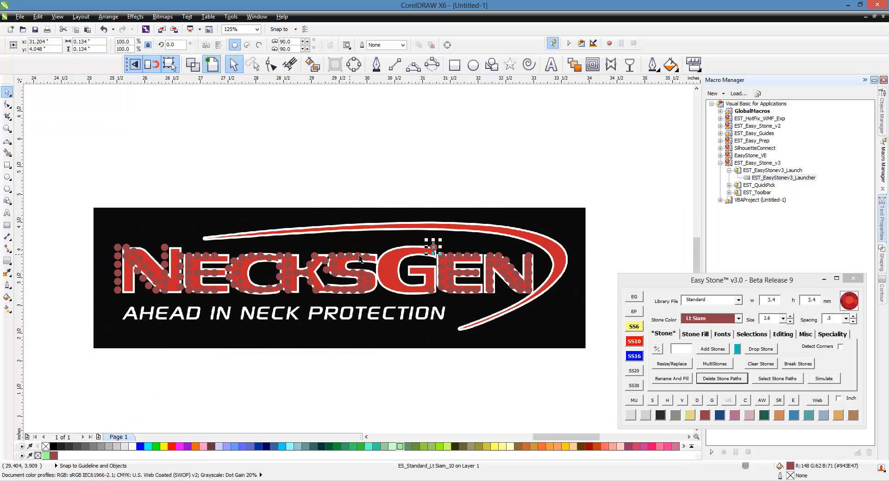
pyautogui.scroll(2, 432, 256)
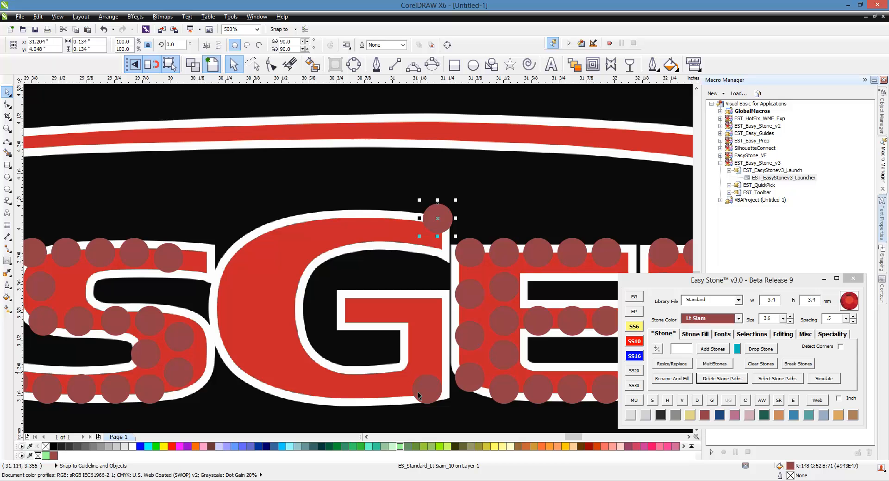
# Step: Copy the G's lower right corner stone two offsets up at 3.1 mm, and copy the uppermost one two offsets left along the crossbar
pyautogui.click(417, 393)
pyautogui.click(694, 334)
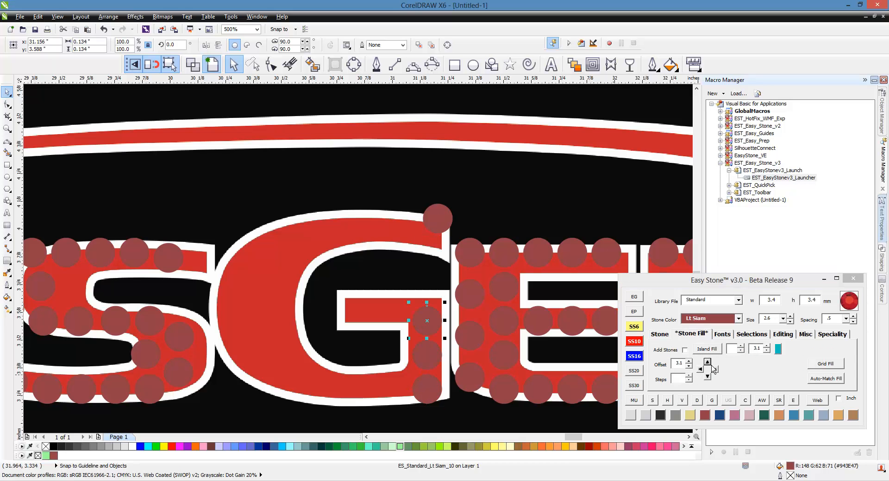
pyautogui.click(700, 369)
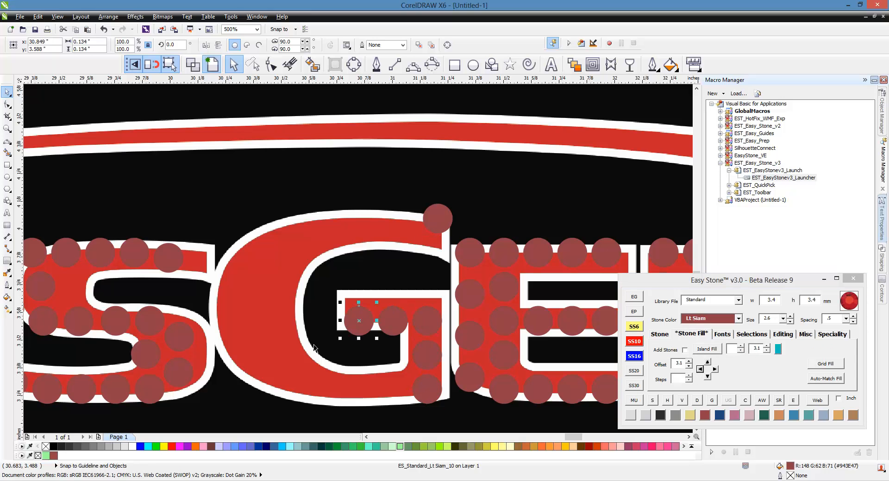
# Step: Copy the G's lower right corner stone and its upper right tip stone two offsets left each, at 3.1 mm
pyautogui.click(422, 386)
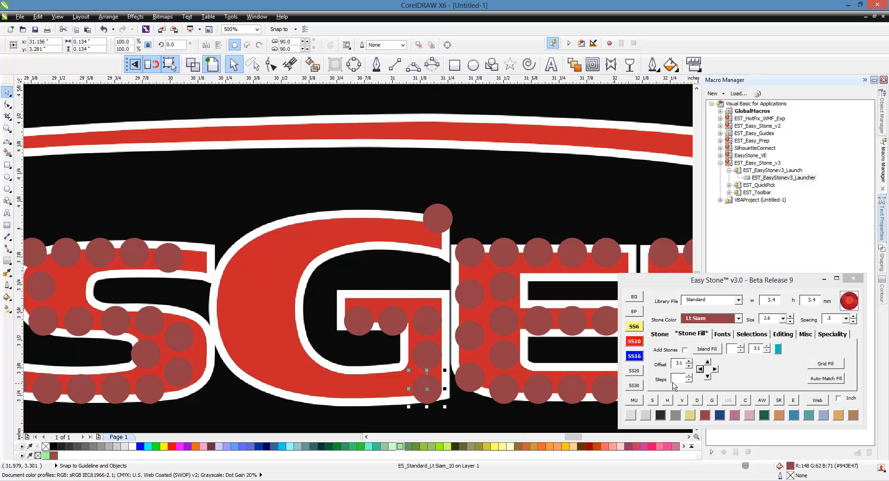
pyautogui.click(700, 369)
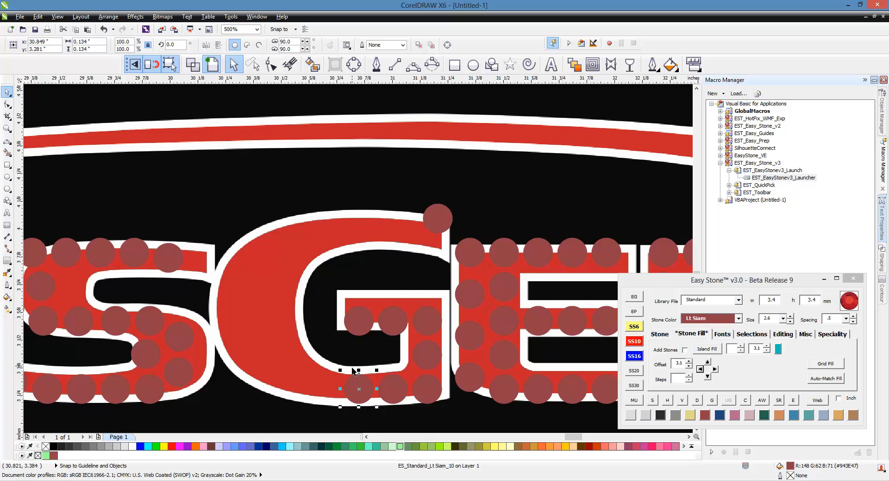
pyautogui.click(430, 224)
pyautogui.scroll(1, 418, 235)
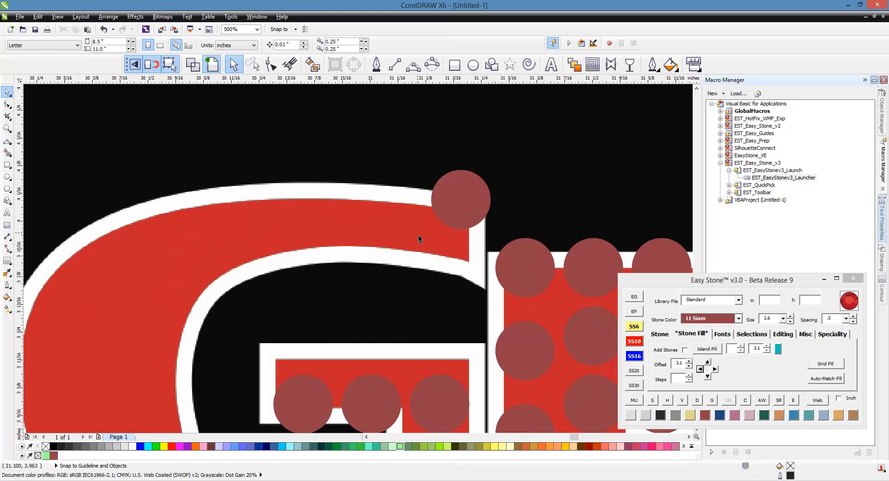
pyautogui.click(699, 369)
pyautogui.click(699, 369)
pyautogui.click(387, 316)
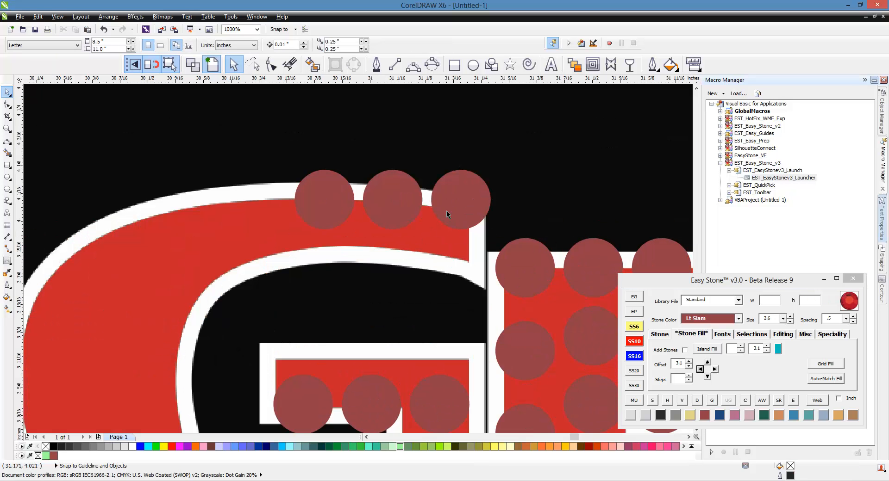
# Step: Move the stone on the G's upper right tip slightly down, to about y 4.02 inches
pyautogui.scroll(1, 446, 213)
pyautogui.moveTo(476, 224); pyautogui.dragTo(476, 241)
pyautogui.scroll(-1, 437, 223)
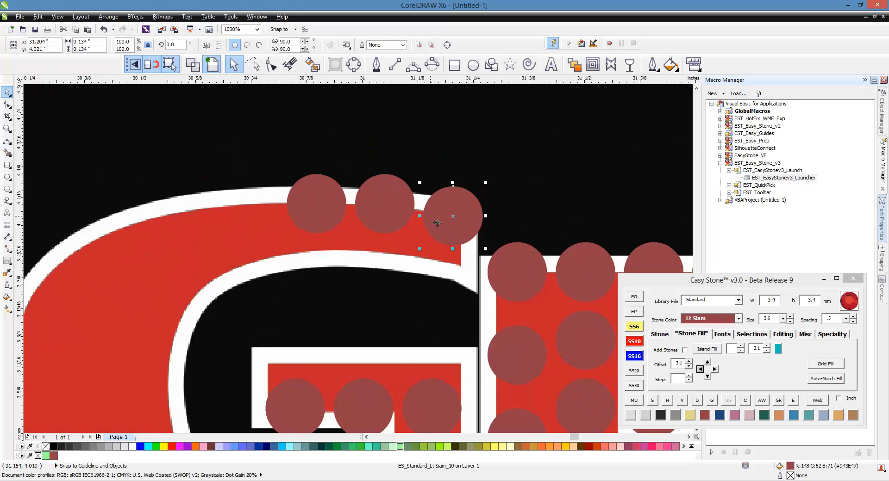
pyautogui.scroll(-1, 407, 214)
pyautogui.click(408, 269)
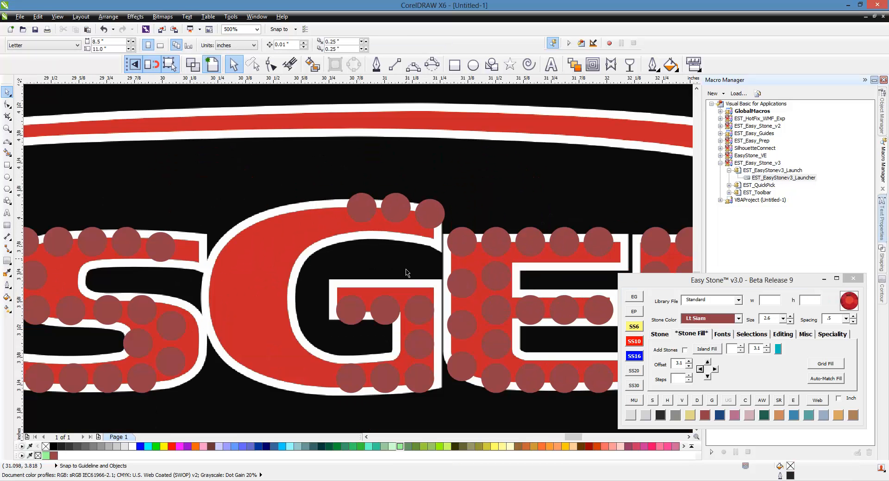
# Step: Move the two copied stones on the G's lower edge slightly down to follow the curve
pyautogui.scroll(1, 401, 387)
pyautogui.moveTo(372, 391); pyautogui.dragTo(372, 398)
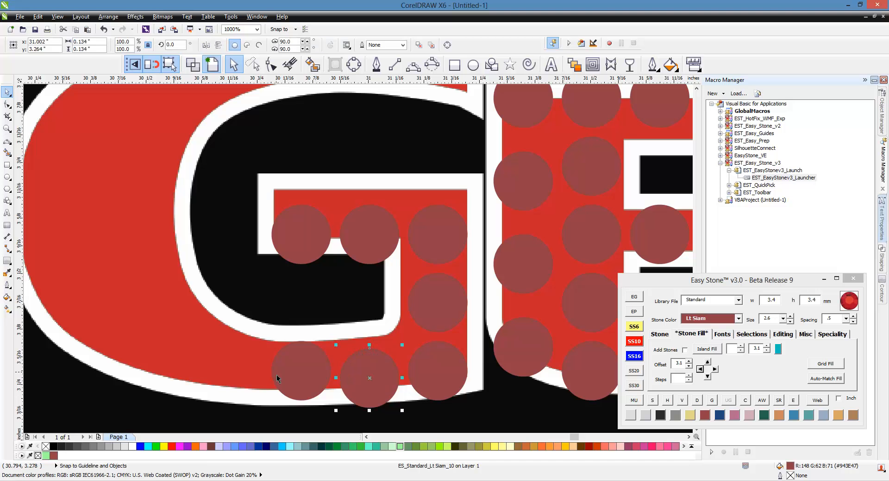
pyautogui.moveTo(301, 378); pyautogui.dragTo(301, 386)
pyautogui.scroll(-1, 331, 342)
pyautogui.click(343, 334)
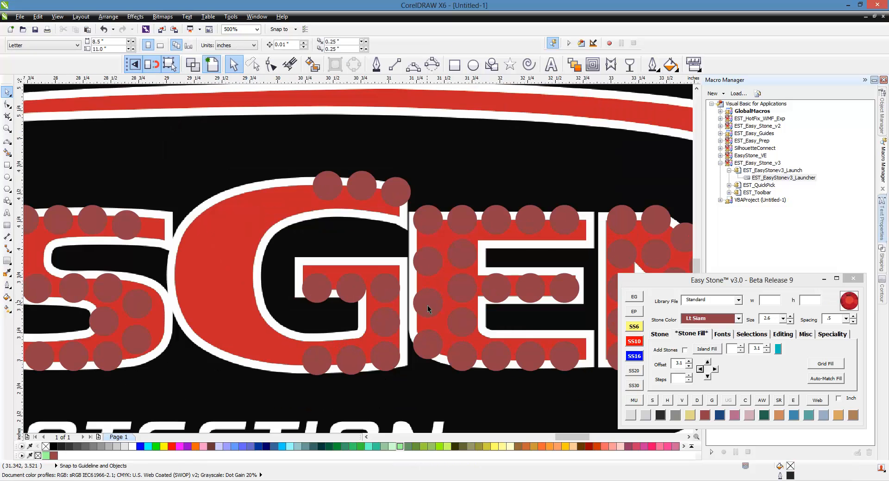
# Step: Select the stones on the first N's right stem and add a horizontal centre guideline through them with Easy Guides
pyautogui.scroll(-2, 426, 306)
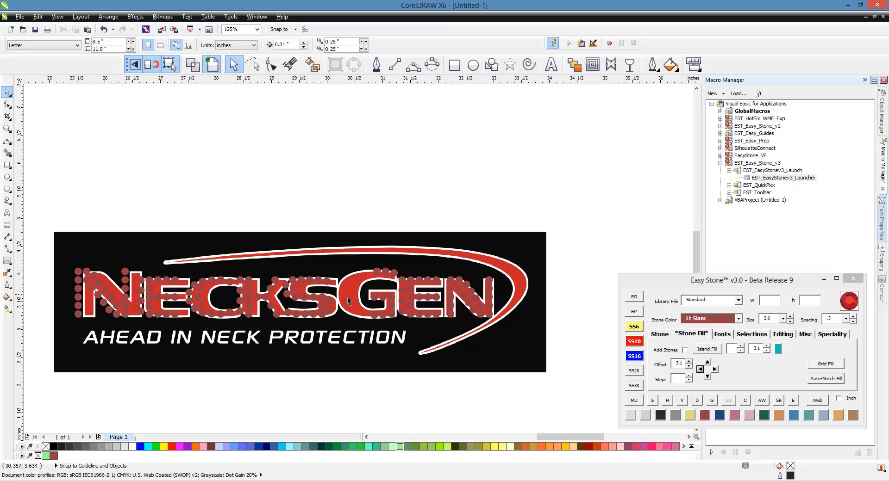
pyautogui.click(141, 273)
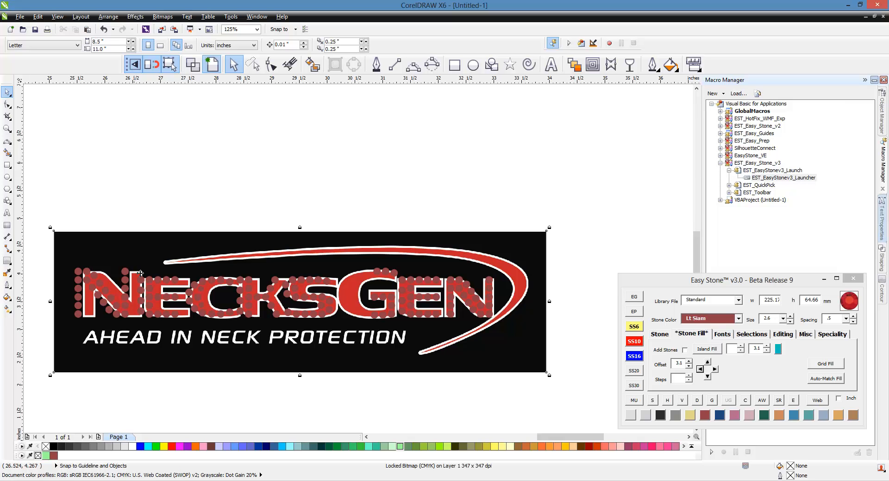
pyautogui.moveTo(153, 216); pyautogui.dragTo(121, 327)
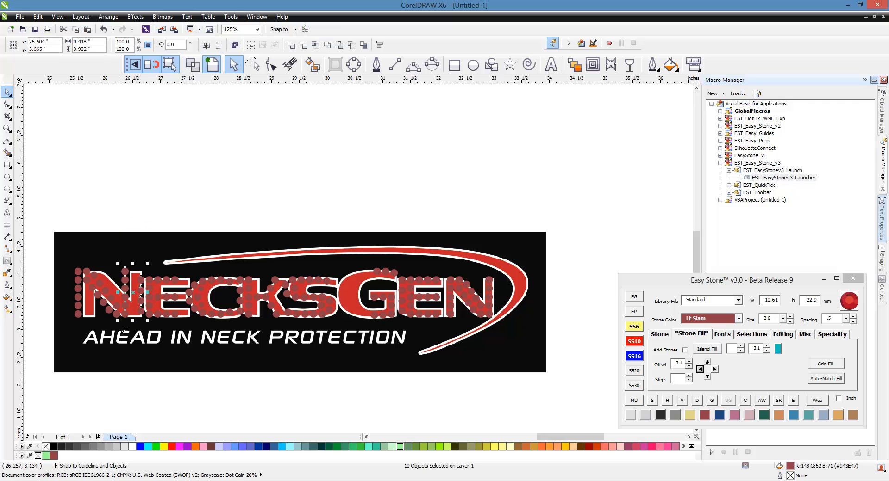
pyautogui.click(639, 306)
pyautogui.click(634, 297)
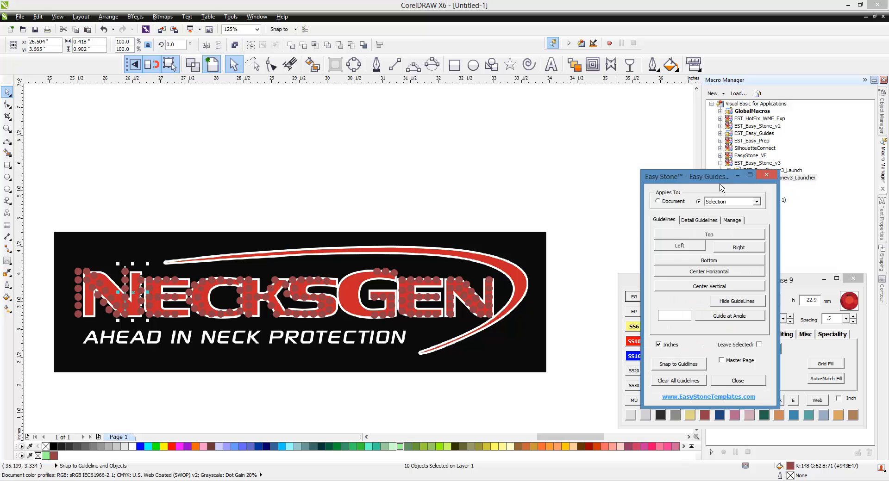
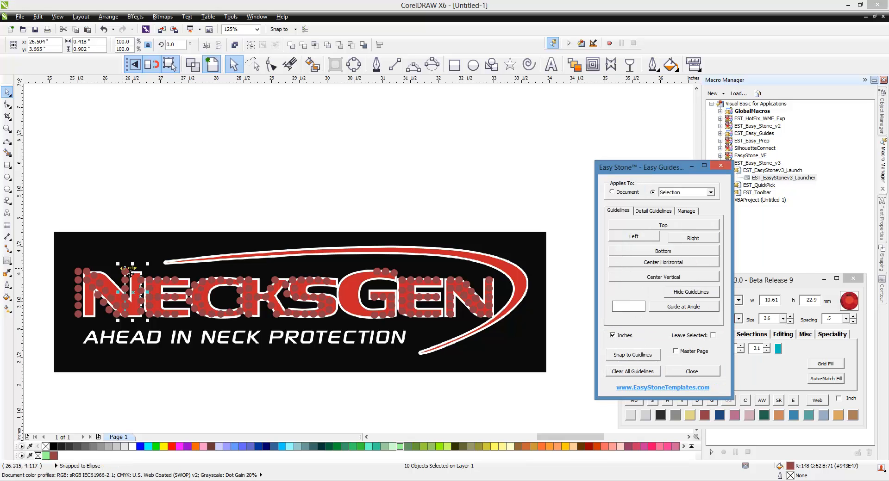
pyautogui.click(642, 263)
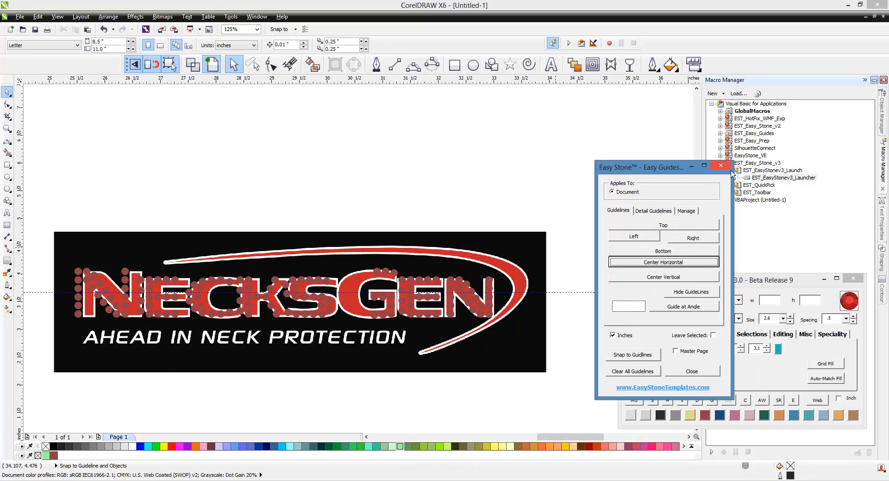
pyautogui.click(721, 166)
# Step: Copy the leftmost stone on the G's lower edge to the G's outer left edge, centred on the horizontal guideline
pyautogui.scroll(4, 343, 301)
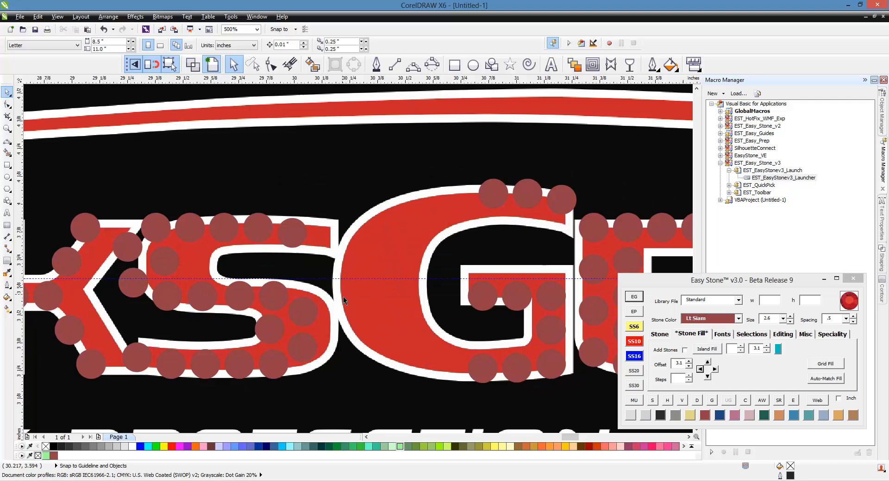
pyautogui.click(488, 375)
pyautogui.moveTo(489, 375); pyautogui.dragTo(347, 279)
pyautogui.press('Escape')
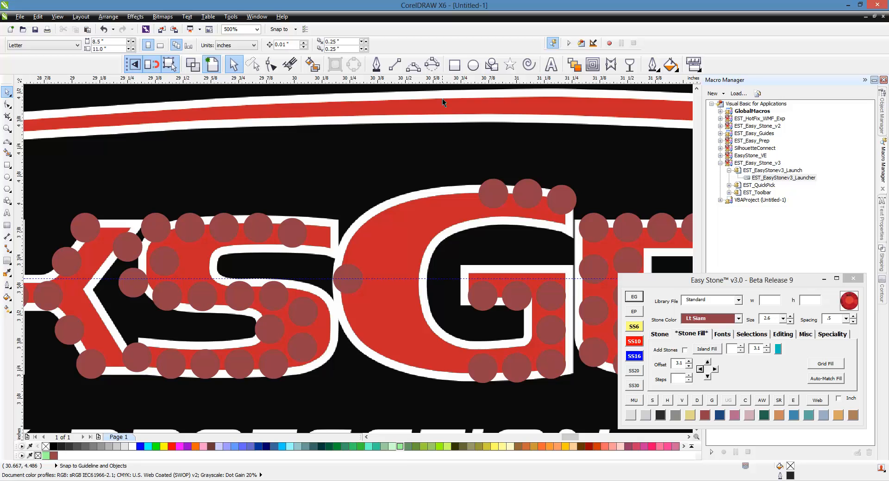
# Step: Draw a three-point curve about 0.65 by 0.39 inches from the G's left stone to its leftmost top stone, following the outer edge
pyautogui.click(412, 65)
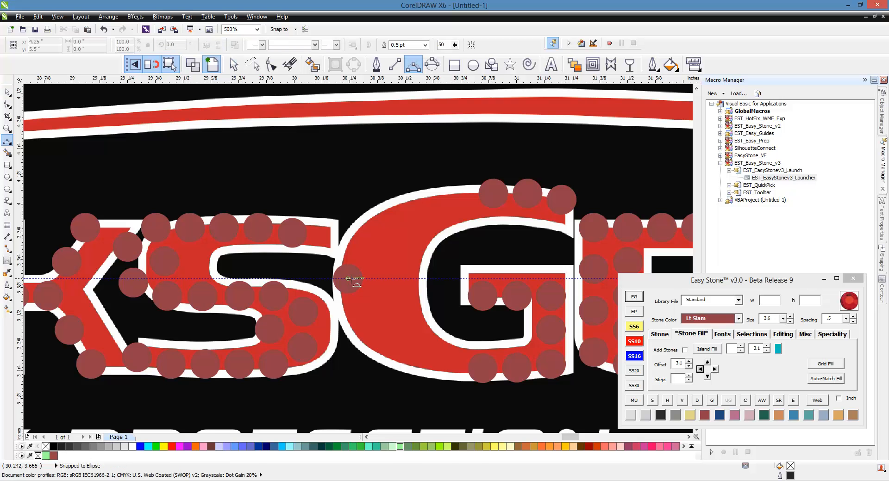
pyautogui.moveTo(348, 278); pyautogui.dragTo(492, 192)
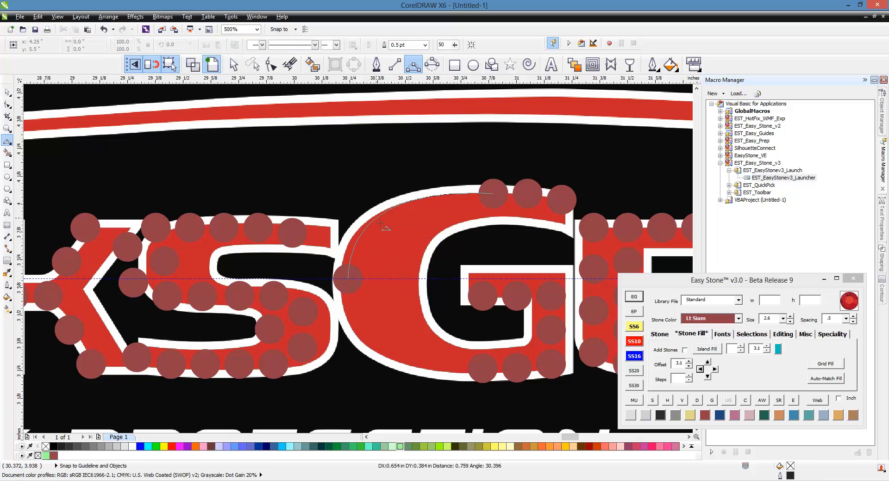
pyautogui.click(380, 224)
# Step: Add SS10 Lt Siam stones along the curve on the G's upper left edge
pyautogui.click(659, 333)
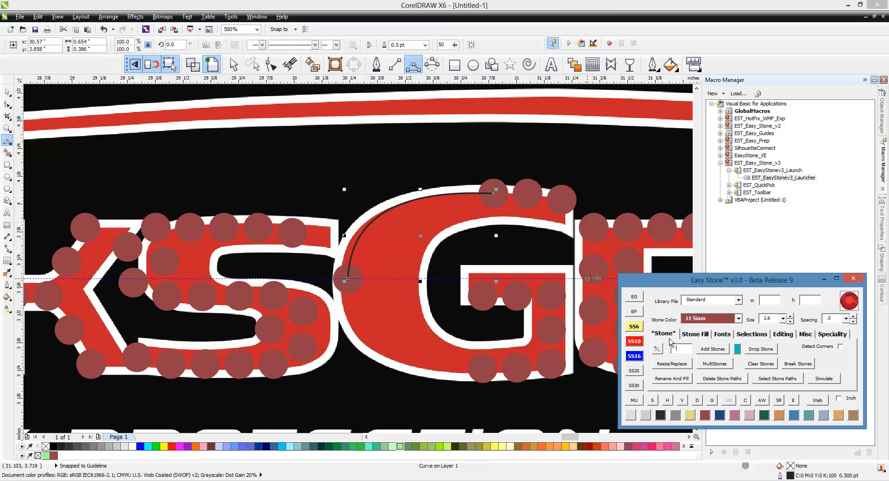
pyautogui.click(634, 341)
pyautogui.click(718, 353)
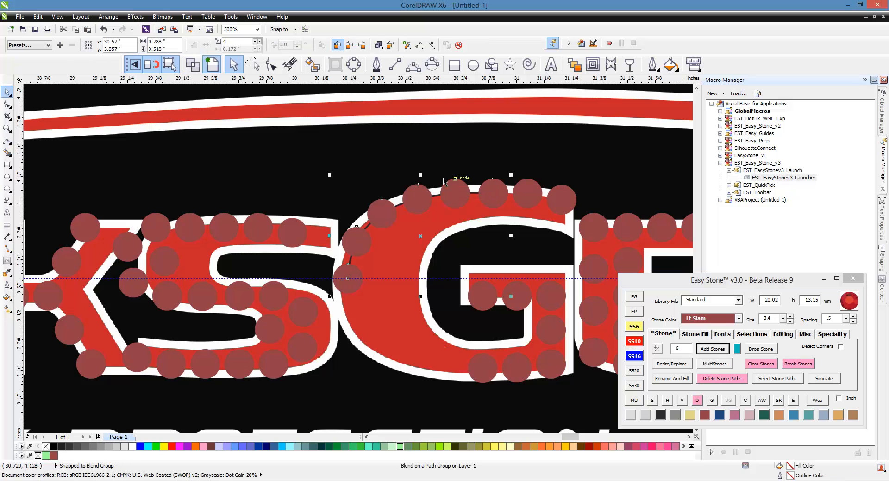
pyautogui.moveTo(428, 181); pyautogui.dragTo(417, 323)
pyautogui.rightClick(417, 323)
pyautogui.moveTo(353, 315); pyautogui.dragTo(353, 285)
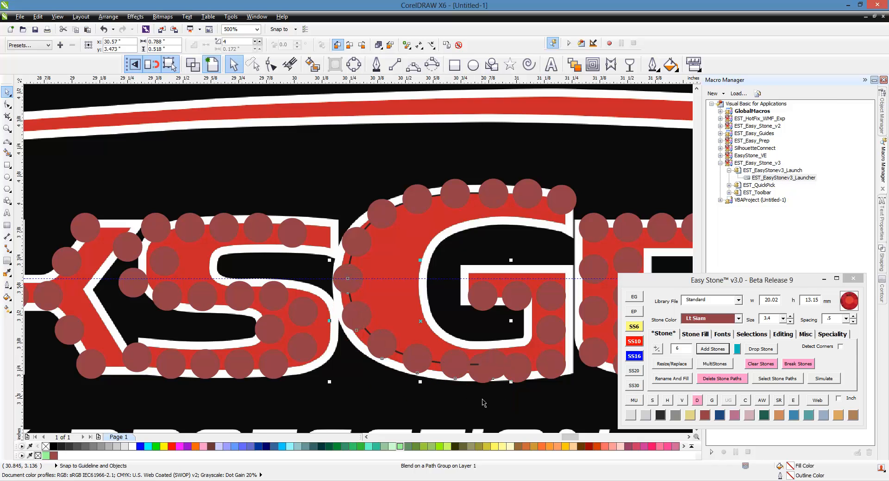
pyautogui.press('Escape')
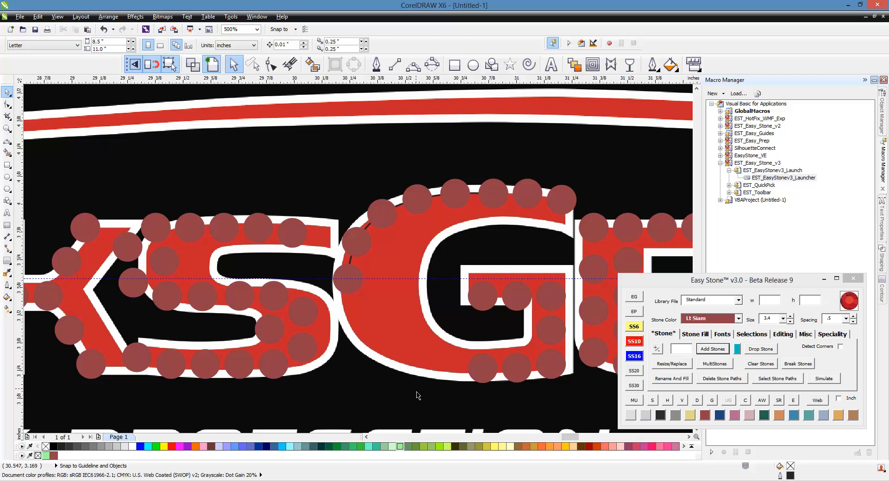
# Step: Draw a three-point curve along the G's lower-left outline and add 3.4 mm Lt Siam stones along it
pyautogui.click(413, 65)
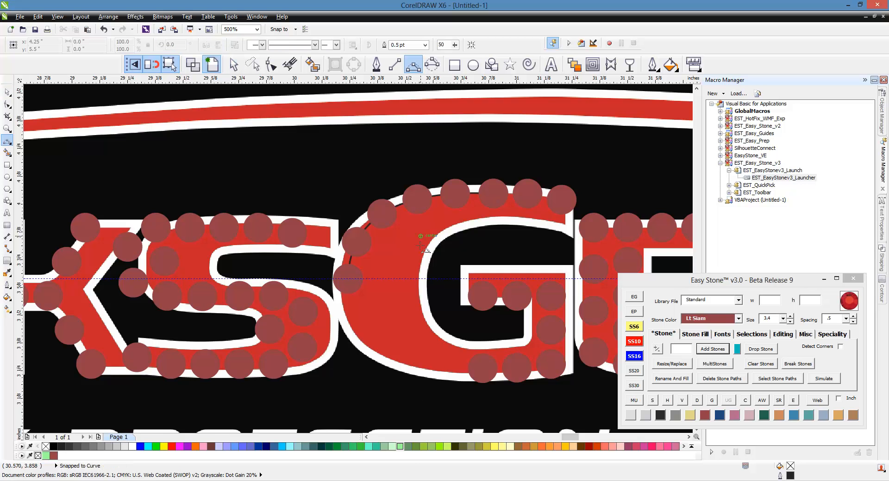
pyautogui.moveTo(343, 278); pyautogui.dragTo(483, 369)
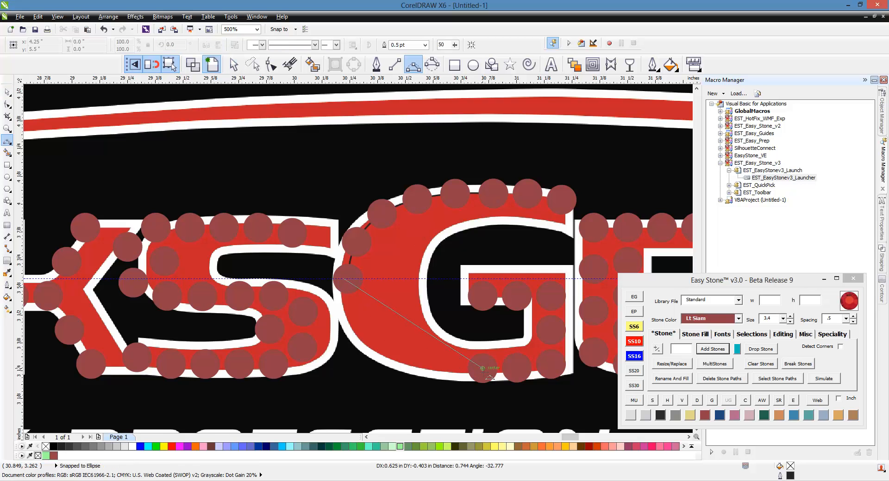
pyautogui.click(383, 358)
pyautogui.click(714, 362)
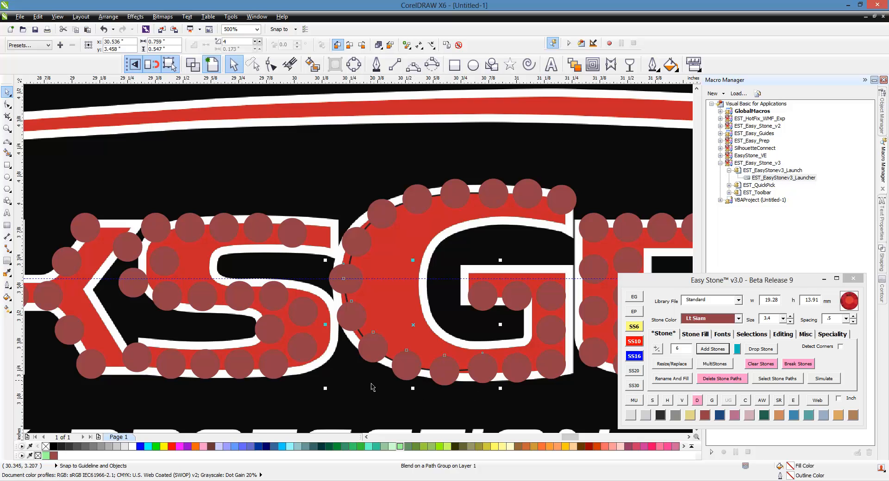
# Step: Delete the stone paths of the lower and upper stone curves on the G, leaving individual stones
pyautogui.click(717, 379)
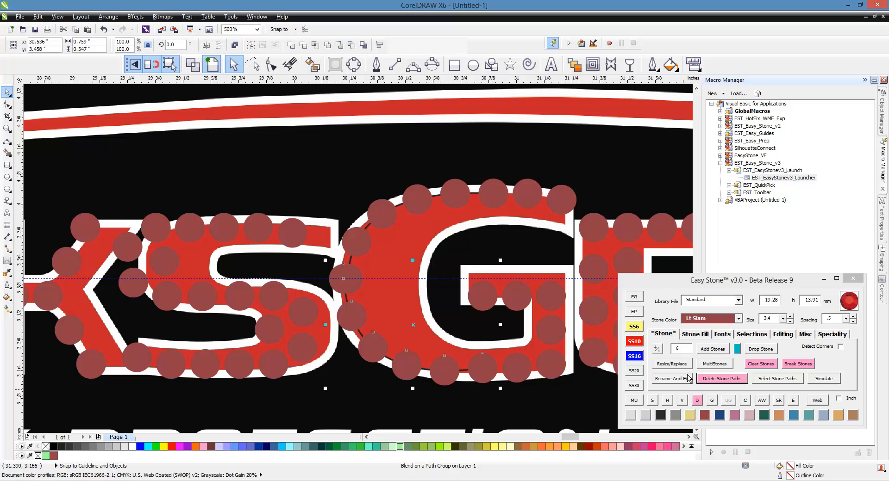
pyautogui.click(350, 261)
pyautogui.click(343, 278)
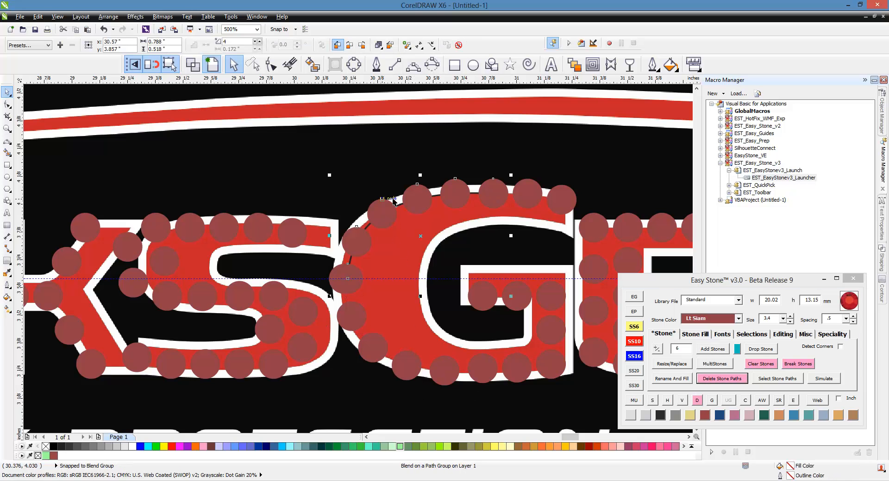
pyautogui.click(735, 382)
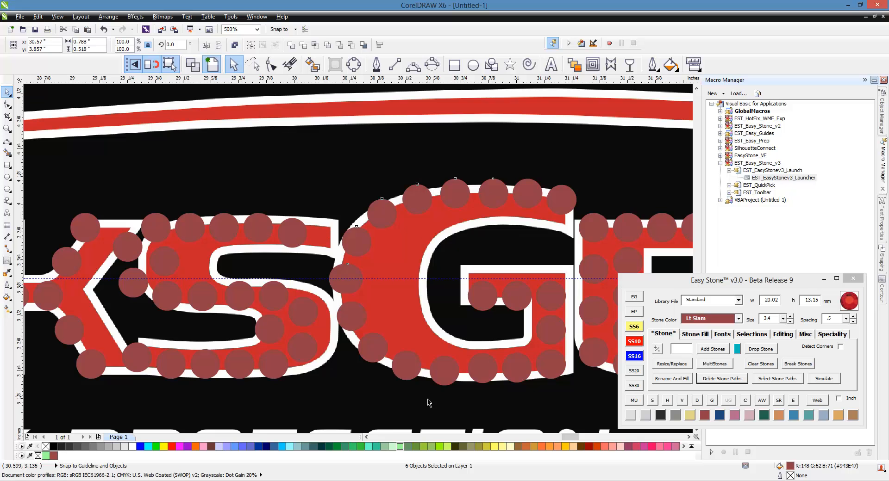
pyautogui.press('Escape')
# Step: Delete the duplicate stone overlapping another at the leftmost point of the G
pyautogui.scroll(4, 328, 273)
pyautogui.click(328, 273)
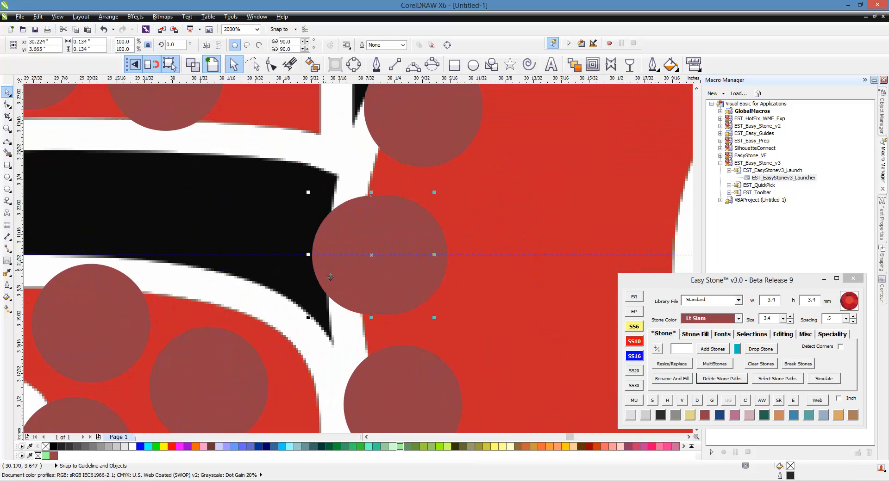
pyautogui.press('Escape')
pyautogui.scroll(-2, 348, 234)
pyautogui.scroll(-2, 446, 351)
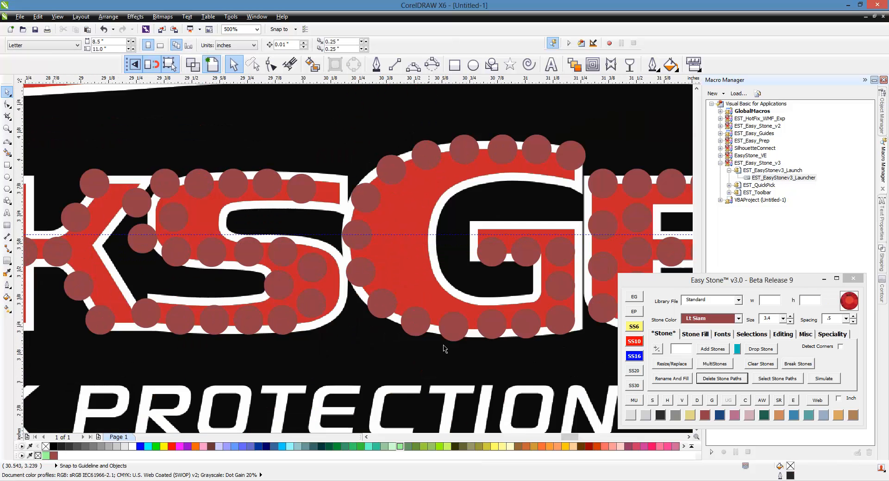
# Step: Reposition the stones along the G's lower-left curve slightly inward to even out their arc
pyautogui.scroll(2, 476, 349)
pyautogui.scroll(-2, 463, 313)
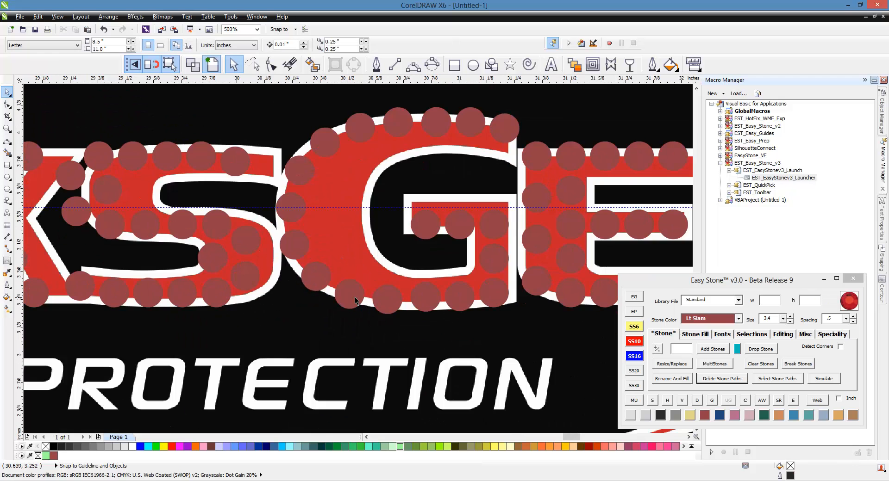
pyautogui.scroll(2, 389, 307)
pyautogui.scroll(2, 391, 309)
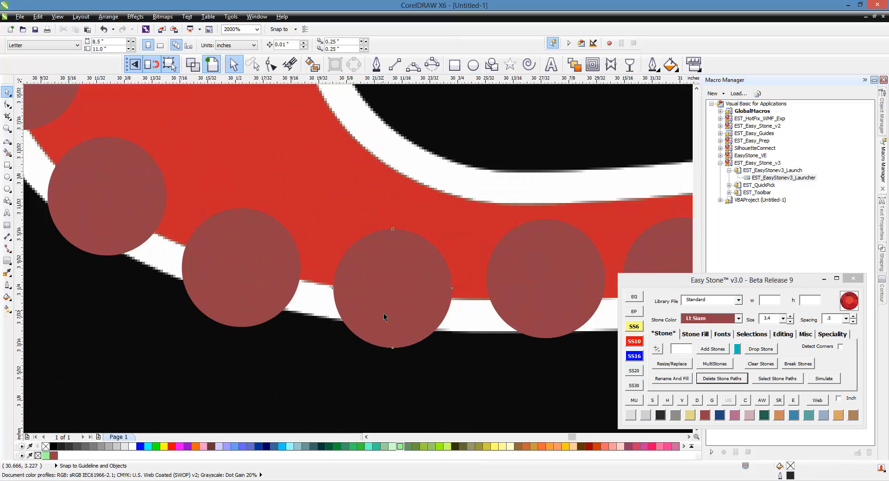
pyautogui.click(383, 313)
pyautogui.moveTo(256, 284); pyautogui.dragTo(284, 239)
pyautogui.scroll(-1, 401, 329)
pyautogui.scroll(1, 222, 247)
pyautogui.scroll(-1, 328, 332)
pyautogui.scroll(1, 236, 235)
pyautogui.scroll(-2, 419, 329)
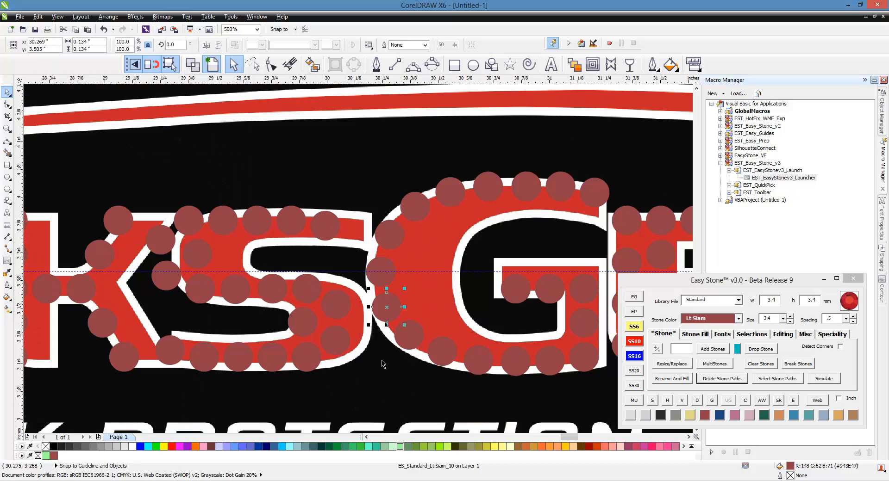
pyautogui.scroll(-1, 382, 365)
# Step: Move the middle stone on the G's top arc slightly upward to smooth the curve
pyautogui.scroll(2, 460, 280)
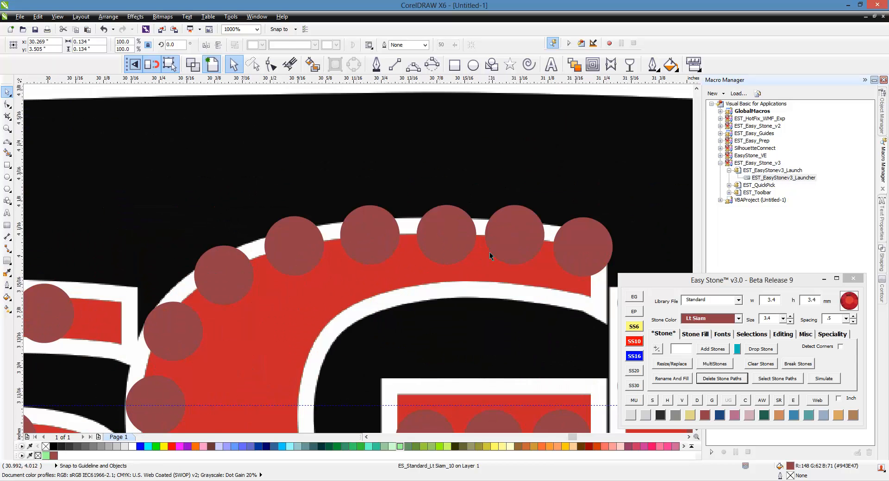
pyautogui.scroll(1, 490, 252)
pyautogui.moveTo(399, 250); pyautogui.dragTo(395, 227)
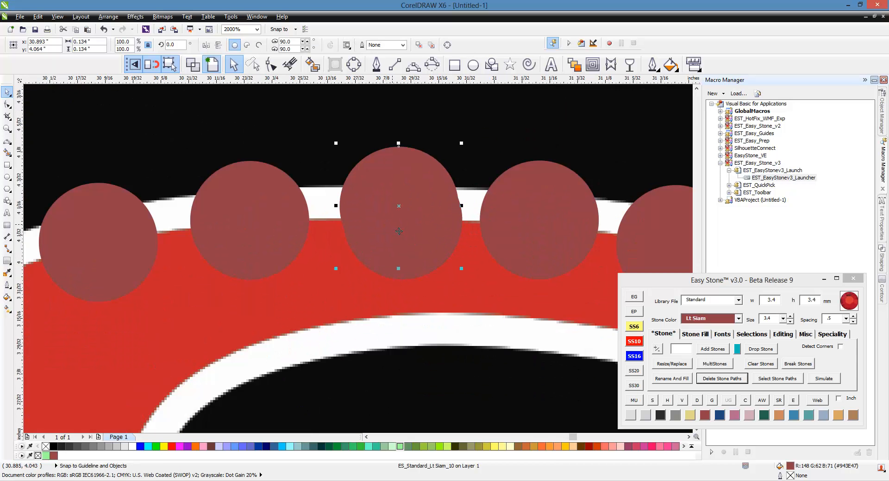
pyautogui.scroll(-2, 401, 252)
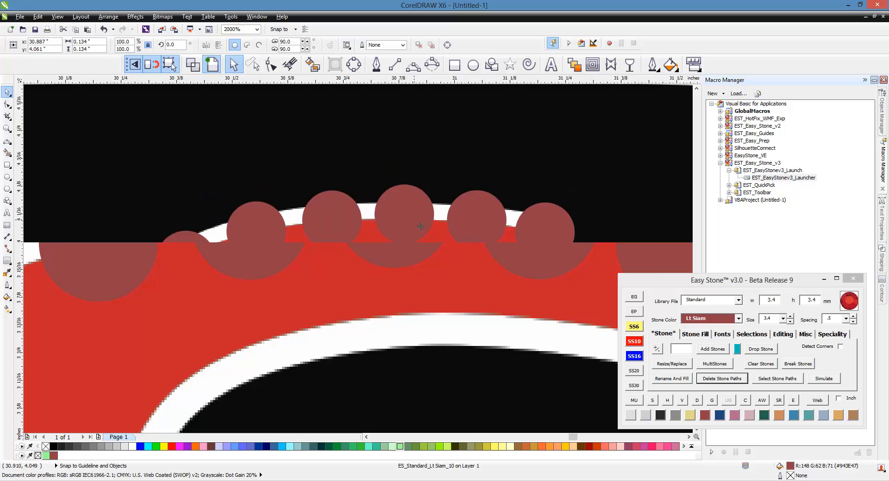
pyautogui.press('Escape')
pyautogui.scroll(-1, 417, 257)
pyautogui.scroll(1, 435, 258)
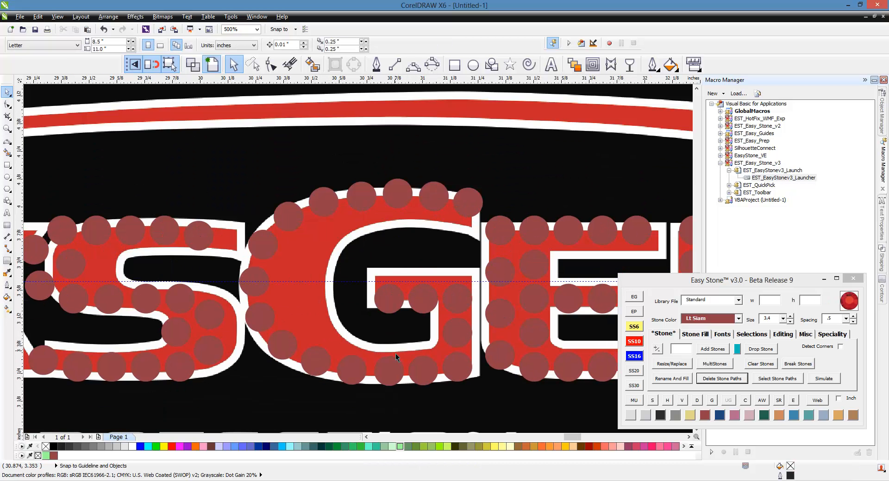
# Step: Re-space the stones along the G's outer curve, from the upper-right end around to the bottom edge
pyautogui.click(465, 202)
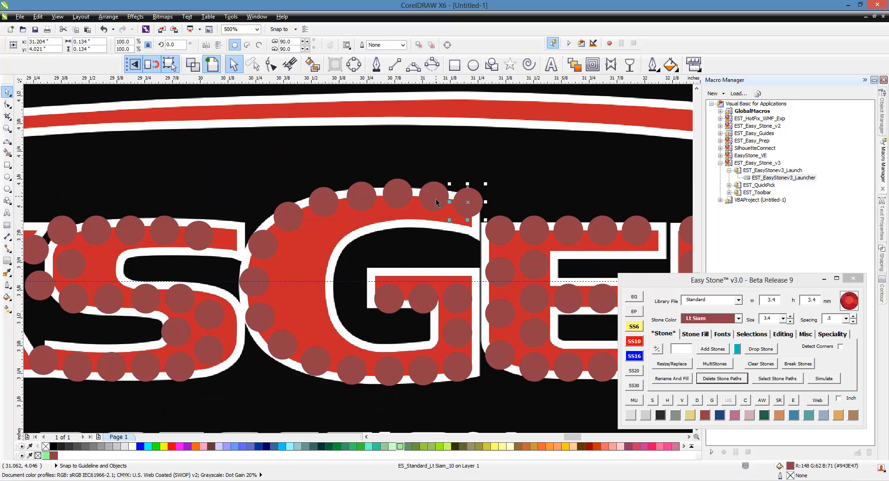
pyautogui.keyDown('shift'); pyautogui.click(435, 199); pyautogui.keyUp('shift')
pyautogui.keyDown('shift'); pyautogui.click(394, 196); pyautogui.keyUp('shift')
pyautogui.keyDown('shift'); pyautogui.click(363, 196); pyautogui.keyUp('shift')
pyautogui.keyDown('shift'); pyautogui.click(323, 202); pyautogui.keyUp('shift')
pyautogui.keyDown('shift'); pyautogui.click(288, 211); pyautogui.keyUp('shift')
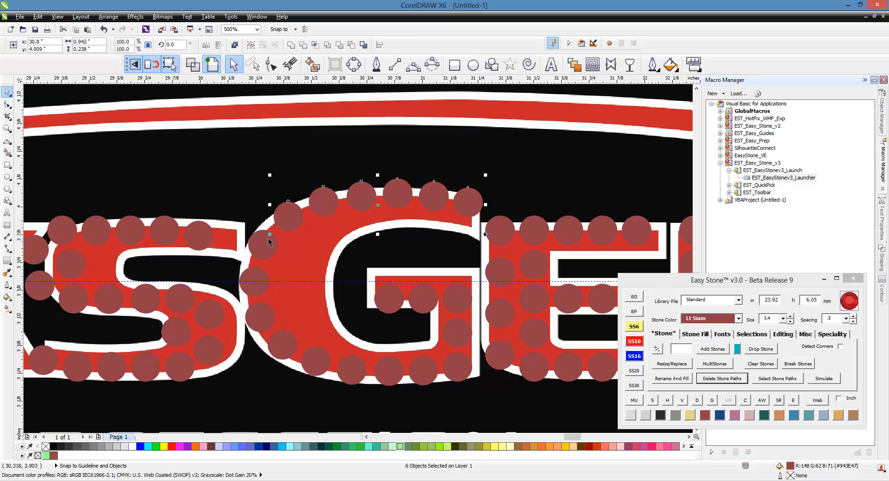
pyautogui.keyDown('shift'); pyautogui.click(265, 240); pyautogui.keyUp('shift')
pyautogui.keyDown('shift'); pyautogui.click(257, 281); pyautogui.keyUp('shift')
pyautogui.keyDown('shift'); pyautogui.click(280, 346); pyautogui.keyUp('shift')
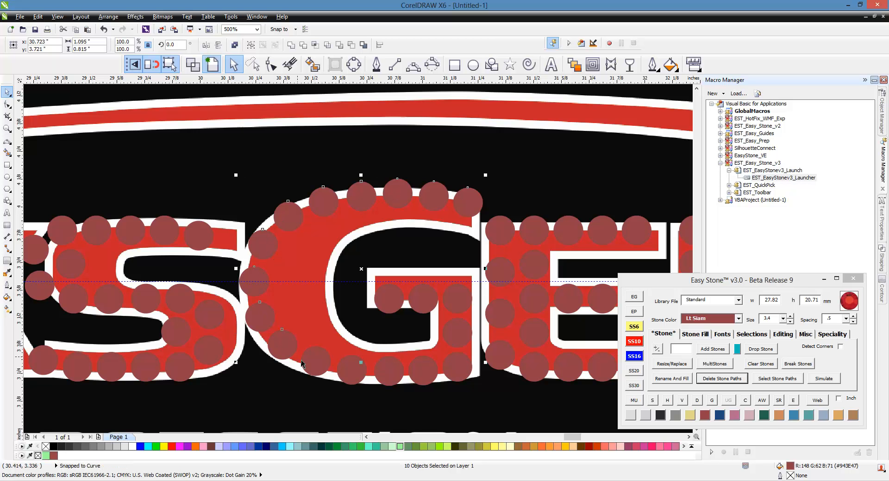
pyautogui.keyDown('shift'); pyautogui.click(316, 361); pyautogui.keyUp('shift')
pyautogui.keyDown('shift'); pyautogui.click(352, 370); pyautogui.keyUp('shift')
pyautogui.keyDown('shift'); pyautogui.click(396, 377); pyautogui.keyUp('shift')
pyautogui.keyDown('shift'); pyautogui.click(430, 376); pyautogui.keyUp('shift')
pyautogui.click(782, 335)
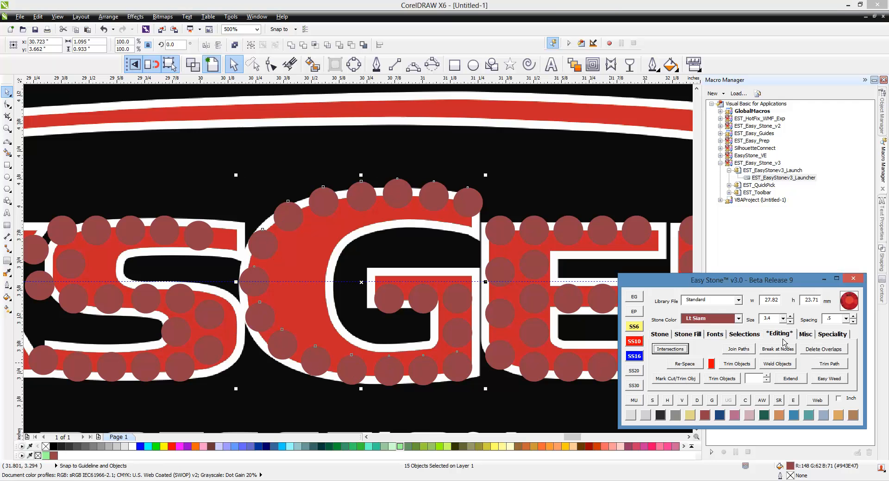
pyautogui.click(685, 365)
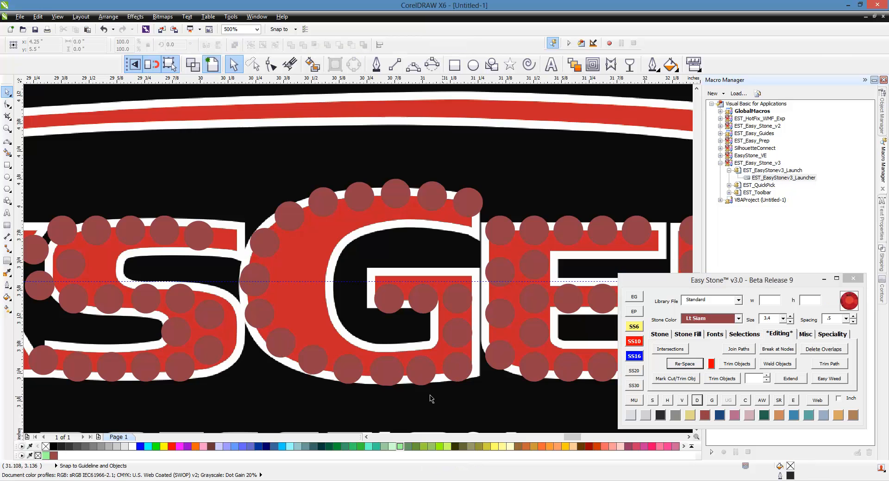
# Step: Delete the overlapping duplicate stones at the bottom edge and at the leftmost point of the G
pyautogui.scroll(2, 433, 397)
pyautogui.click(376, 334)
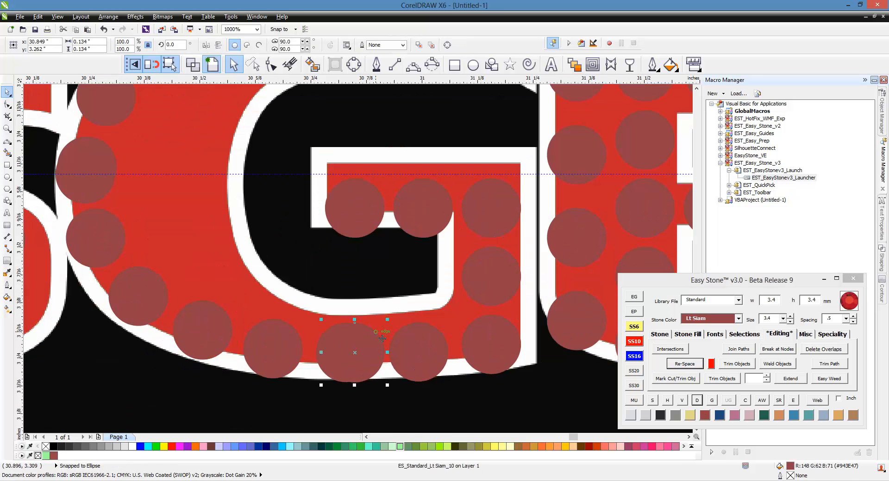
pyautogui.press('Delete')
pyautogui.scroll(-2, 392, 380)
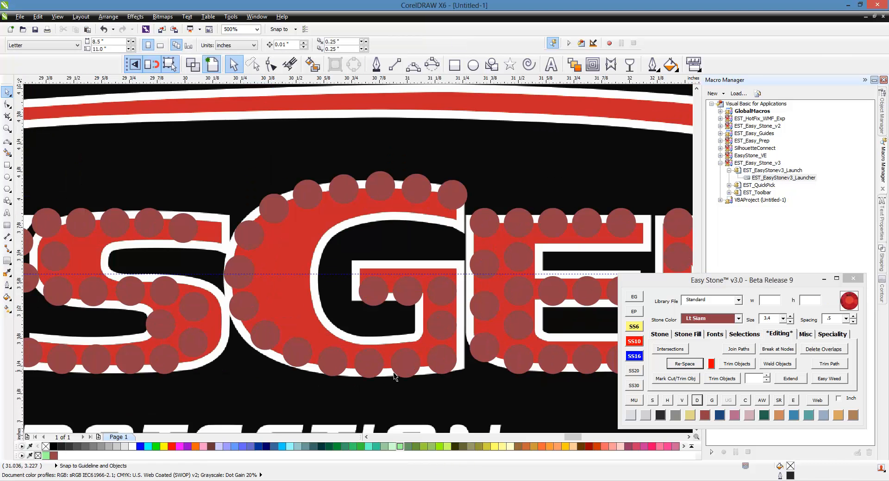
pyautogui.scroll(4, 234, 284)
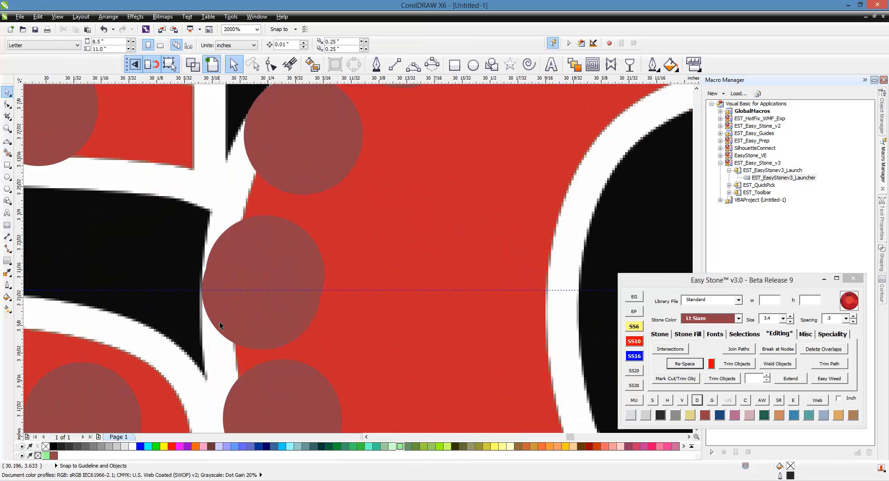
pyautogui.click(214, 329)
pyautogui.press('Delete')
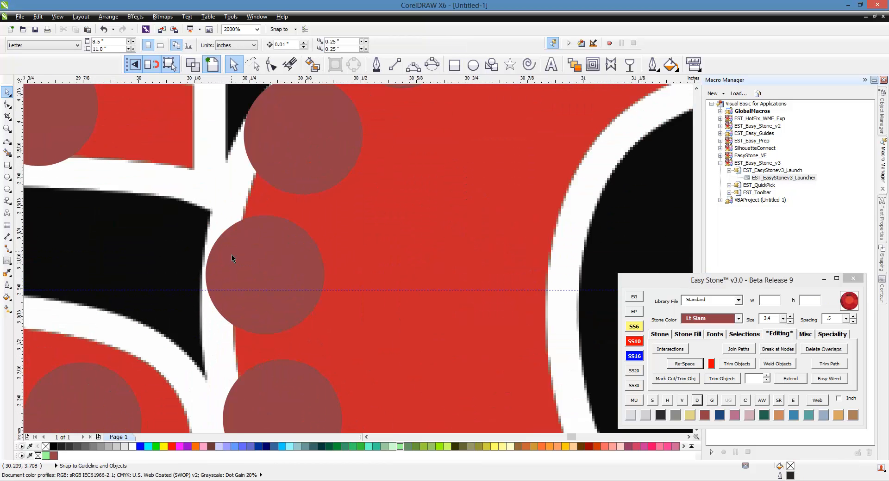
# Step: Examine the stone spacing around the G and its neighbouring letters
pyautogui.scroll(-2, 230, 262)
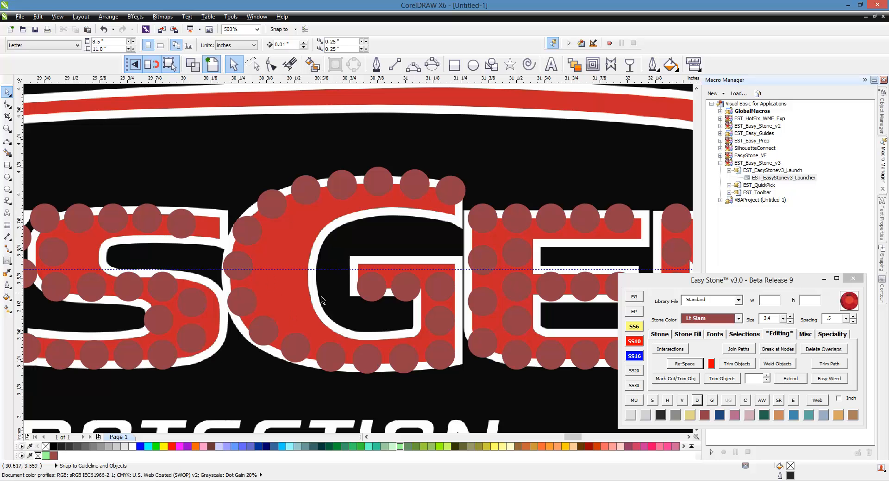
pyautogui.scroll(-1, 323, 300)
pyautogui.scroll(2, 282, 285)
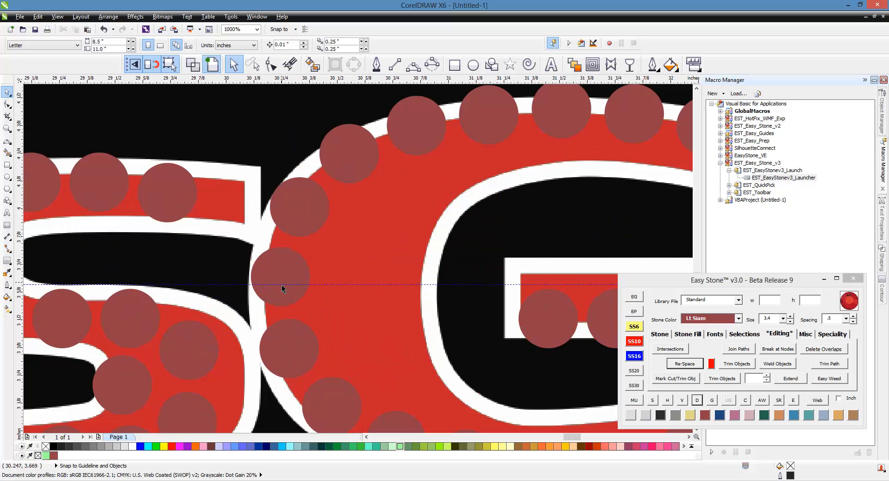
pyautogui.scroll(-1, 282, 285)
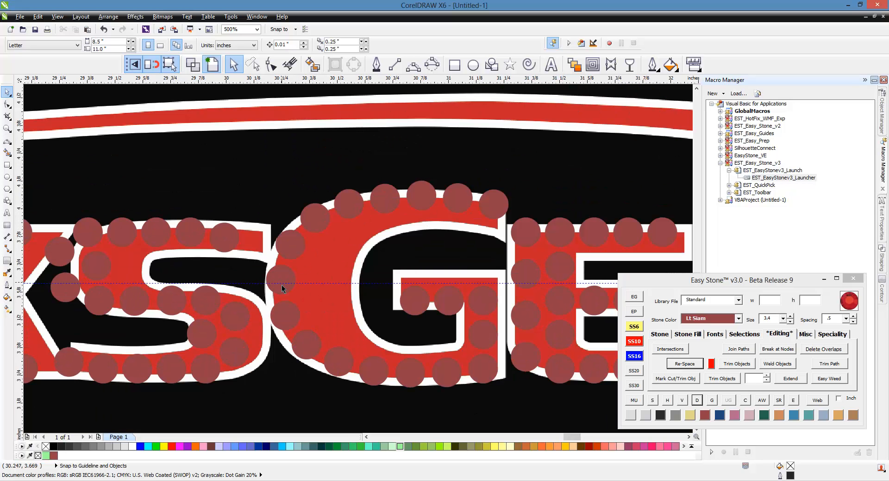
pyautogui.scroll(-1, 481, 283)
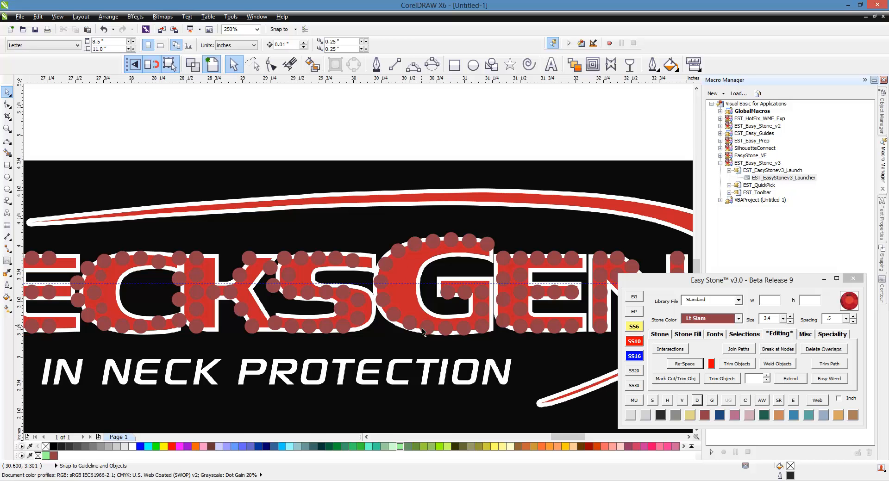
pyautogui.scroll(1, 407, 312)
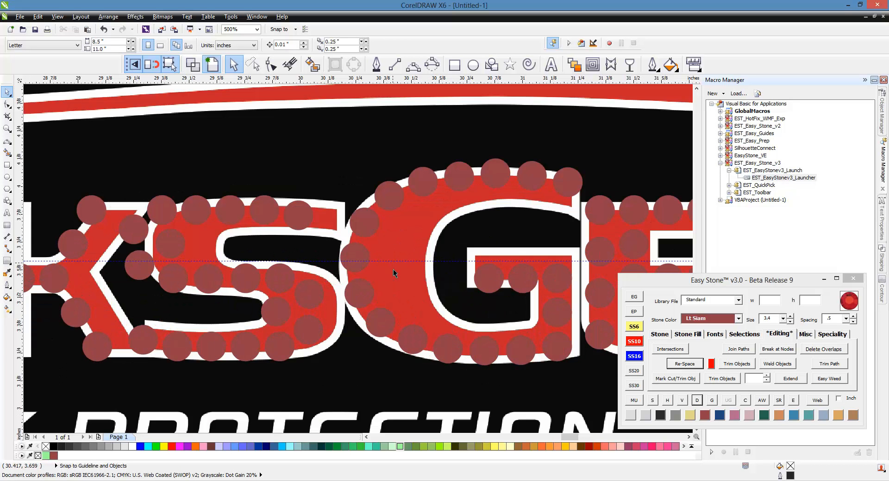
pyautogui.scroll(1, 397, 280)
pyautogui.scroll(-1, 403, 308)
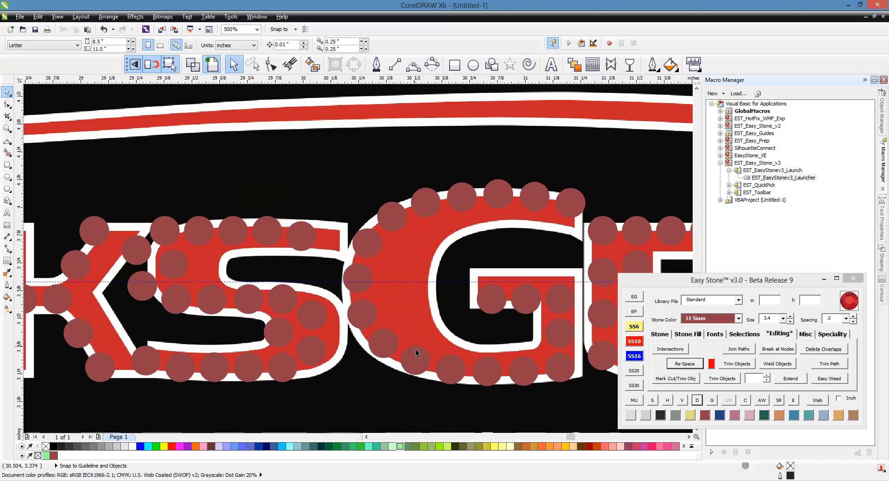
# Step: Copy a stone from the G's lower curve to its inner lower-left edge and change the copy to size SS6
pyautogui.scroll(1, 415, 349)
pyautogui.click(424, 361)
pyautogui.moveTo(424, 361); pyautogui.dragTo(464, 308)
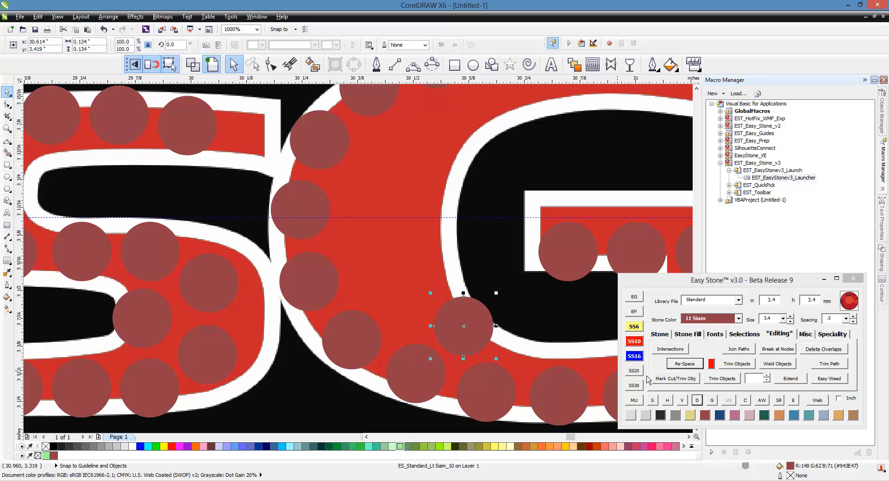
pyautogui.click(634, 326)
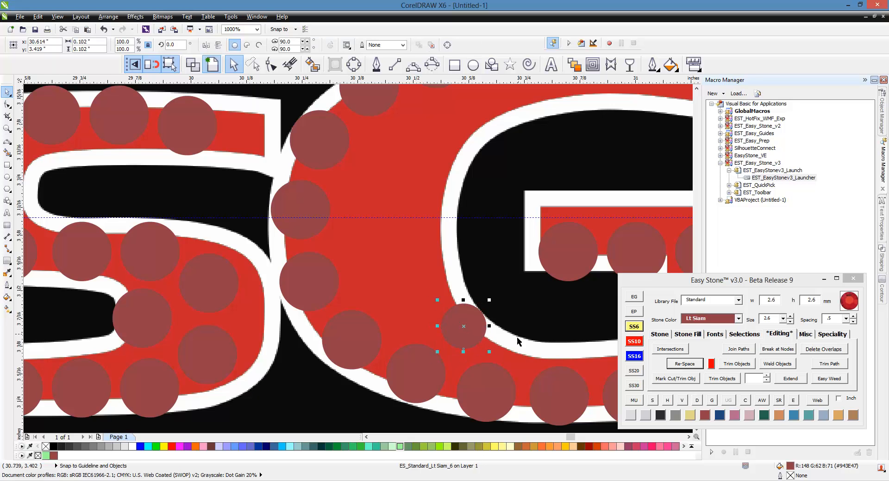
pyautogui.scroll(1, 509, 336)
pyautogui.moveTo(459, 342); pyautogui.dragTo(462, 349)
# Step: Place two copies of a 3.4 mm stone along the inner lower-left part of the G, above the SS6 stone
pyautogui.moveTo(348, 396); pyautogui.dragTo(337, 254)
pyautogui.rightClick(253, 166)
pyautogui.moveTo(332, 286); pyautogui.dragTo(251, 164)
pyautogui.scroll(-2, 302, 323)
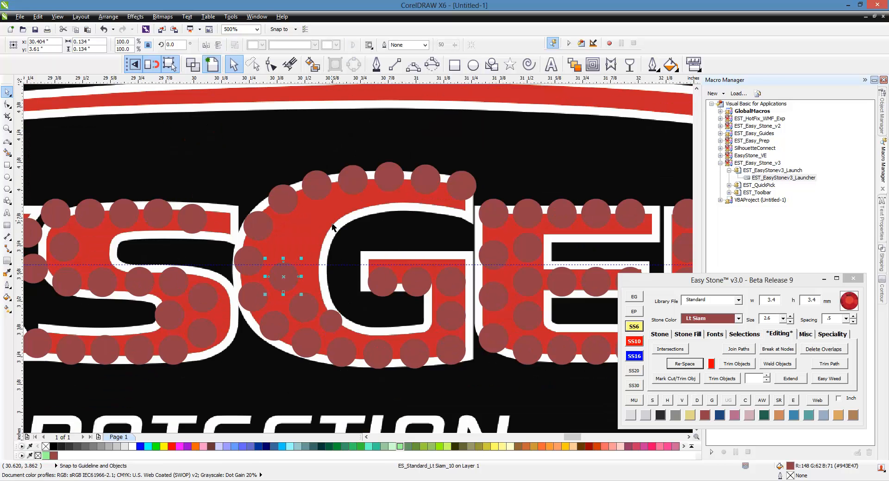
# Step: Copy the SS6 stone from the G's inner lower edge to its inner upper-left edge
pyautogui.press('Escape')
pyautogui.scroll(1, 331, 189)
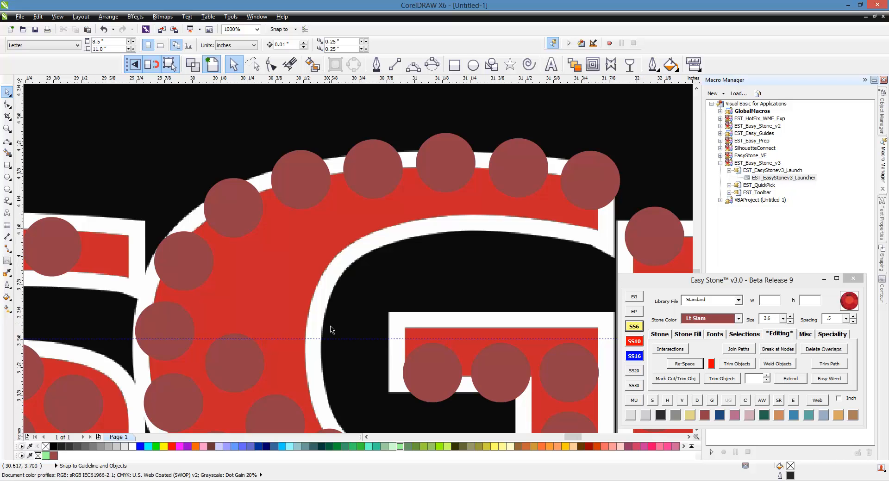
pyautogui.scroll(-1, 333, 383)
pyautogui.moveTo(333, 382); pyautogui.dragTo(344, 274)
pyautogui.scroll(2, 345, 275)
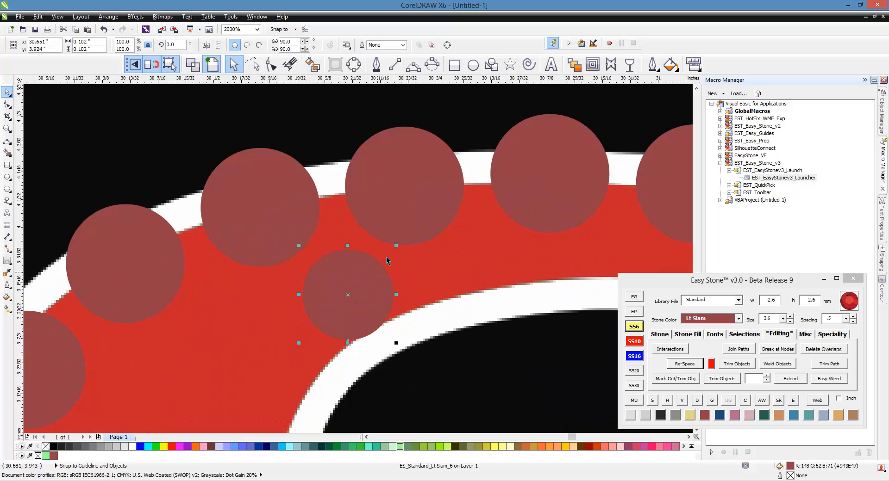
# Step: Place two 3.4 mm stone copies along the G's inner upper-left side, between the new SS6 stone and the existing inner stones
pyautogui.scroll(-1, 387, 260)
pyautogui.moveTo(272, 258); pyautogui.dragTo(325, 306)
pyautogui.scroll(-1, 379, 253)
pyautogui.scroll(1, 333, 297)
pyautogui.moveTo(357, 269); pyautogui.dragTo(308, 306)
pyautogui.scroll(-1, 317, 264)
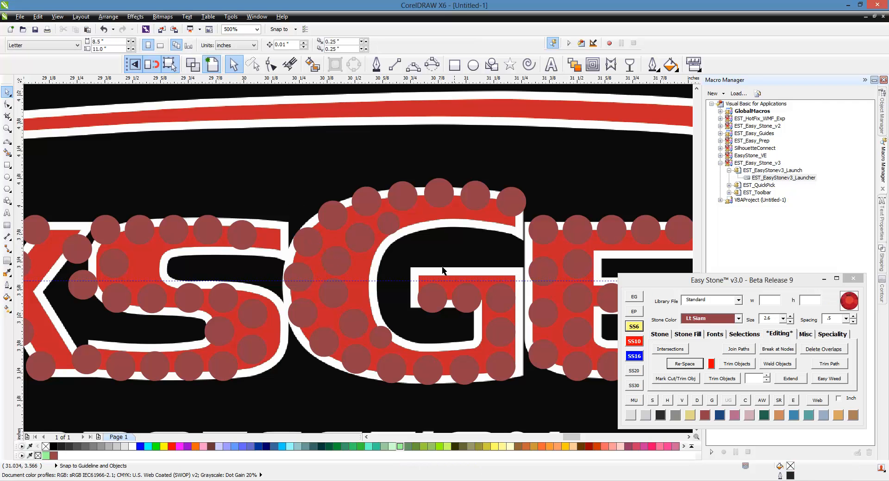
# Step: Re-space the six inner stones along the G's left curve and delete the leftover path
pyautogui.click(388, 233)
pyautogui.keyDown('shift'); pyautogui.click(360, 243); pyautogui.keyUp('shift')
pyautogui.keyDown('shift'); pyautogui.click(335, 266); pyautogui.keyUp('shift')
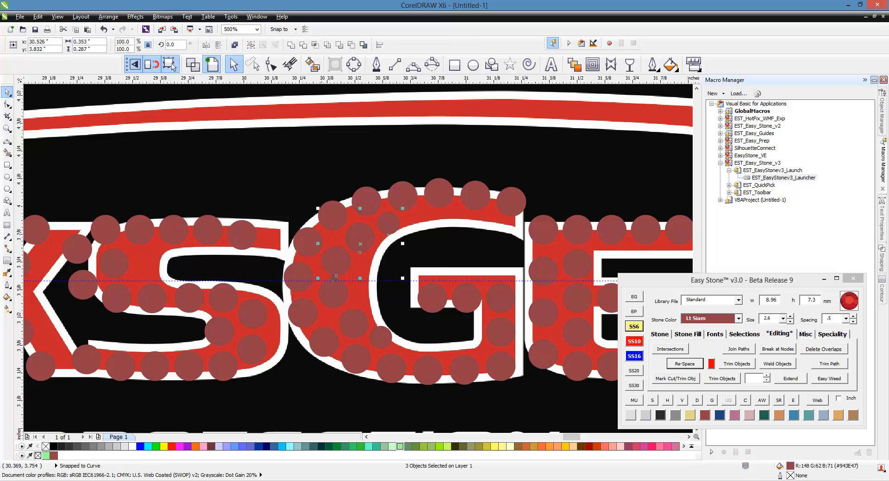
pyautogui.keyDown('shift'); pyautogui.click(330, 296); pyautogui.keyUp('shift')
pyautogui.keyDown('shift'); pyautogui.click(353, 323); pyautogui.keyUp('shift')
pyautogui.keyDown('shift'); pyautogui.click(382, 340); pyautogui.keyUp('shift')
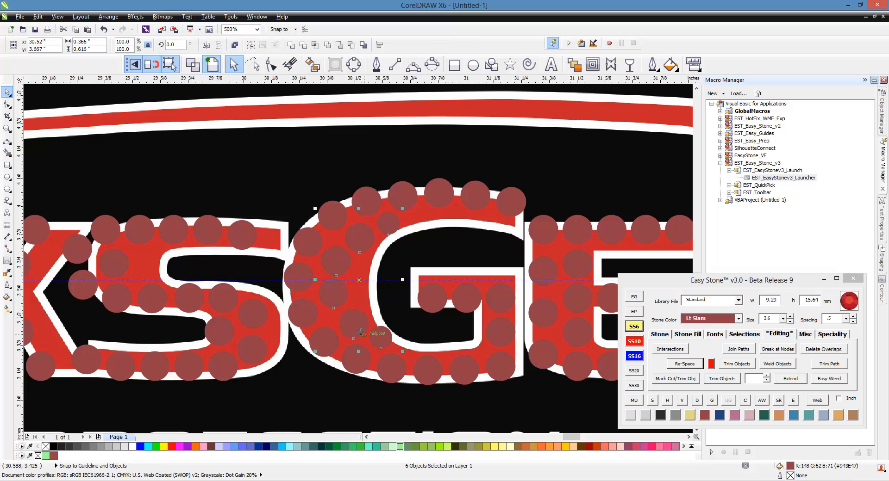
pyautogui.click(699, 370)
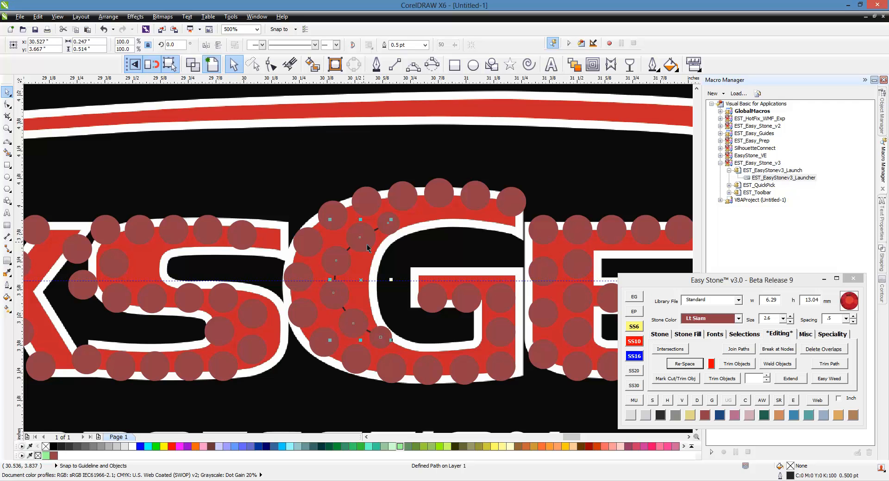
pyautogui.click(697, 401)
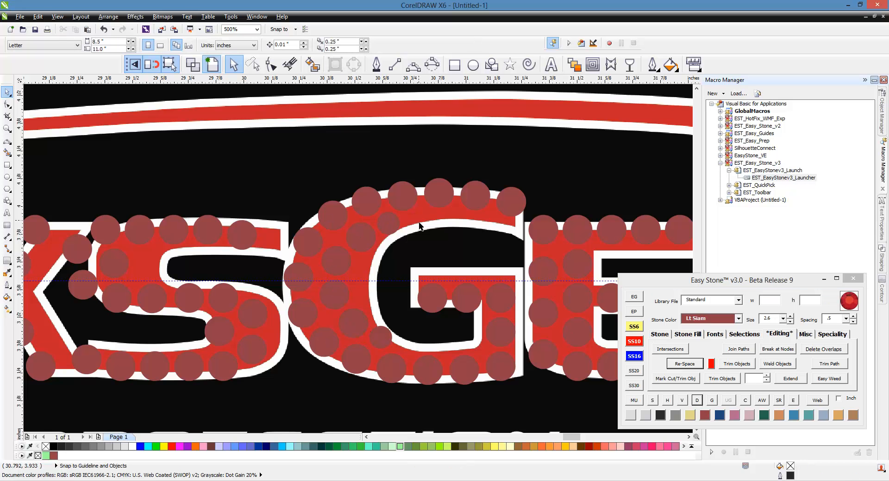
# Step: Copy all of the NecksGen lettering stones to the empty area below the logo
pyautogui.scroll(-2, 457, 224)
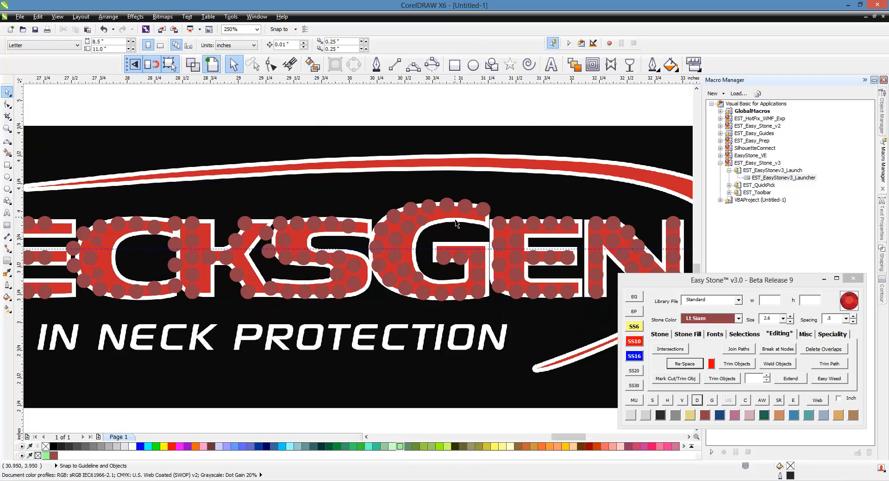
pyautogui.scroll(-2, 457, 225)
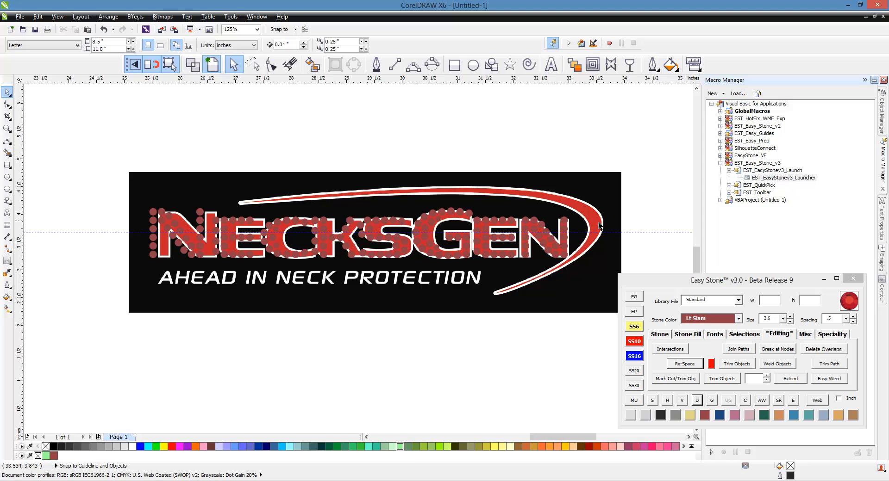
pyautogui.moveTo(645, 204); pyautogui.dragTo(117, 278)
pyautogui.scroll(-1, 228, 167)
pyautogui.moveTo(291, 204); pyautogui.dragTo(356, 352)
pyautogui.click(306, 372)
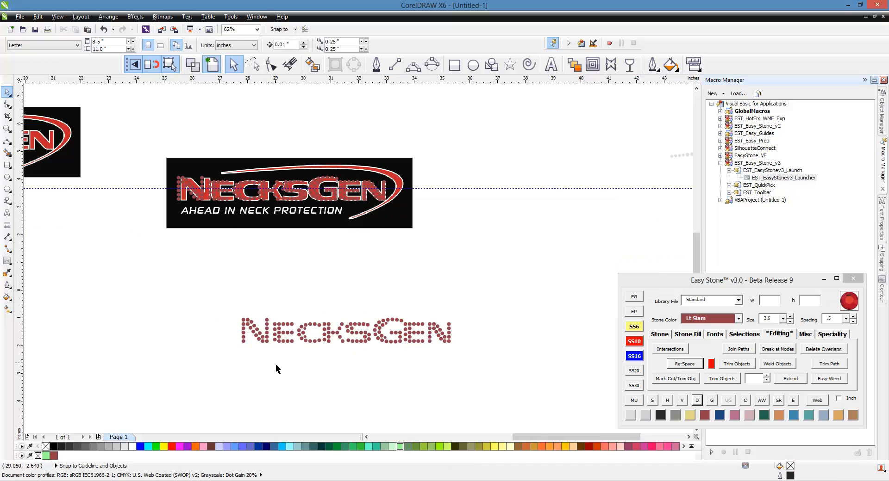
# Step: Nudge the copied N, E and C stones left to widen the gap before the K
pyautogui.scroll(1, 276, 365)
pyautogui.scroll(-1, 162, 241)
pyautogui.scroll(1, 218, 274)
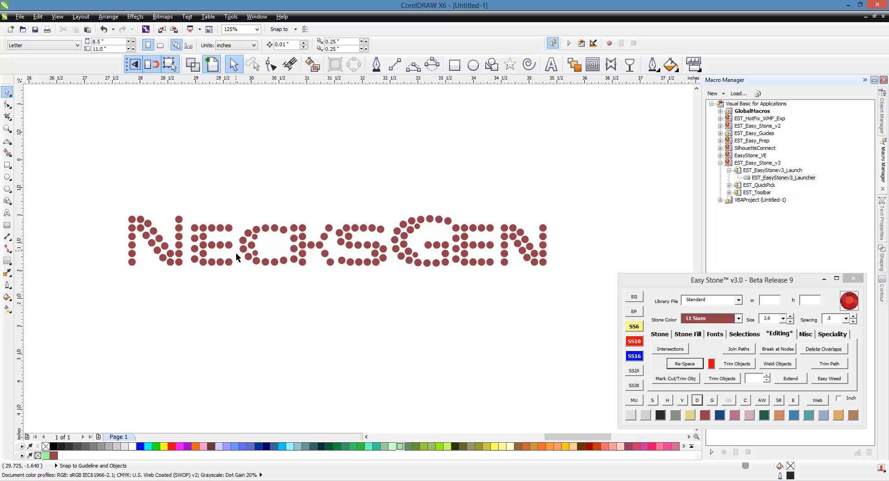
pyautogui.scroll(1, 235, 255)
pyautogui.scroll(-1, 288, 287)
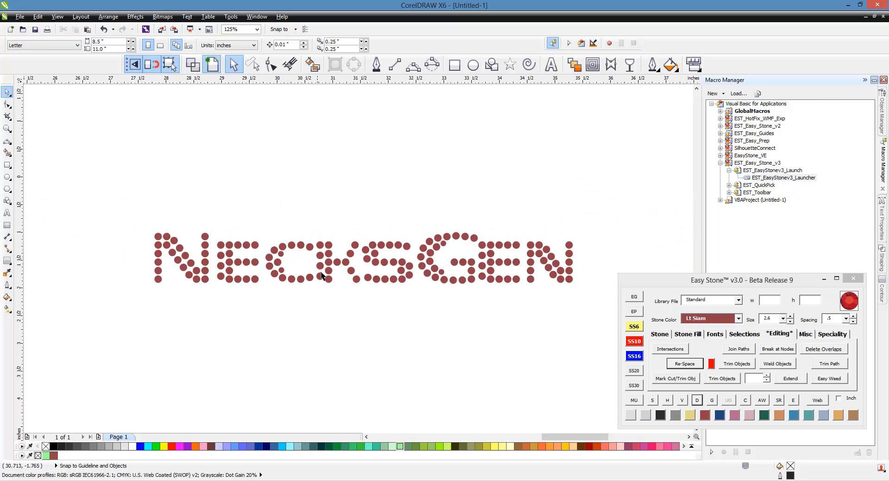
pyautogui.scroll(1, 208, 263)
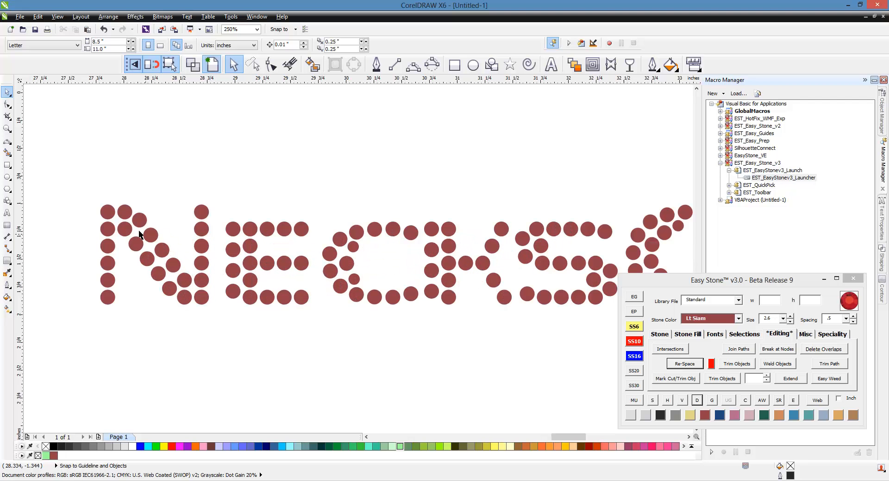
pyautogui.moveTo(81, 186); pyautogui.dragTo(425, 337)
pyautogui.press('Left')
pyautogui.press('Left')
pyautogui.press('Left')
pyautogui.press('Left')
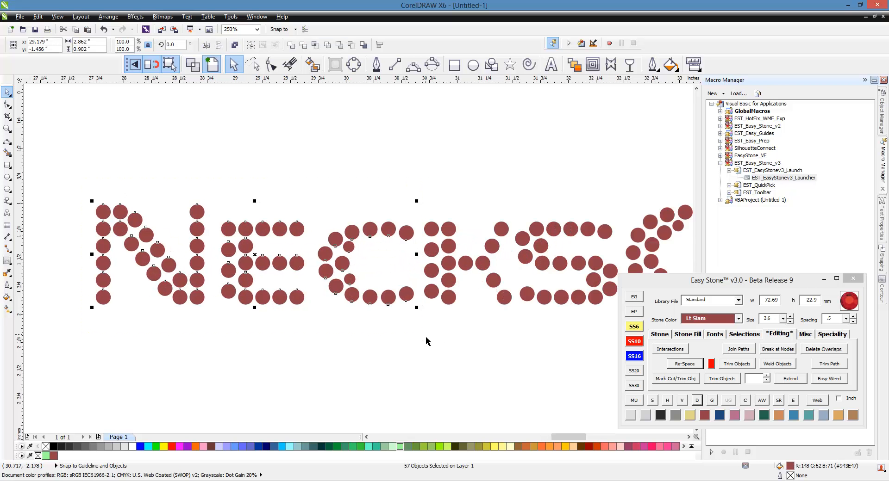
pyautogui.press('Left')
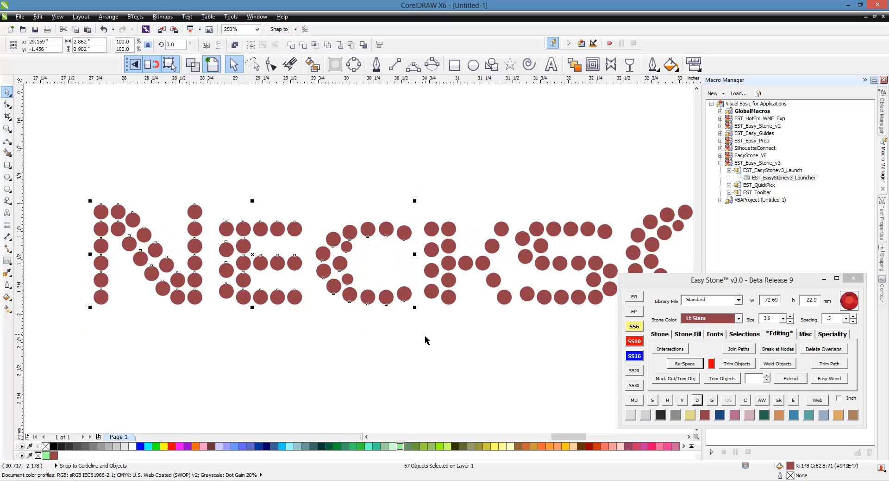
pyautogui.click(421, 336)
# Step: Nudge the N, E, C and K stones together slightly left, away from the S
pyautogui.moveTo(63, 181); pyautogui.dragTo(515, 332)
pyautogui.press('Left')
pyautogui.press('Left')
pyautogui.press('Left')
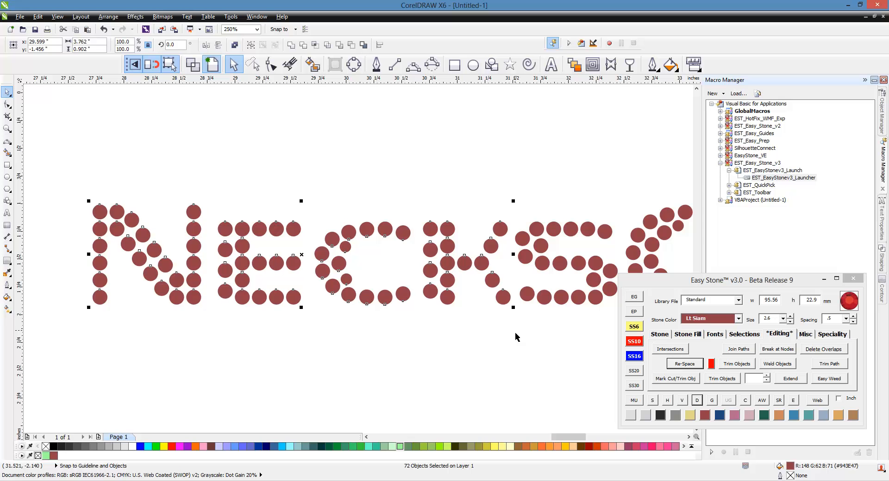
pyautogui.click(512, 346)
pyautogui.scroll(-2, 249, 191)
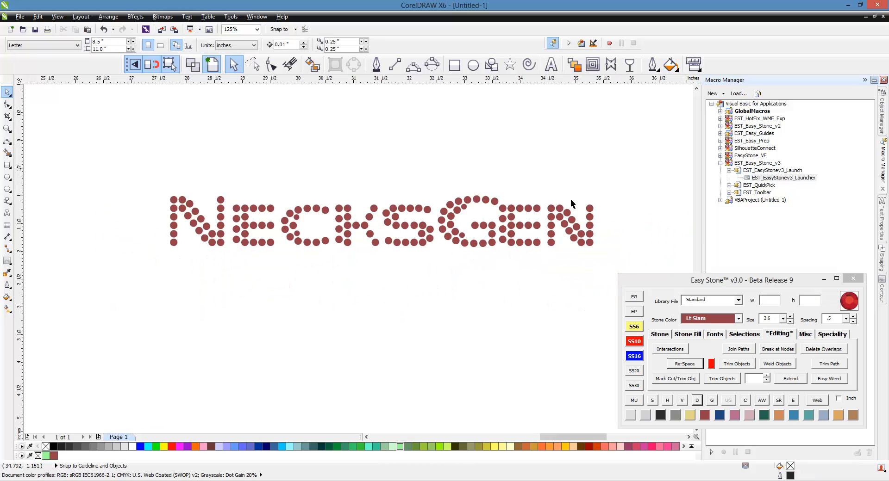
# Step: Nudge the last E and N right, away from the G, and check the lettering's overall size
pyautogui.moveTo(631, 179); pyautogui.dragTo(495, 257)
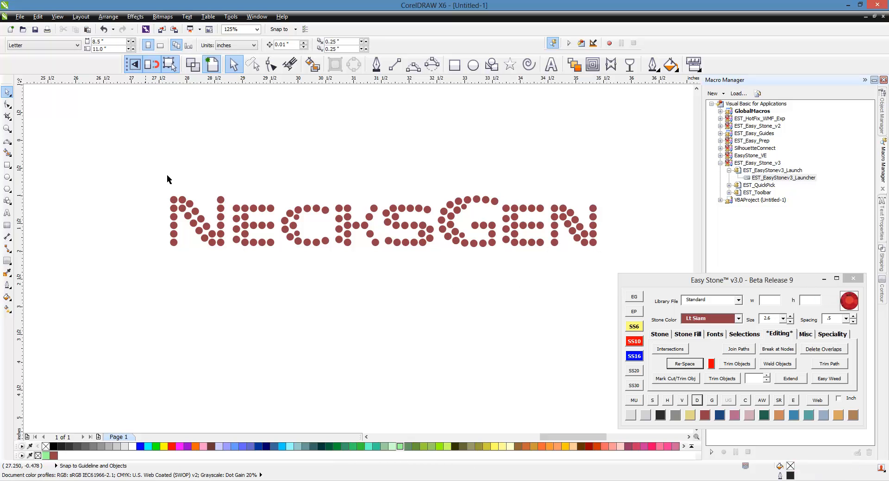
pyautogui.moveTo(145, 165); pyautogui.dragTo(637, 268)
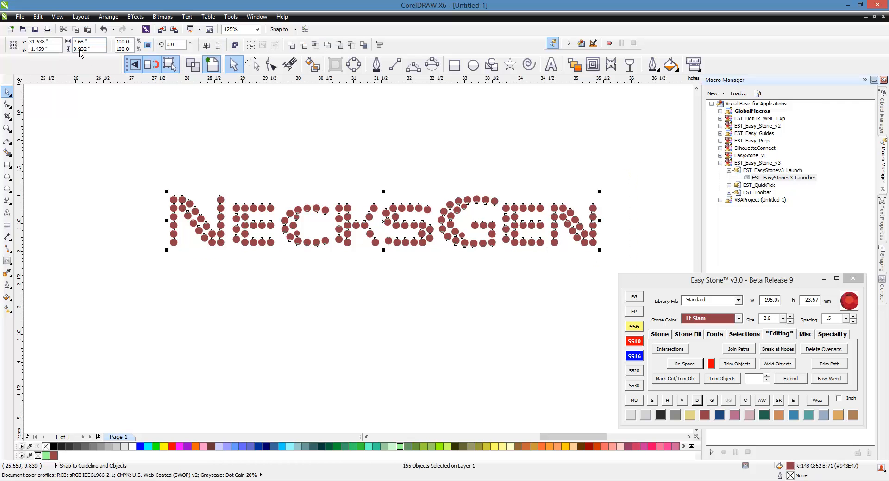
pyautogui.click(157, 115)
# Step: Move the grey swoosh stones from the far side of the workspace onto the copied lettering, curving around its end
pyautogui.scroll(-2, 282, 250)
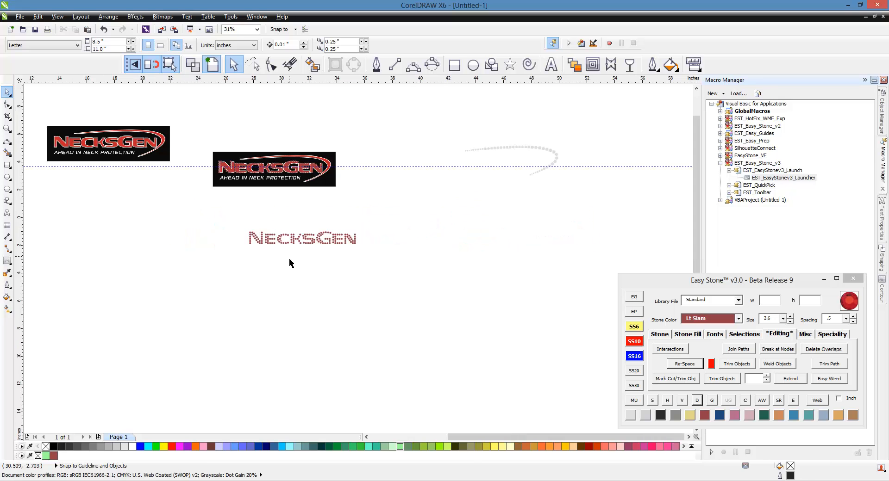
pyautogui.moveTo(238, 215); pyautogui.dragTo(492, 188)
pyautogui.moveTo(605, 136); pyautogui.dragTo(468, 198)
pyautogui.moveTo(560, 163); pyautogui.dragTo(379, 240)
pyautogui.scroll(4, 379, 236)
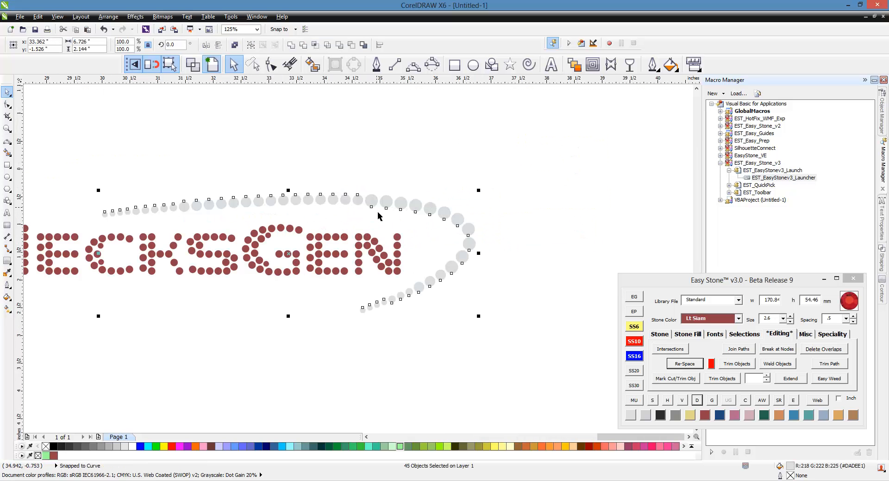
# Step: Nudge the swoosh stones left and slightly down around the lettering, to X 32.792" and Y -1.556"
pyautogui.press('Left')
pyautogui.press('Left')
pyautogui.press('Left')
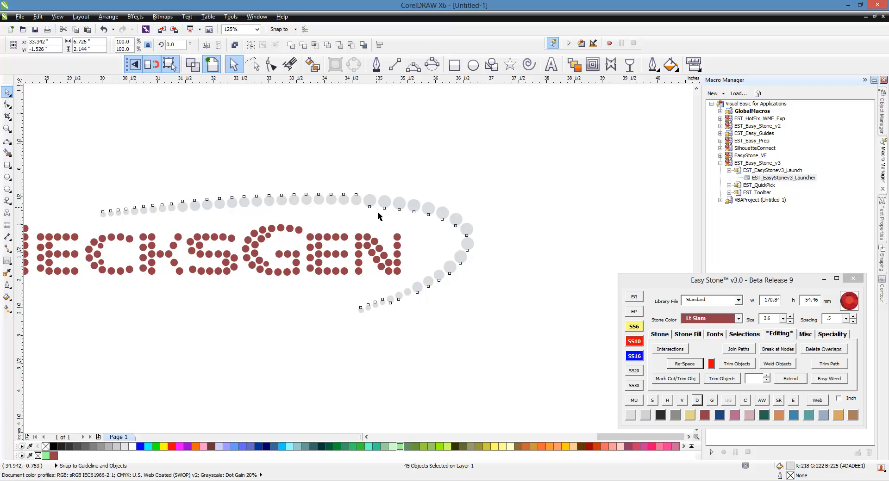
pyautogui.press('Left')
pyautogui.press('Left')
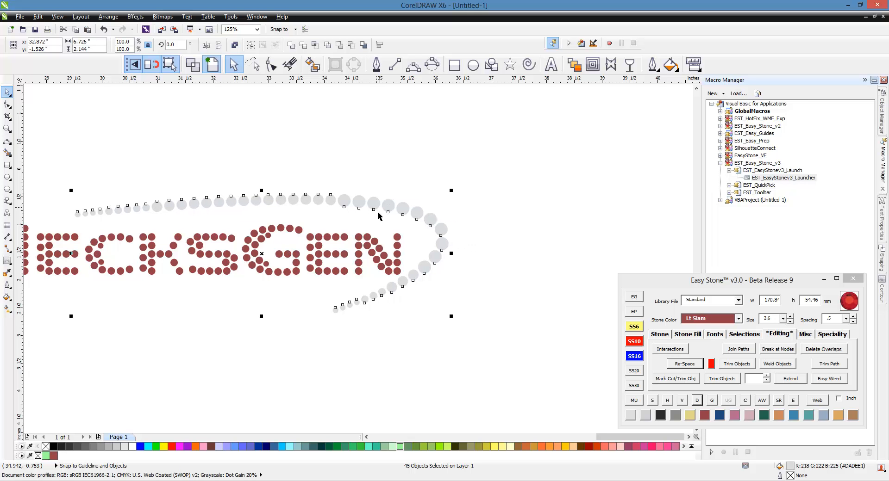
pyautogui.hotkey('ctrl', 'Up')
pyautogui.hotkey('ctrl', 'Left')
pyautogui.hotkey('ctrl', 'Left')
pyautogui.hotkey('ctrl', 'Left')
pyautogui.hotkey('ctrl', 'Left')
pyautogui.hotkey('ctrl', 'Left')
pyautogui.hotkey('ctrl', 'Left')
pyautogui.hotkey('ctrl', 'Left')
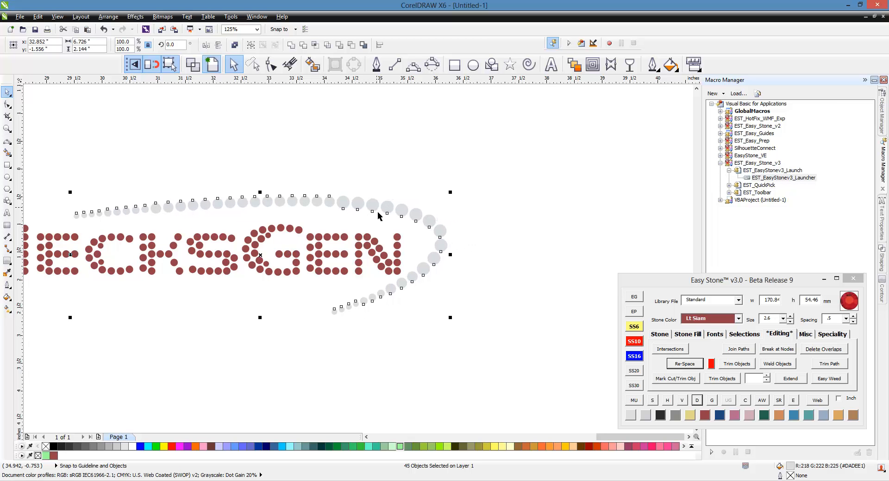
pyautogui.hotkey('ctrl', 'Down')
pyautogui.hotkey('ctrl', 'Down')
pyautogui.hotkey('ctrl', 'Down')
pyautogui.hotkey('ctrl', 'Down')
pyautogui.hotkey('ctrl', 'Left')
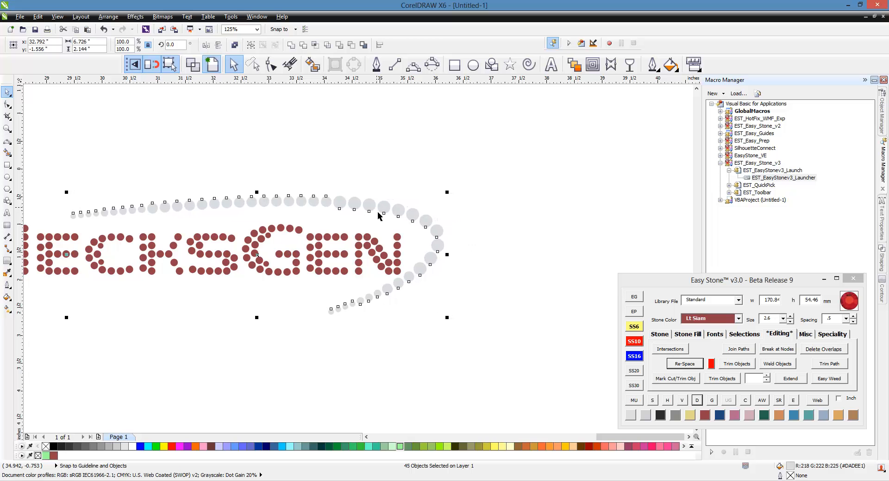
pyautogui.click(530, 213)
# Step: Check the overall width and height of the combined lettering and swoosh stones, and inspect the design up close
pyautogui.scroll(-2, 529, 212)
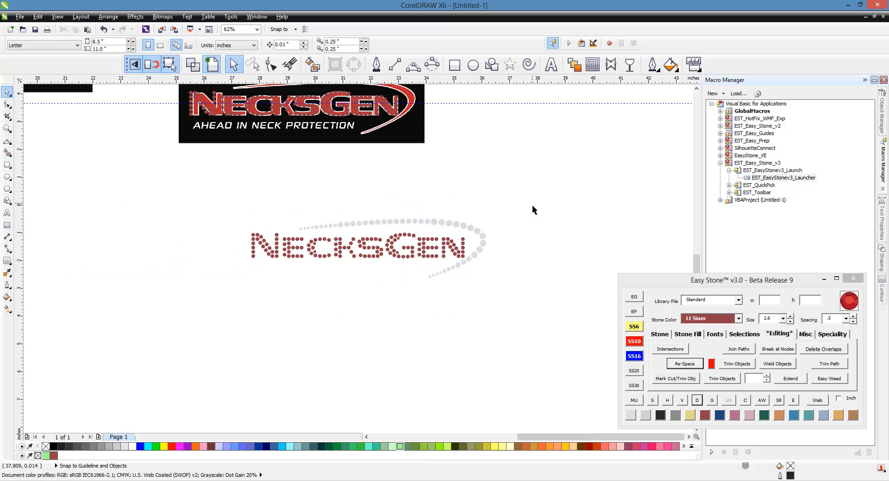
pyautogui.moveTo(532, 203); pyautogui.dragTo(218, 301)
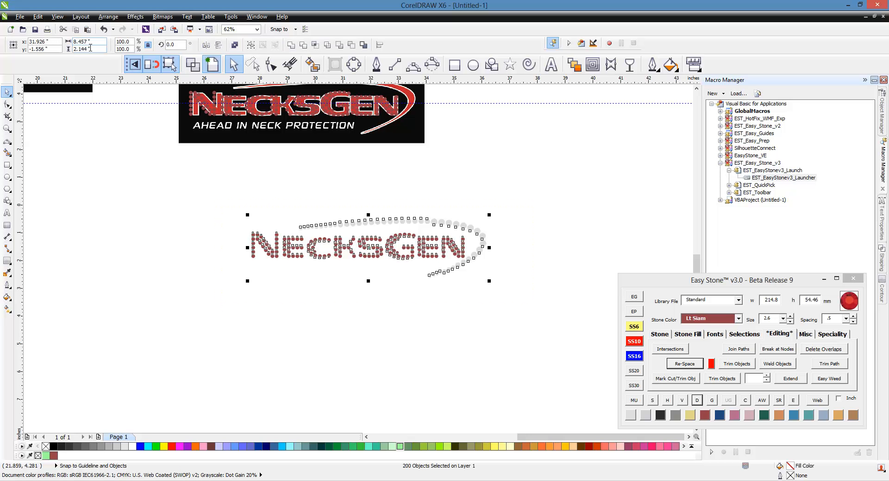
pyautogui.click(149, 224)
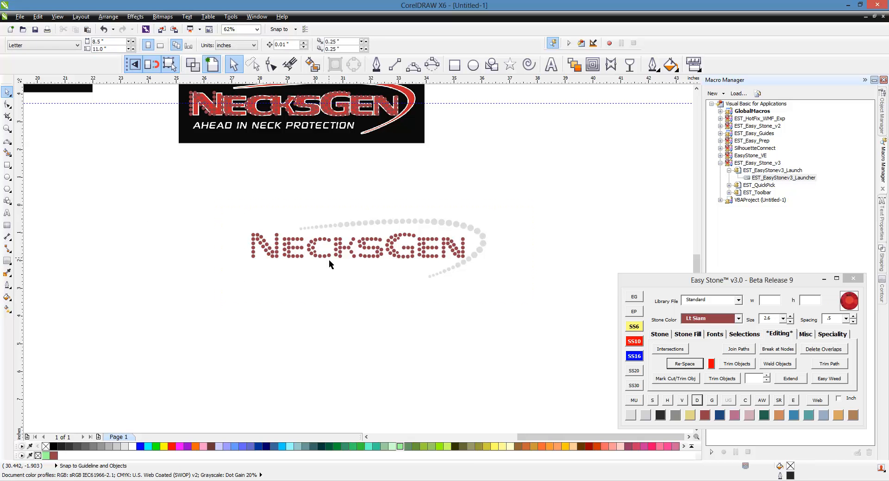
pyautogui.scroll(2, 328, 263)
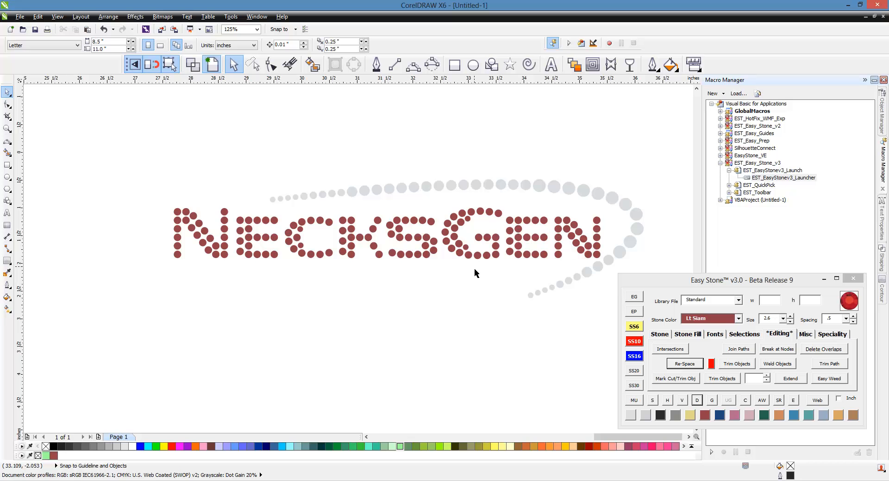
# Step: Place a copy of the original NecksGen logo bitmap directly below the stone design for comparison
pyautogui.scroll(-5, 474, 269)
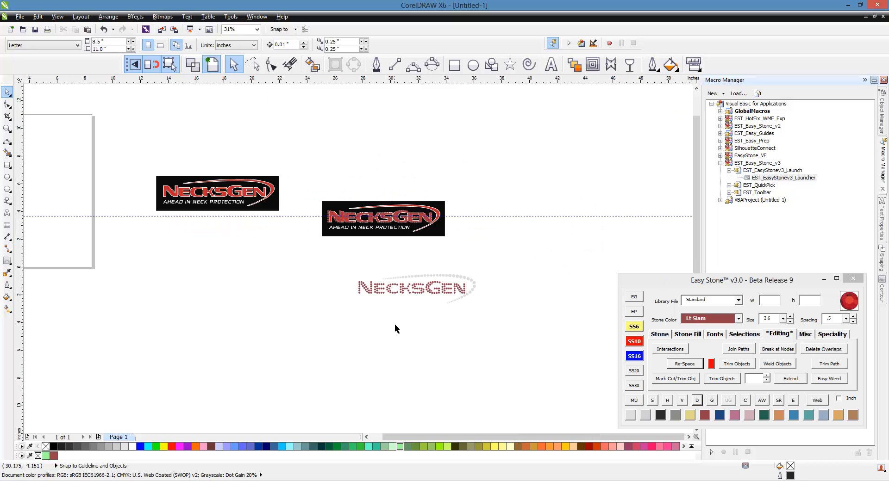
pyautogui.scroll(1, 420, 269)
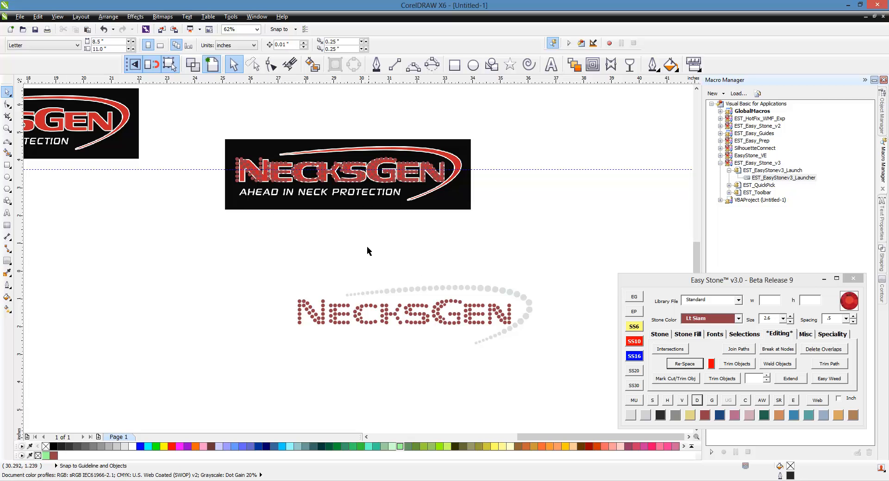
pyautogui.scroll(-2, 235, 167)
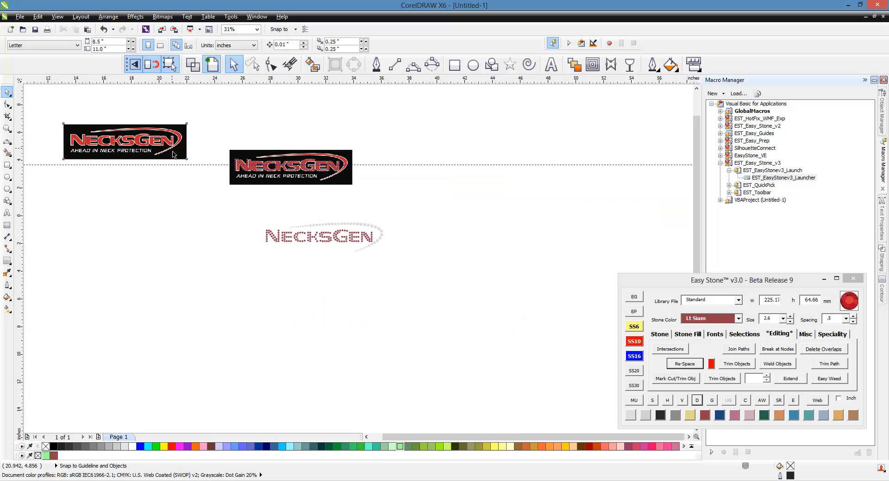
pyautogui.moveTo(142, 154); pyautogui.dragTo(341, 294)
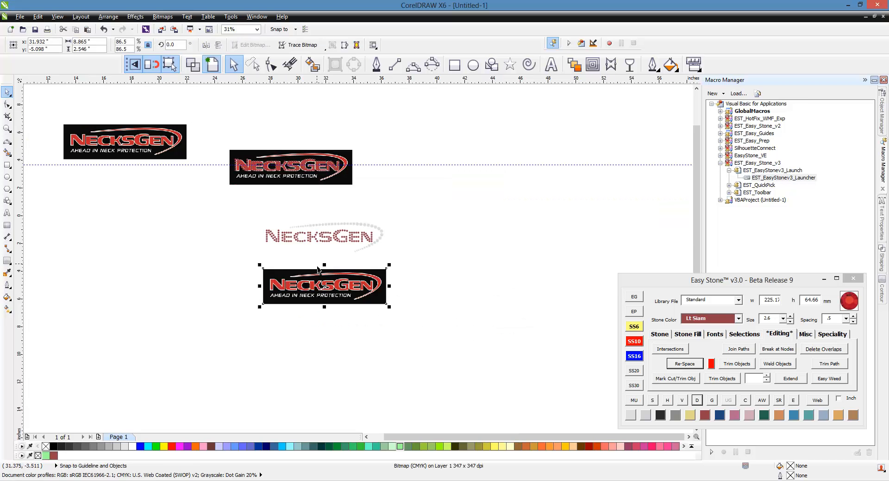
pyautogui.scroll(2, 316, 258)
pyautogui.click(317, 260)
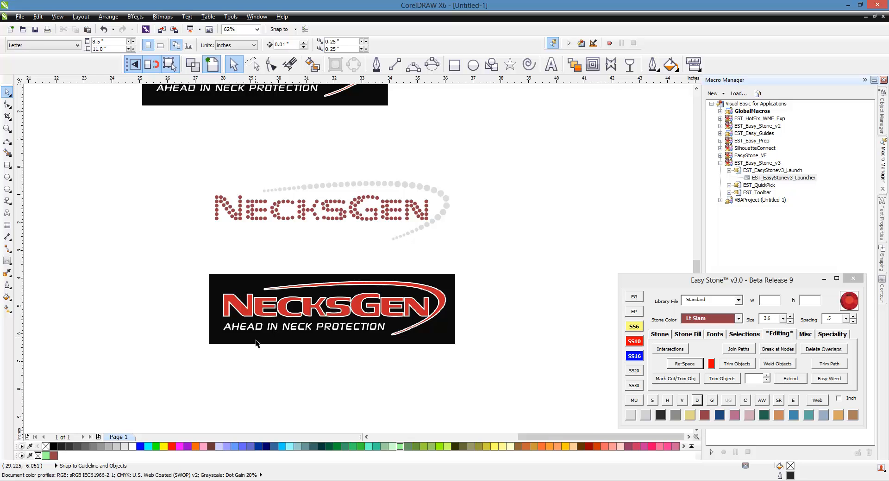
pyautogui.scroll(2, 246, 343)
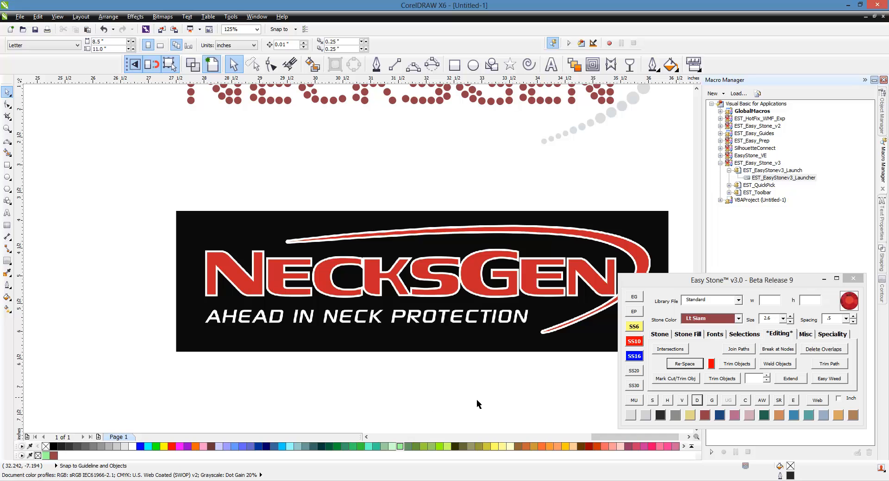
# Step: Drop a single 2.6 mm SS6 stone in Orange onto the E of NECK in the logo's tagline
pyautogui.click(638, 332)
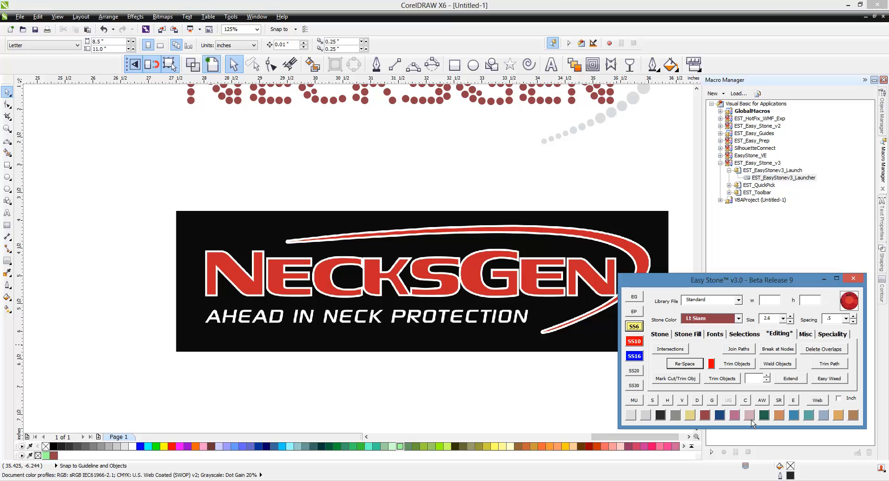
pyautogui.click(779, 415)
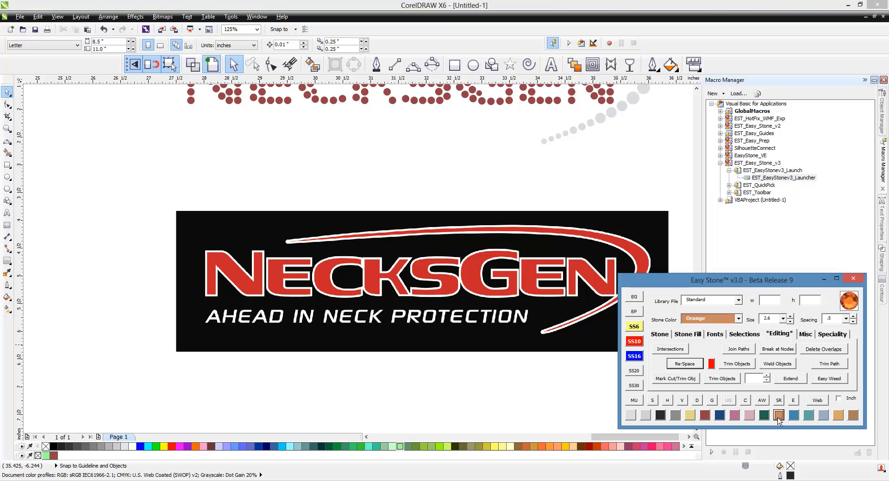
pyautogui.click(661, 334)
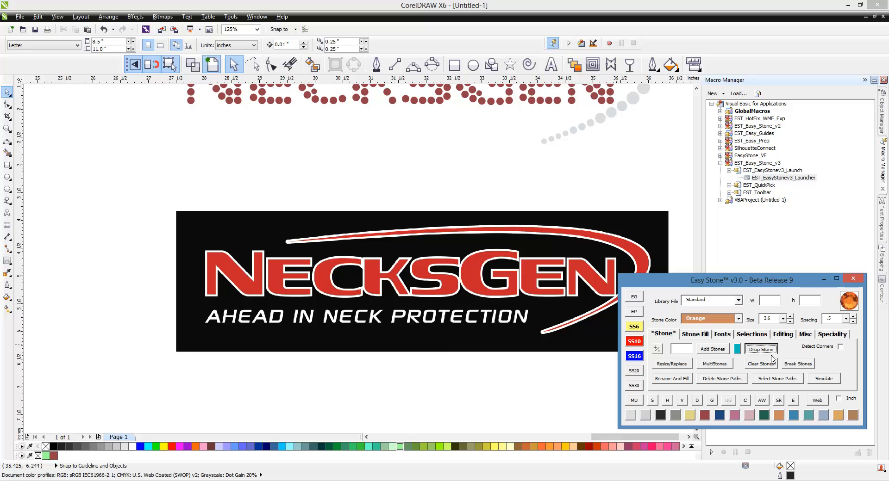
pyautogui.click(352, 322)
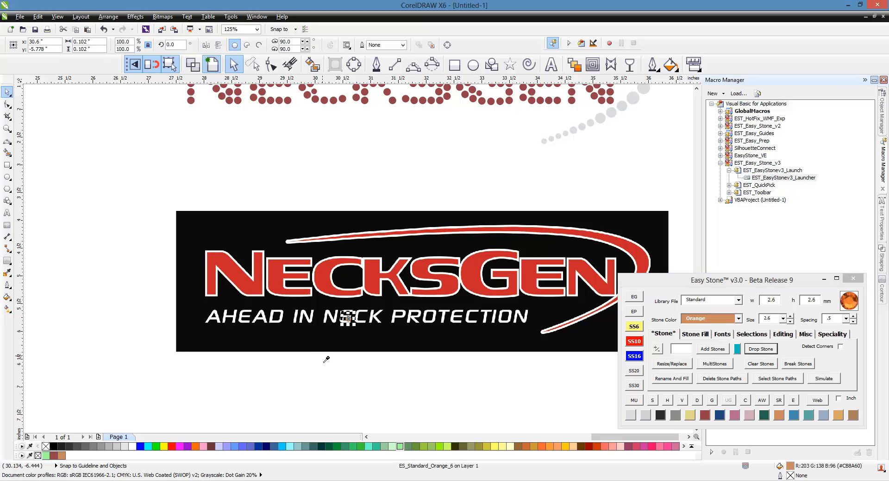
pyautogui.press('Escape')
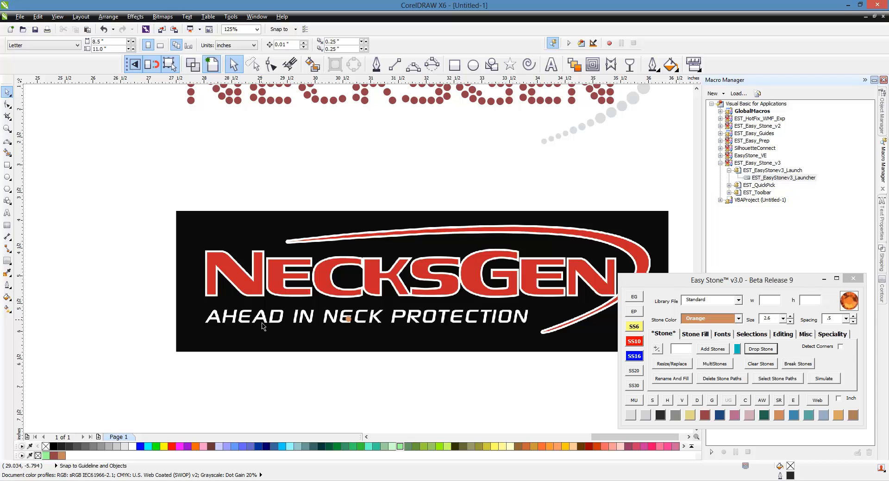
# Step: Move the Orange stone to the E's lower end and stack two copies above it, following the letter's slant
pyautogui.scroll(10, 342, 329)
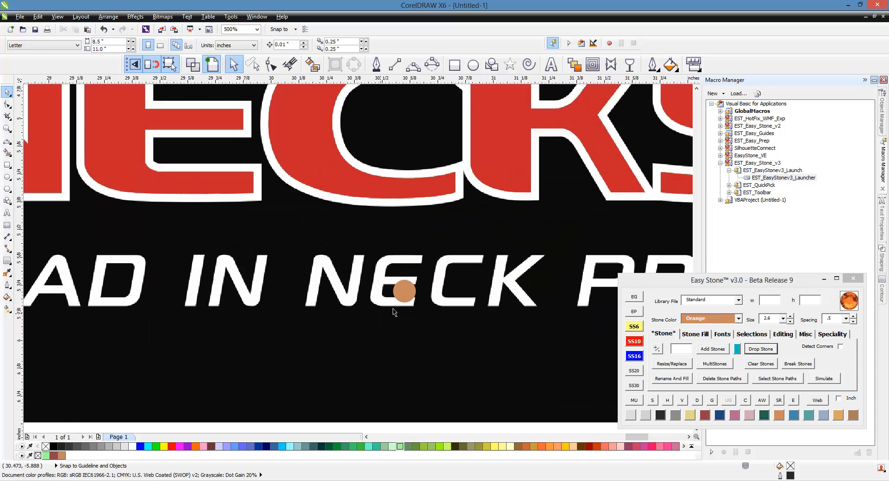
pyautogui.moveTo(412, 302); pyautogui.dragTo(425, 343)
pyautogui.moveTo(422, 330); pyautogui.dragTo(475, 174)
pyautogui.rightClick(447, 240)
pyautogui.rightClick(475, 173)
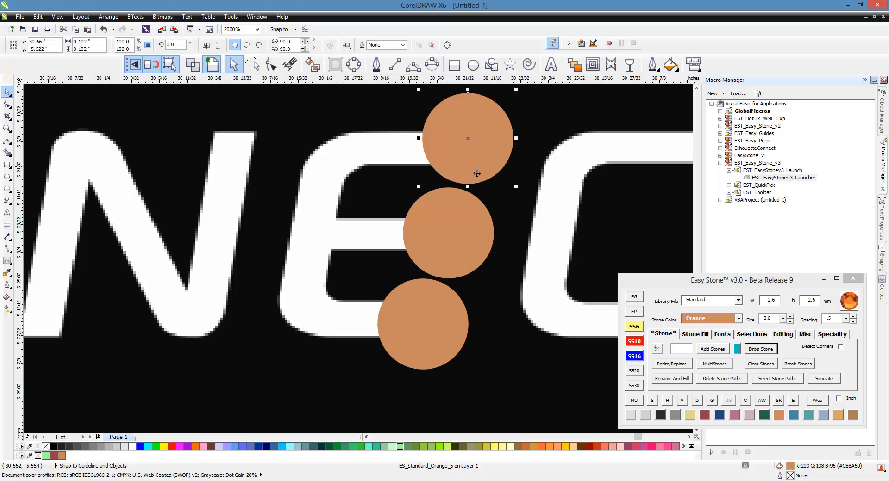
# Step: Copy the column of three Orange stones alongside itself to cover the other half of the tagline's E
pyautogui.scroll(-5, 463, 180)
pyautogui.scroll(-3, 473, 385)
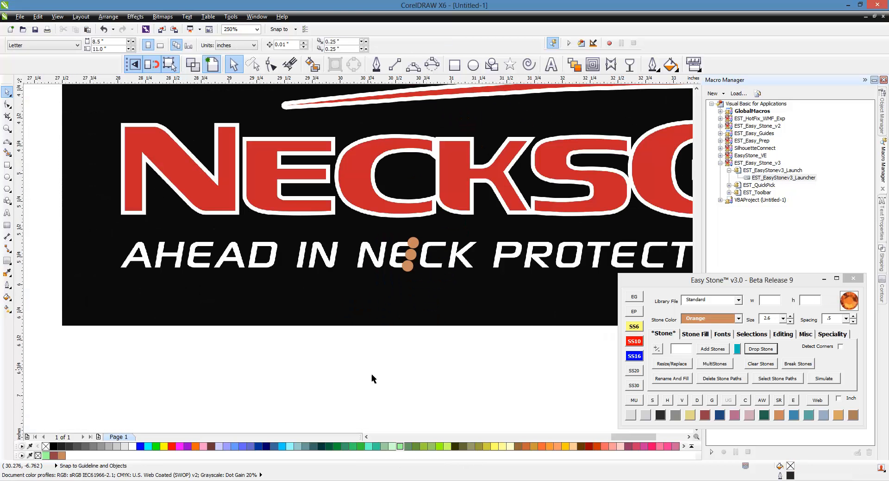
pyautogui.scroll(5, 411, 239)
pyautogui.scroll(2, 411, 240)
pyautogui.click(416, 342)
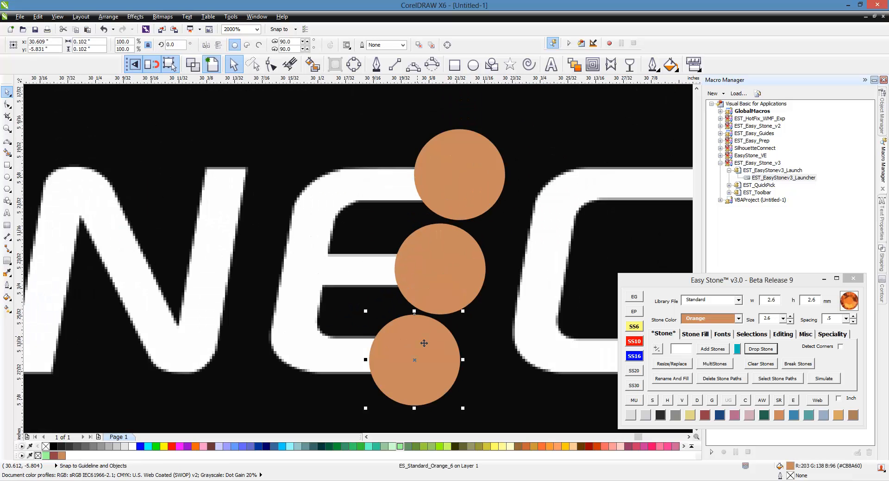
pyautogui.keyDown('shift'); pyautogui.click(431, 277); pyautogui.keyUp('shift')
pyautogui.moveTo(491, 187); pyautogui.dragTo(384, 187)
pyautogui.rightClick(384, 188)
pyautogui.scroll(-2, 305, 178)
pyautogui.scroll(-2, 331, 204)
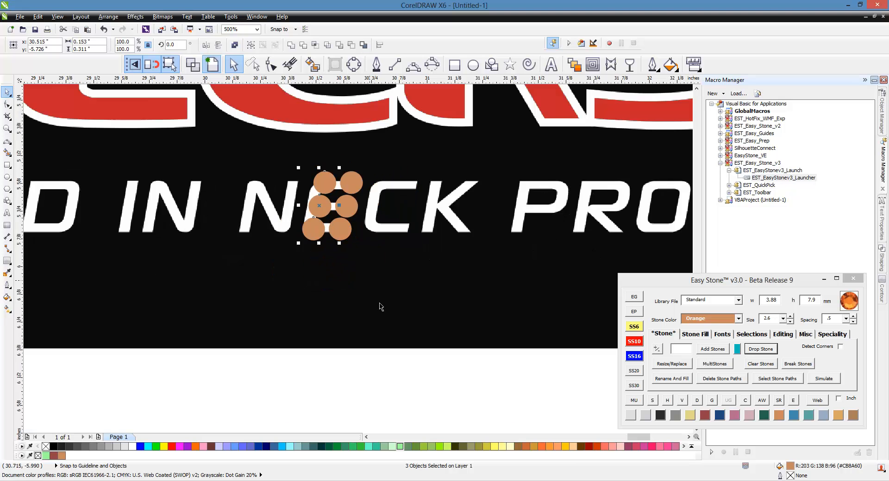
pyautogui.press('Escape')
pyautogui.scroll(-2, 342, 263)
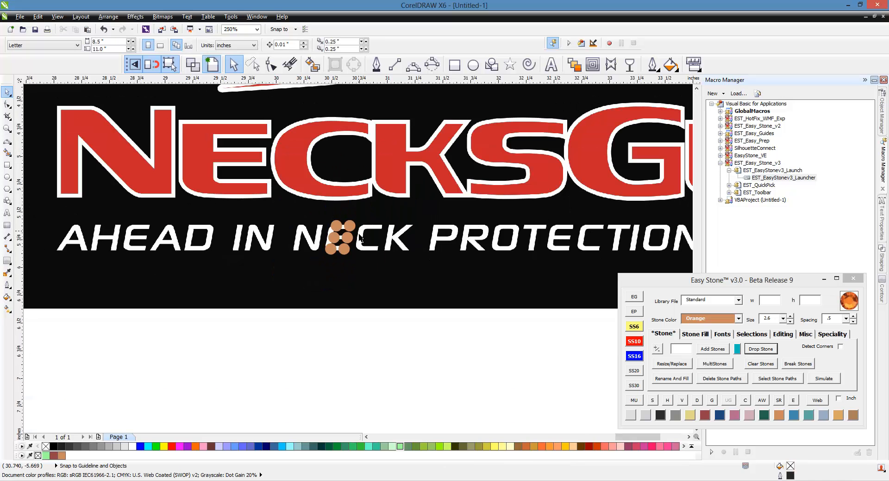
# Step: Delete all six Orange test stones from the tagline's E
pyautogui.scroll(-2, 360, 237)
pyautogui.moveTo(326, 296); pyautogui.dragTo(382, 220)
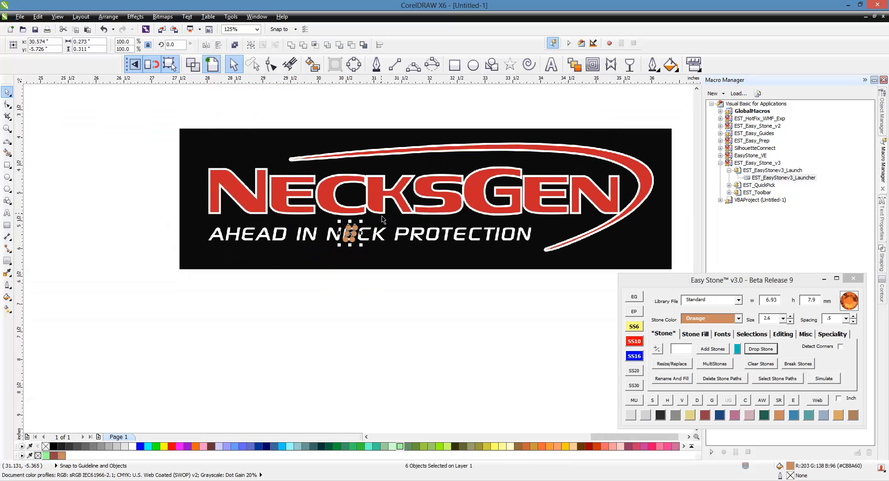
pyautogui.press('Delete')
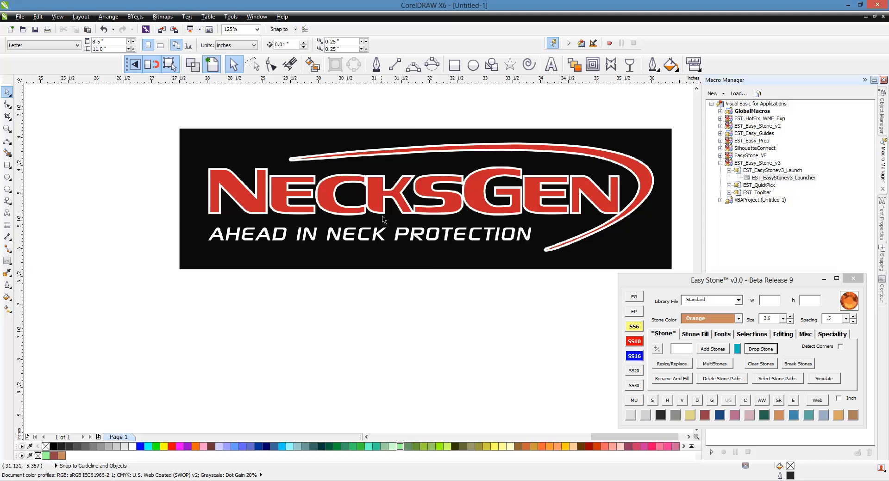
# Step: Place a second copy of the NecksGen logo bitmap below the first and select it
pyautogui.scroll(-2, 421, 298)
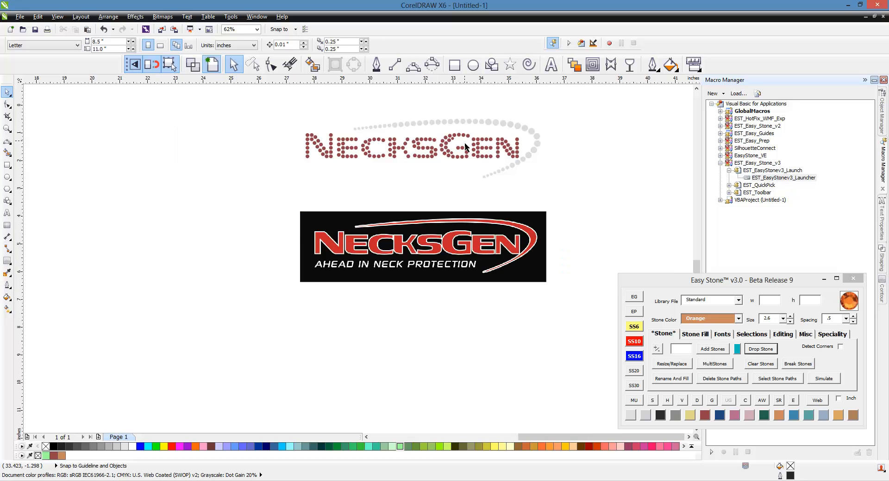
pyautogui.scroll(2, 465, 147)
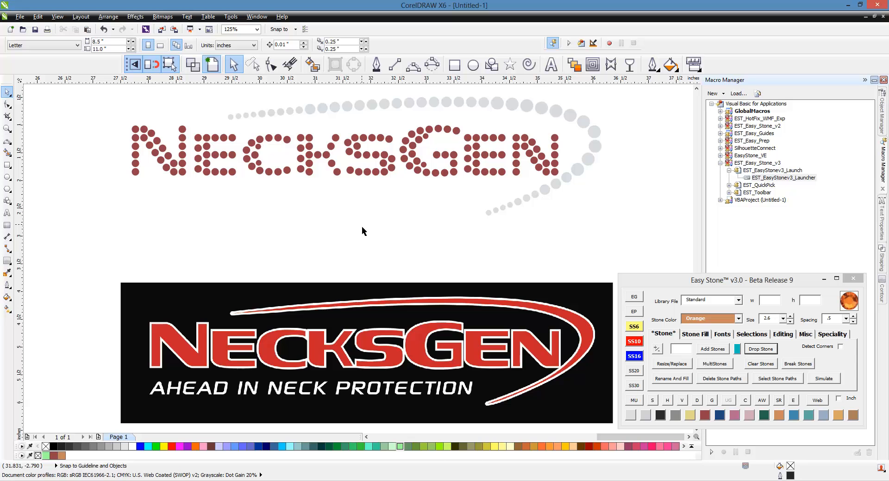
pyautogui.scroll(-2, 362, 226)
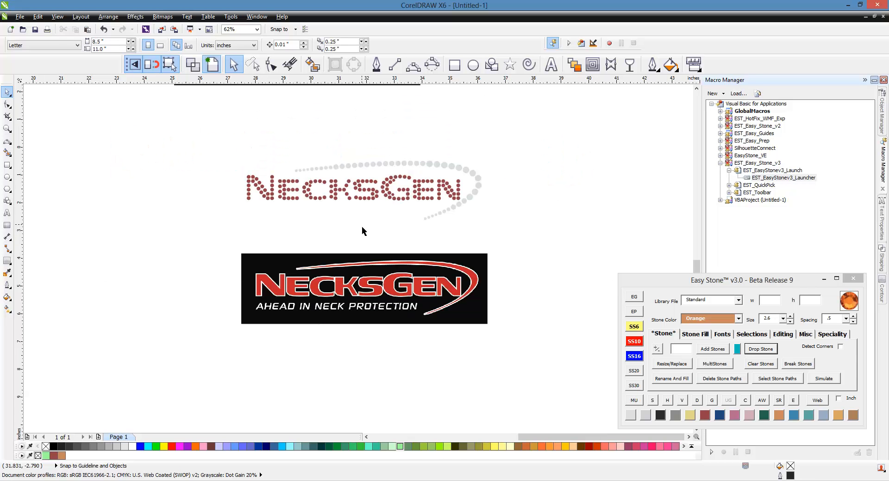
pyautogui.click(348, 292)
pyautogui.moveTo(333, 293); pyautogui.dragTo(390, 376)
pyautogui.rightClick(390, 376)
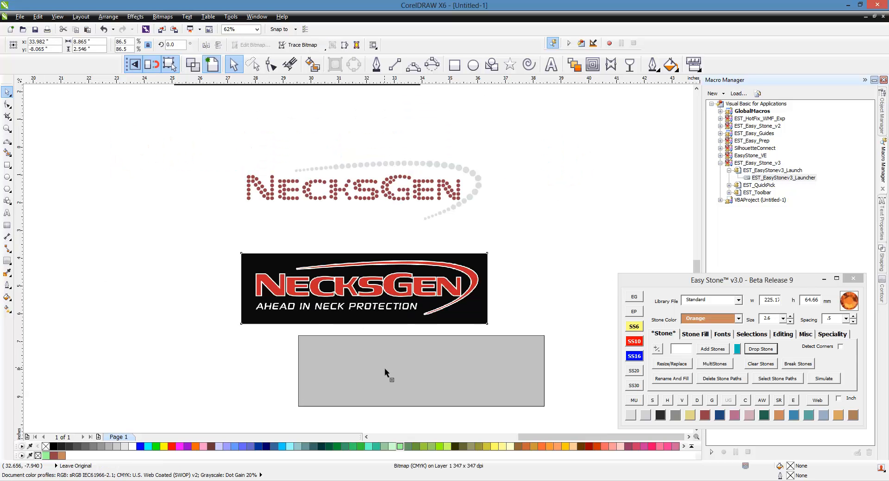
pyautogui.click(275, 374)
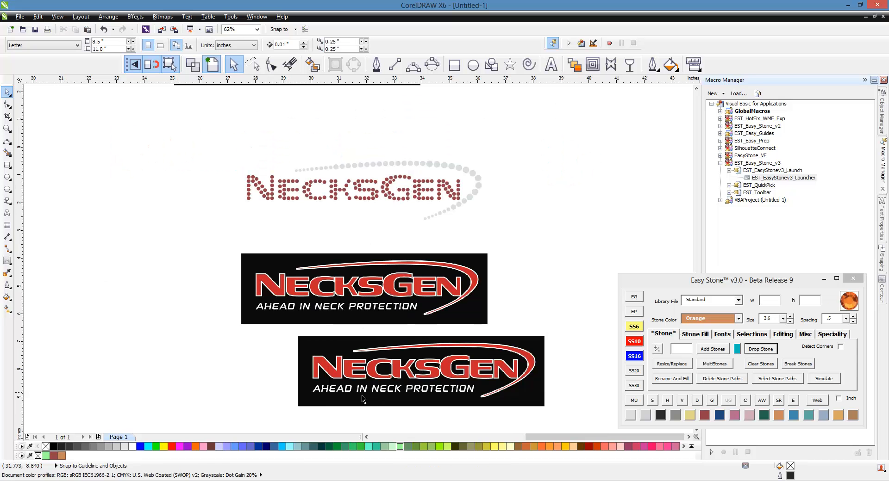
pyautogui.click(363, 398)
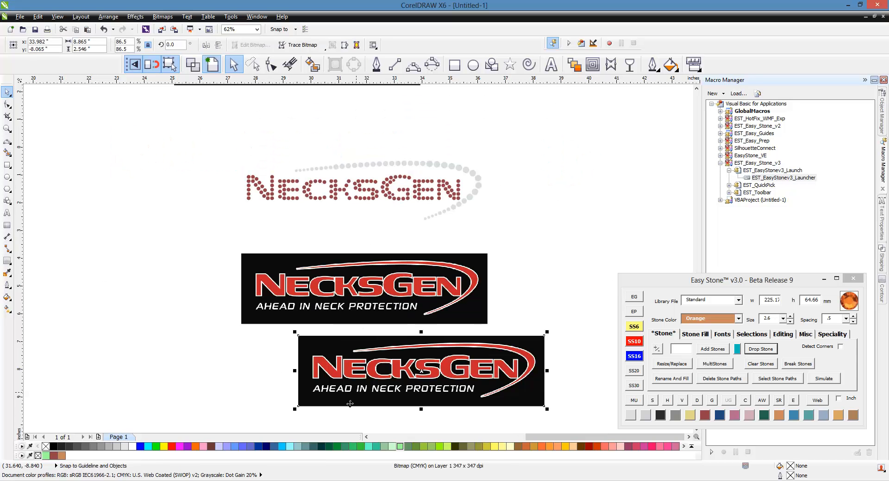
# Step: Crop the lower logo copy to the words AHEAD IN NECK, about 3.36 by 0.39 inches
pyautogui.click(7, 116)
pyautogui.scroll(4, 354, 400)
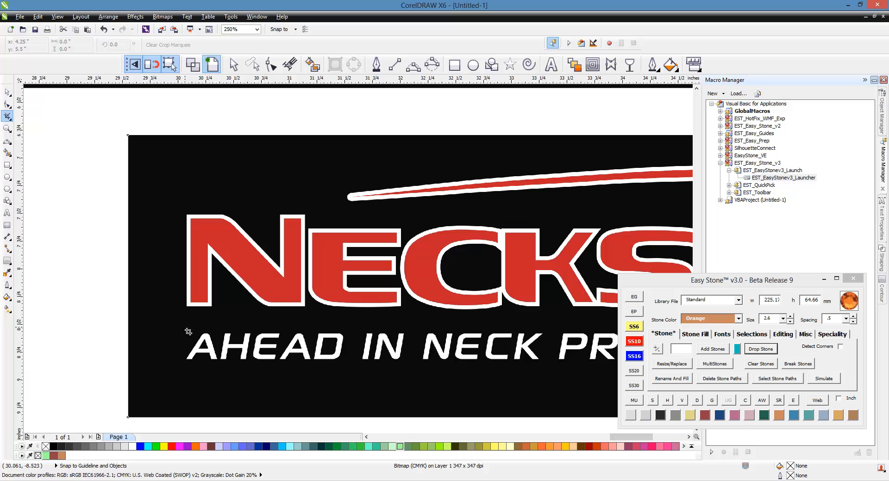
pyautogui.moveTo(179, 329); pyautogui.dragTo(552, 373)
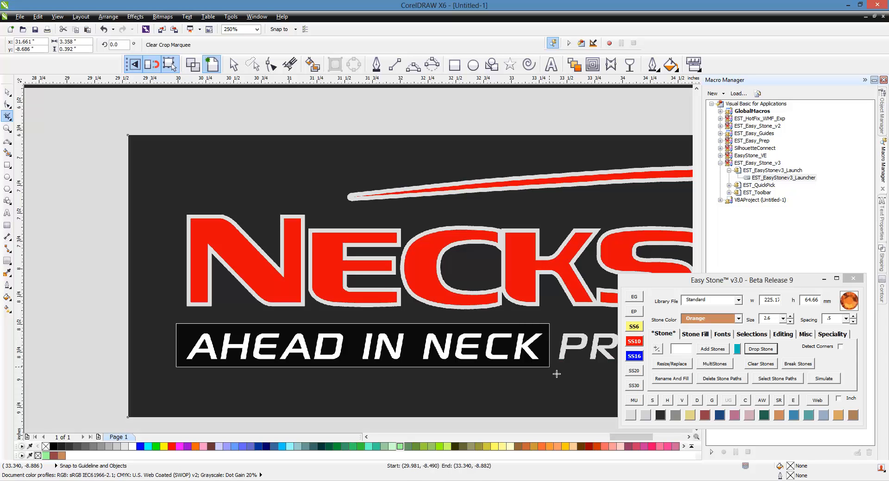
pyautogui.doubleClick(451, 353)
pyautogui.scroll(-2, 340, 320)
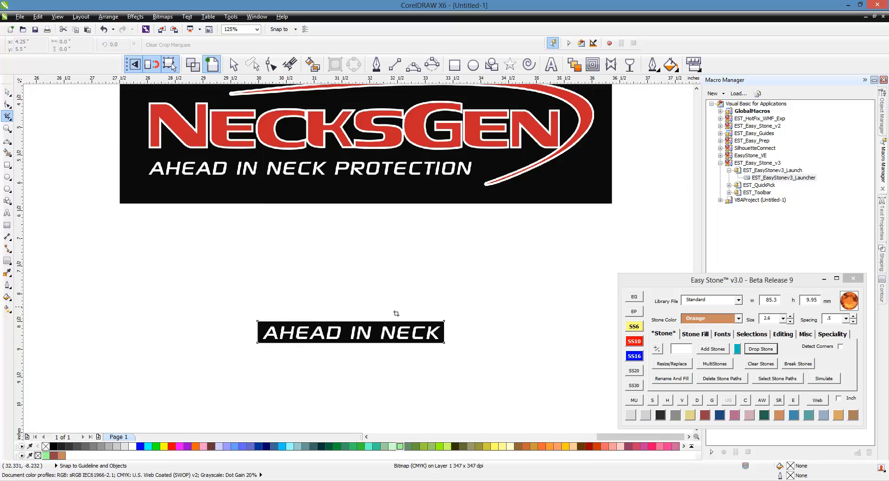
# Step: Crop the remaining logo bitmap below the stone design to the word PROTECTION, about 65.6 by 9.4 mm
pyautogui.scroll(-2, 397, 316)
pyautogui.scroll(4, 401, 257)
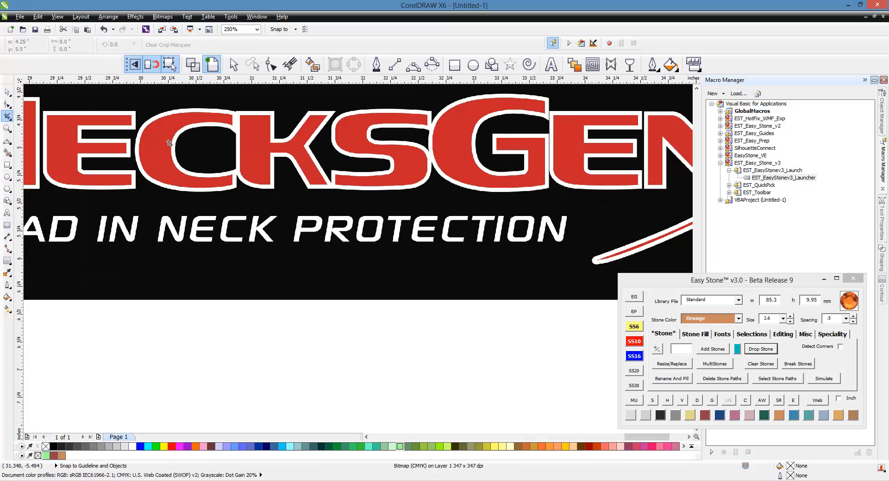
pyautogui.click(7, 92)
pyautogui.scroll(-2, 436, 334)
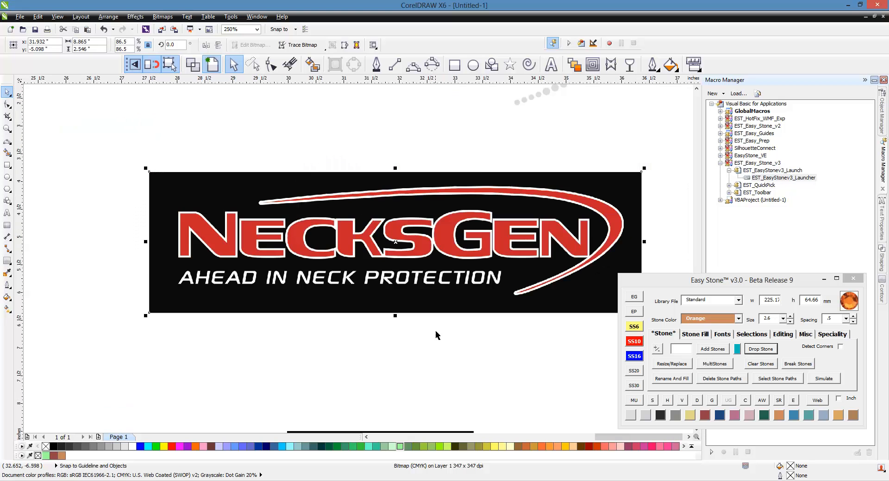
pyautogui.click(7, 117)
pyautogui.scroll(2, 410, 301)
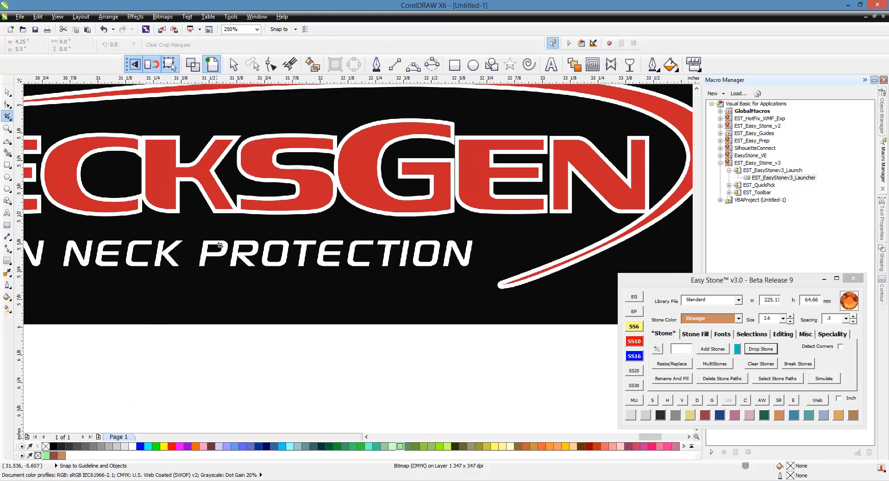
pyautogui.scroll(2, 176, 239)
pyautogui.scroll(-1, 177, 236)
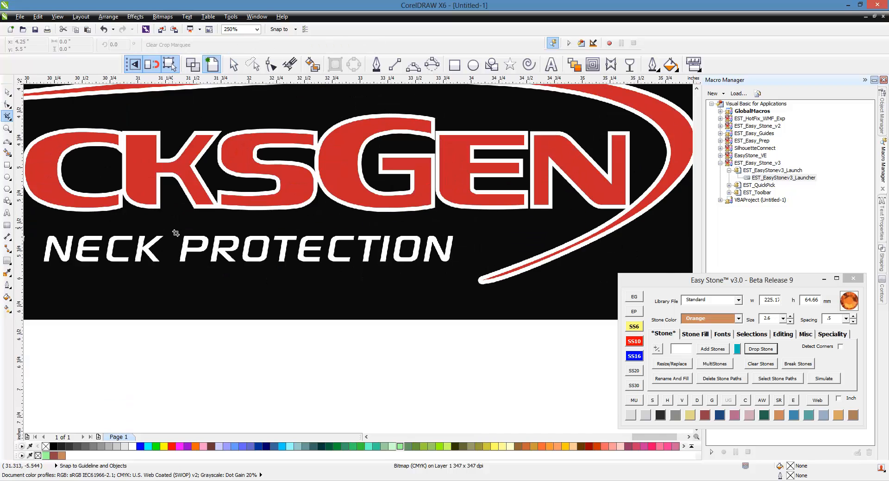
pyautogui.moveTo(173, 228); pyautogui.dragTo(464, 276)
pyautogui.doubleClick(400, 261)
pyautogui.scroll(-1, 541, 285)
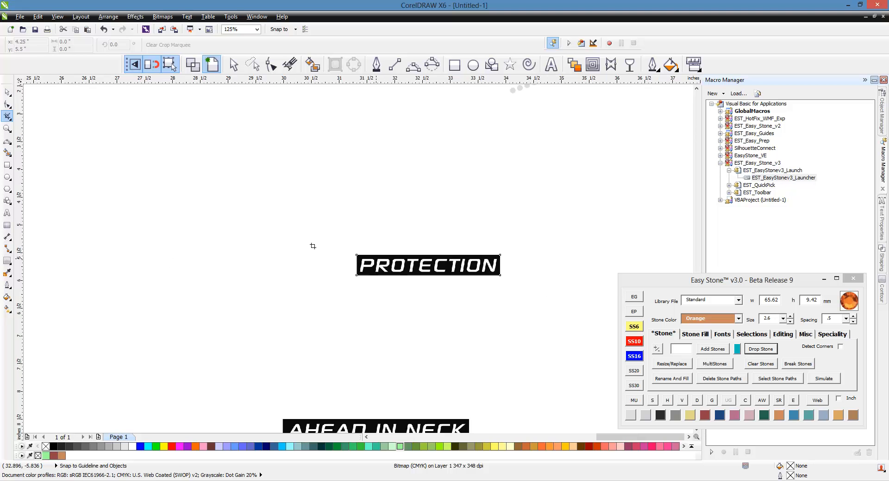
# Step: Move the AHEAD IN NECK piece directly beneath the stone lettering and stack the PROTECTION piece under it, offset toward the swoosh's end
pyautogui.click(7, 93)
pyautogui.click(324, 300)
pyautogui.scroll(-1, 396, 354)
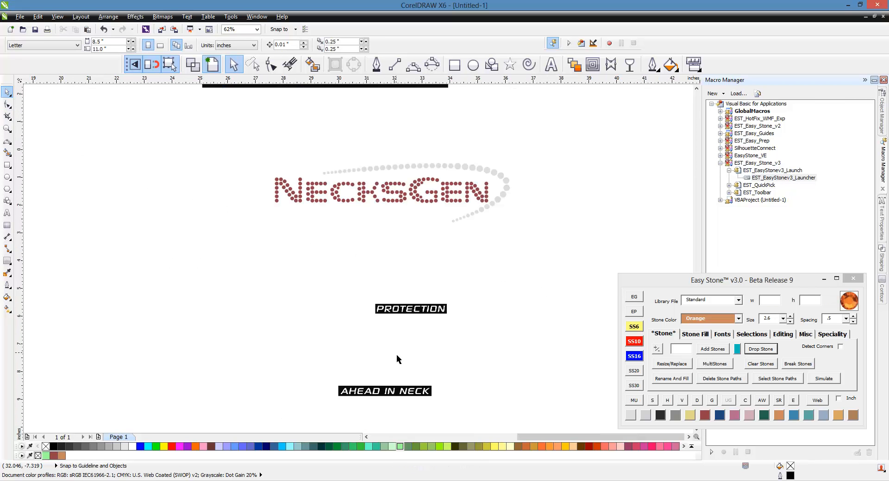
pyautogui.moveTo(404, 391); pyautogui.dragTo(269, 138)
pyautogui.scroll(1, 402, 299)
pyautogui.moveTo(447, 334); pyautogui.dragTo(322, 172)
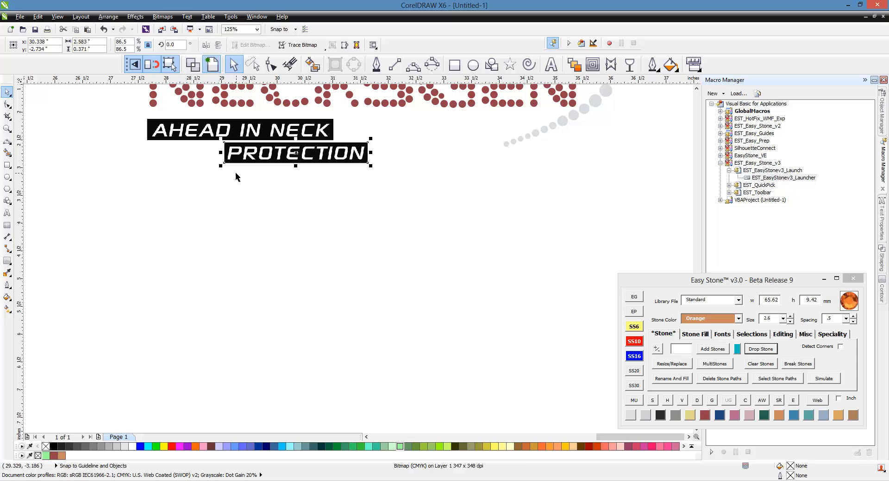
# Step: Enlarge both tagline pieces together to about 7.27 by 1.47 inches beneath the lettering
pyautogui.keyDown('shift'); pyautogui.click(192, 133); pyautogui.keyUp('shift')
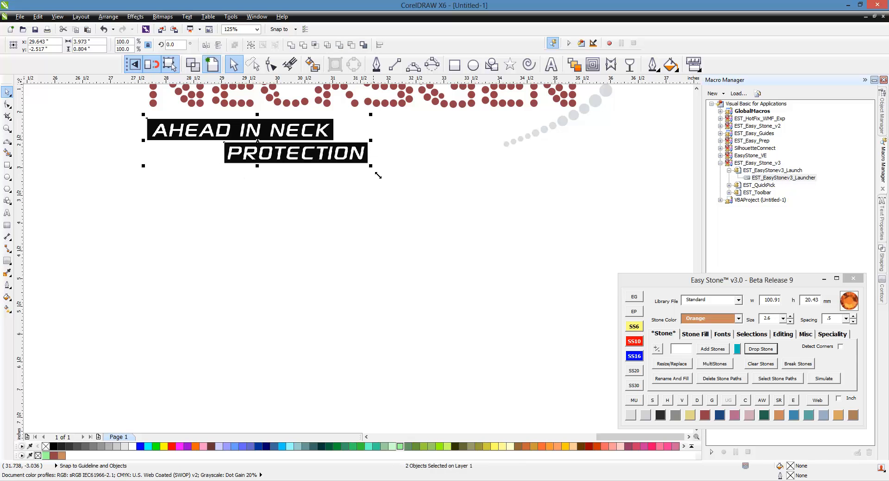
pyautogui.moveTo(378, 176); pyautogui.dragTo(557, 234)
pyautogui.click(393, 257)
pyautogui.scroll(-1, 420, 369)
pyautogui.scroll(1, 402, 276)
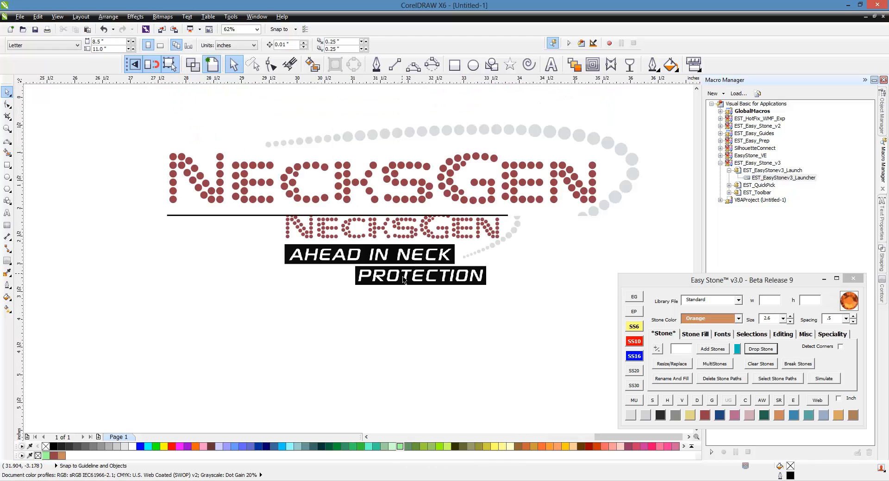
# Step: Reduce both tagline pieces together to about 6.56 by 1.33 inches so they clear the swoosh's tail, then deselect them
pyautogui.click(360, 251)
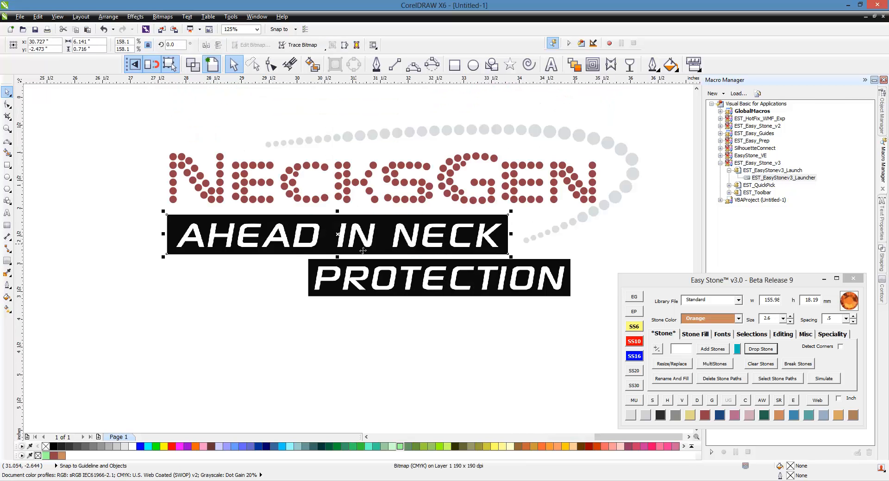
pyautogui.keyDown('shift'); pyautogui.click(402, 286); pyautogui.keyUp('shift')
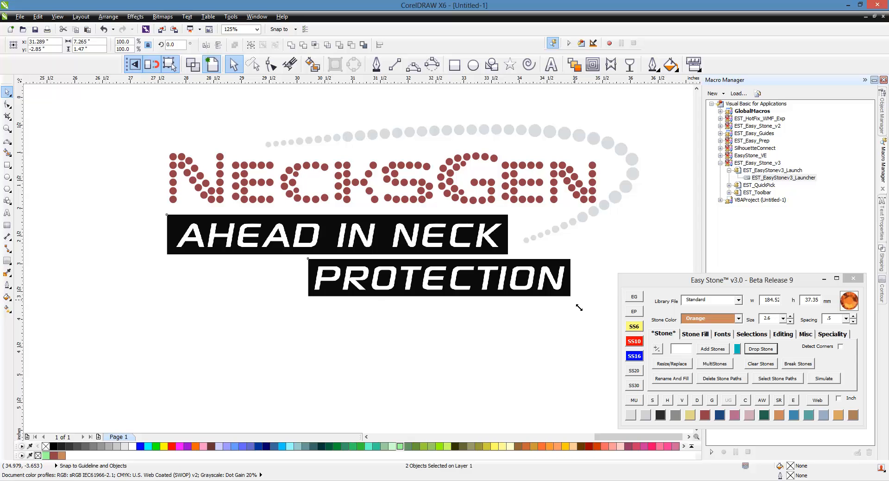
pyautogui.moveTo(575, 305); pyautogui.dragTo(538, 329)
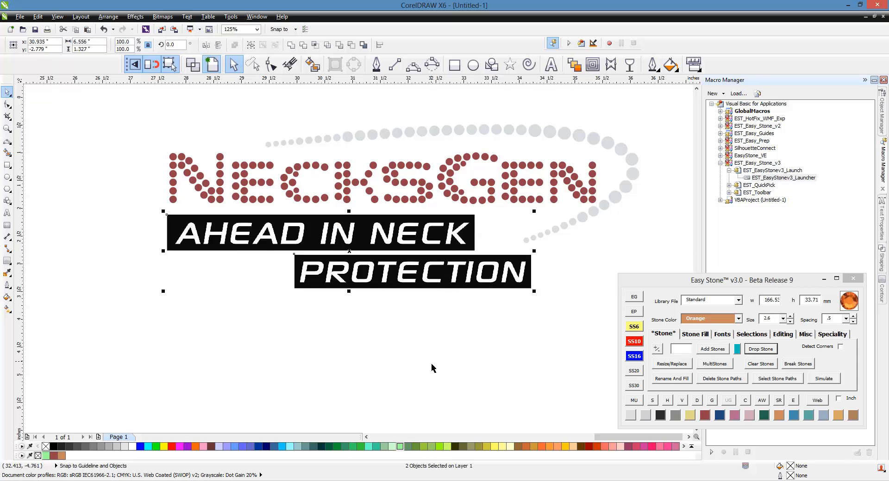
pyautogui.click(429, 368)
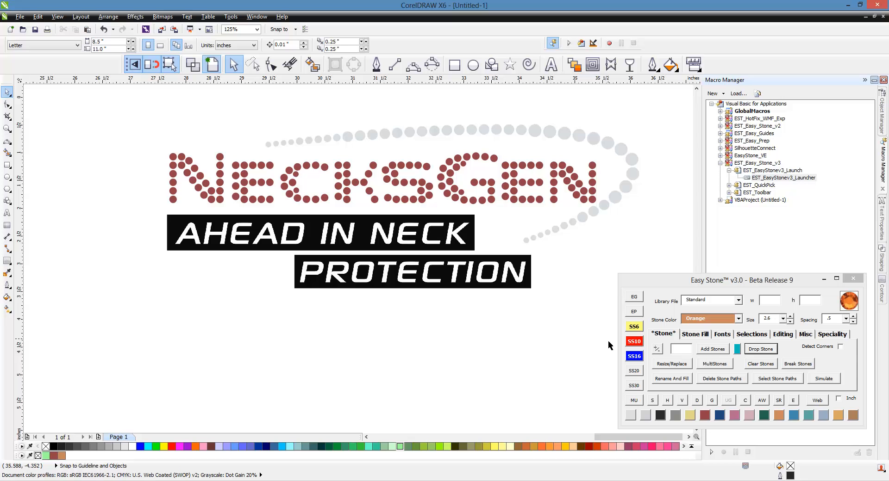
# Step: Try covering the E of PROTECTION with nine orange 2.6 mm stones, copied along its outline and middle bar
pyautogui.click(770, 351)
pyautogui.click(415, 282)
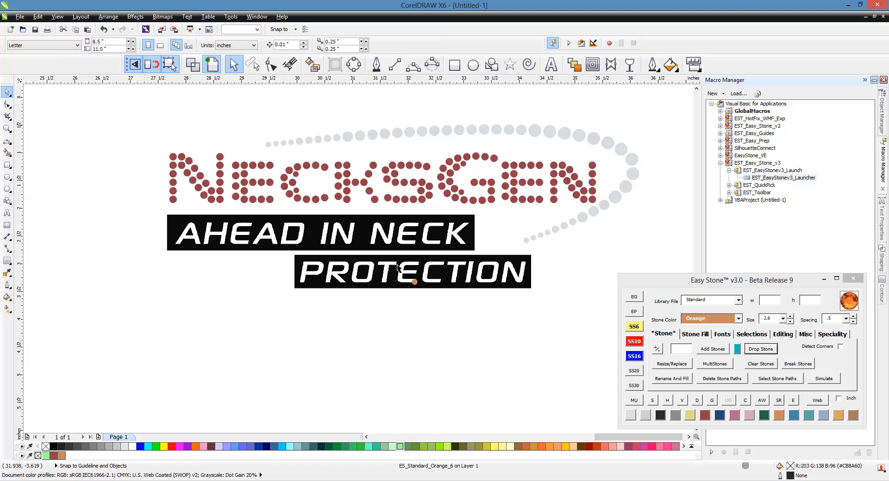
pyautogui.scroll(6, 397, 268)
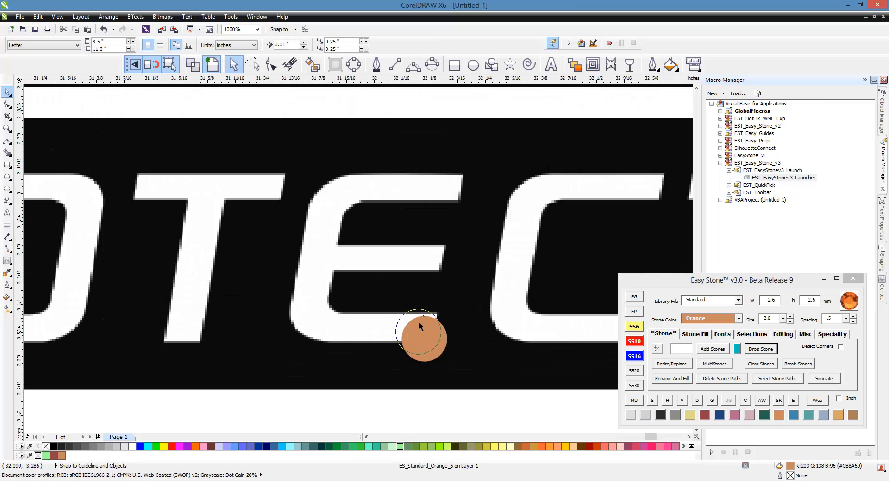
pyautogui.click(430, 257)
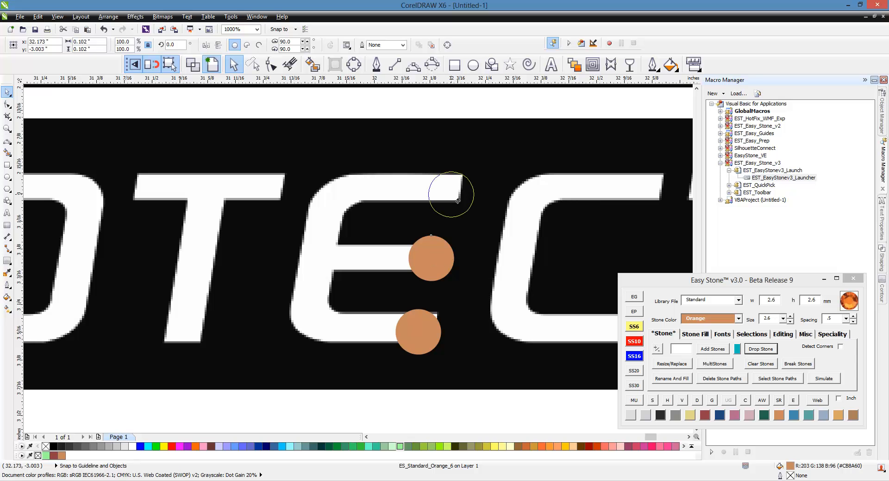
pyautogui.click(445, 187)
pyautogui.click(397, 185)
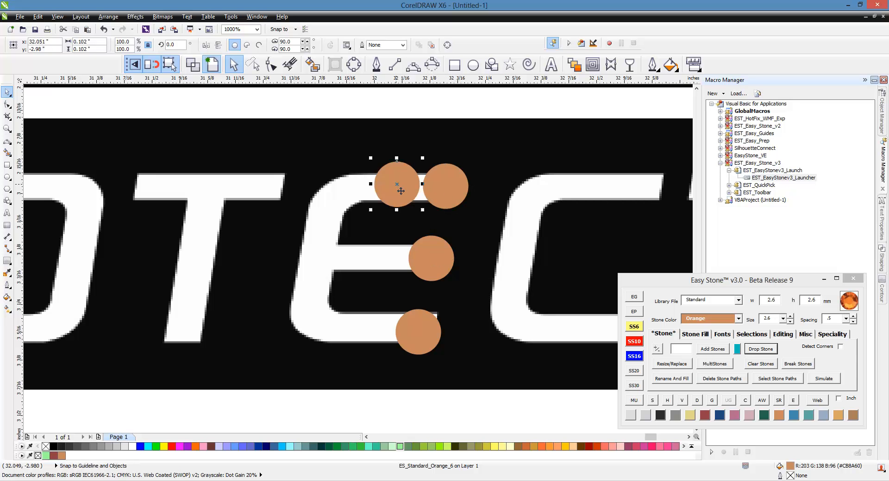
pyautogui.click(341, 190)
pyautogui.click(320, 235)
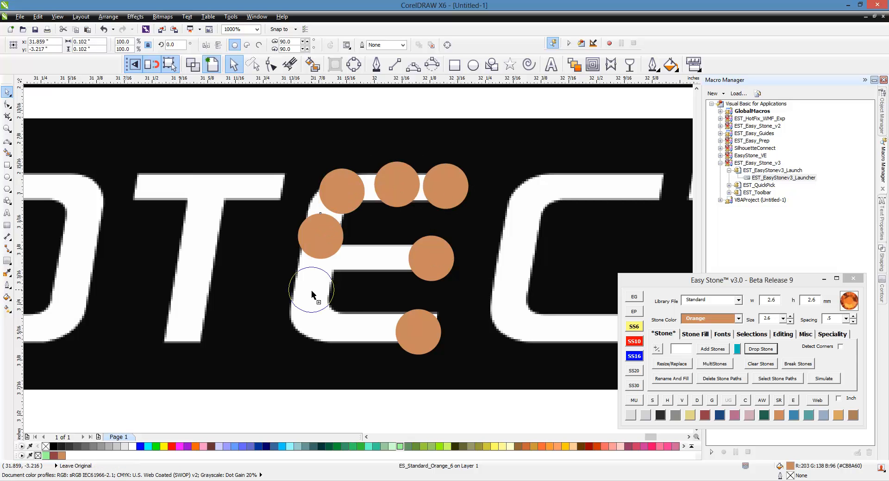
pyautogui.click(311, 290)
pyautogui.click(352, 330)
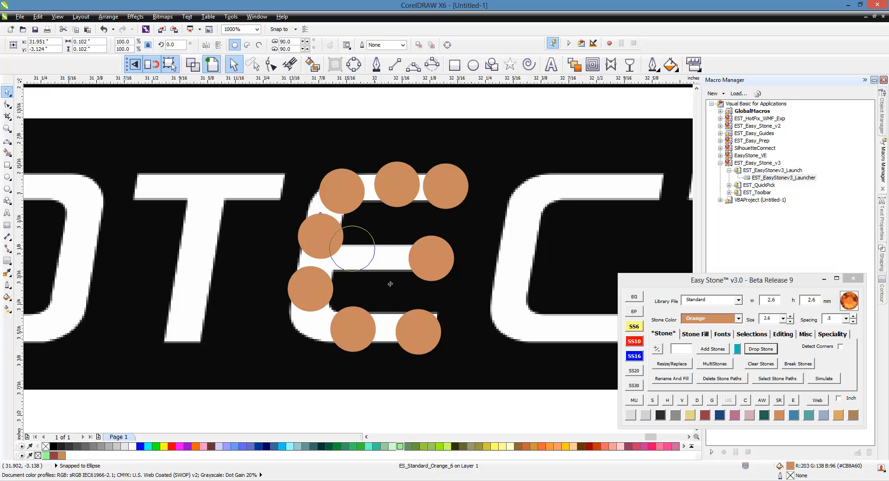
pyautogui.click(377, 257)
pyautogui.scroll(-2, 385, 263)
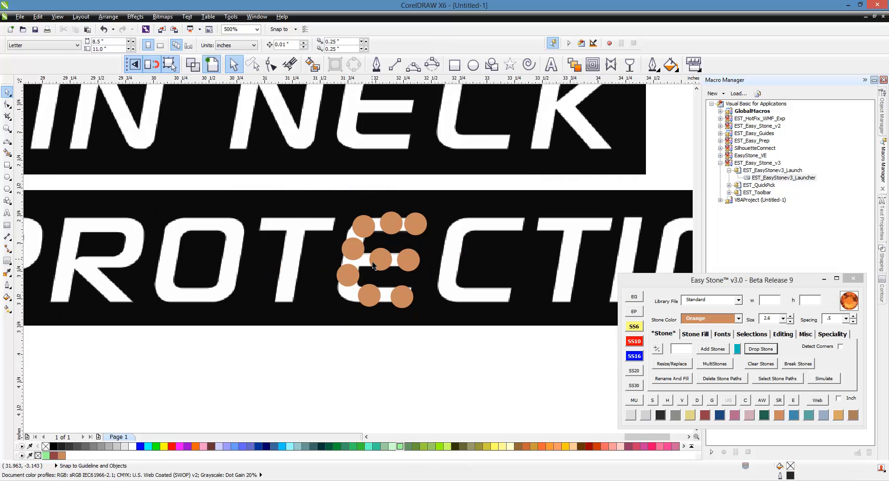
pyautogui.scroll(-2, 373, 263)
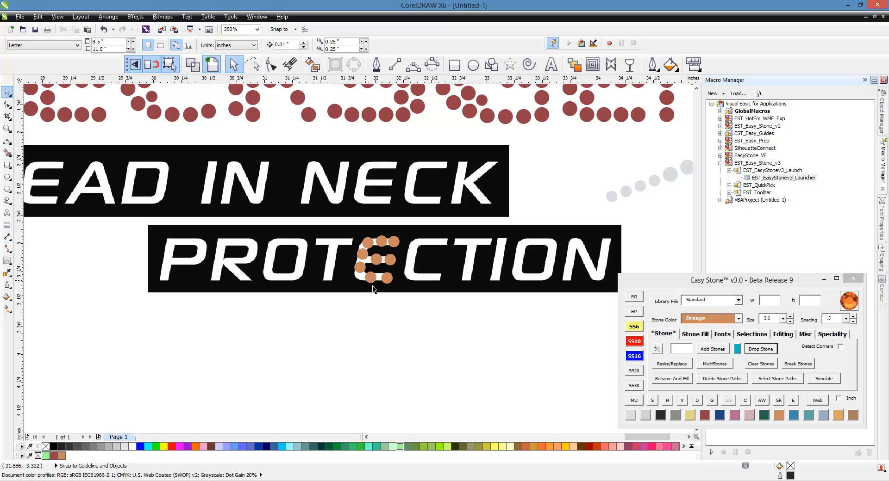
pyautogui.scroll(-1, 417, 322)
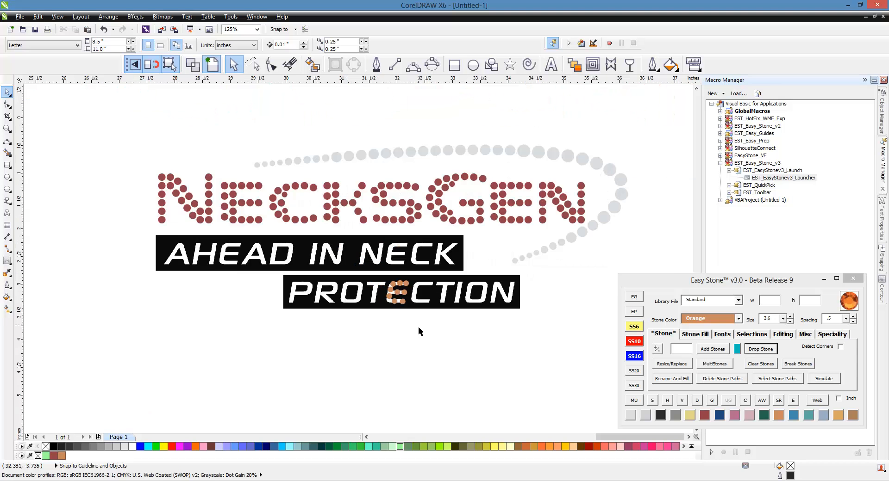
pyautogui.scroll(1, 398, 291)
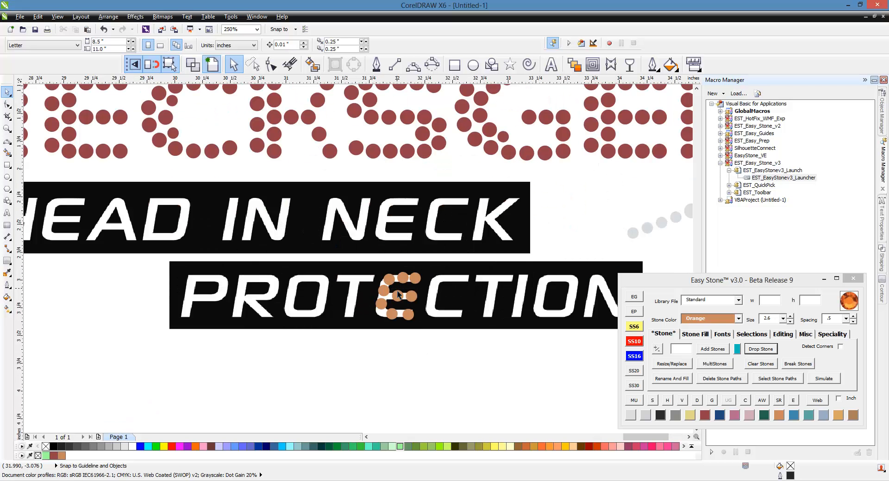
# Step: Delete all the orange trial stones from the E of PROTECTION
pyautogui.moveTo(355, 363); pyautogui.dragTo(458, 268)
pyautogui.click(416, 358)
pyautogui.moveTo(362, 345); pyautogui.dragTo(429, 283)
pyautogui.click(342, 371)
pyautogui.moveTo(345, 365); pyautogui.dragTo(460, 273)
pyautogui.press('Delete')
pyautogui.scroll(-1, 530, 307)
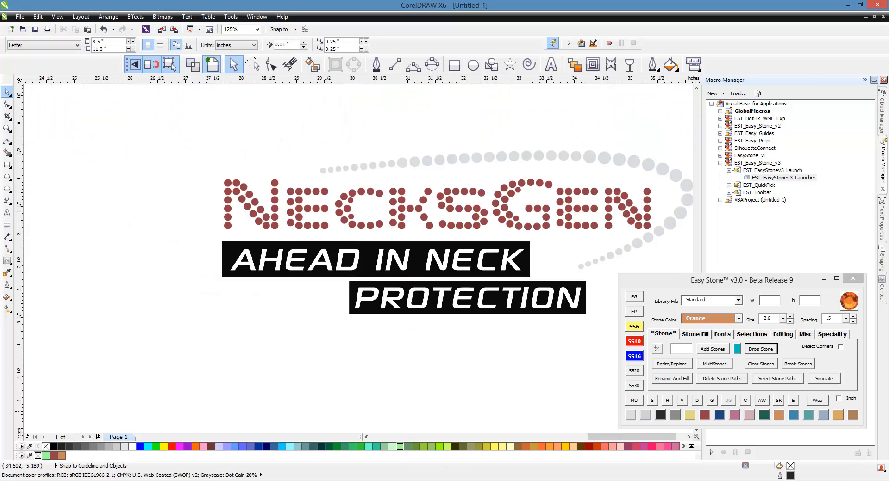
# Step: Drop an orange 2.6 mm stone at the foot of the H's left stem in AHEAD and copy it to the stem's upper end
pyautogui.click(760, 349)
pyautogui.click(235, 267)
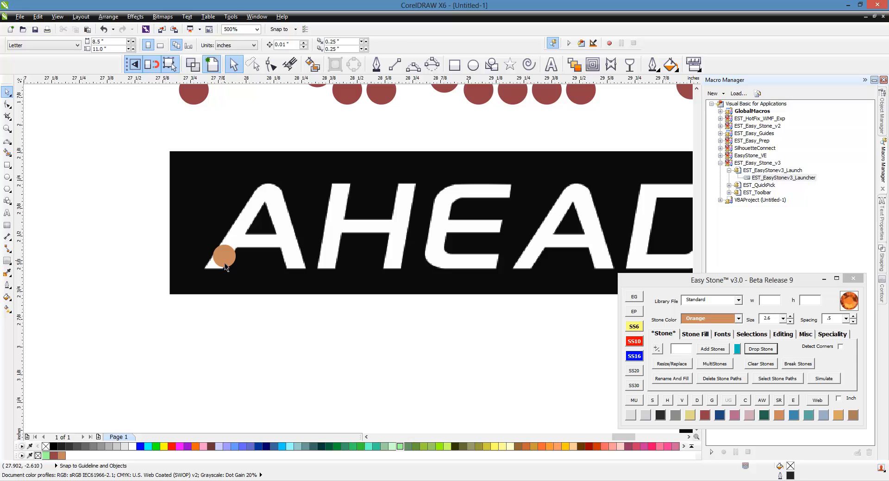
pyautogui.moveTo(225, 267); pyautogui.dragTo(333, 270)
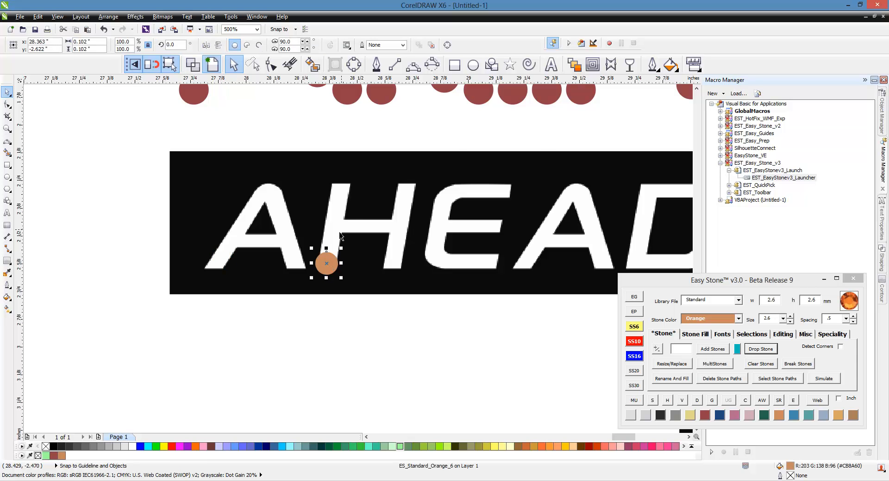
pyautogui.scroll(1, 335, 235)
pyautogui.moveTo(329, 291); pyautogui.dragTo(350, 134)
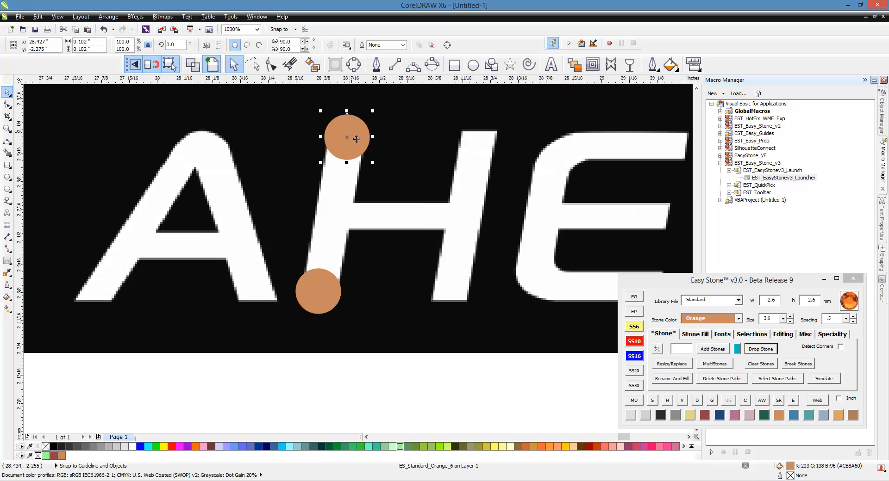
# Step: Fill the H's left stem with evenly spaced stones between its end stones, four in all, and delete the stone path
pyautogui.keyDown('shift'); pyautogui.click(327, 272); pyautogui.keyUp('shift')
pyautogui.click(719, 349)
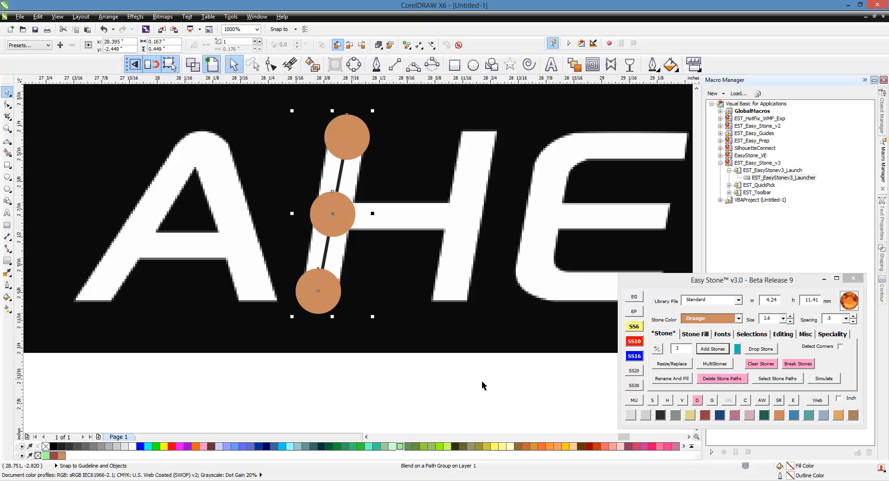
pyautogui.click(664, 364)
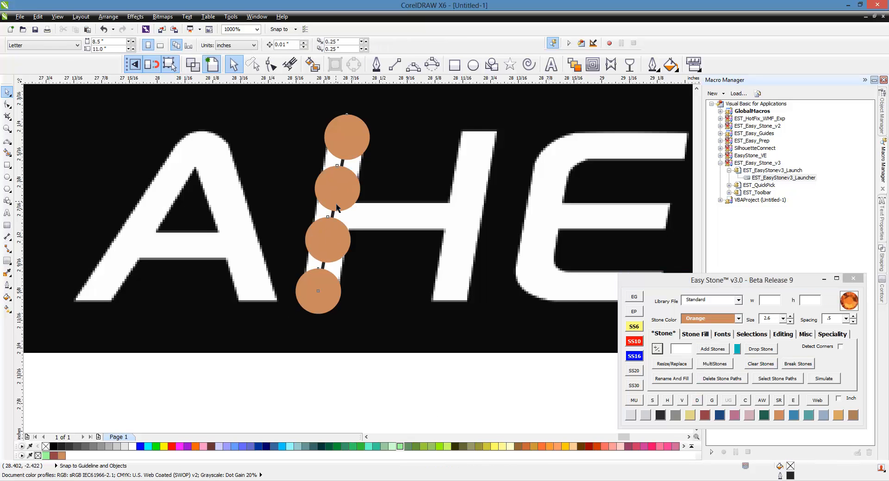
pyautogui.click(336, 208)
pyautogui.scroll(-2, 315, 264)
pyautogui.click(735, 379)
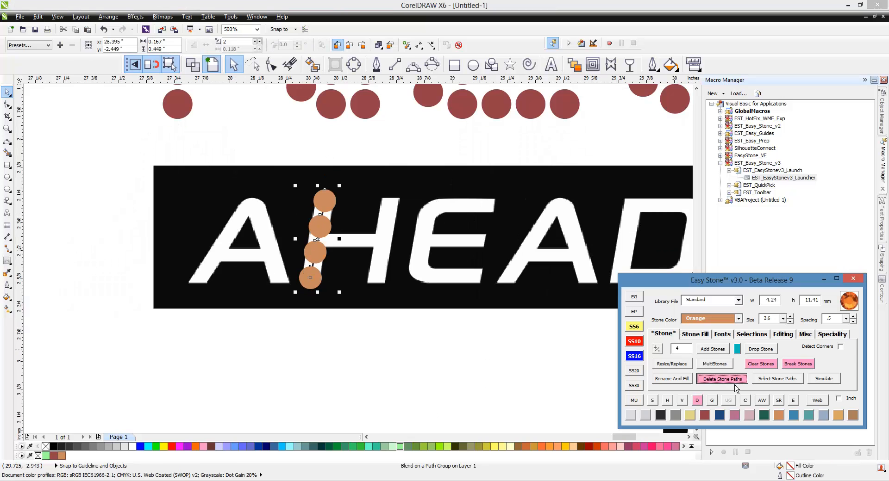
# Step: Copy the four stem stones onto the H's right stem and place one stone copy in the middle of its crossbar
pyautogui.scroll(2, 340, 254)
pyautogui.moveTo(314, 221)
pyautogui.mouseDown()
pyautogui.moveTo(452, 225)
pyautogui.moveTo(438, 222)
pyautogui.moveTo(445, 227)
pyautogui.moveTo(344, 290)
pyautogui.moveTo(334, 284)
pyautogui.mouseUp()
pyautogui.scroll(2, 387, 204)
pyautogui.scroll(-4, 358, 292)
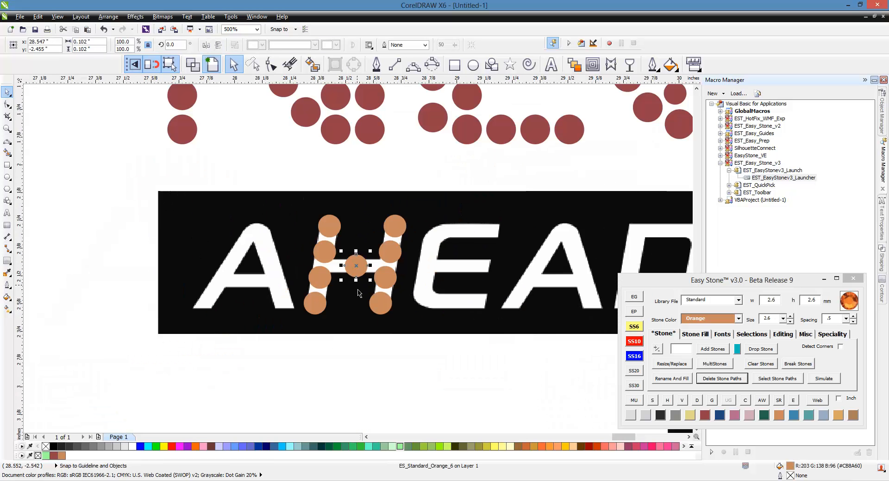
pyautogui.click(329, 369)
# Step: Copy orange stones from the H onto the first A of AHEAD, one at its peak and one at each foot
pyautogui.scroll(2, 241, 300)
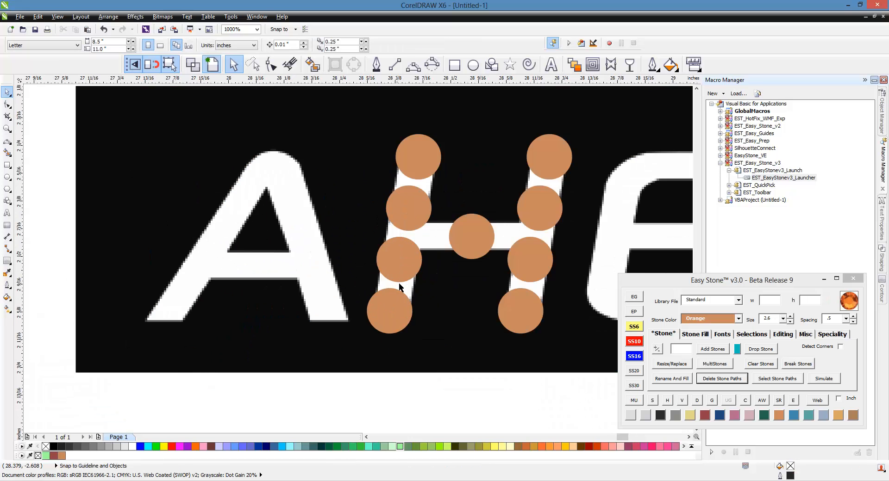
pyautogui.scroll(-2, 399, 282)
pyautogui.scroll(2, 472, 244)
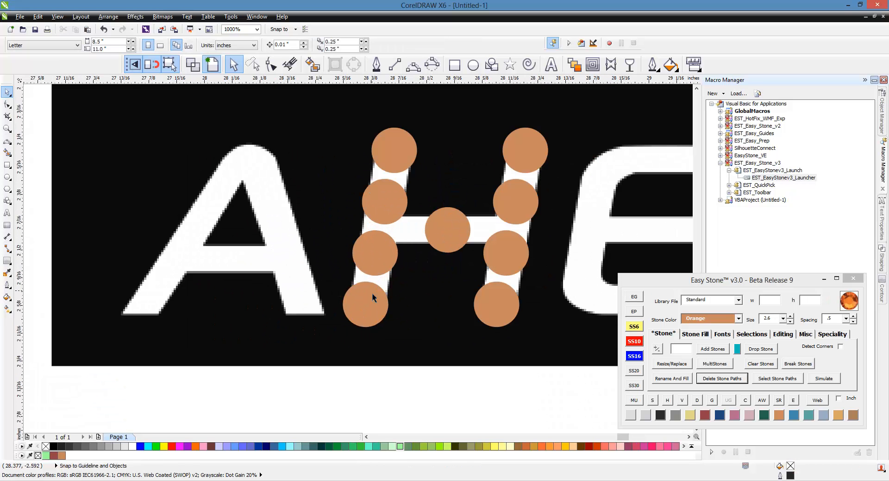
pyautogui.click(302, 304)
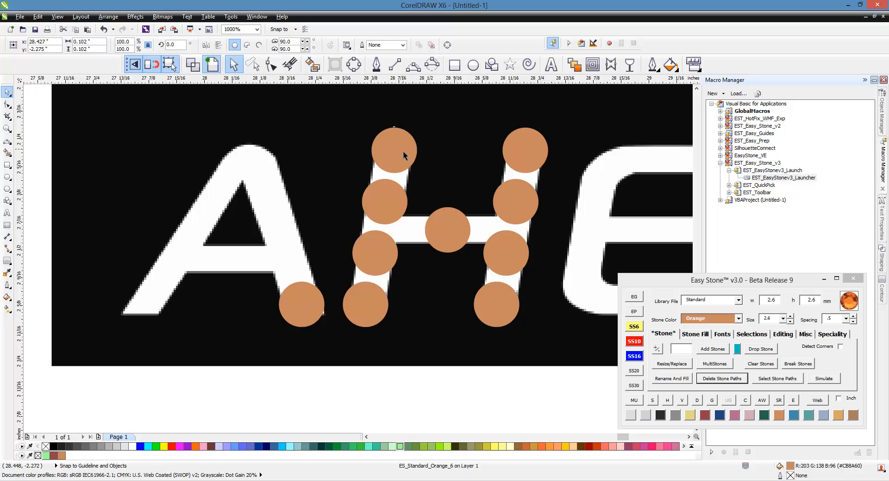
pyautogui.click(256, 166)
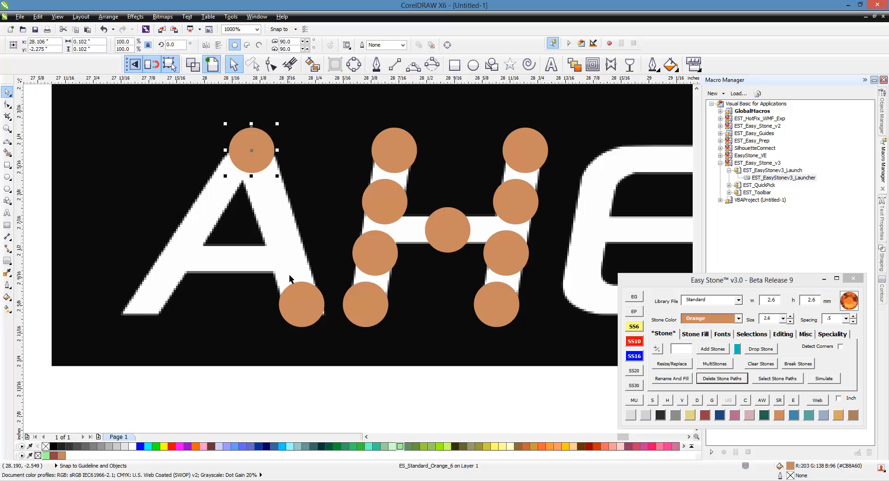
pyautogui.click(140, 304)
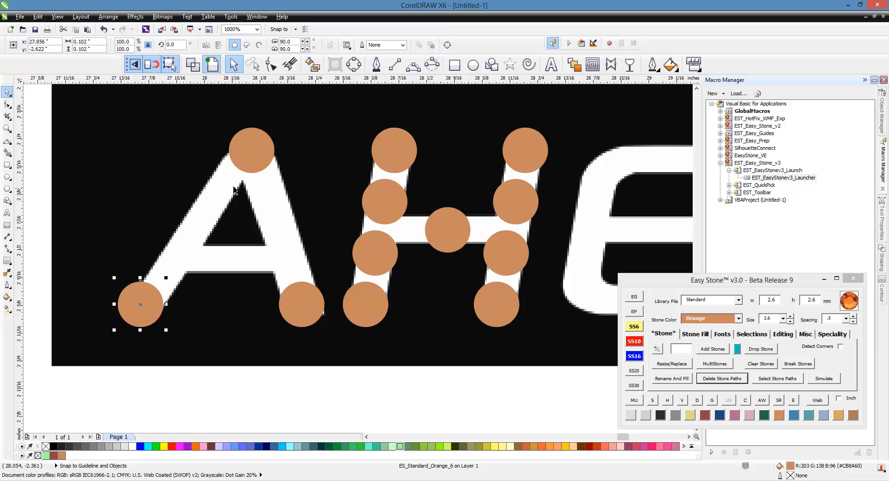
# Step: Fill the first A's left leg with evenly spaced stones, four in all, and delete the stone path
pyautogui.keyDown('shift'); pyautogui.click(254, 167); pyautogui.keyUp('shift')
pyautogui.click(712, 352)
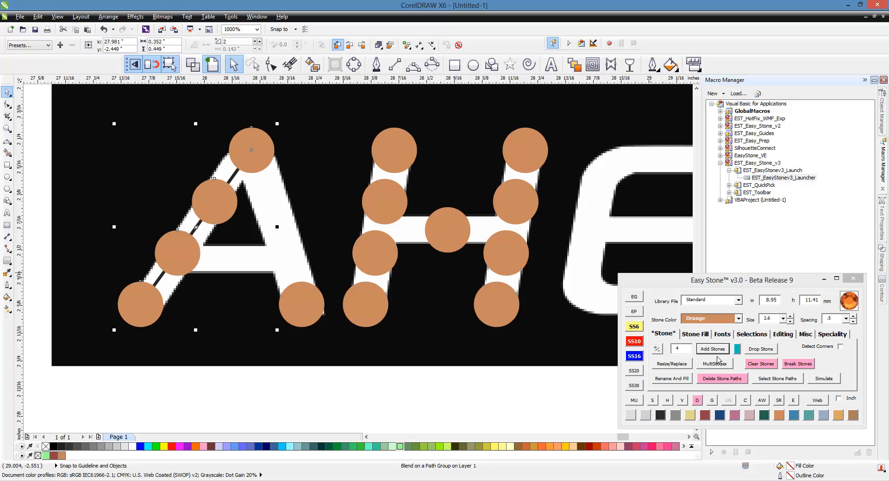
pyautogui.click(733, 380)
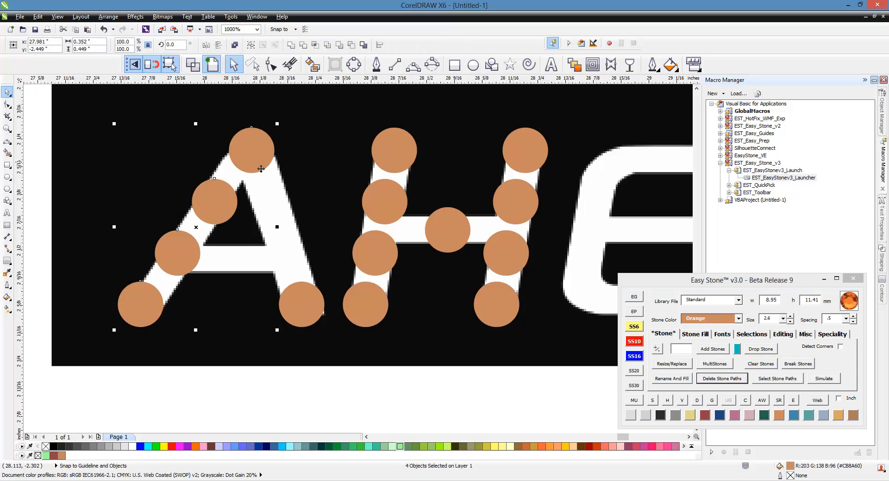
# Step: Fill the first A's right leg with stones, raise the row to four, and delete the stone path
pyautogui.click(299, 306)
pyautogui.keyDown('shift'); pyautogui.click(248, 155); pyautogui.keyUp('shift')
pyautogui.click(708, 351)
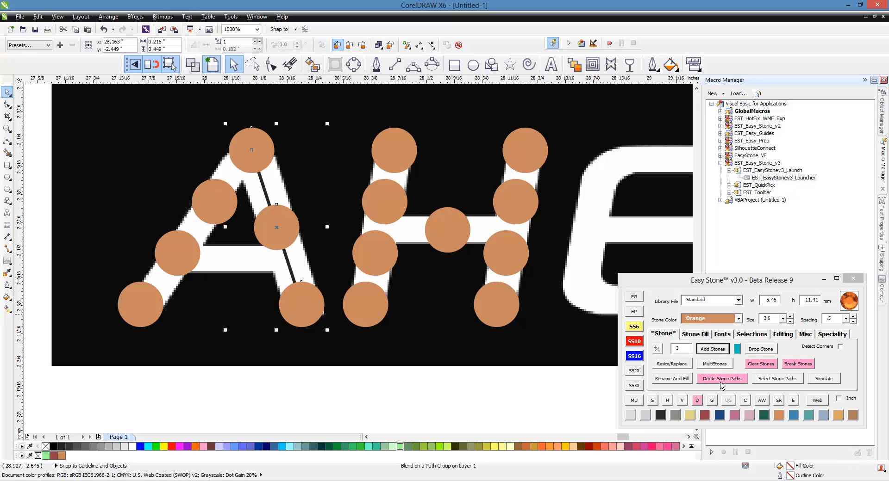
pyautogui.click(661, 352)
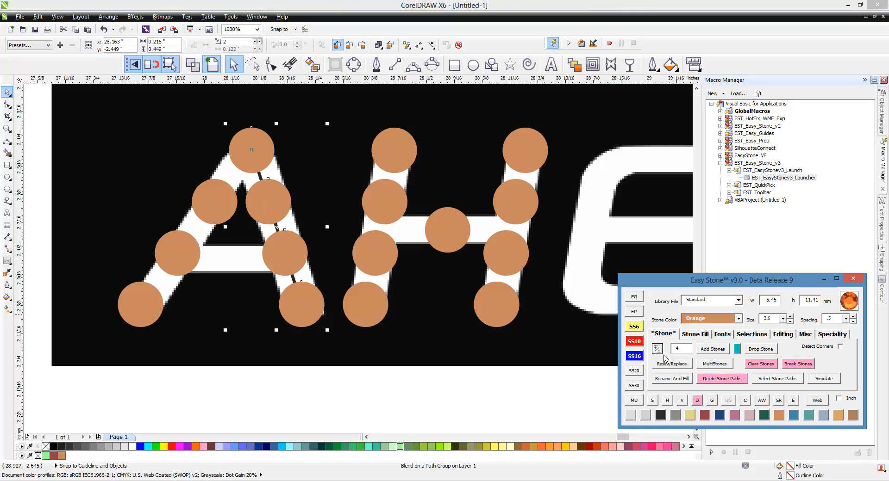
pyautogui.click(727, 379)
pyautogui.click(352, 402)
# Step: Copy a stone from the first A's right leg to the middle of its crossbar, then deselect it
pyautogui.scroll(2, 238, 256)
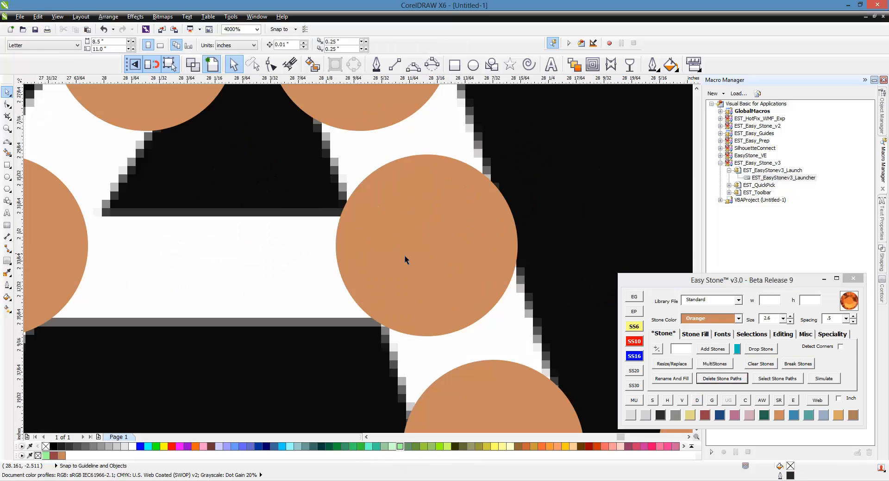
pyautogui.moveTo(431, 256); pyautogui.dragTo(219, 323)
pyautogui.rightClick(219, 324)
pyautogui.scroll(-2, 220, 302)
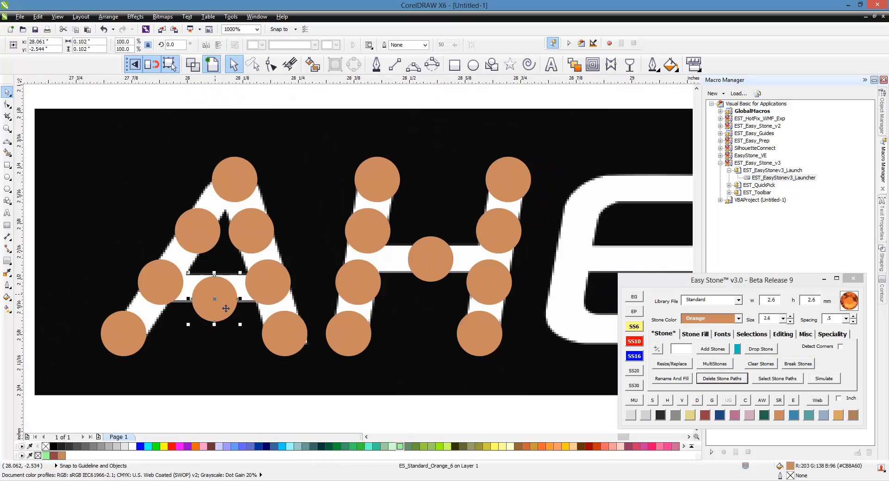
pyautogui.press('Escape')
pyautogui.scroll(-1, 228, 296)
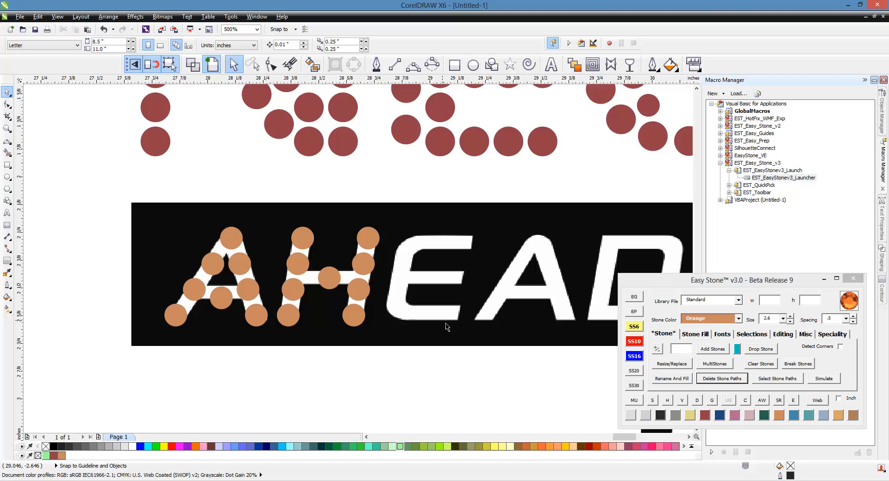
# Step: Copy the four stones of the H's right stem onto the E of AHEAD as three slanted columns
pyautogui.scroll(1, 446, 324)
pyautogui.click(300, 169)
pyautogui.keyDown('shift'); pyautogui.click(296, 213); pyautogui.keyUp('shift')
pyautogui.keyDown('shift'); pyautogui.click(280, 266); pyautogui.keyUp('shift')
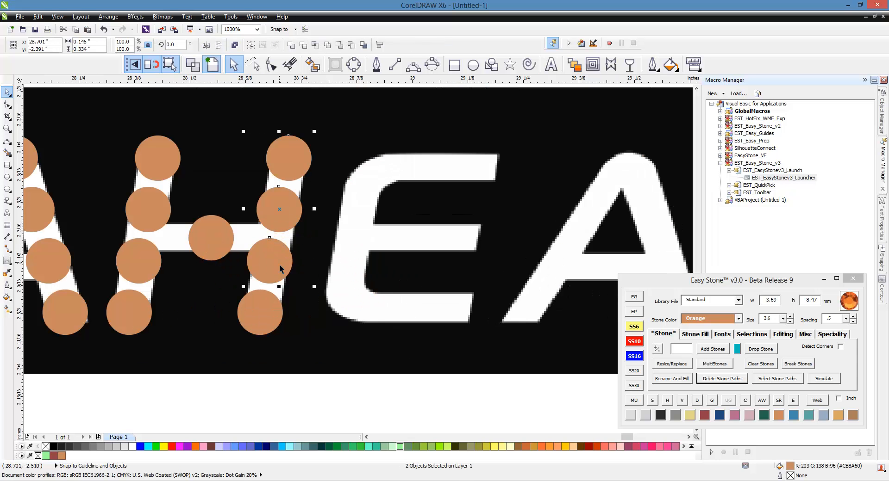
pyautogui.keyDown('shift'); pyautogui.click(274, 298); pyautogui.keyUp('shift')
pyautogui.moveTo(281, 260)
pyautogui.mouseDown()
pyautogui.moveTo(363, 260)
pyautogui.moveTo(414, 274)
pyautogui.mouseUp()
pyautogui.moveTo(415, 274); pyautogui.dragTo(468, 277)
pyautogui.click(504, 259)
# Step: Delete the two extra third-row stones from the gap below the E's middle bar
pyautogui.click(468, 273)
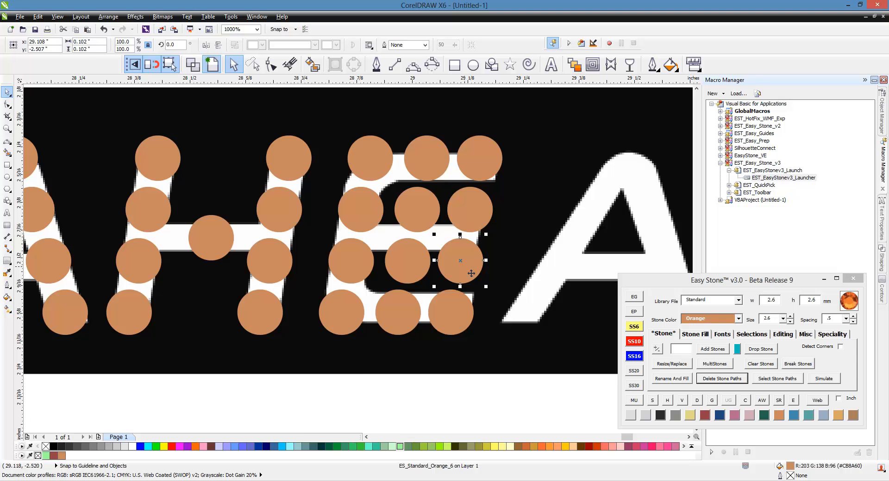
pyautogui.press('Delete')
pyautogui.click(416, 261)
pyautogui.press('Delete')
# Step: Move the two second-row stones beside the E's stem down onto its middle bar and deselect them
pyautogui.scroll(1, 423, 203)
pyautogui.click(422, 207)
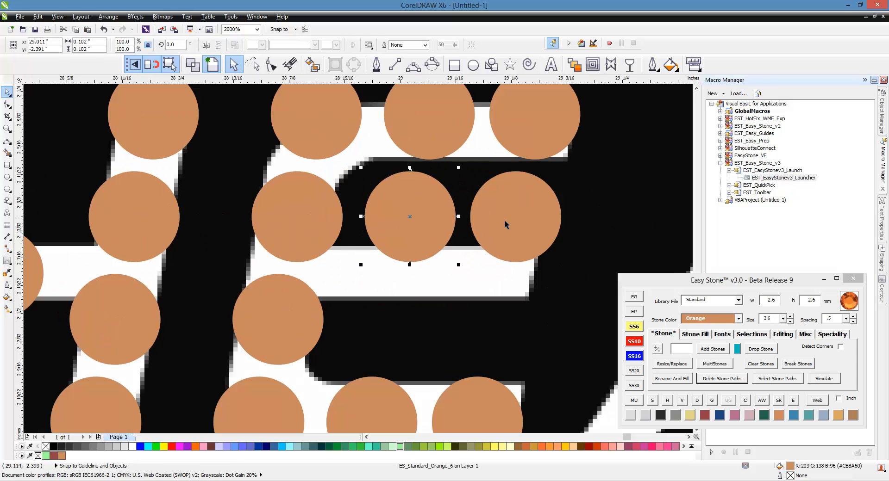
pyautogui.keyDown('shift'); pyautogui.click(505, 224); pyautogui.keyUp('shift')
pyautogui.moveTo(432, 230); pyautogui.dragTo(402, 283)
pyautogui.scroll(-1, 402, 282)
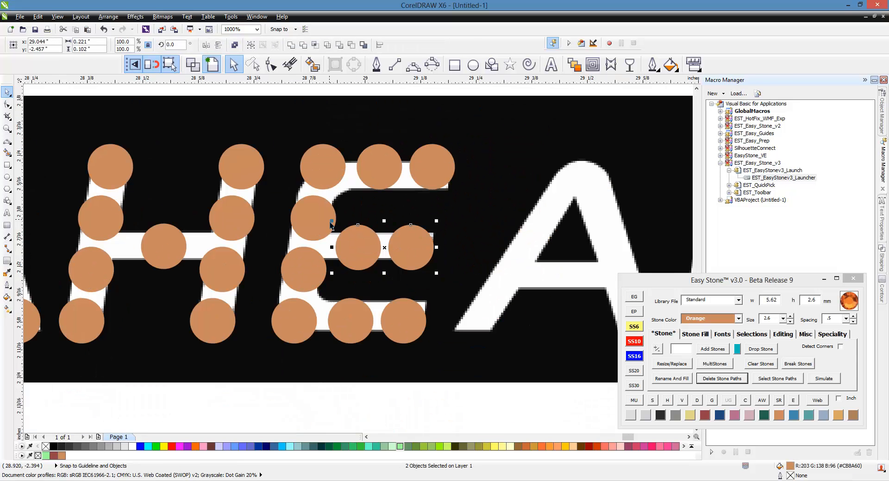
pyautogui.press('Escape')
pyautogui.scroll(-2, 368, 225)
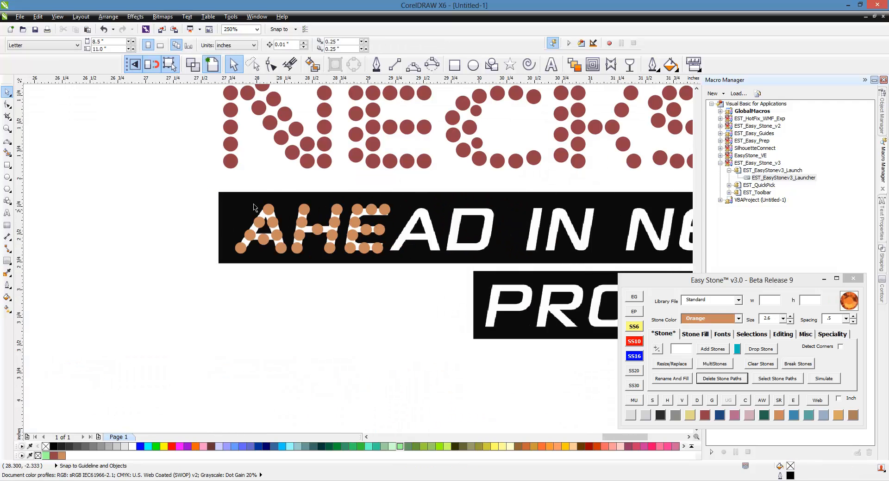
# Step: Copy the eight stones of the first A onto the second A of AHEAD and deselect them
pyautogui.moveTo(246, 242); pyautogui.dragTo(292, 274)
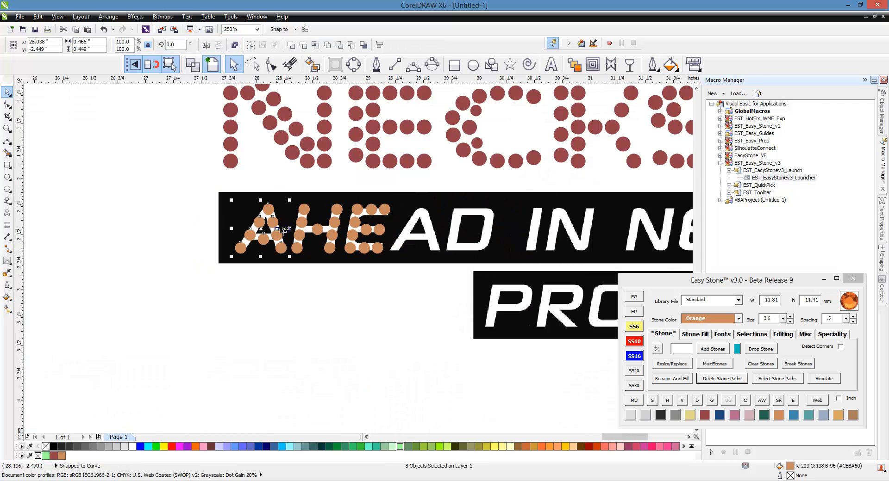
pyautogui.moveTo(298, 229); pyautogui.dragTo(428, 232)
pyautogui.click(190, 197)
pyautogui.scroll(-2, 189, 192)
pyautogui.scroll(2, 370, 213)
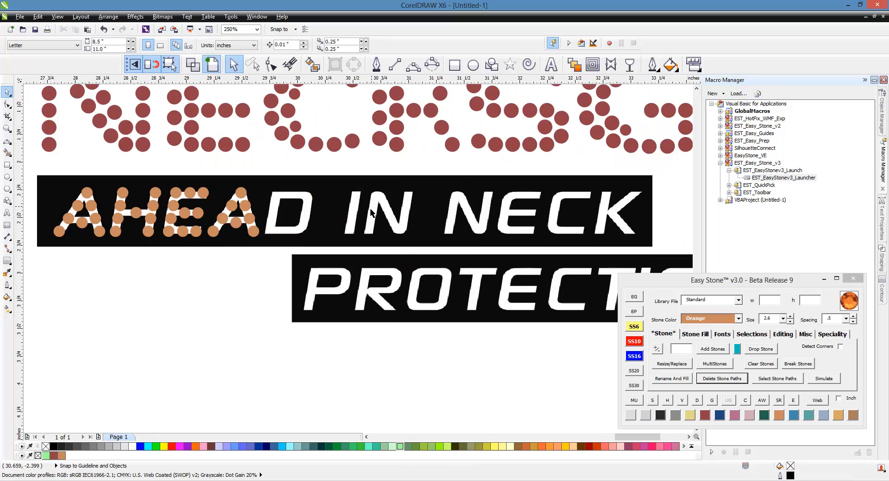
# Step: Lock both black tagline images with Lock Image so they cannot be selected while placing stones
pyautogui.click(354, 215)
pyautogui.keyDown('shift'); pyautogui.click(387, 283); pyautogui.keyUp('shift')
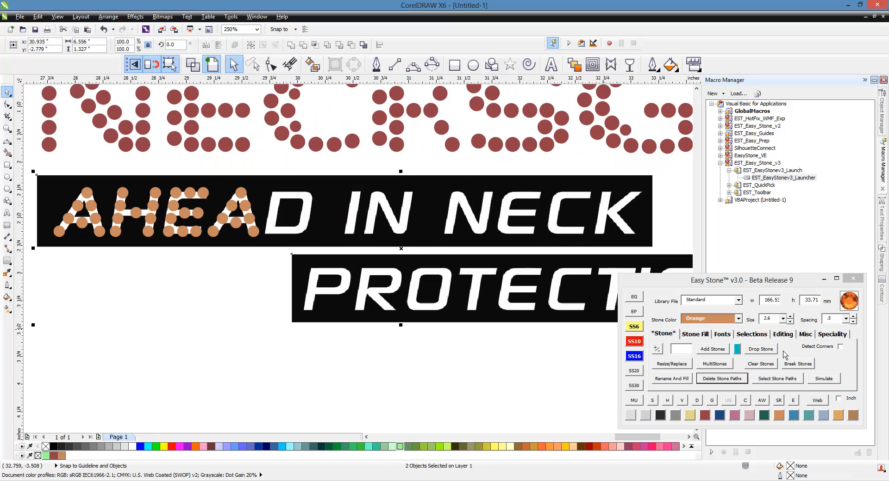
pyautogui.click(832, 334)
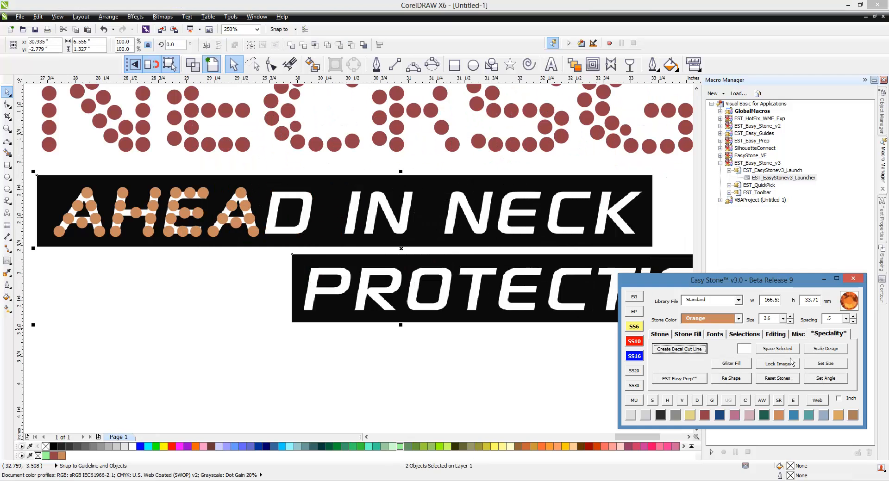
pyautogui.click(526, 391)
# Step: Copy the ten stones of AHEAD's E onto the D of AHEAD and onto the E and C of NECK
pyautogui.scroll(1, 235, 200)
pyautogui.scroll(-1, 235, 199)
pyautogui.scroll(1, 217, 197)
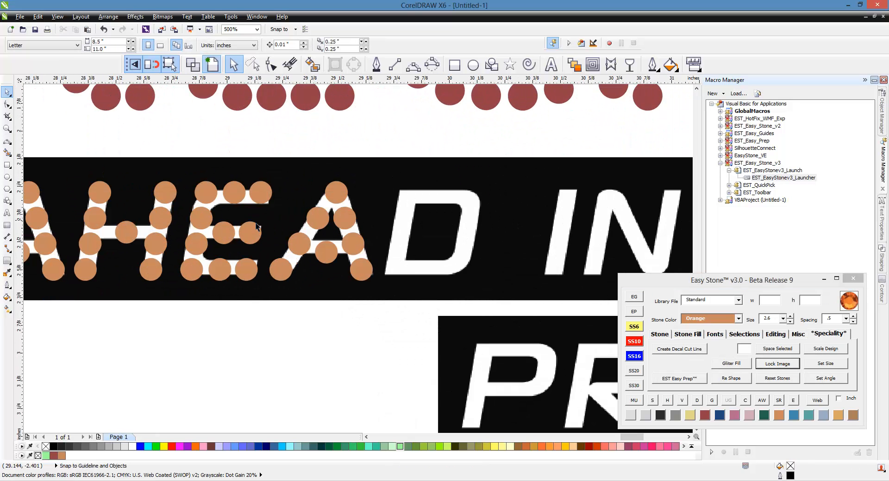
pyautogui.click(209, 193)
pyautogui.keyDown('shift'); pyautogui.click(203, 219); pyautogui.keyUp('shift')
pyautogui.keyDown('shift'); pyautogui.click(198, 249); pyautogui.keyUp('shift')
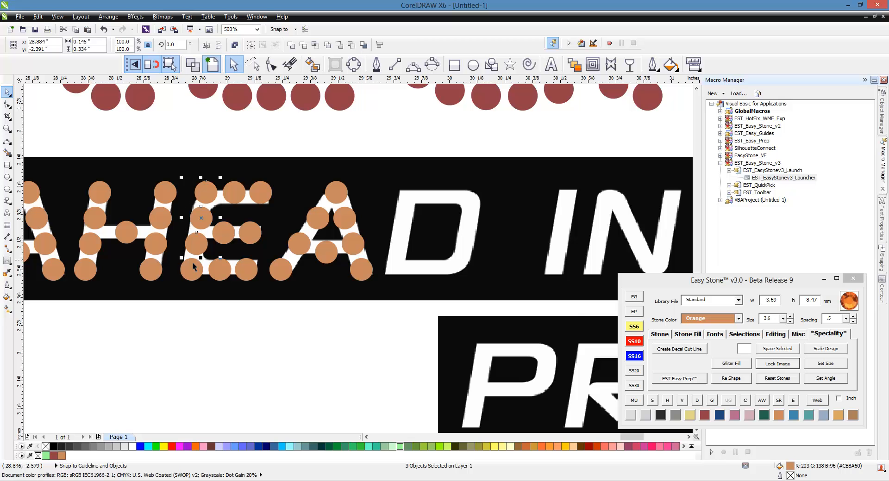
pyautogui.keyDown('shift'); pyautogui.click(193, 269); pyautogui.keyUp('shift')
pyautogui.keyDown('shift'); pyautogui.click(260, 201); pyautogui.keyUp('shift')
pyautogui.keyDown('shift'); pyautogui.click(222, 242); pyautogui.keyUp('shift')
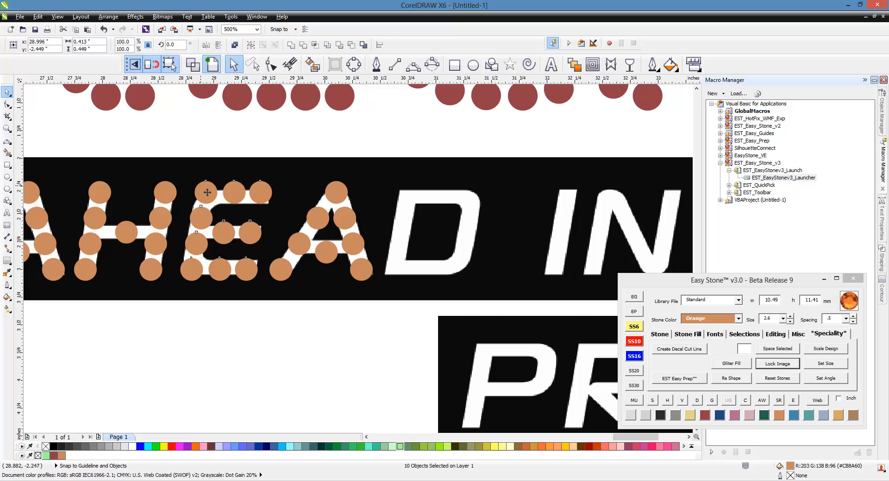
pyautogui.scroll(-1, 206, 194)
pyautogui.moveTo(224, 208); pyautogui.dragTo(603, 232)
pyautogui.click(279, 288)
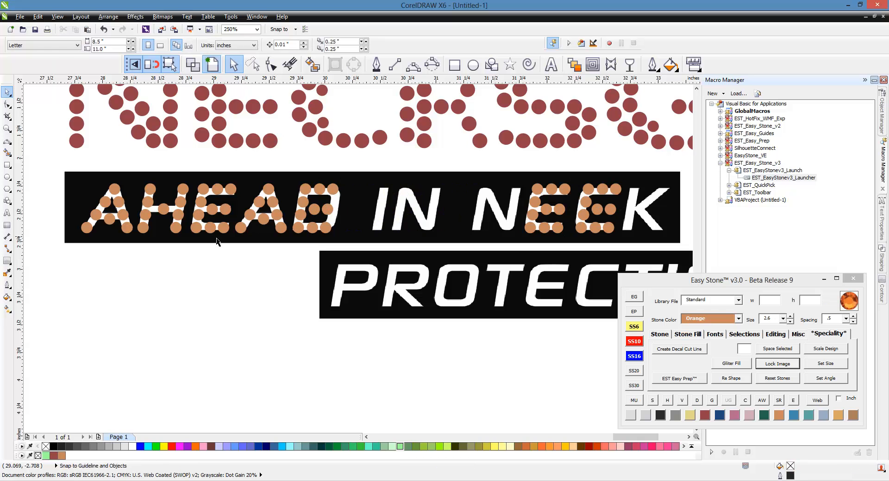
# Step: Copy the four stem stones of AHEAD's E onto the I of IN
pyautogui.click(198, 227)
pyautogui.keyDown('shift'); pyautogui.click(200, 215); pyautogui.keyUp('shift')
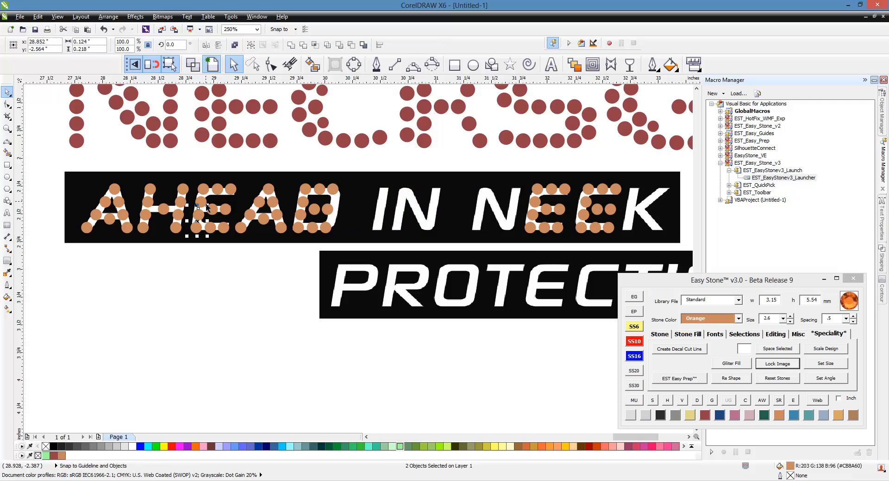
pyautogui.keyDown('shift'); pyautogui.click(206, 194); pyautogui.keyUp('shift')
pyautogui.moveTo(206, 197); pyautogui.dragTo(388, 219)
pyautogui.scroll(1, 436, 218)
pyautogui.scroll(1, 348, 194)
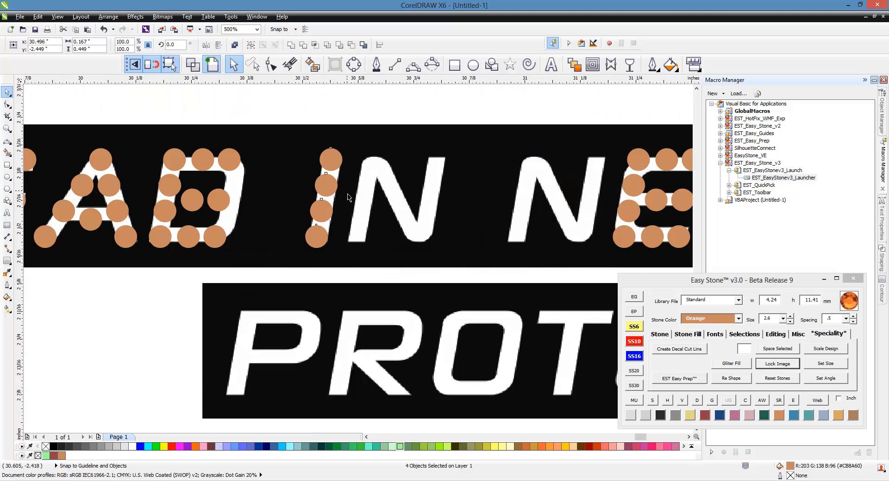
# Step: Copy the I's four-stone column onto the left and right stems of the N of IN
pyautogui.moveTo(310, 194)
pyautogui.mouseDown()
pyautogui.moveTo(525, 215)
pyautogui.moveTo(518, 213)
pyautogui.mouseUp()
pyautogui.rightClick(397, 202)
pyautogui.scroll(-1, 334, 202)
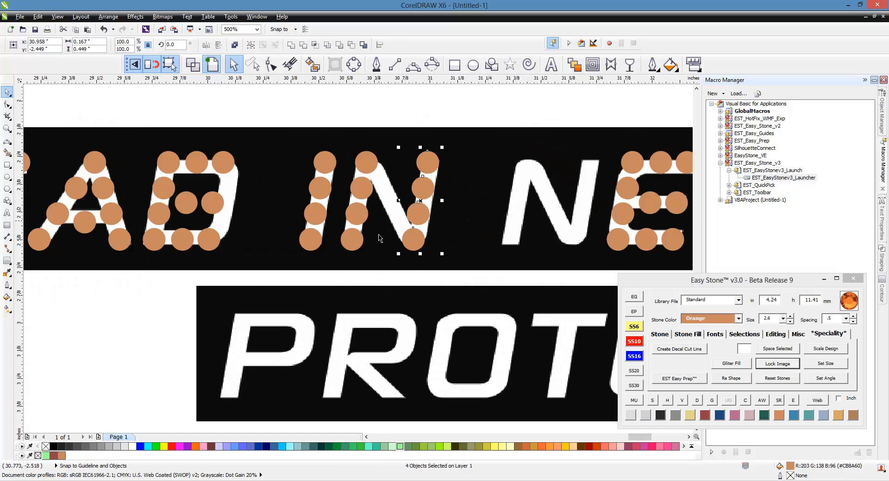
# Step: Place two stones on the diagonal of IN's N, one near its upper end and one near its lower end
pyautogui.click(385, 260)
pyautogui.scroll(1, 370, 192)
pyautogui.moveTo(378, 149)
pyautogui.mouseDown()
pyautogui.moveTo(397, 168)
pyautogui.moveTo(432, 280)
pyautogui.moveTo(419, 245)
pyautogui.moveTo(400, 275)
pyautogui.mouseUp()
pyautogui.scroll(1, 396, 168)
pyautogui.scroll(-1, 408, 261)
pyautogui.scroll(1, 408, 269)
pyautogui.scroll(-1, 386, 267)
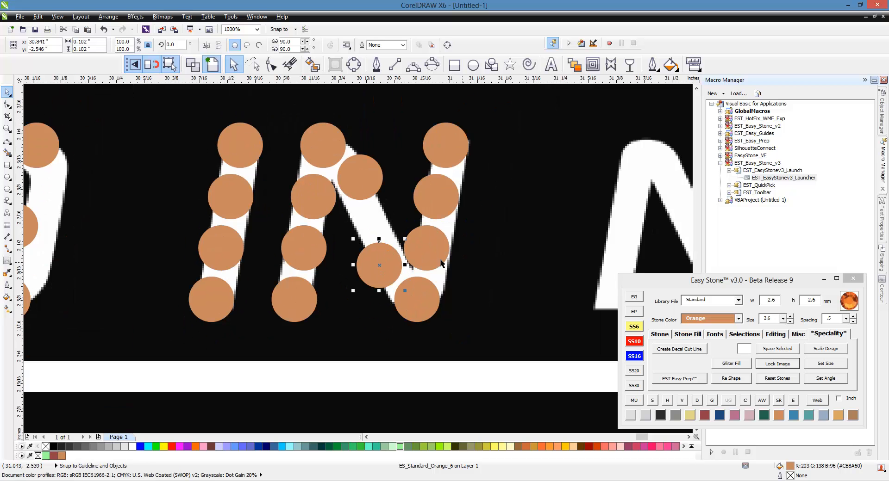
# Step: Shift the four stones of the N's right stem outward to an X position of about 31.01 inches
pyautogui.keyDown('shift'); pyautogui.click(447, 192); pyautogui.keyUp('shift')
pyautogui.keyDown('shift'); pyautogui.click(434, 246); pyautogui.keyUp('shift')
pyautogui.keyDown('shift'); pyautogui.click(418, 290); pyautogui.keyUp('shift')
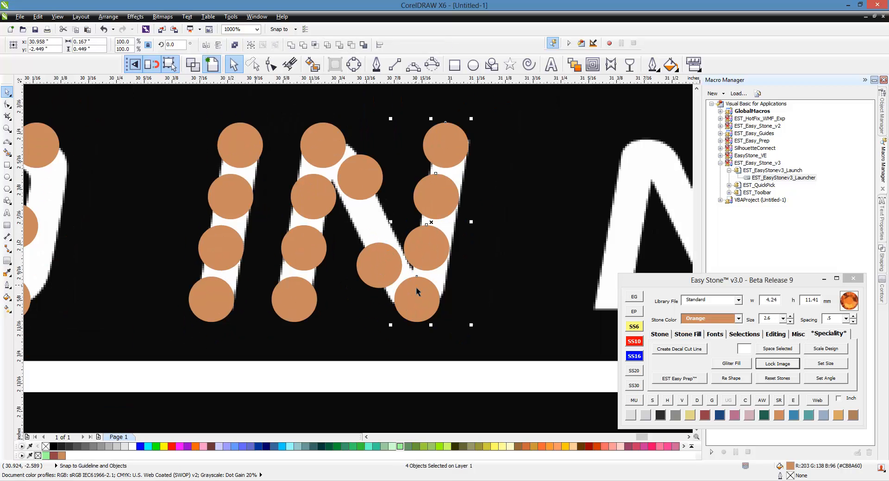
pyautogui.moveTo(431, 254); pyautogui.dragTo(459, 254)
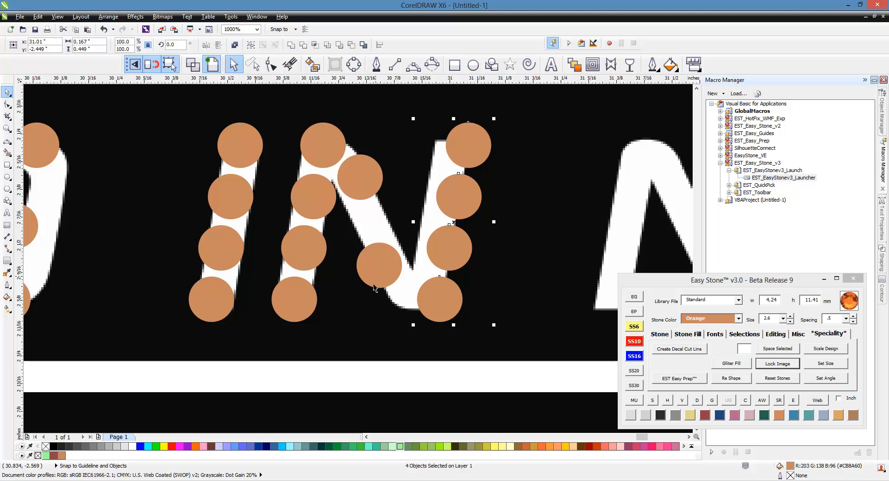
# Step: Copy the lower diagonal stone of IN's N up to the middle of the diagonal
pyautogui.click(376, 270)
pyautogui.moveTo(377, 270); pyautogui.dragTo(380, 221)
pyautogui.scroll(-1, 313, 199)
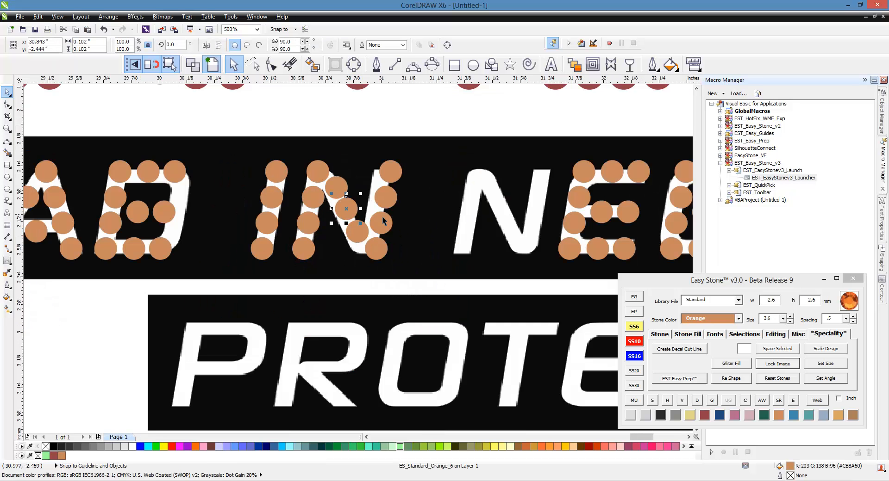
# Step: Move the N's right-stem column of four stones further right, to an X position of about 31.037 inches
pyautogui.scroll(1, 383, 214)
pyautogui.click(404, 144)
pyautogui.keyDown('shift'); pyautogui.click(394, 181); pyautogui.keyUp('shift')
pyautogui.keyDown('shift'); pyautogui.click(387, 229); pyautogui.keyUp('shift')
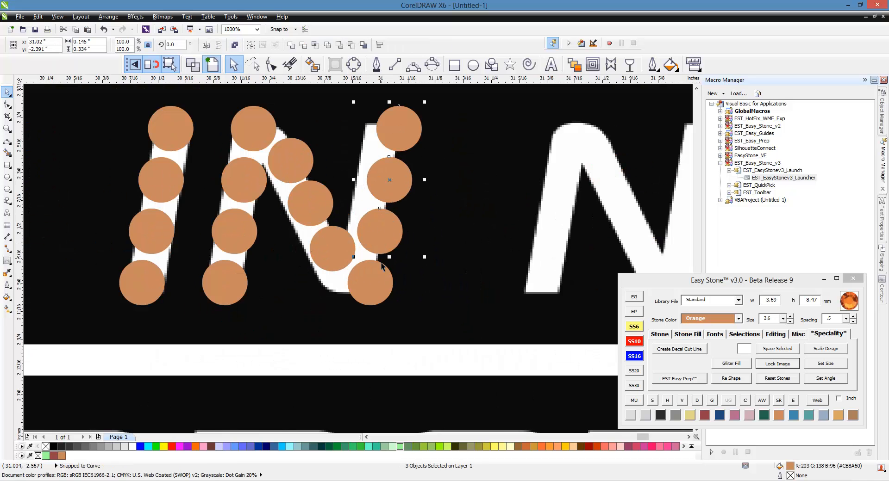
pyautogui.keyDown('shift'); pyautogui.click(376, 279); pyautogui.keyUp('shift')
pyautogui.scroll(1, 383, 224)
pyautogui.moveTo(392, 231); pyautogui.dragTo(416, 233)
# Step: Nudge the N's lowest diagonal stone right, distribute the three diagonal stones evenly in the horizontal direction, and deselect them
pyautogui.click(317, 266)
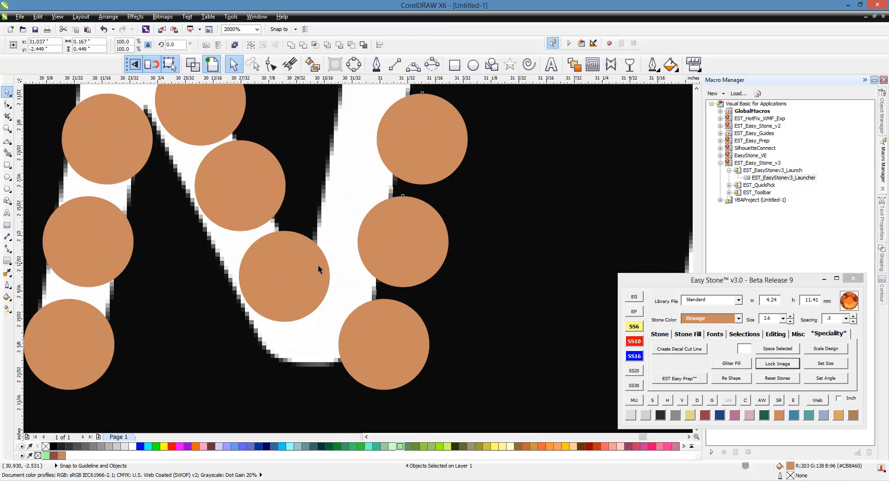
pyautogui.moveTo(309, 285); pyautogui.dragTo(327, 282)
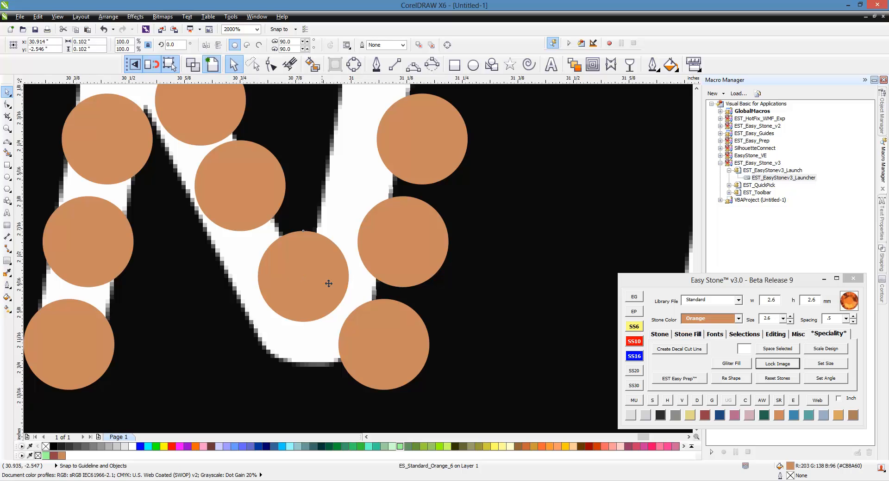
pyautogui.scroll(-1, 327, 282)
pyautogui.keyDown('shift'); pyautogui.click(290, 235); pyautogui.keyUp('shift')
pyautogui.keyDown('shift'); pyautogui.click(273, 193); pyautogui.keyUp('shift')
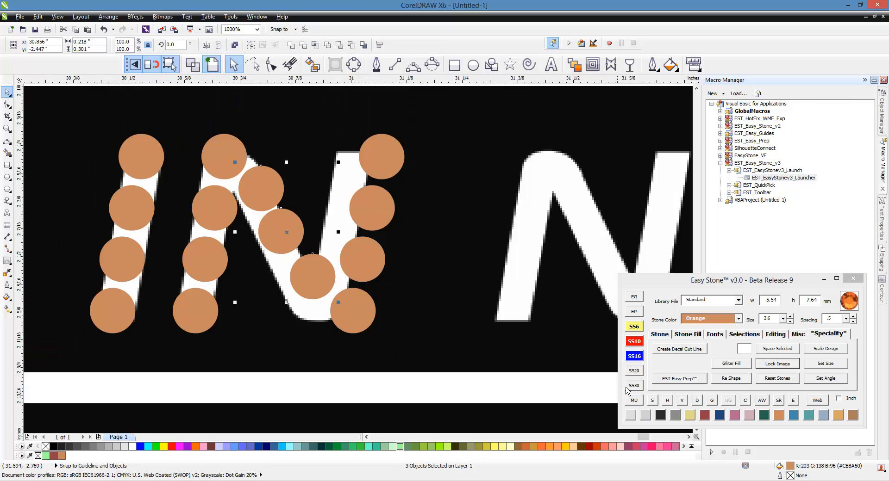
pyautogui.click(670, 403)
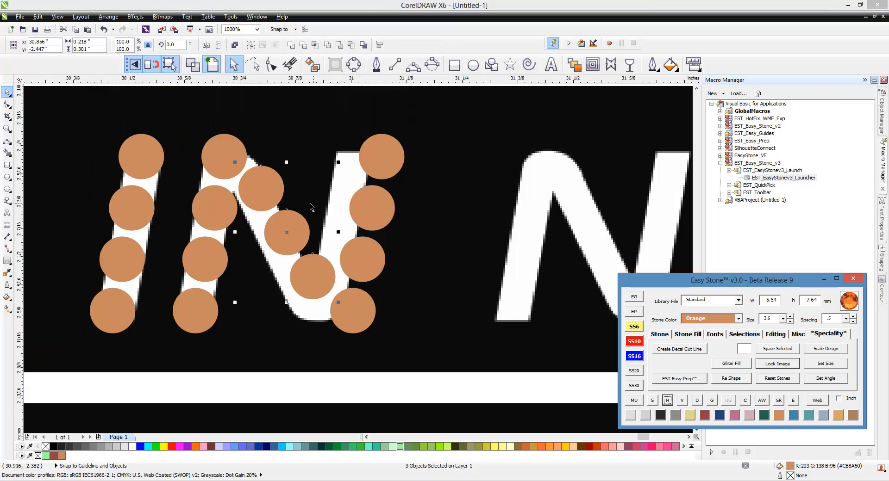
pyautogui.click(304, 322)
# Step: Copy the eleven stones of IN's N onto the N of NECK
pyautogui.scroll(-1, 266, 196)
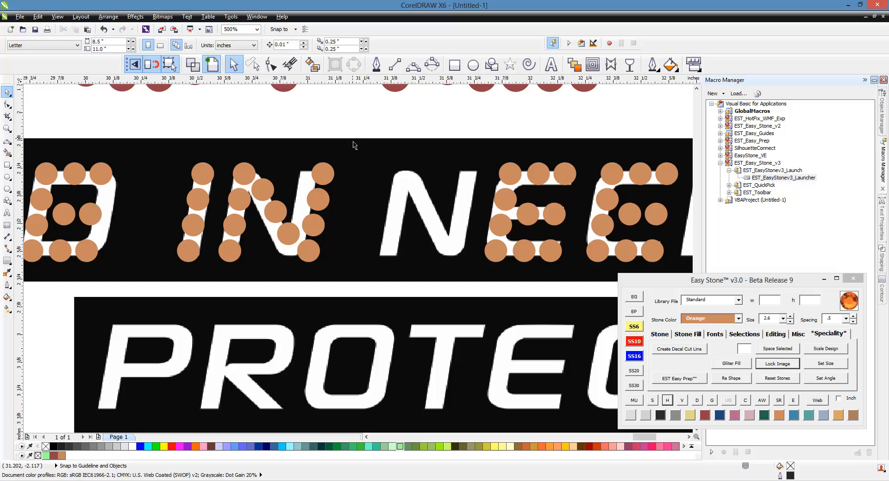
pyautogui.moveTo(360, 134); pyautogui.dragTo(211, 276)
pyautogui.moveTo(323, 210); pyautogui.dragTo(463, 212)
pyautogui.scroll(-2, 239, 206)
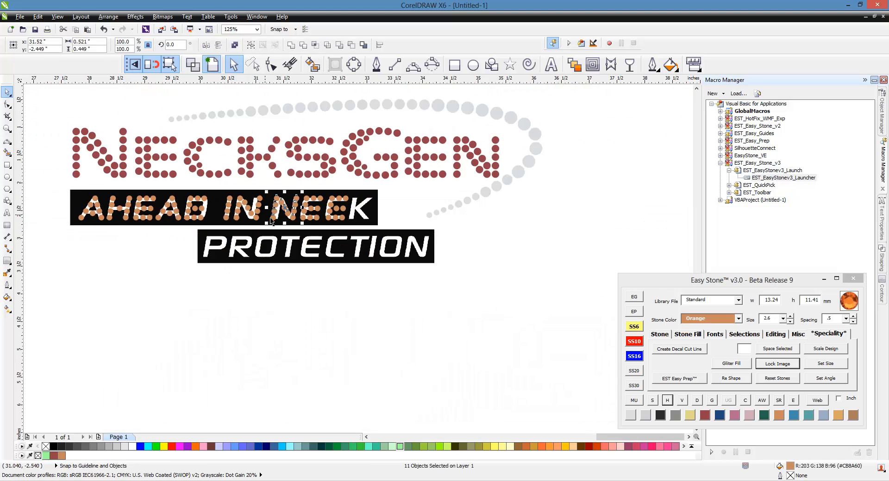
pyautogui.scroll(1, 327, 214)
pyautogui.scroll(1, 318, 199)
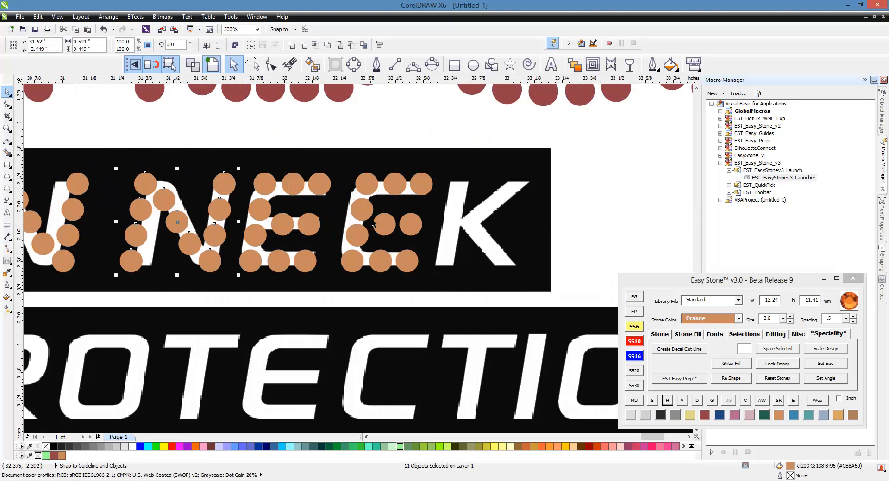
# Step: Delete the two middle-bar stones from the C of NECK
pyautogui.click(421, 235)
pyautogui.press('Delete')
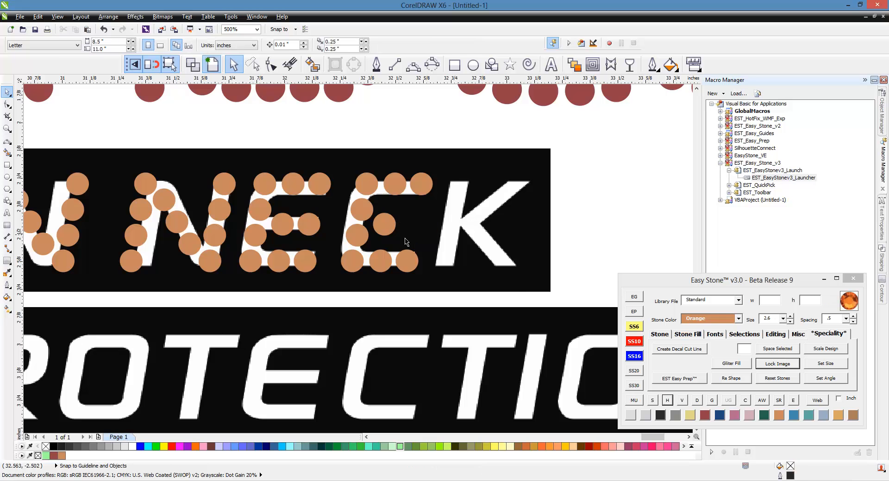
pyautogui.click(387, 234)
pyautogui.press('Delete')
pyautogui.scroll(1, 366, 256)
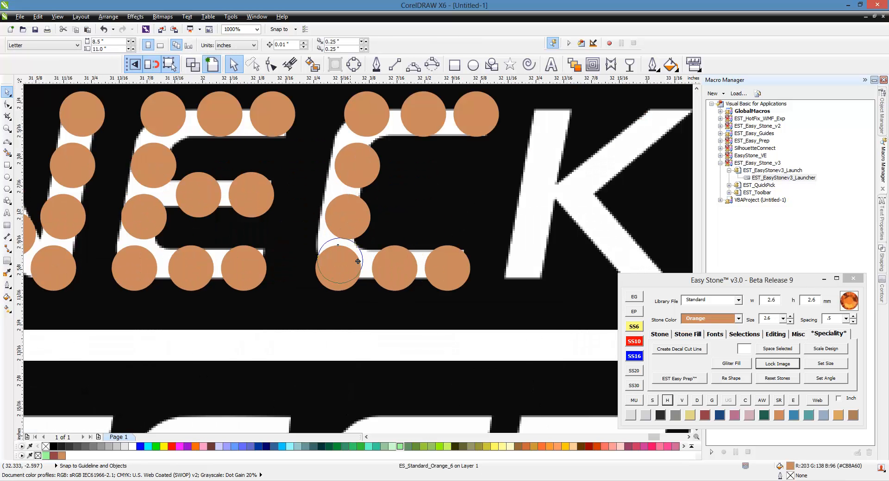
# Step: Move the C's lower-left corner stone up and its upper-left corner stone down to follow the rounded corners
pyautogui.moveTo(348, 269); pyautogui.dragTo(323, 265)
pyautogui.scroll(-1, 343, 240)
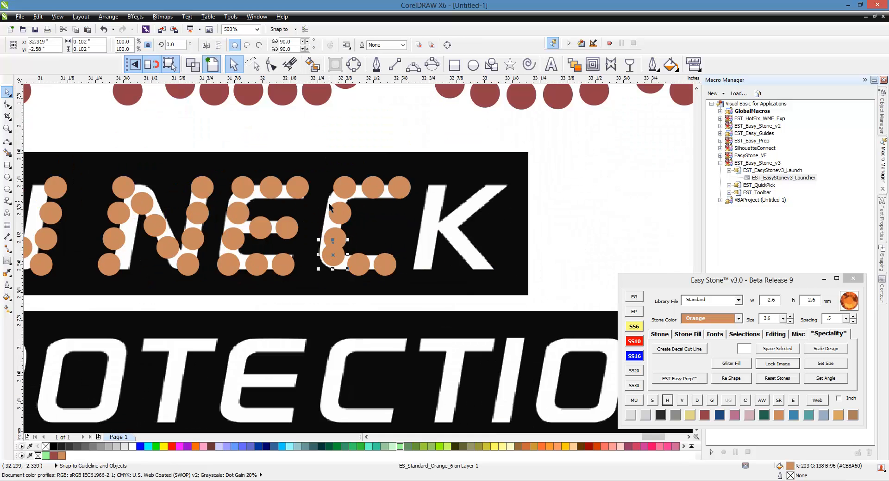
pyautogui.scroll(1, 360, 175)
pyautogui.moveTo(360, 177); pyautogui.dragTo(365, 187)
# Step: Delete the C's upper stem stone, then distribute its remaining stem stone and two corner stones evenly in the vertical direction
pyautogui.click(356, 236)
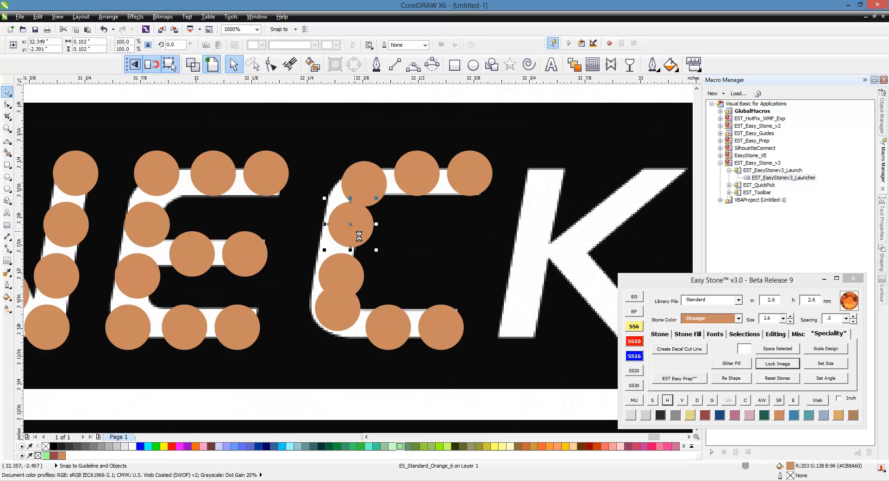
pyautogui.press('Delete')
pyautogui.click(371, 201)
pyautogui.keyDown('shift'); pyautogui.click(355, 274); pyautogui.keyUp('shift')
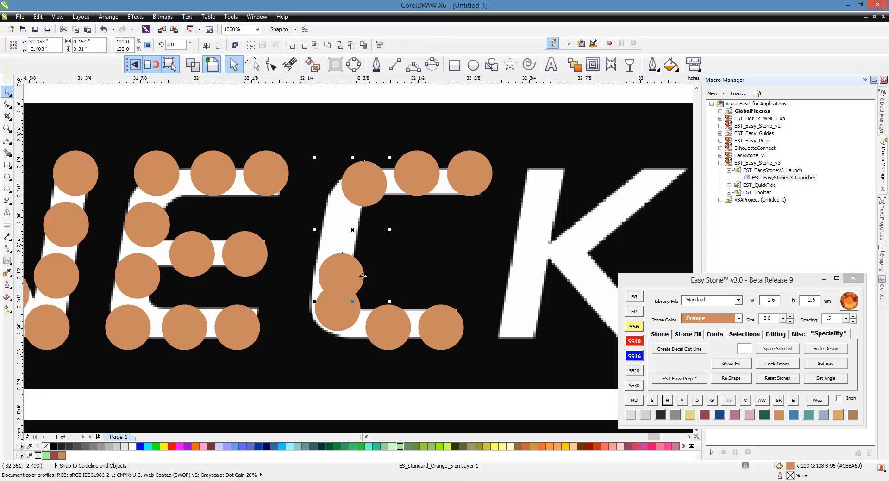
pyautogui.keyDown('shift'); pyautogui.click(347, 315); pyautogui.keyUp('shift')
pyautogui.click(685, 402)
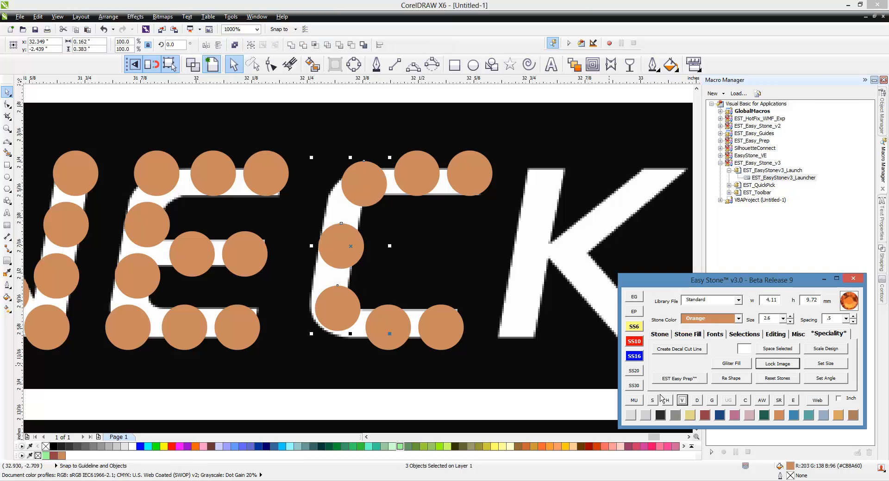
pyautogui.scroll(2, 345, 233)
pyautogui.scroll(-1, 347, 238)
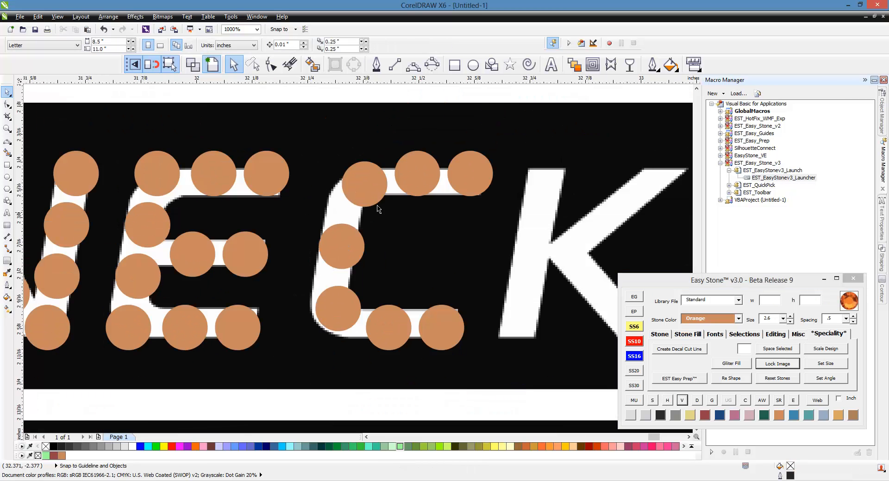
pyautogui.scroll(-1, 339, 253)
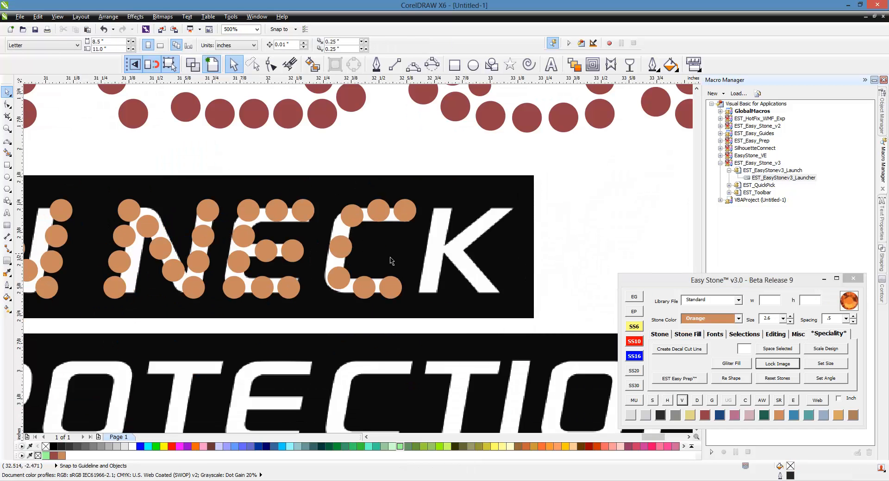
# Step: Copy the four stem stones of NECK's E onto the stem of the K and deselect them
pyautogui.click(255, 218)
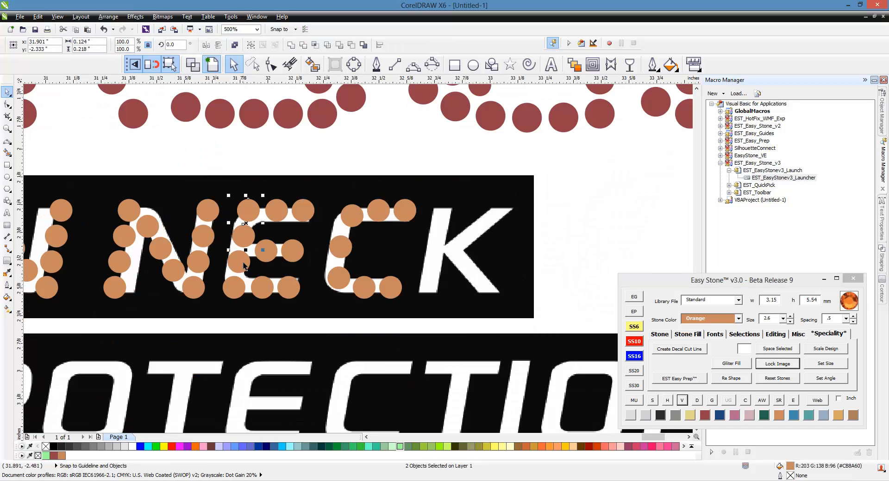
pyautogui.moveTo(253, 249); pyautogui.dragTo(438, 241)
pyautogui.press('Escape')
pyautogui.scroll(2, 506, 275)
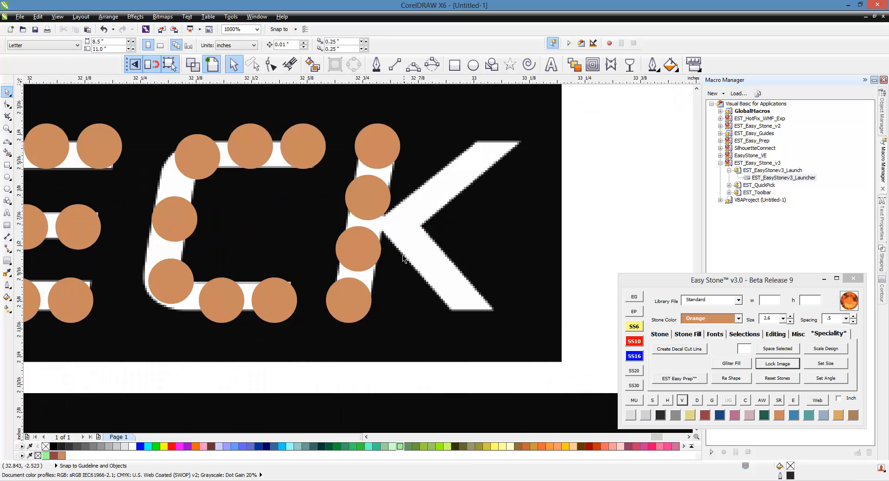
pyautogui.scroll(-2, 251, 239)
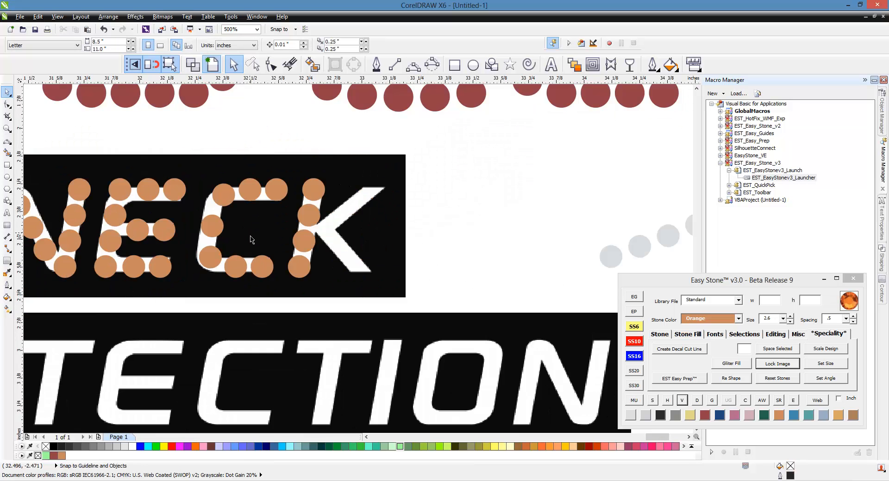
# Step: Copy stem stones onto the K's upper arm tip, its lower leg tip and the point where the two diagonals meet
pyautogui.scroll(2, 362, 217)
pyautogui.moveTo(256, 158); pyautogui.dragTo(381, 157)
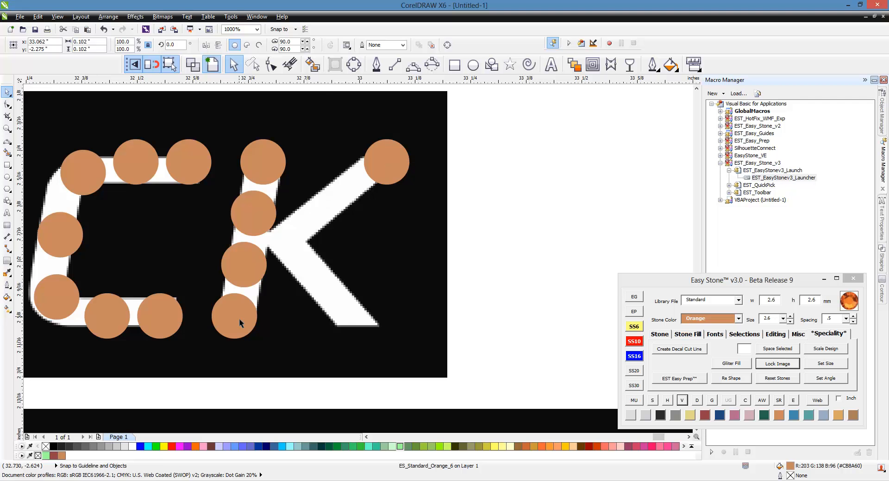
pyautogui.moveTo(238, 318); pyautogui.dragTo(369, 318)
pyautogui.scroll(2, 254, 241)
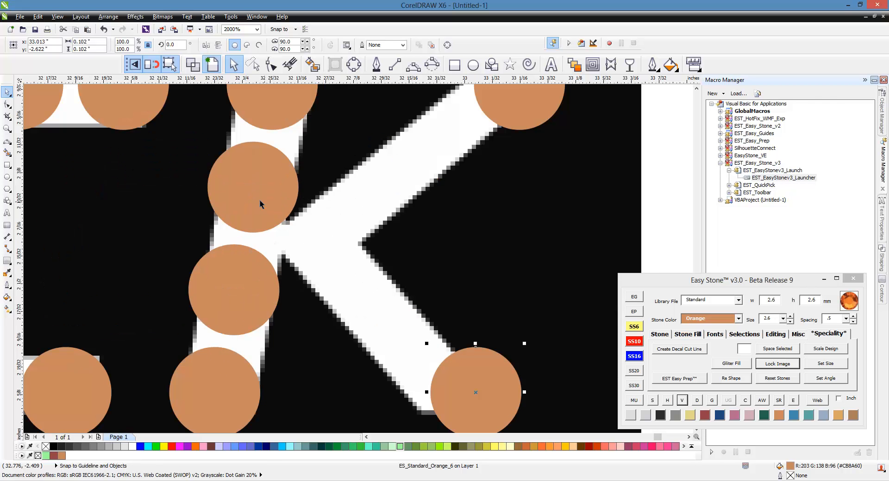
pyautogui.moveTo(258, 202); pyautogui.dragTo(345, 270)
pyautogui.scroll(-2, 345, 242)
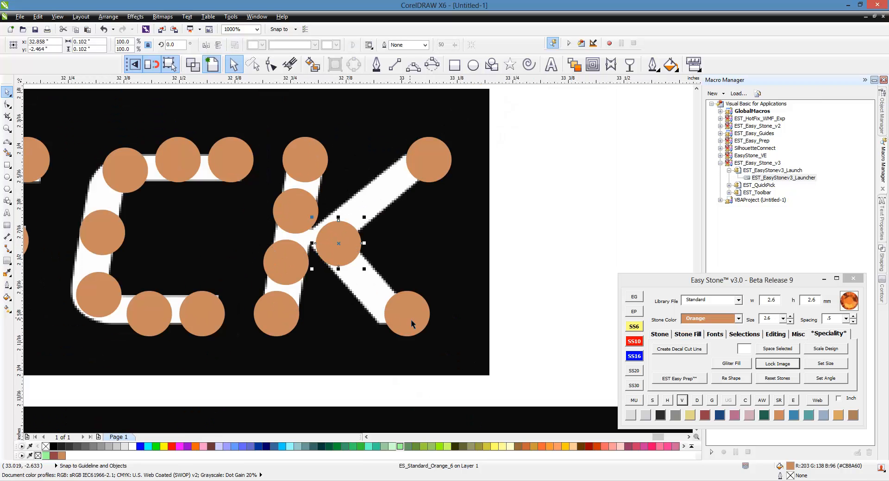
# Step: Copy the K's junction stone onto the middle of its lower leg and distribute the three leg stones evenly horizontally
pyautogui.scroll(2, 368, 279)
pyautogui.moveTo(319, 228); pyautogui.dragTo(396, 311)
pyautogui.scroll(-2, 326, 278)
pyautogui.click(329, 312)
pyautogui.scroll(2, 383, 290)
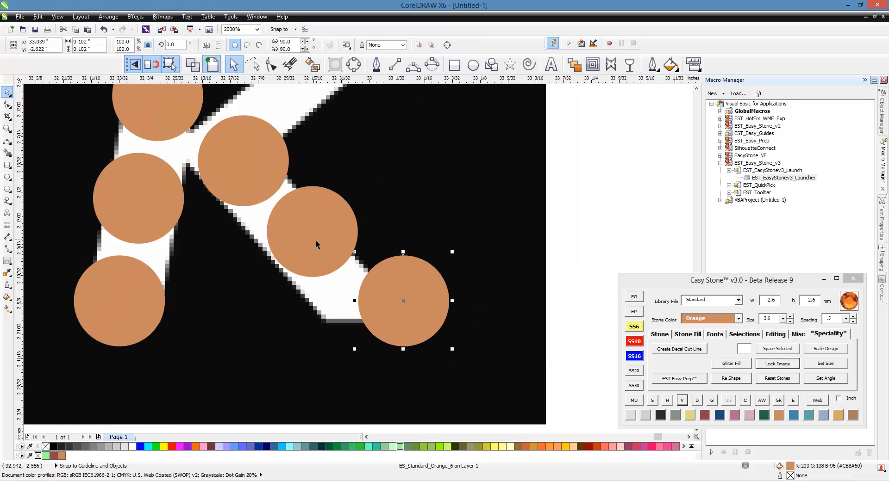
pyautogui.keyDown('shift'); pyautogui.click(315, 241); pyautogui.keyUp('shift')
pyautogui.keyDown('shift'); pyautogui.click(247, 174); pyautogui.keyUp('shift')
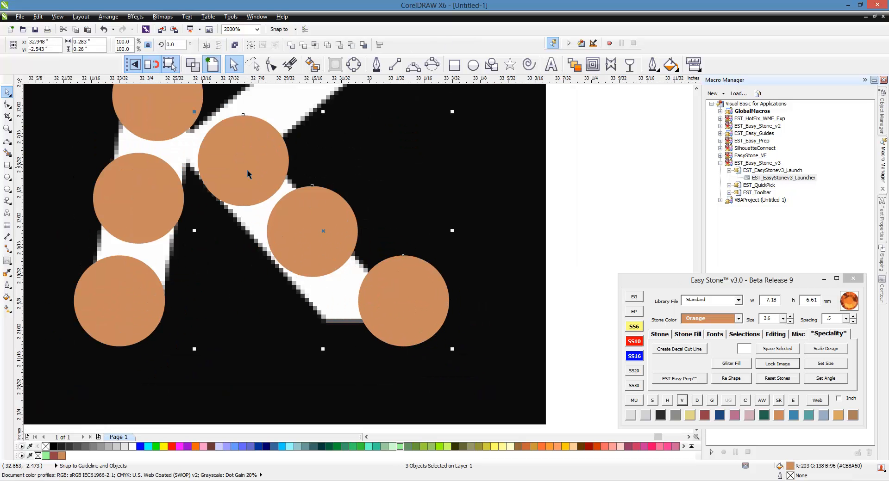
pyautogui.click(667, 400)
pyautogui.click(297, 330)
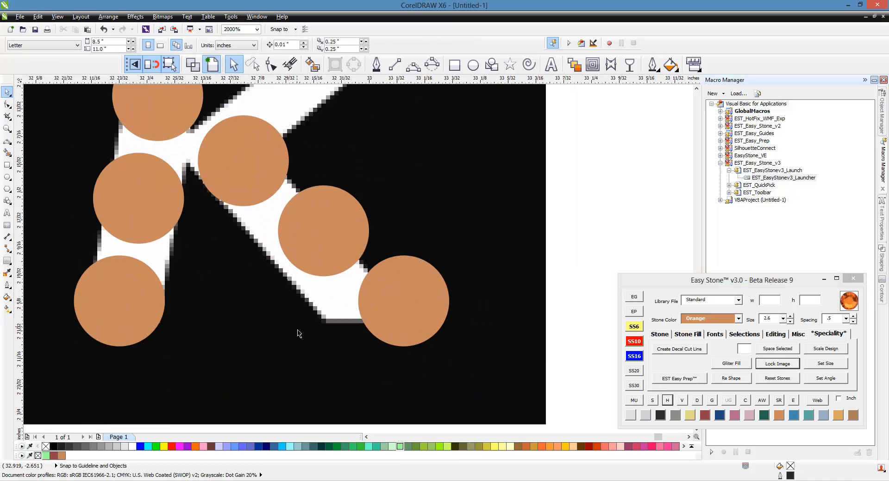
# Step: Copy the K's junction stone onto the middle of its upper arm and distribute the three arm stones evenly horizontally
pyautogui.scroll(-1, 298, 330)
pyautogui.scroll(1, 312, 202)
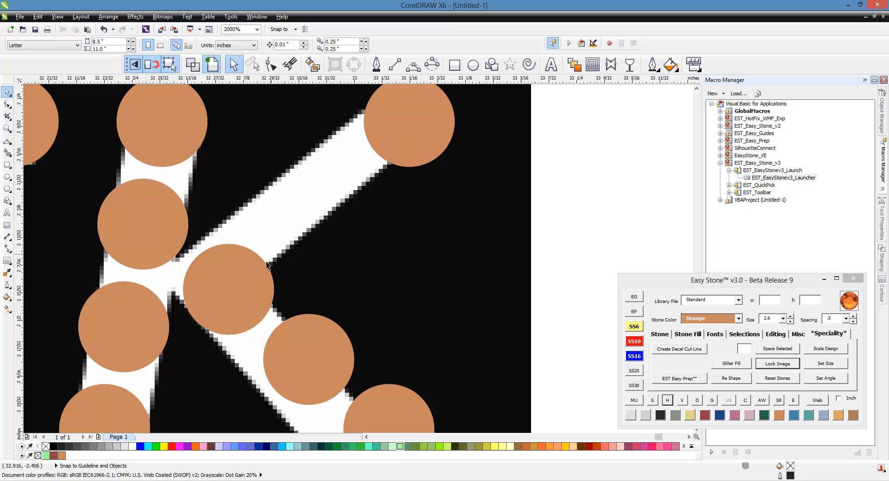
pyautogui.moveTo(229, 283); pyautogui.dragTo(318, 191)
pyautogui.scroll(-1, 317, 192)
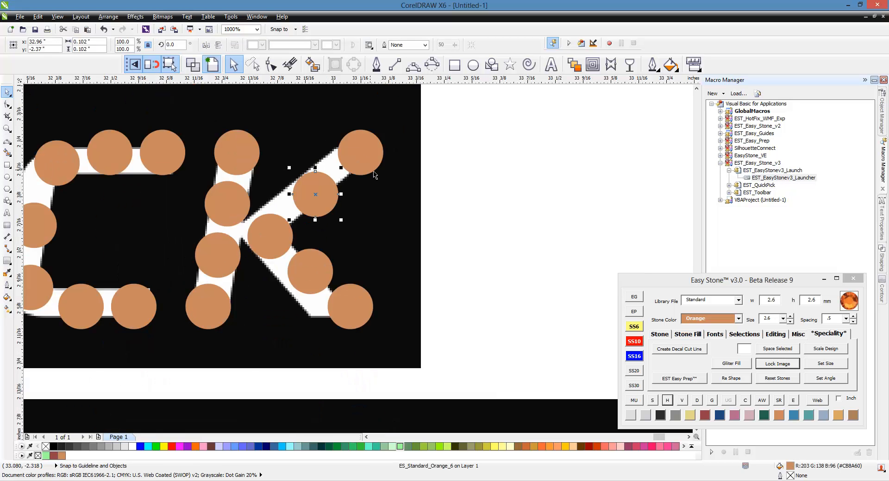
pyautogui.click(365, 162)
pyautogui.keyDown('shift'); pyautogui.click(327, 199); pyautogui.keyUp('shift')
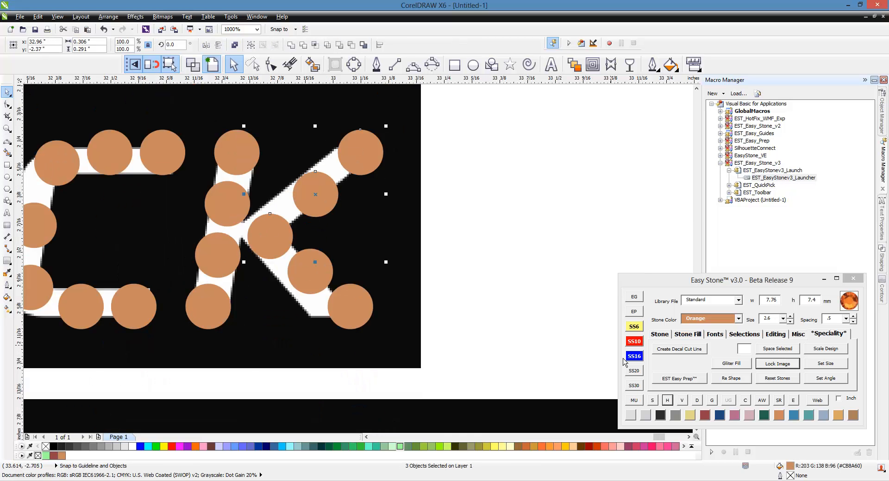
pyautogui.click(668, 400)
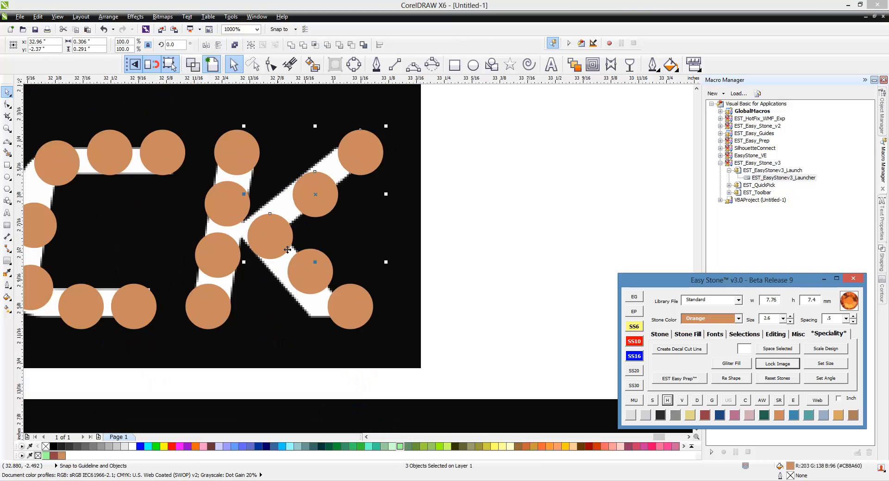
pyautogui.click(471, 184)
pyautogui.scroll(-1, 524, 271)
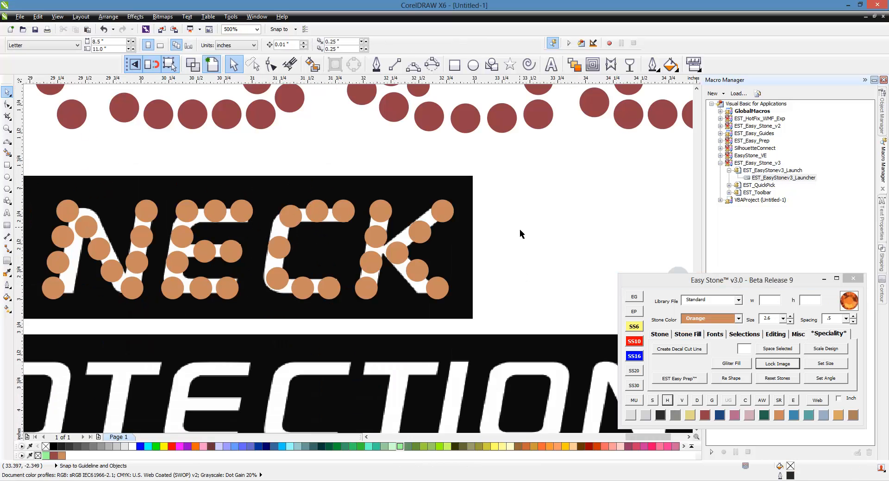
# Step: Delete the two stray middle-bar stones inside the D of AHEAD
pyautogui.scroll(-1, 519, 229)
pyautogui.scroll(-2, 411, 255)
pyautogui.scroll(3, 366, 222)
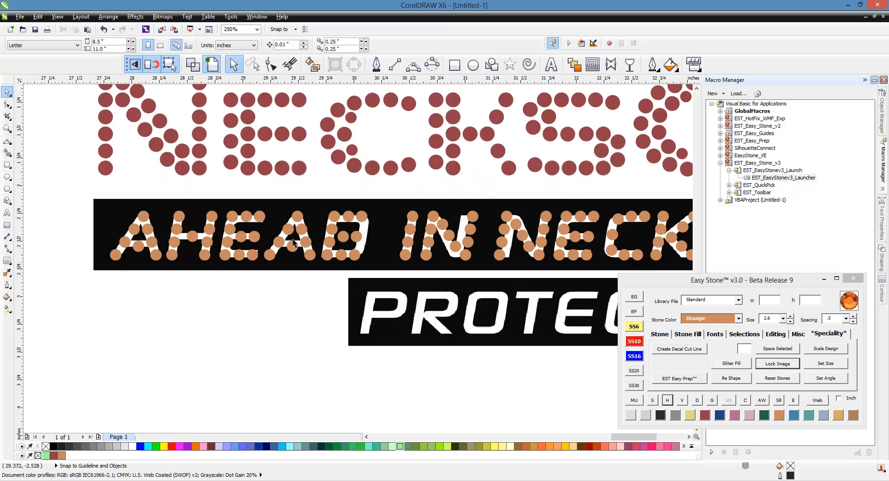
pyautogui.scroll(2, 365, 222)
pyautogui.click(332, 279)
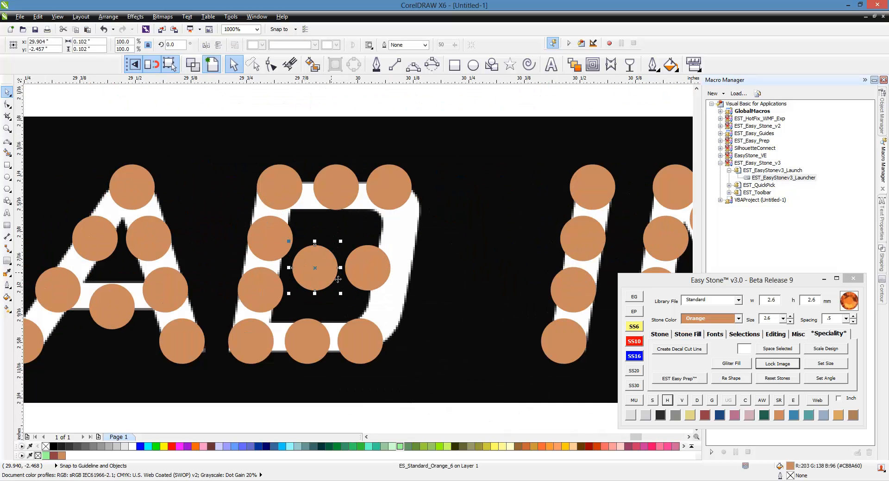
pyautogui.press('Delete')
pyautogui.click(375, 268)
pyautogui.press('Delete')
# Step: Move the D's two outer corner stones inward to follow the rounded corners and add a stone on its curved side
pyautogui.scroll(1, 379, 355)
pyautogui.moveTo(355, 339); pyautogui.dragTo(361, 311)
pyautogui.scroll(-1, 362, 312)
pyautogui.scroll(1, 386, 169)
pyautogui.moveTo(387, 175); pyautogui.dragTo(364, 252)
pyautogui.scroll(-1, 360, 163)
pyautogui.press('Escape')
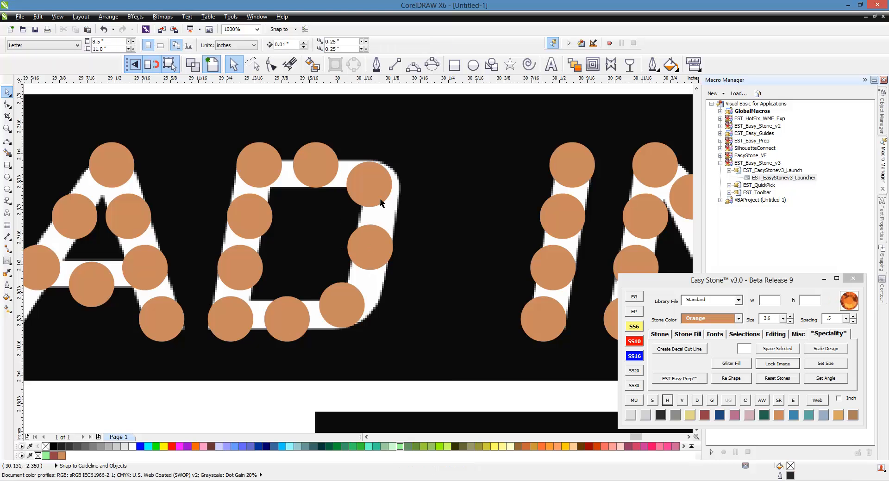
# Step: Copy all the orange stones of AHEAD IN NECK down onto the PROTECTION line
pyautogui.scroll(-1, 374, 247)
pyautogui.scroll(-1, 325, 213)
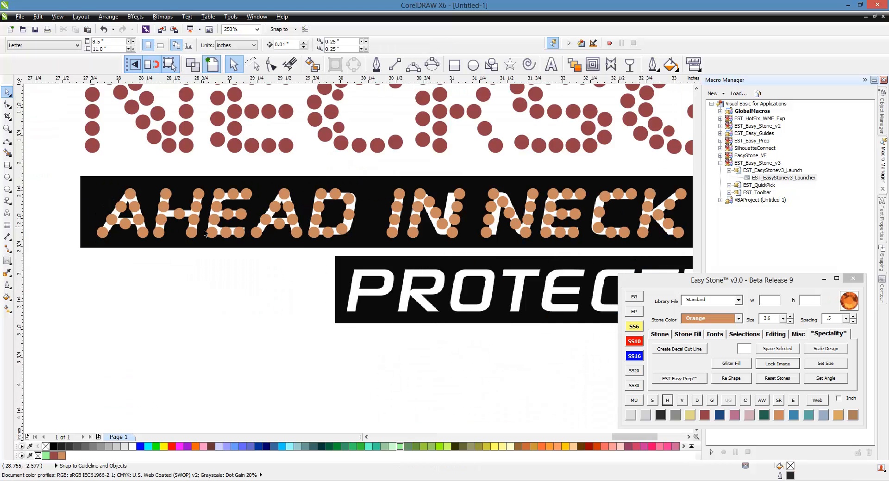
pyautogui.scroll(-1, 206, 234)
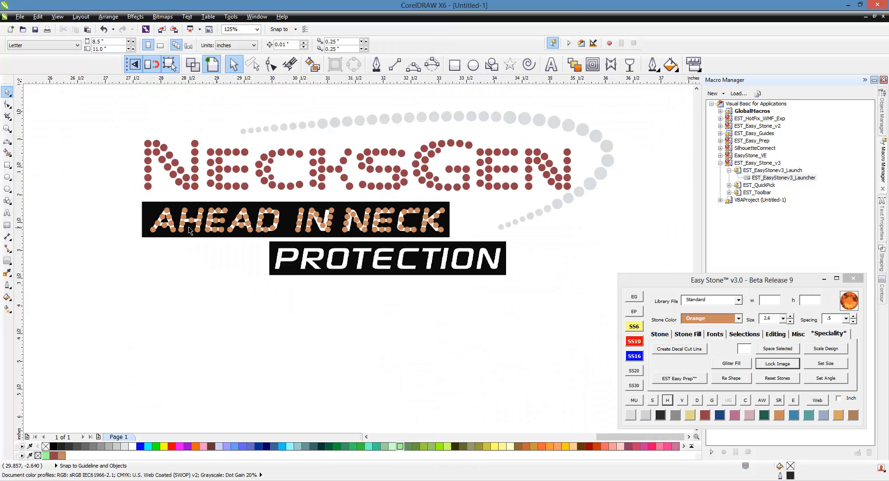
pyautogui.moveTo(135, 200); pyautogui.dragTo(455, 240)
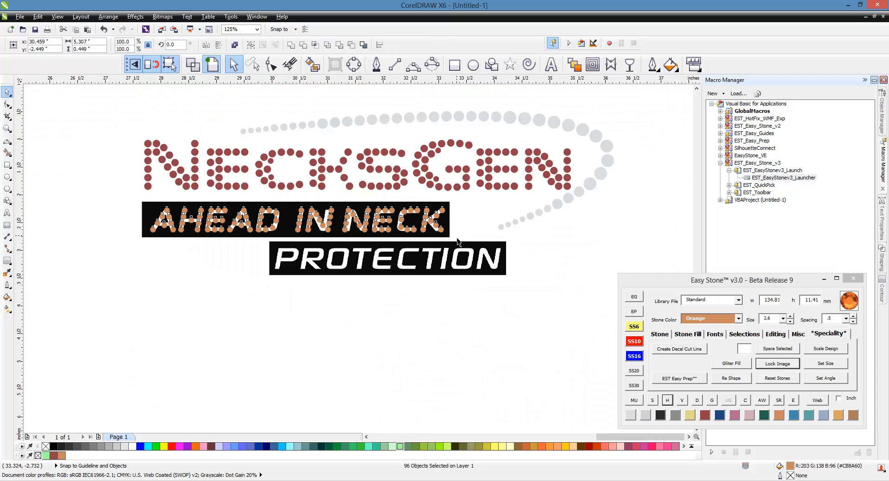
pyautogui.press('Escape')
pyautogui.moveTo(130, 205); pyautogui.dragTo(454, 238)
pyautogui.moveTo(382, 227); pyautogui.dragTo(452, 259)
# Step: Shift the copied stones left to about X 30.441", Y -3.145" so NECK's E and C stones fit the EC of PROTECTION, then deselect them
pyautogui.scroll(1, 451, 259)
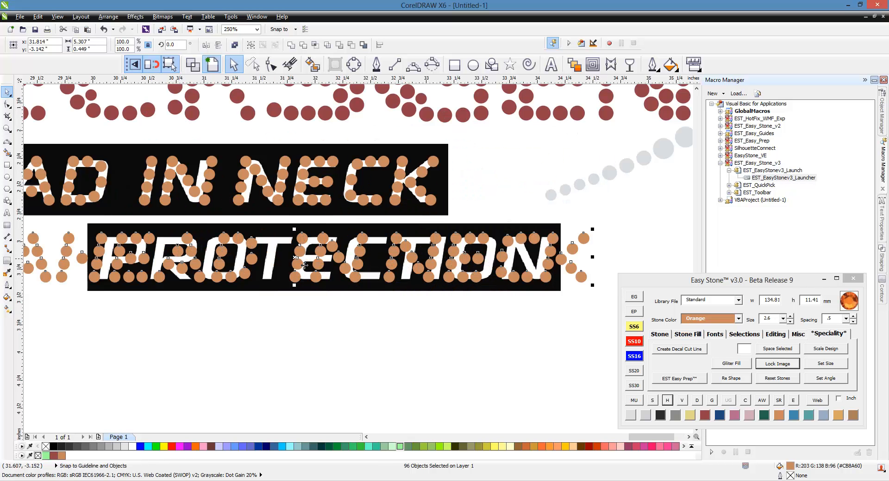
pyautogui.scroll(-1, 311, 264)
pyautogui.scroll(1, 382, 270)
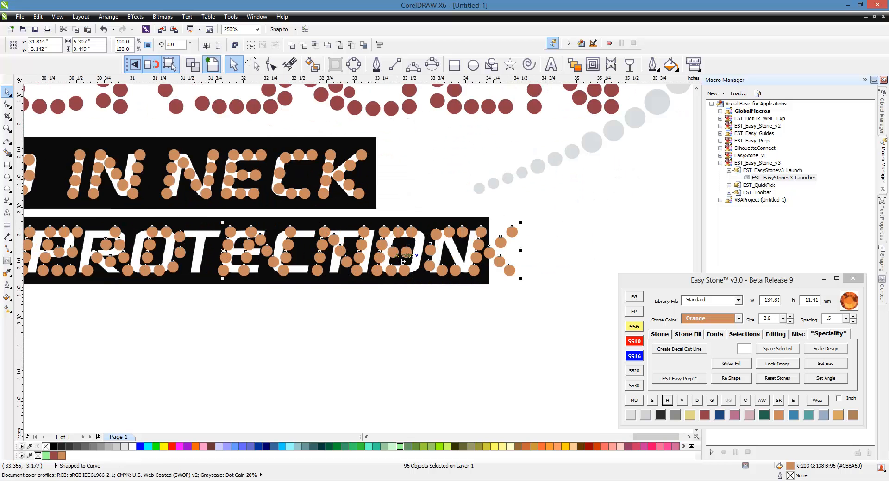
pyautogui.moveTo(401, 262); pyautogui.dragTo(285, 263)
pyautogui.scroll(1, 251, 272)
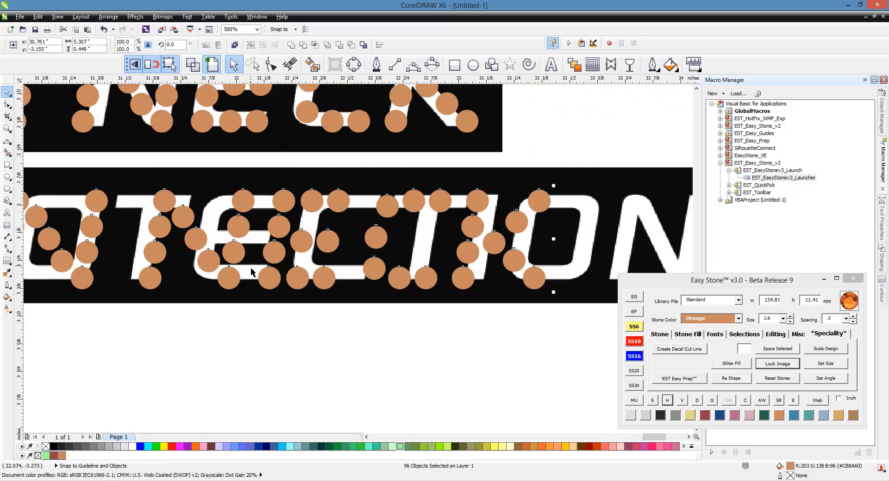
pyautogui.press('Left')
pyautogui.press('Left')
pyautogui.press('Left')
pyautogui.press('Left')
pyautogui.press('Left')
pyautogui.press('Left')
pyautogui.press('Left')
pyautogui.press('Left')
pyautogui.press('Left')
pyautogui.press('Left')
pyautogui.press('Left')
pyautogui.press('Left')
pyautogui.press('Left')
pyautogui.press('Left')
pyautogui.press('Left')
pyautogui.press('Left')
pyautogui.press('Left')
pyautogui.press('Left')
pyautogui.press('Left')
pyautogui.press('Left')
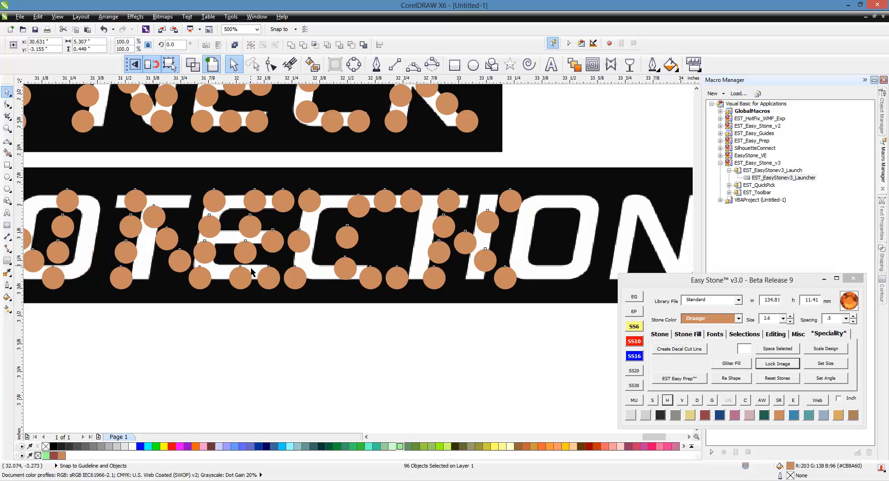
pyautogui.press('Left')
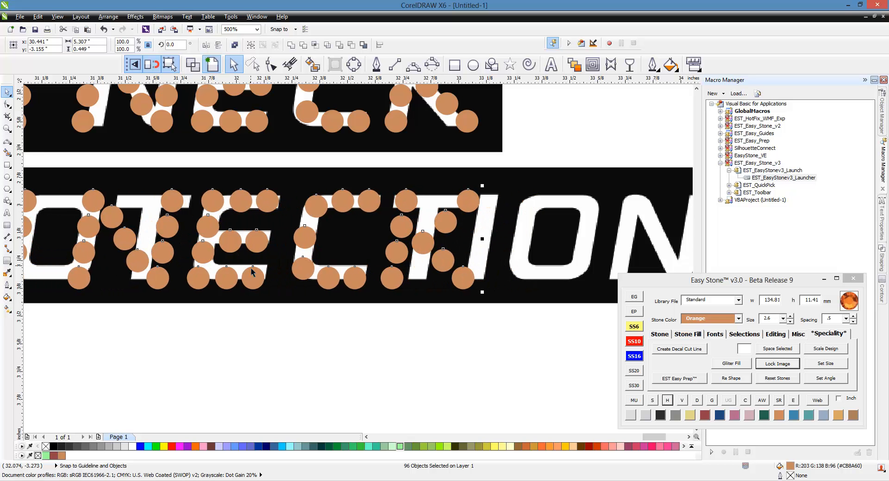
pyautogui.press('Up')
pyautogui.press('Up')
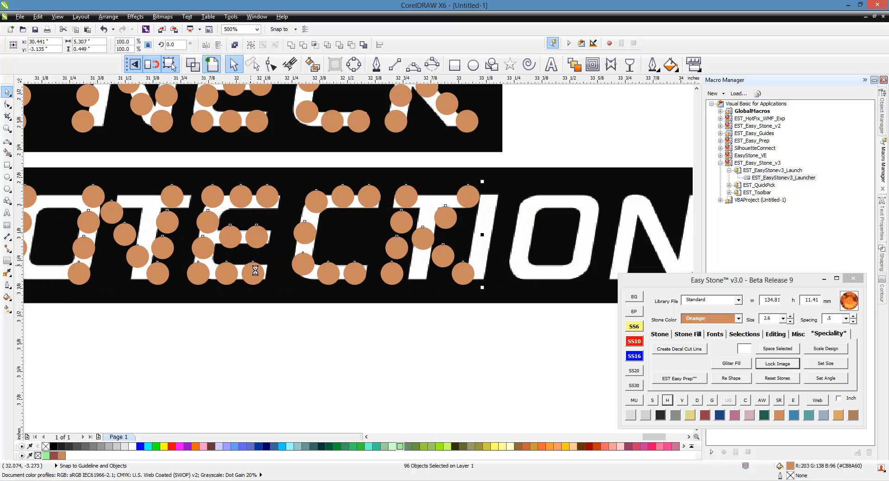
pyautogui.press('Left')
pyautogui.press('Right')
pyautogui.press('Down')
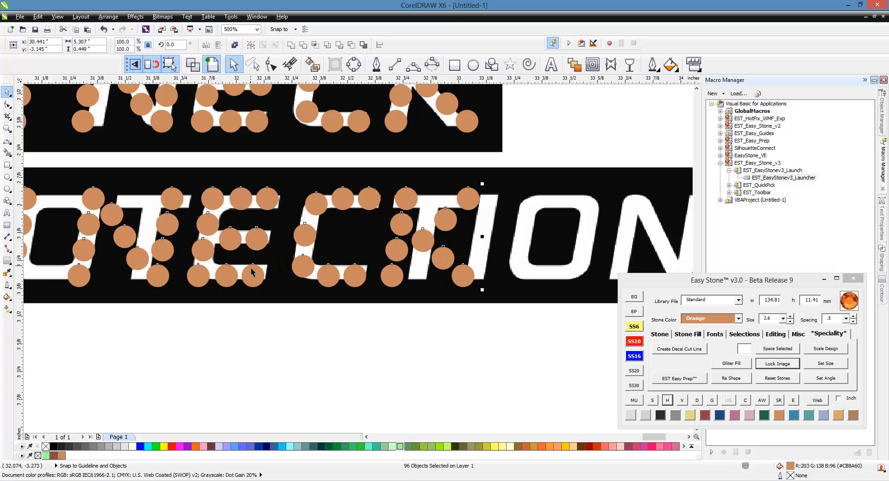
pyautogui.click(284, 339)
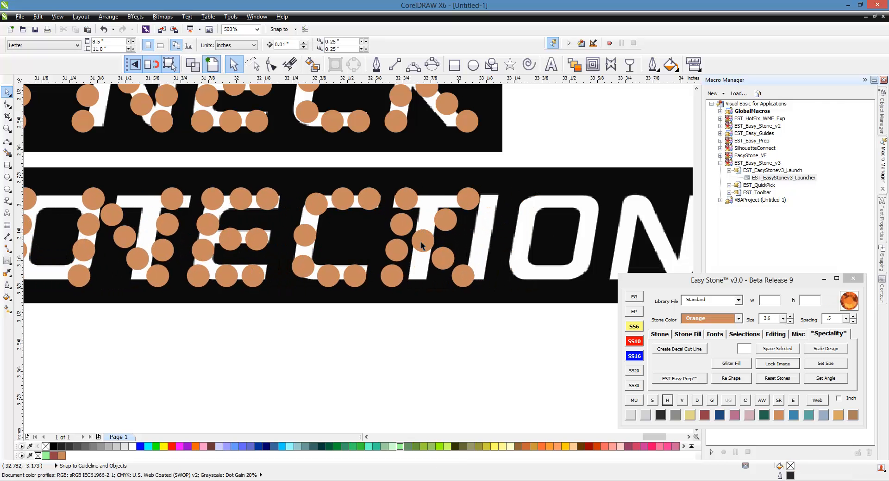
# Step: Delete the diagonal arm and leg stones of the copied K, keeping its four stem stones
pyautogui.click(469, 204)
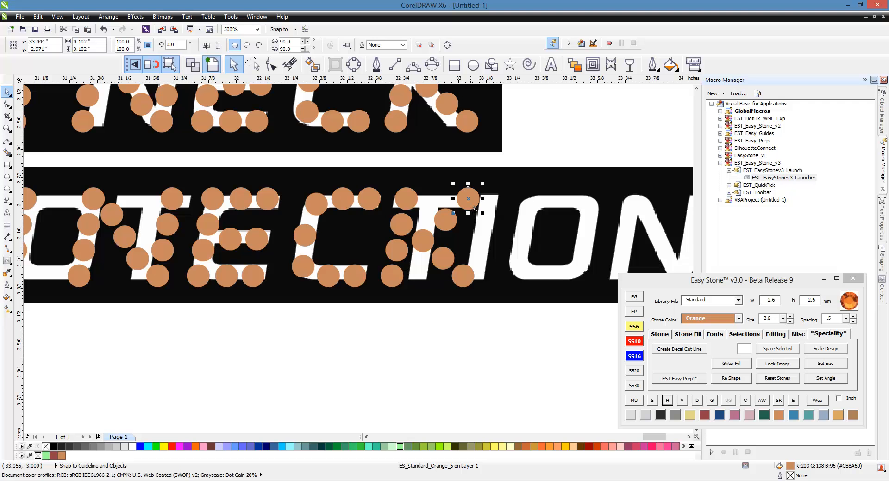
pyautogui.press('F3')
pyautogui.scroll(1, 416, 227)
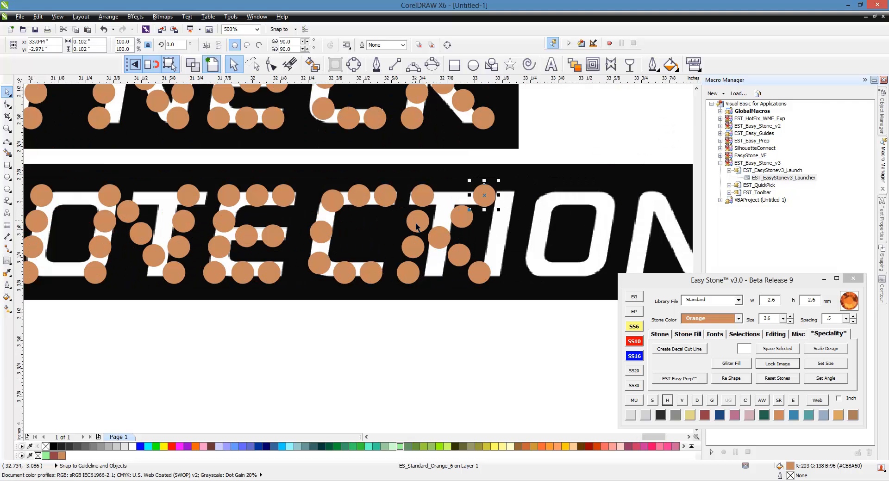
pyautogui.press('Escape')
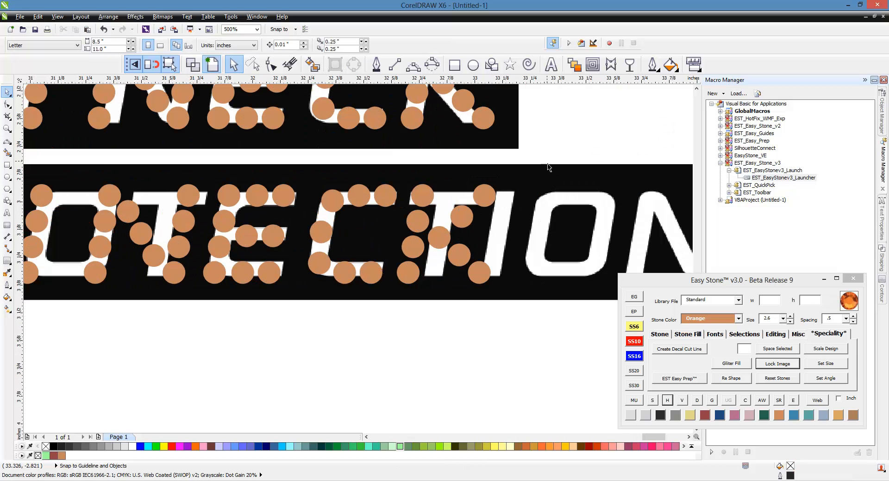
pyautogui.moveTo(550, 157); pyautogui.dragTo(421, 315)
pyautogui.press('Delete')
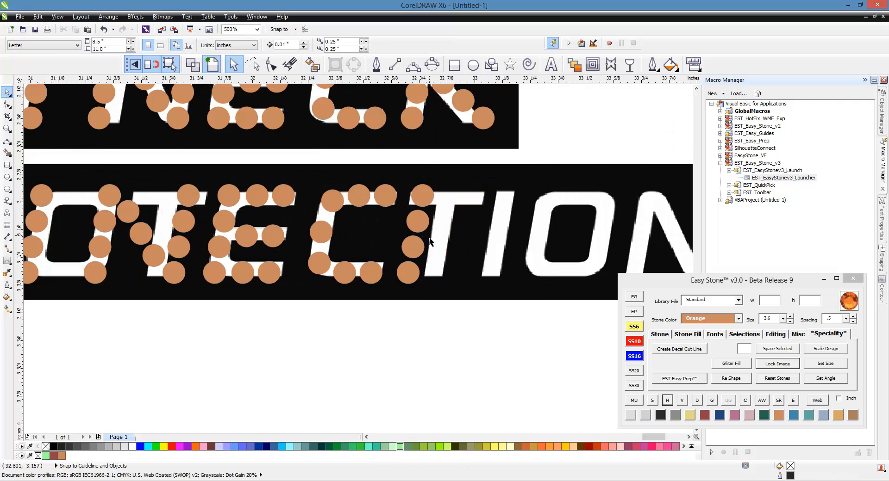
# Step: Move the copied K's four stem stones onto the stem of the second T in PROTECTION and deselect them
pyautogui.scroll(1, 430, 237)
pyautogui.click(401, 298)
pyautogui.keyDown('shift'); pyautogui.click(408, 247); pyautogui.keyUp('shift')
pyautogui.keyDown('shift'); pyautogui.click(414, 206); pyautogui.keyUp('shift')
pyautogui.keyDown('shift'); pyautogui.click(417, 166); pyautogui.keyUp('shift')
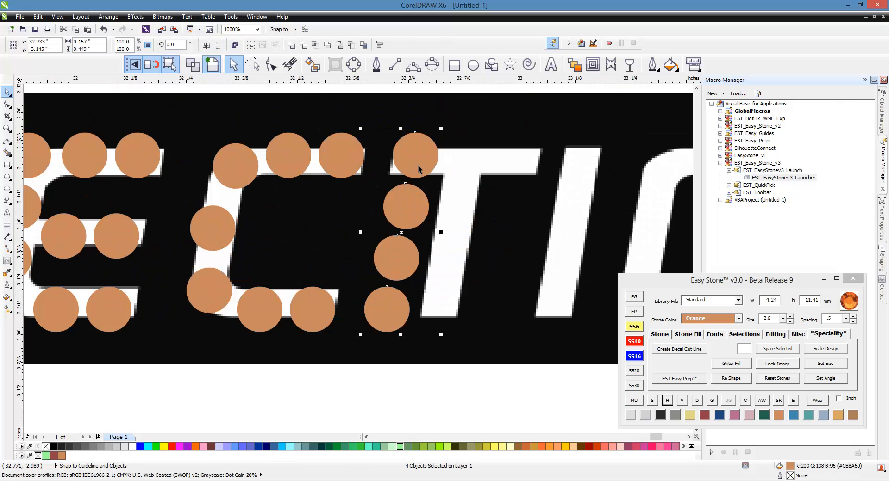
pyautogui.moveTo(418, 165); pyautogui.dragTo(467, 172)
pyautogui.press('Escape')
# Step: Add one stone on each side of the T's top stone at a 3.1 offset to form its crossbar
pyautogui.scroll(1, 480, 183)
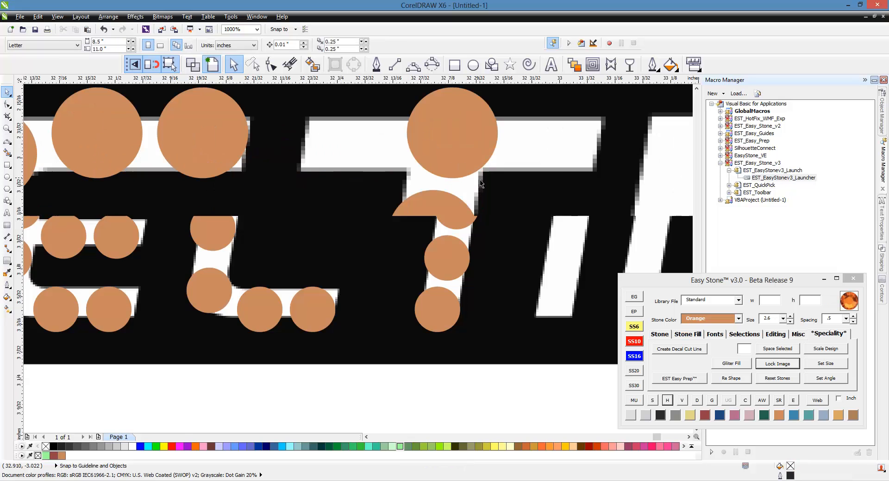
pyautogui.click(425, 126)
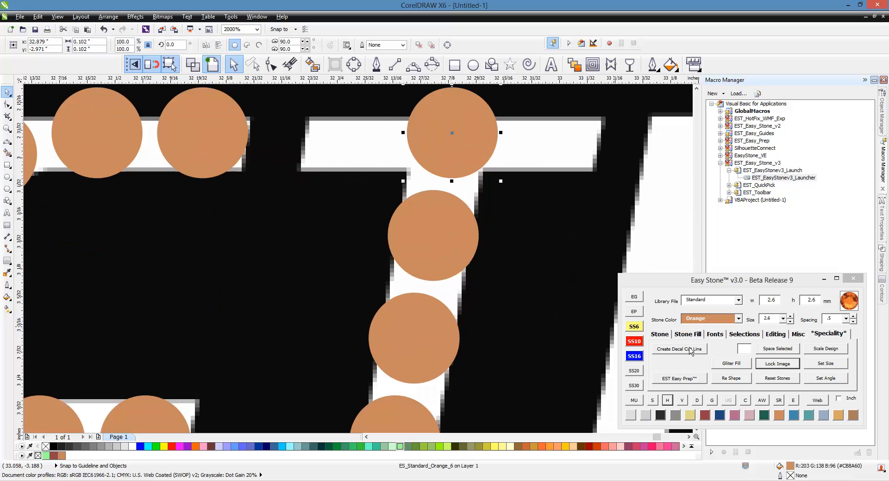
pyautogui.click(688, 335)
pyautogui.click(700, 369)
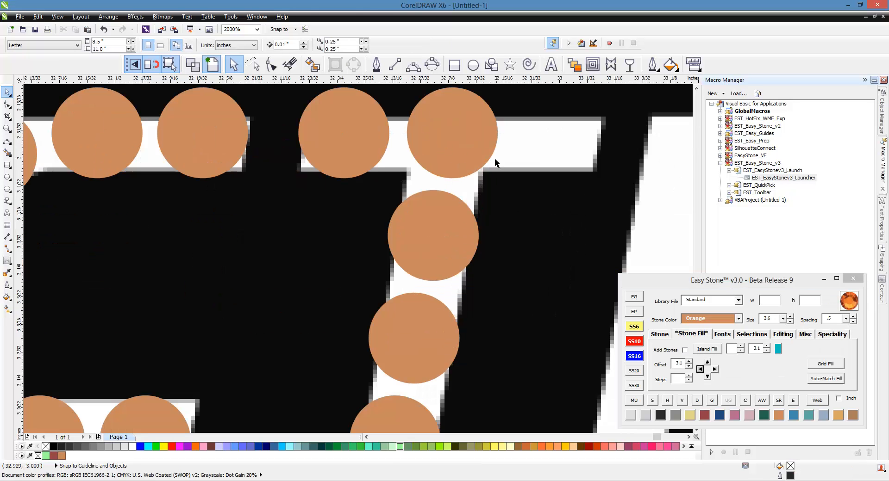
pyautogui.click(530, 283)
pyautogui.scroll(-2, 463, 181)
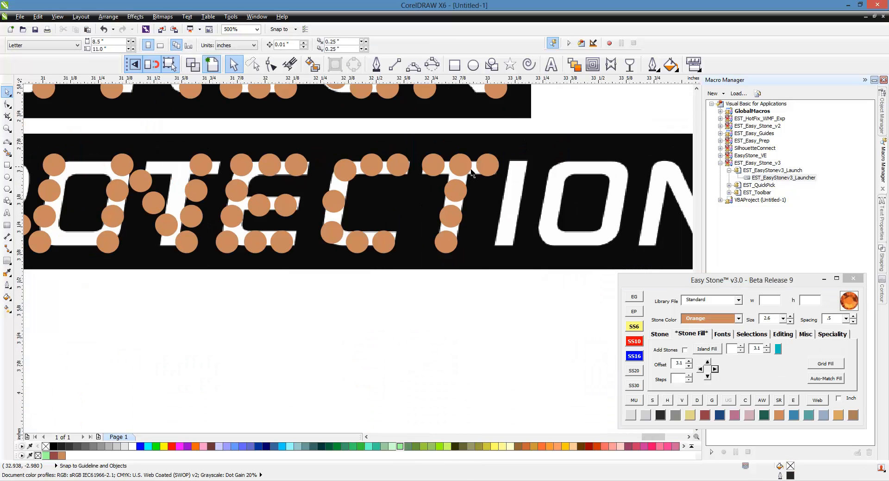
# Step: Copy the four stem stones of PROTECTION's second T onto the I at about X 33.127", Y -3.145", and deselect them
pyautogui.moveTo(476, 145); pyautogui.dragTo(433, 260)
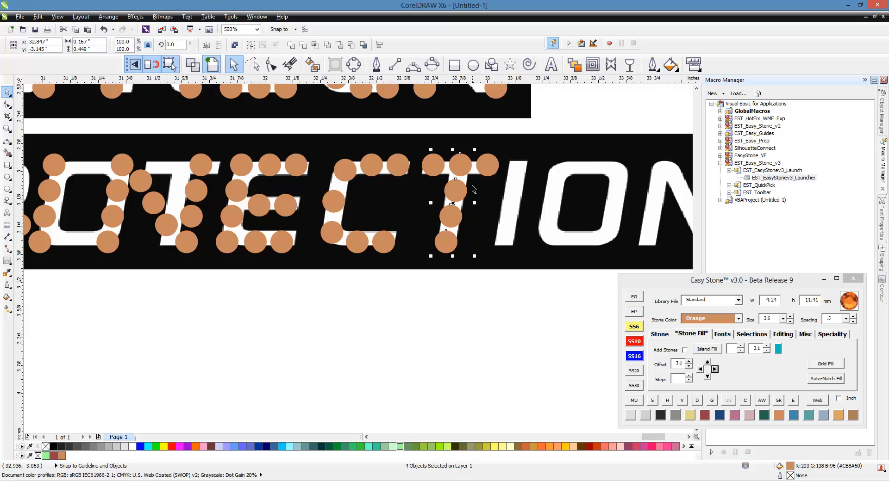
pyautogui.scroll(1, 472, 186)
pyautogui.moveTo(453, 202); pyautogui.dragTo(564, 205)
pyautogui.rightClick(565, 205)
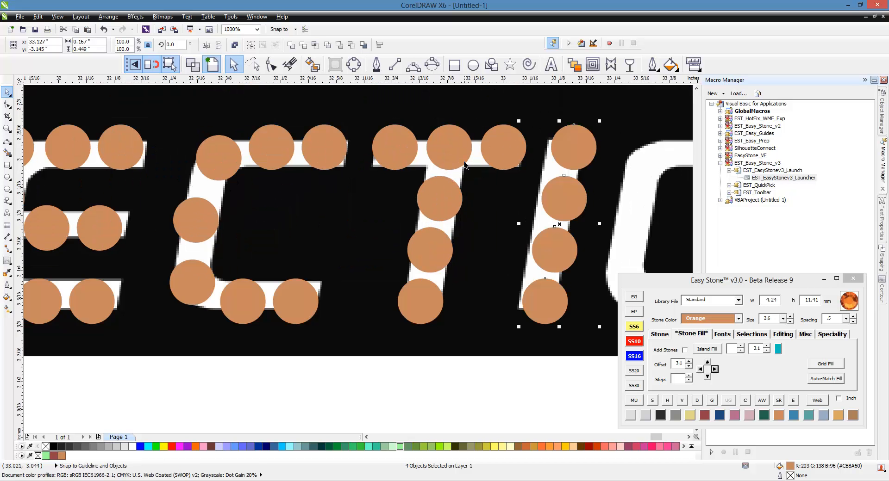
pyautogui.scroll(-1, 465, 167)
pyautogui.click(510, 263)
pyautogui.scroll(-1, 510, 263)
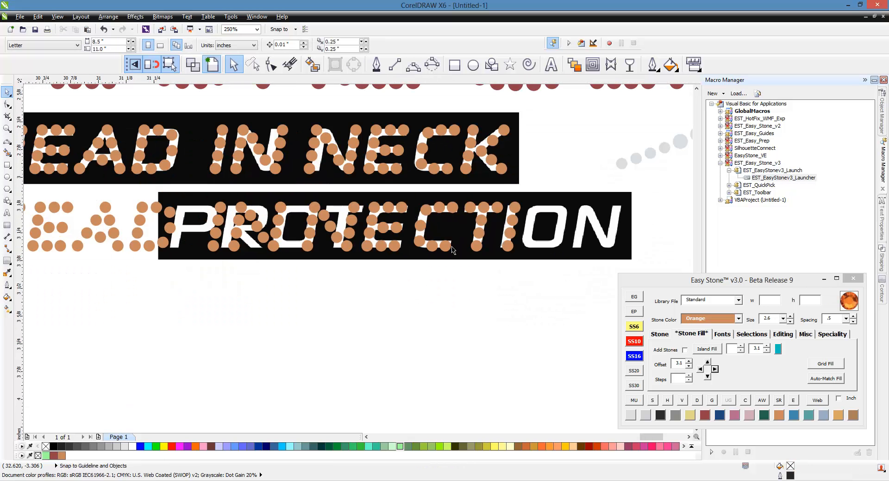
pyautogui.scroll(1, 452, 250)
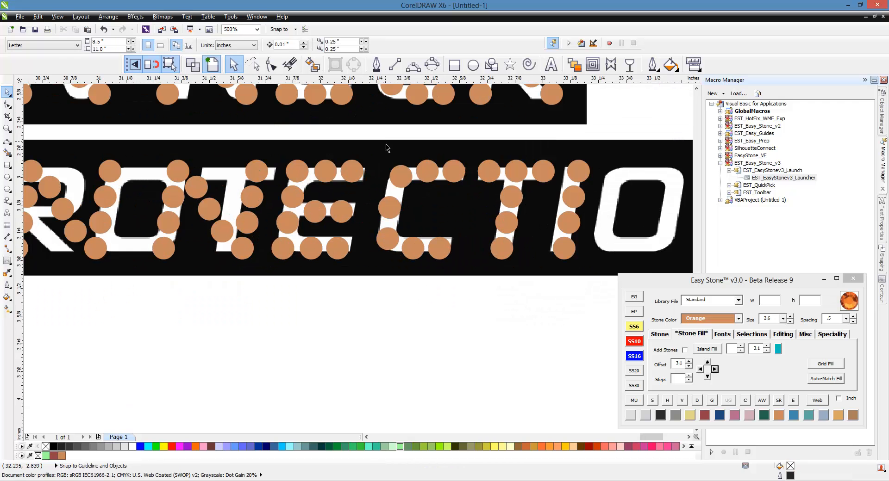
pyautogui.moveTo(415, 233); pyautogui.dragTo(471, 284)
pyautogui.moveTo(390, 209); pyautogui.dragTo(612, 210)
pyautogui.hotkey('ctrl', 'z')
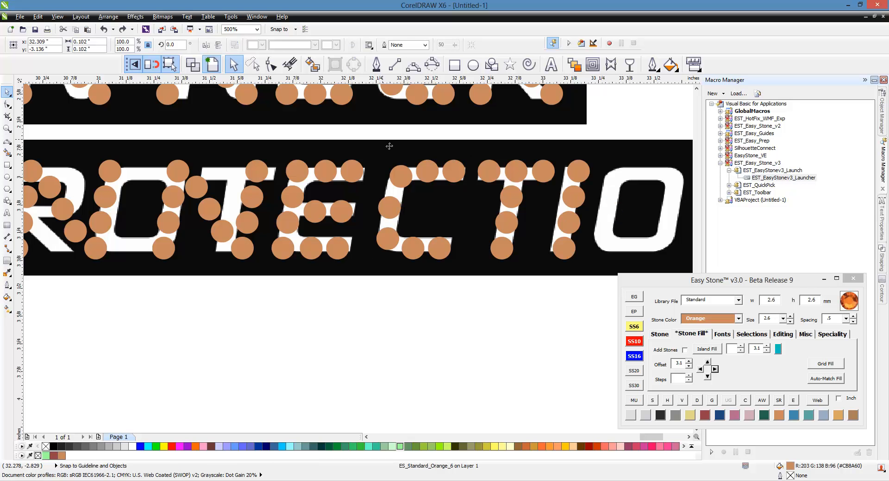
# Step: Copy all stones of PROTECTION's C onto the second O and deselect them
pyautogui.moveTo(373, 132); pyautogui.dragTo(476, 300)
pyautogui.moveTo(390, 219); pyautogui.dragTo(606, 223)
pyautogui.click(521, 310)
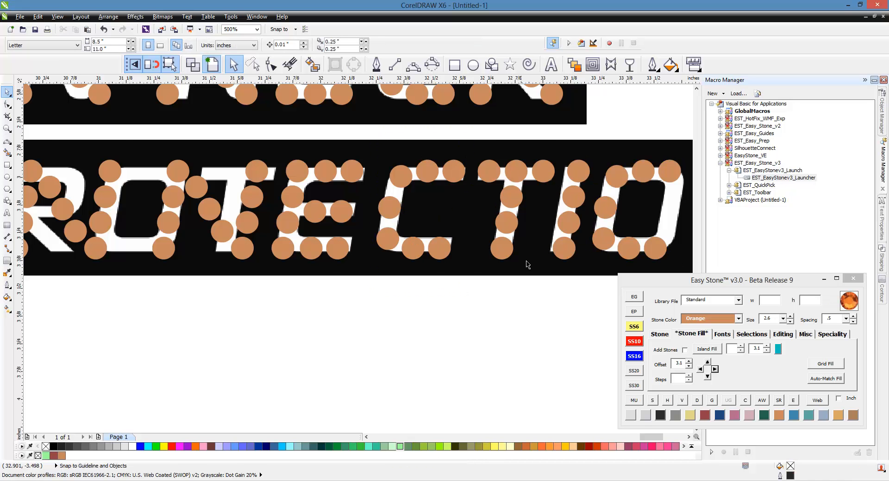
pyautogui.scroll(-1, 527, 264)
pyautogui.scroll(3, 539, 152)
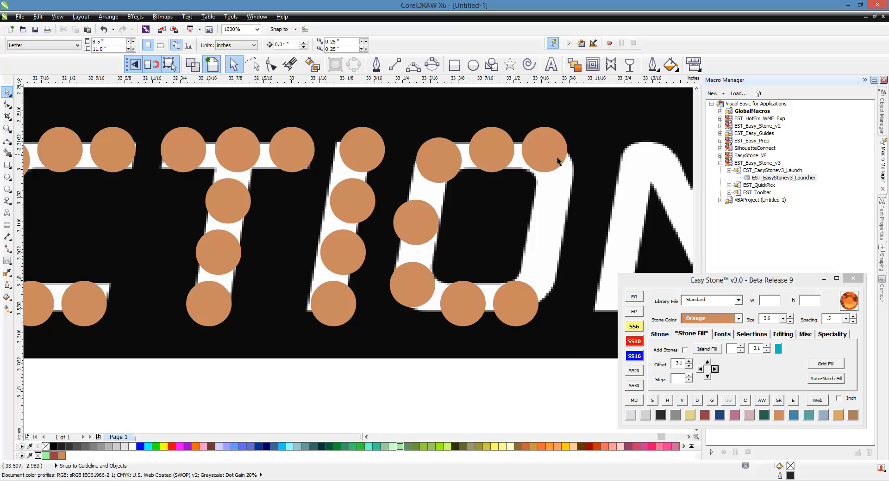
# Step: Rearrange the second O's stones to follow its outline, moving the upper corner stone to X 33.573", Y -3.03" and adding one stone midway down the right side
pyautogui.scroll(1, 558, 162)
pyautogui.moveTo(558, 161); pyautogui.dragTo(569, 210)
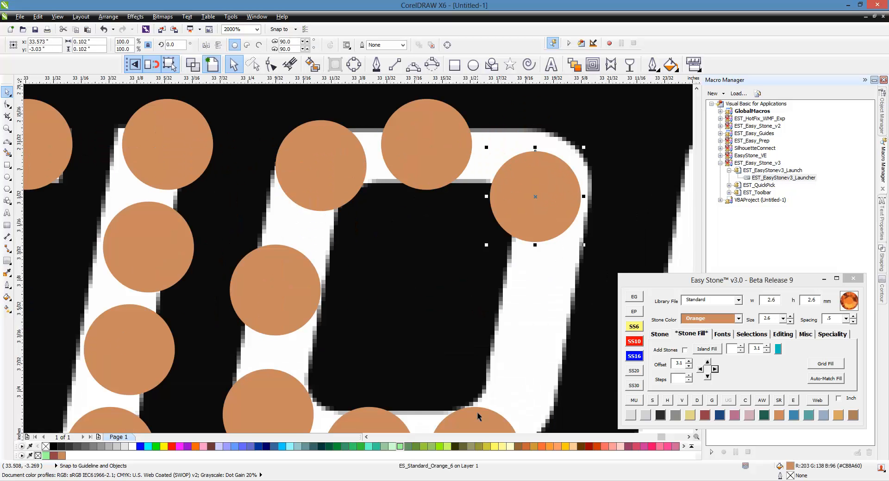
pyautogui.moveTo(477, 412)
pyautogui.mouseDown()
pyautogui.moveTo(493, 379)
pyautogui.moveTo(465, 380)
pyautogui.mouseUp()
pyautogui.scroll(-1, 500, 293)
pyautogui.scroll(1, 505, 373)
pyautogui.rightClick(514, 265)
pyautogui.moveTo(466, 372)
pyautogui.mouseDown()
pyautogui.moveTo(514, 265)
pyautogui.moveTo(492, 257)
pyautogui.moveTo(522, 244)
pyautogui.moveTo(423, 113)
pyautogui.moveTo(438, 116)
pyautogui.mouseUp()
pyautogui.scroll(-1, 494, 257)
pyautogui.scroll(1, 516, 221)
pyautogui.click(377, 379)
pyautogui.scroll(-2, 422, 273)
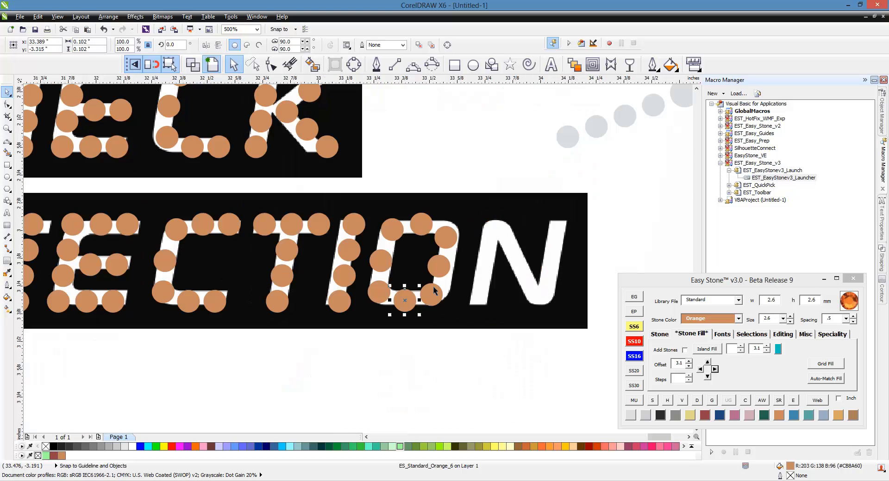
pyautogui.click(420, 376)
pyautogui.scroll(-1, 475, 316)
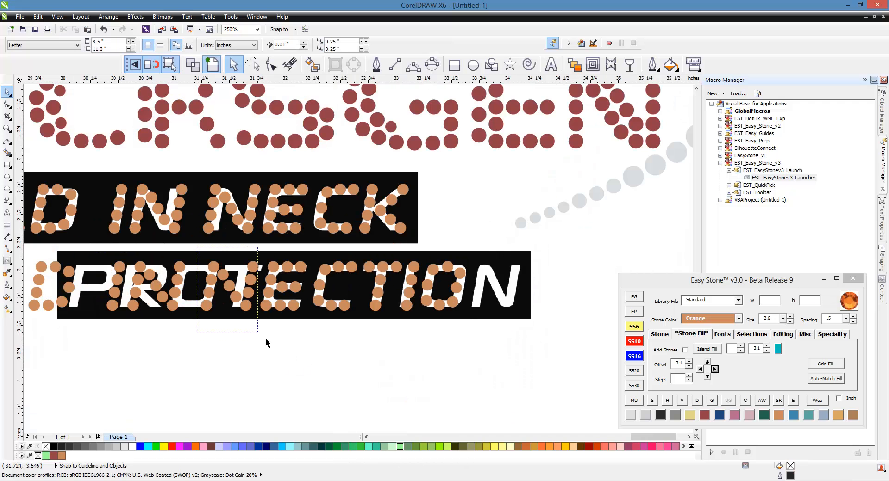
# Step: Move the eleven leftover N stones from the OT of PROTECTION onto its final N at X 33.907", Y -3.145"
pyautogui.moveTo(266, 343); pyautogui.dragTo(265, 341)
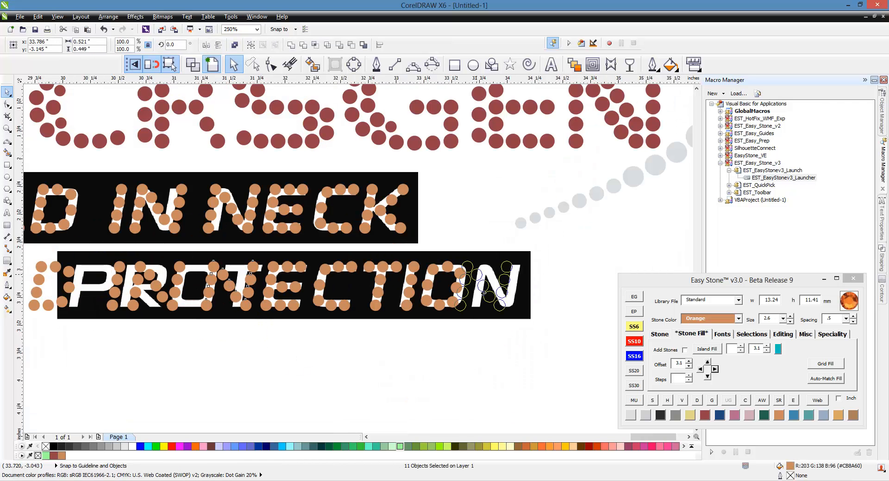
pyautogui.click(483, 293)
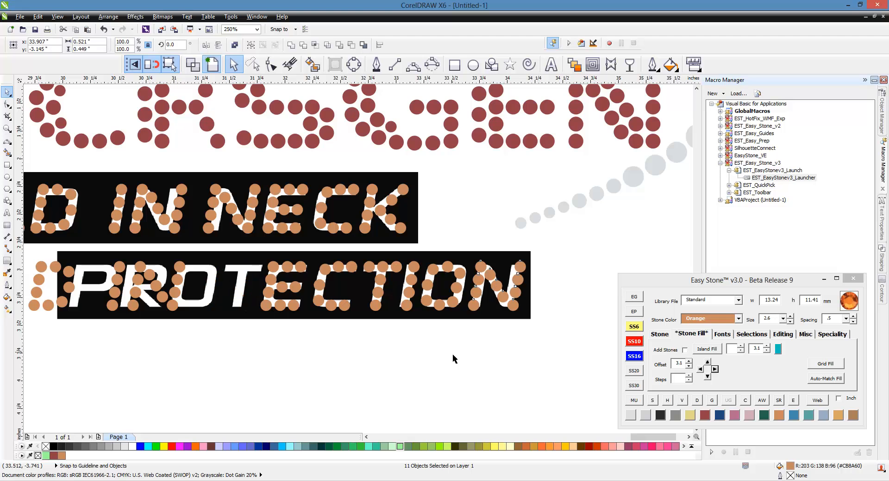
pyautogui.click(453, 355)
pyautogui.scroll(-1, 502, 296)
pyautogui.scroll(1, 410, 301)
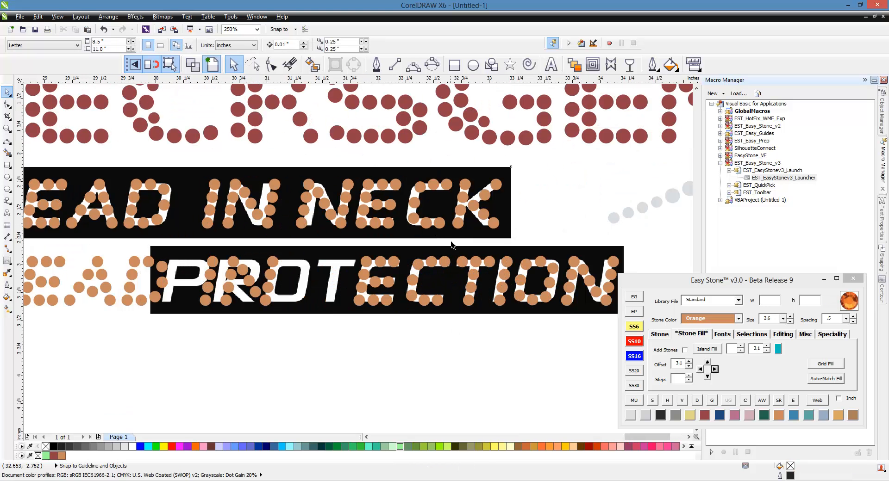
# Step: Copy the six stones of PROTECTION's second T onto its first T and deselect them
pyautogui.click(452, 241)
pyautogui.click(454, 245)
pyautogui.moveTo(472, 287); pyautogui.dragTo(501, 334)
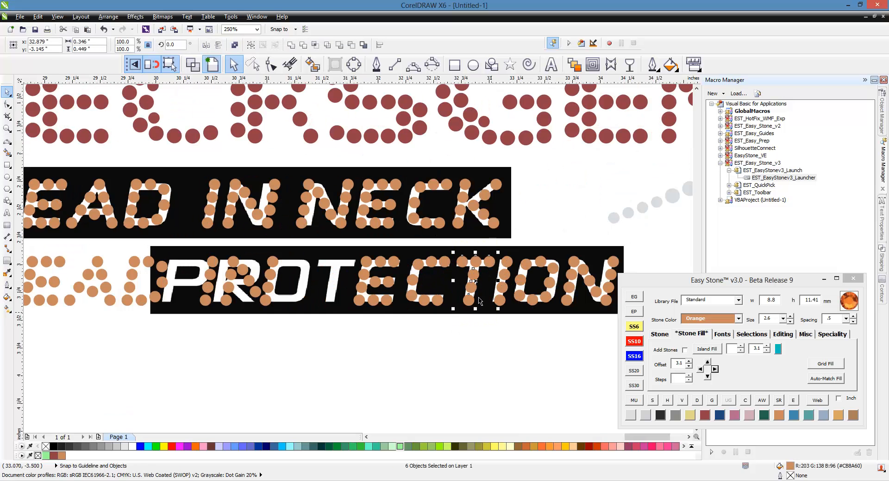
pyautogui.moveTo(479, 281); pyautogui.dragTo(339, 281)
pyautogui.click(306, 366)
pyautogui.scroll(-3, 305, 367)
pyautogui.scroll(3, 299, 305)
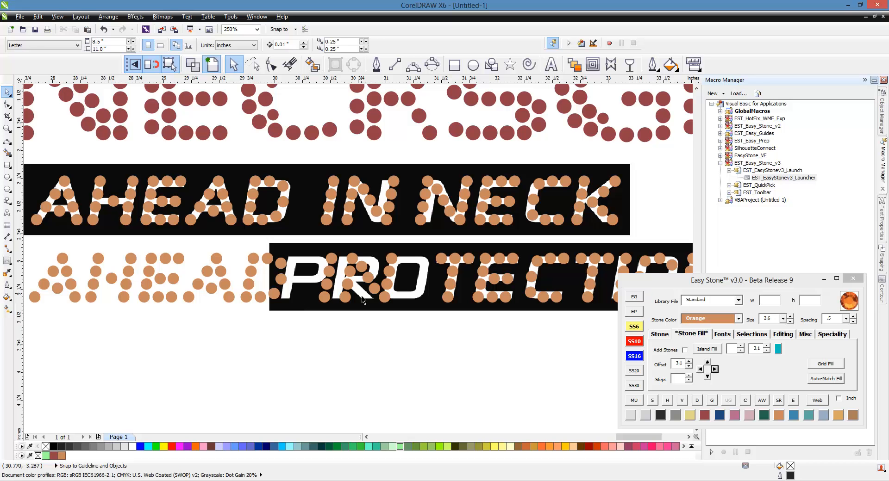
# Step: Delete the diagonal and right stem stones of the surplus N over RO, keeping its four left stem stones
pyautogui.scroll(-2, 362, 300)
pyautogui.scroll(4, 278, 283)
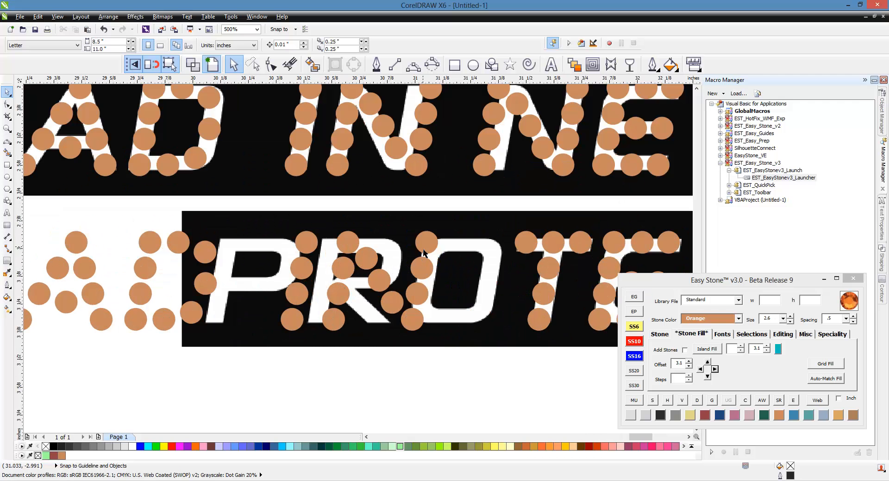
pyautogui.moveTo(451, 233); pyautogui.dragTo(351, 354)
pyautogui.press('Delete')
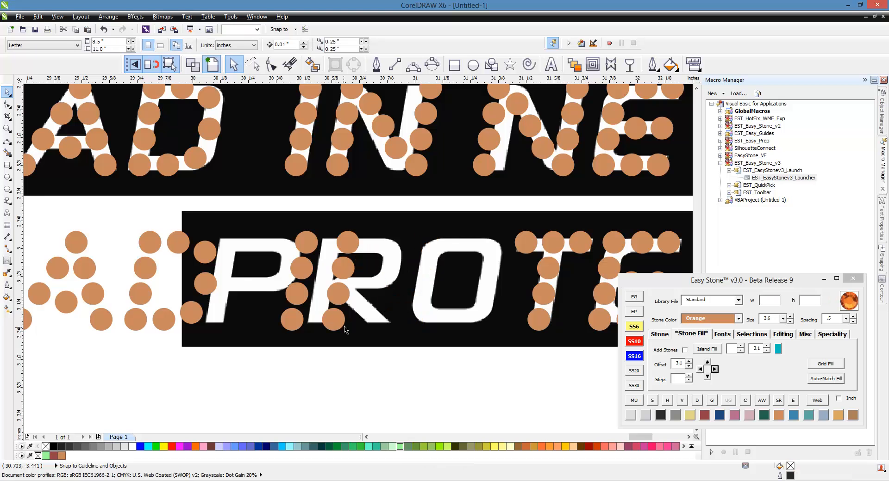
# Step: Delete the surplus AHEAD stones and the leftover I stones over the P, keeping the four stem stones on the R
pyautogui.scroll(-2, 395, 268)
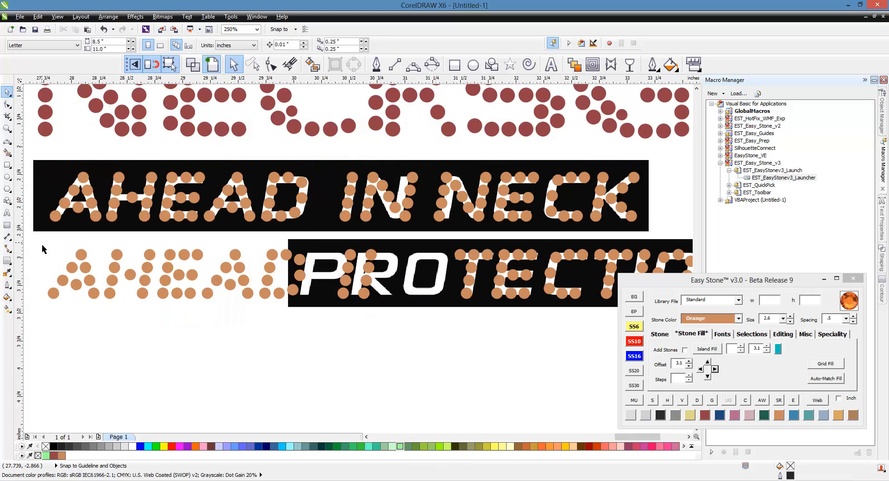
pyautogui.moveTo(42, 244); pyautogui.dragTo(343, 331)
pyautogui.press('Delete')
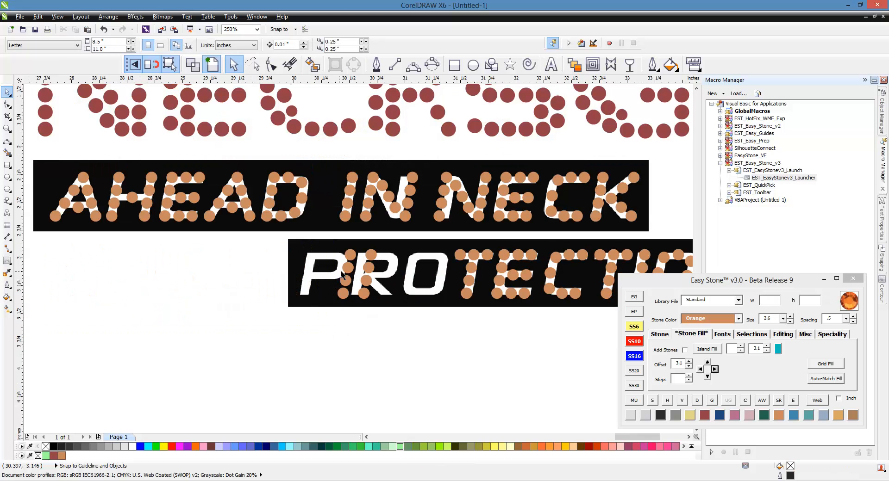
pyautogui.scroll(2, 341, 275)
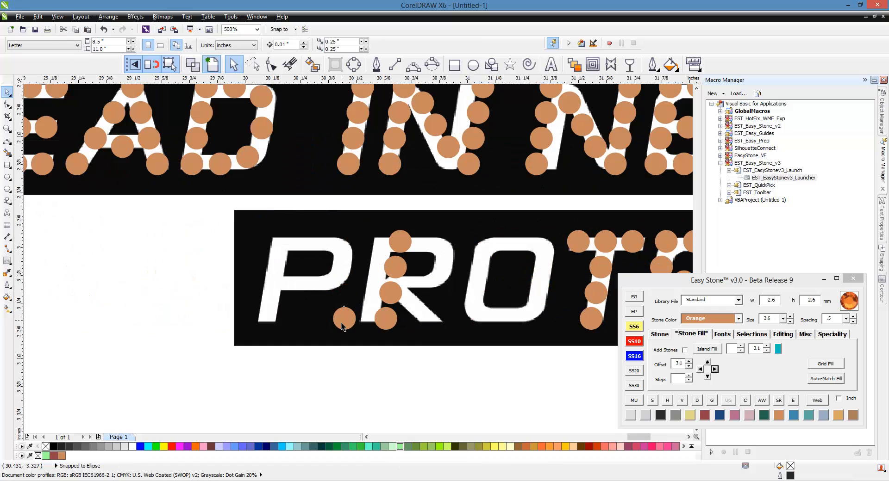
pyautogui.press('Delete')
# Step: Move the four remaining stem stones from the R onto the P's stem at X 30.132", Y -3.145", and deselect them
pyautogui.moveTo(360, 214); pyautogui.dragTo(426, 354)
pyautogui.moveTo(408, 279); pyautogui.dragTo(287, 297)
pyautogui.scroll(1, 183, 280)
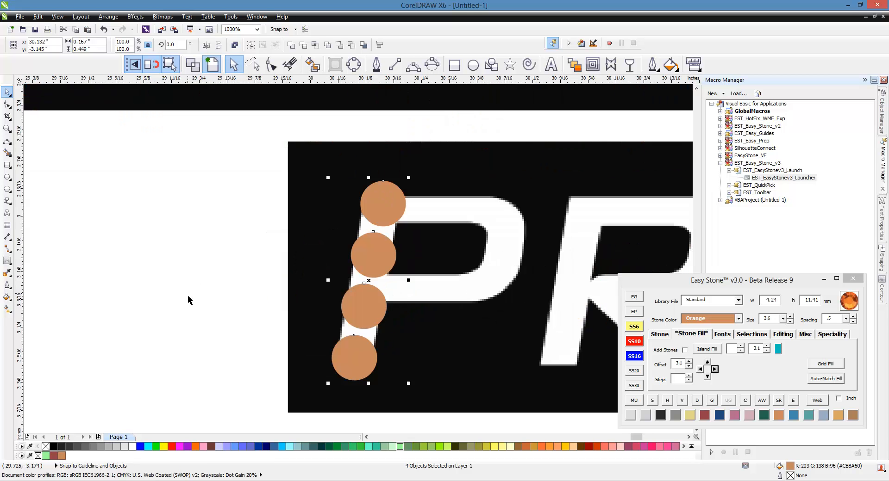
pyautogui.click(188, 297)
# Step: Build the P's bowl from copied stones at a 3.1 offset, placing the outer curve stone at X 30.453", Y -3.083"
pyautogui.scroll(1, 407, 291)
pyautogui.moveTo(332, 324); pyautogui.dragTo(416, 298)
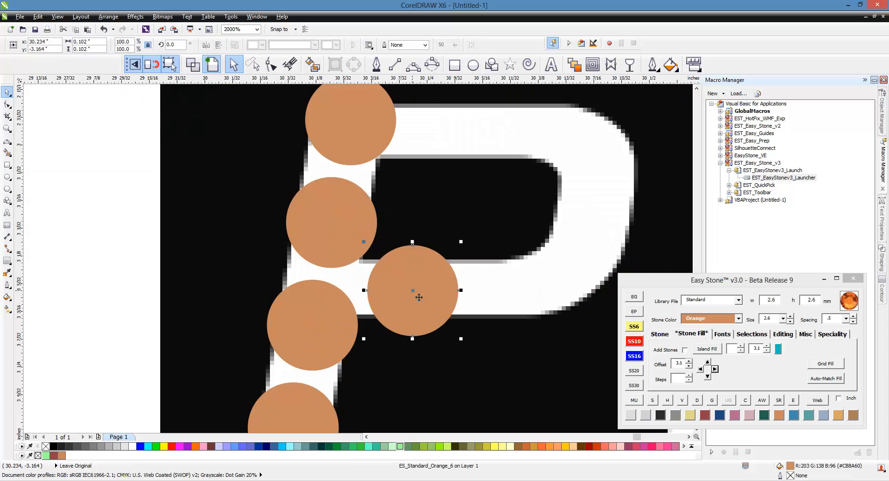
pyautogui.click(716, 370)
pyautogui.moveTo(354, 148); pyautogui.dragTo(620, 248)
pyautogui.scroll(-2, 304, 168)
pyautogui.scroll(-2, 268, 193)
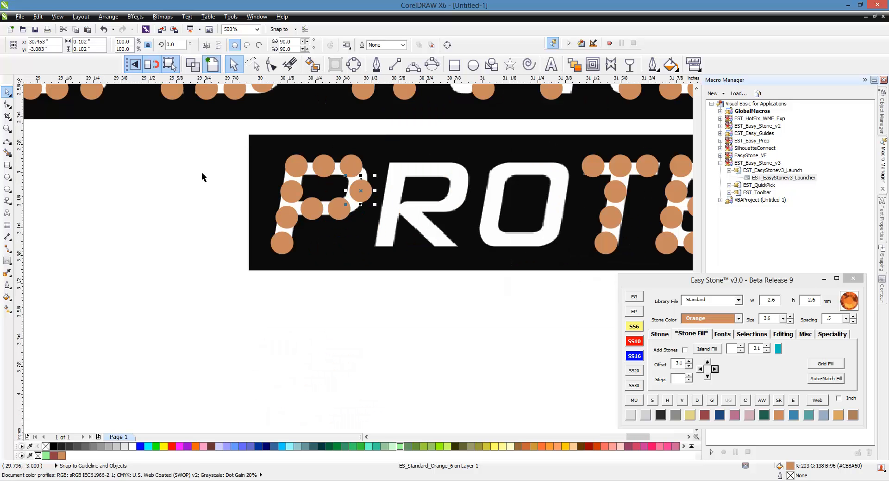
pyautogui.click(213, 145)
# Step: Copy the P's nine stones onto the R at X 30.745", Y -3.145", and deselect them
pyautogui.moveTo(208, 140); pyautogui.dragTo(399, 272)
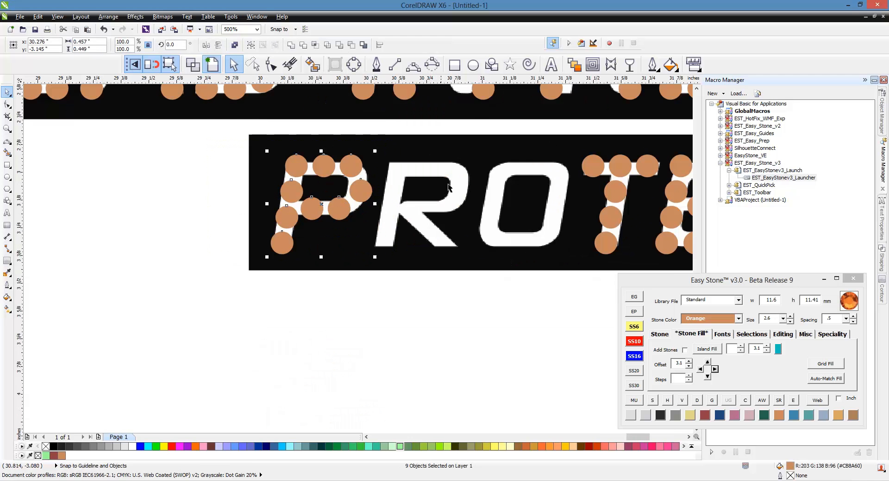
pyautogui.scroll(1, 448, 188)
pyautogui.moveTo(190, 230); pyautogui.dragTo(391, 253)
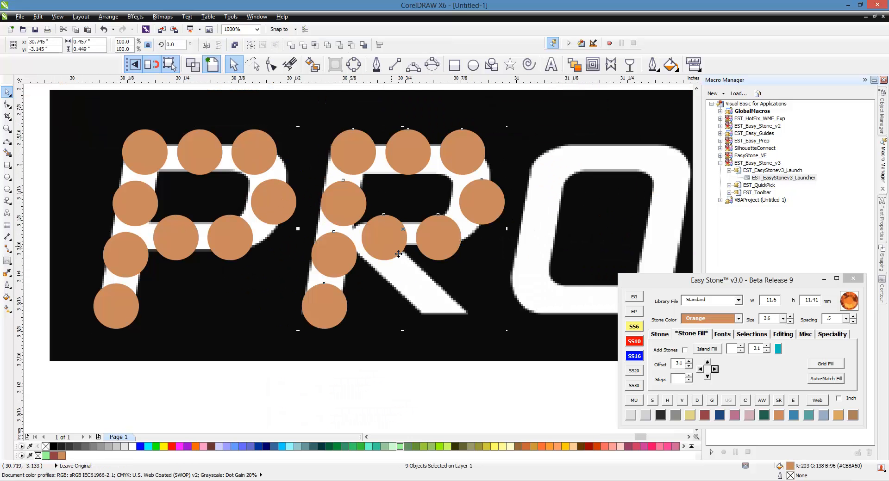
pyautogui.click(422, 408)
# Step: Copy the R's bottom stem stone to the end of its diagonal leg and add another copy midway along the leg
pyautogui.scroll(-1, 327, 288)
pyautogui.scroll(2, 398, 306)
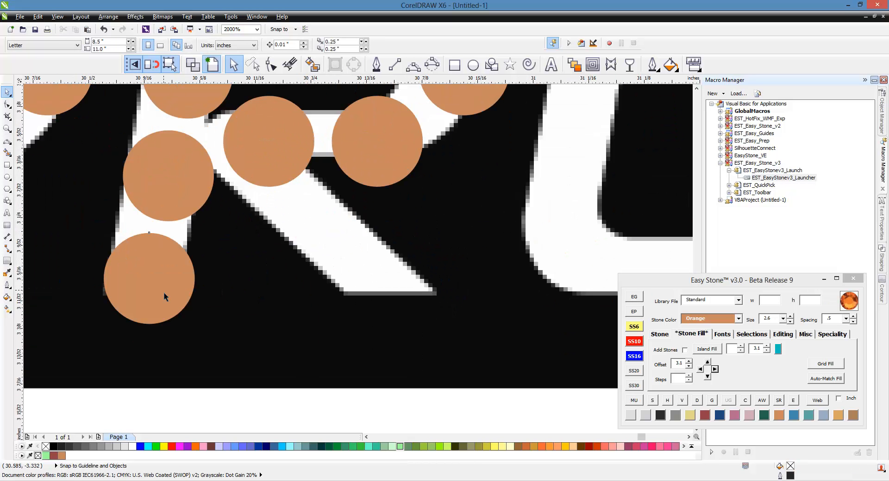
pyautogui.moveTo(165, 296); pyautogui.dragTo(402, 350)
pyautogui.moveTo(381, 278); pyautogui.dragTo(326, 237)
pyautogui.scroll(-2, 371, 232)
pyautogui.click(352, 321)
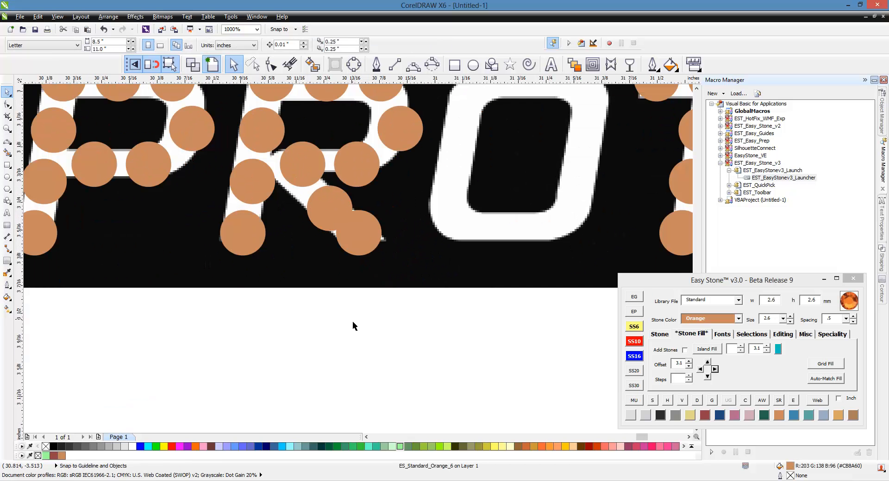
# Step: Move the end stone of the R's diagonal leg to about X 30.841", Y -3.351" so it clears the middle leg stone
pyautogui.scroll(2, 348, 252)
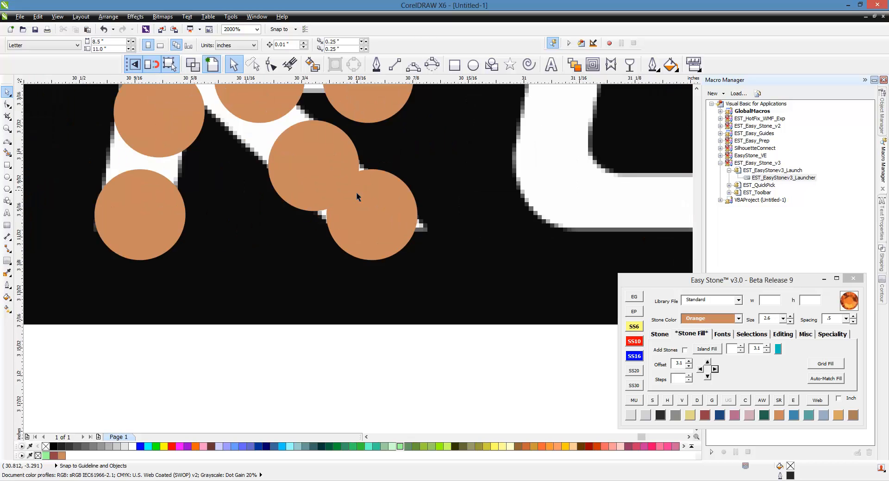
pyautogui.click(382, 254)
pyautogui.scroll(-2, 337, 352)
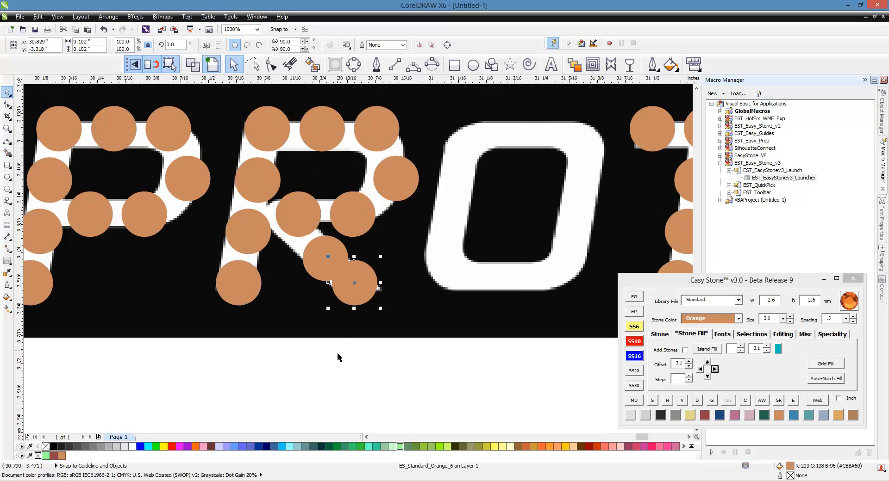
pyautogui.scroll(-2, 337, 352)
pyautogui.scroll(-2, 265, 262)
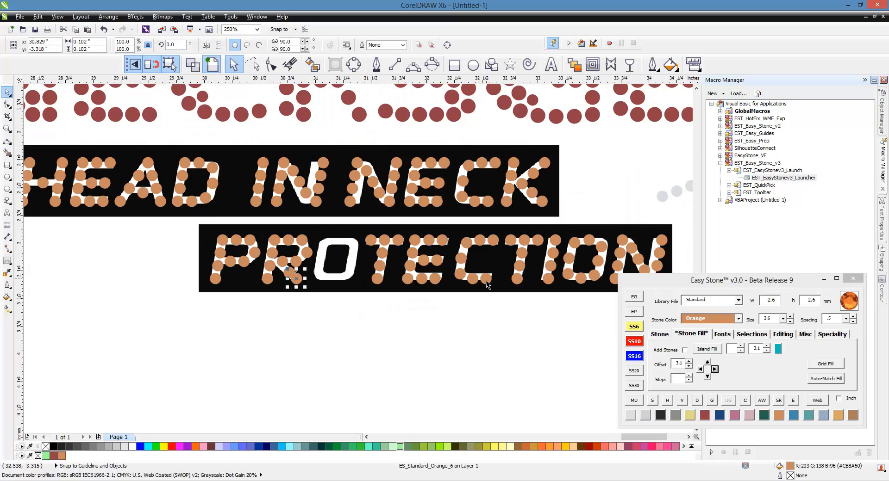
pyautogui.scroll(4, 314, 276)
pyautogui.click(313, 368)
pyautogui.scroll(2, 282, 289)
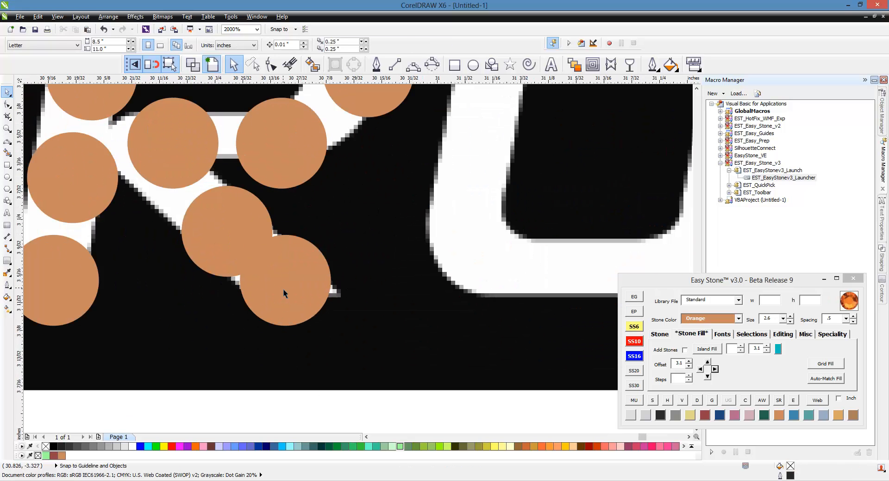
pyautogui.moveTo(289, 287); pyautogui.dragTo(300, 309)
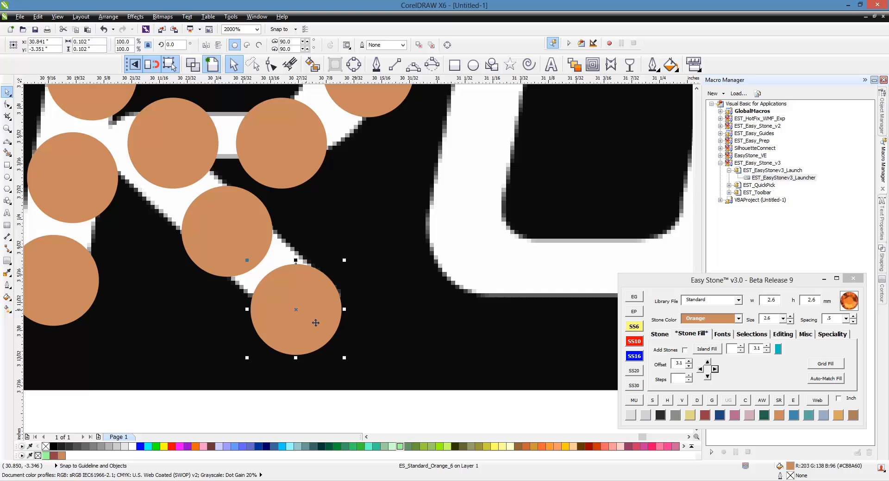
pyautogui.scroll(-4, 345, 308)
pyautogui.scroll(4, 319, 326)
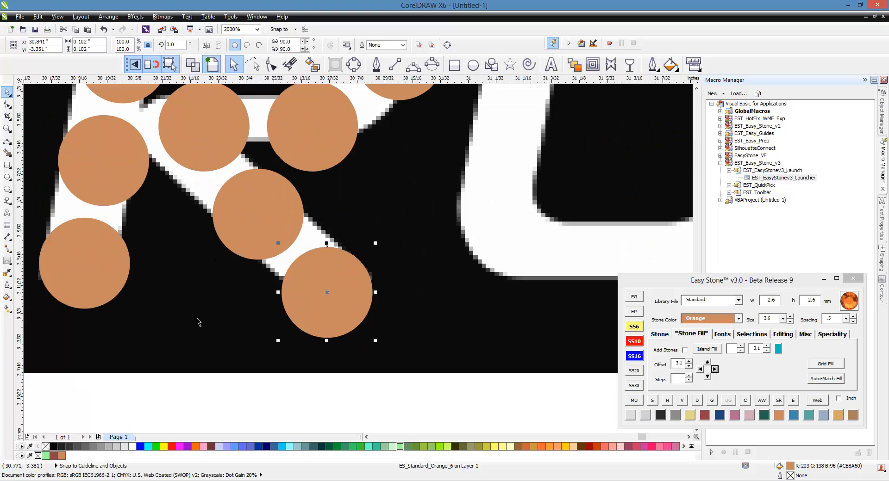
# Step: Distribute the three stones along the R's diagonal leg evenly, from the bowl's lower stone to the end stone
pyautogui.scroll(-1, 303, 301)
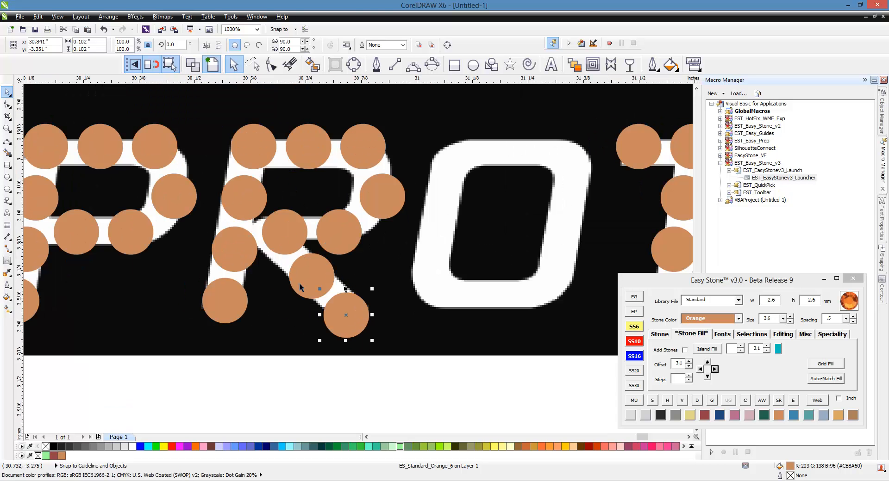
pyautogui.keyDown('shift'); pyautogui.click(300, 288); pyautogui.keyUp('shift')
pyautogui.keyDown('shift'); pyautogui.click(294, 240); pyautogui.keyUp('shift')
pyautogui.click(669, 402)
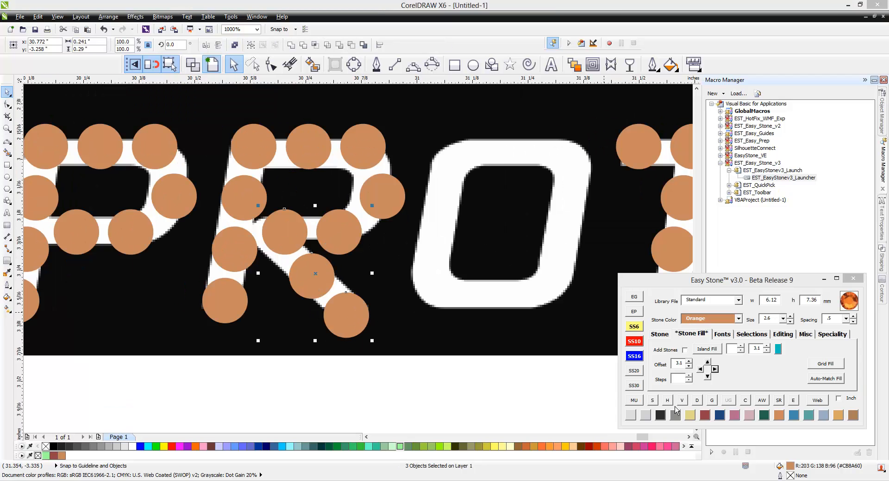
pyautogui.scroll(1, 309, 277)
pyautogui.click(306, 283)
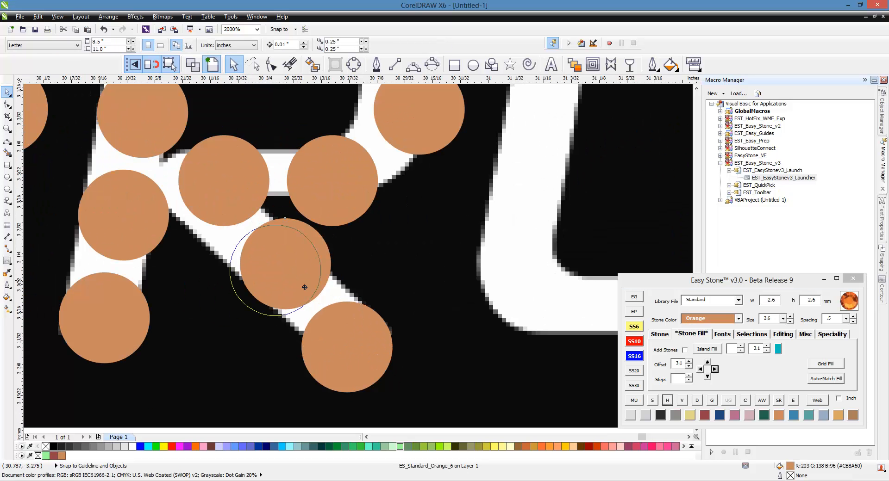
pyautogui.scroll(-2, 310, 315)
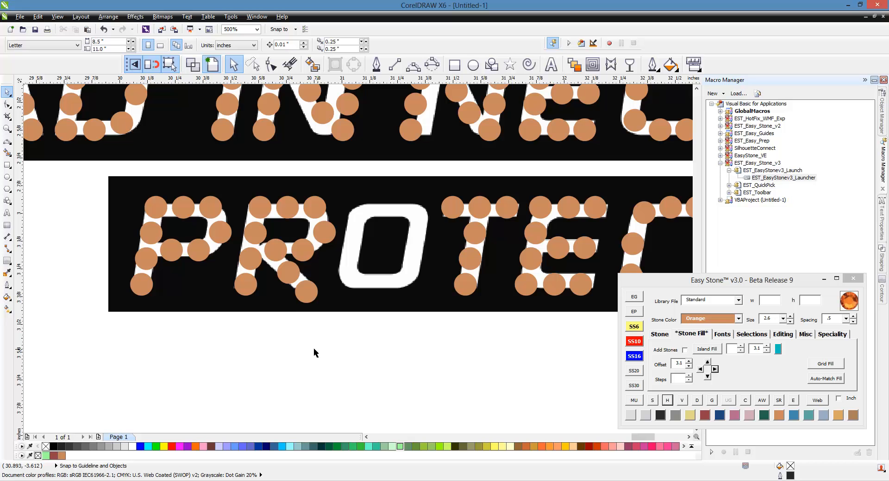
# Step: Copy the eight stones of PROTECTION's second O onto its empty first O at X 31.206", Y -3.143", and deselect them
pyautogui.scroll(-1, 288, 330)
pyautogui.scroll(-1, 534, 289)
pyautogui.scroll(1, 494, 255)
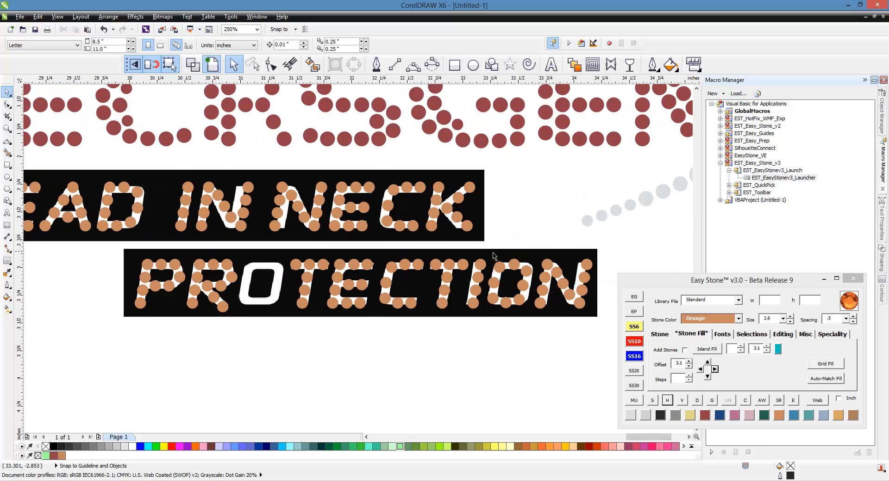
pyautogui.moveTo(485, 244); pyautogui.dragTo(540, 347)
pyautogui.moveTo(508, 288); pyautogui.dragTo(248, 296)
pyautogui.scroll(-1, 352, 288)
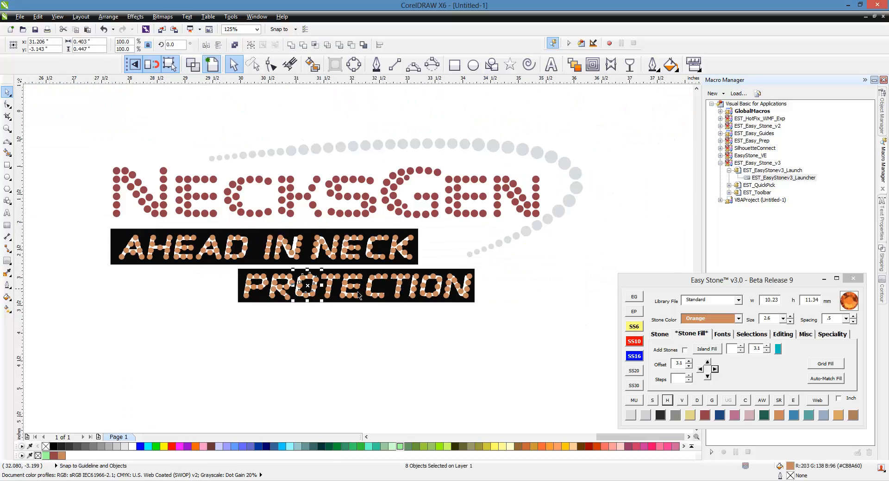
pyautogui.click(330, 337)
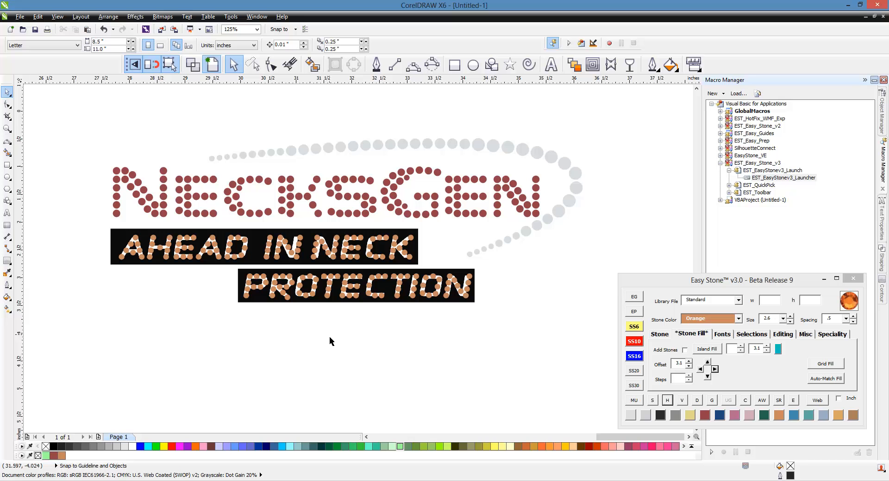
# Step: Unlock and delete the two black tagline bitmaps behind AHEAD IN NECK and PROTECTION, keeping the stones
pyautogui.rightClick(256, 266)
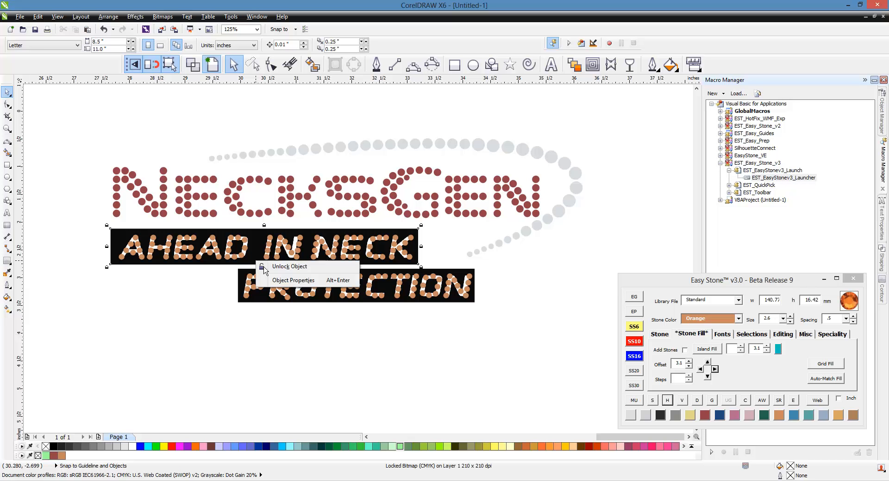
pyautogui.click(291, 268)
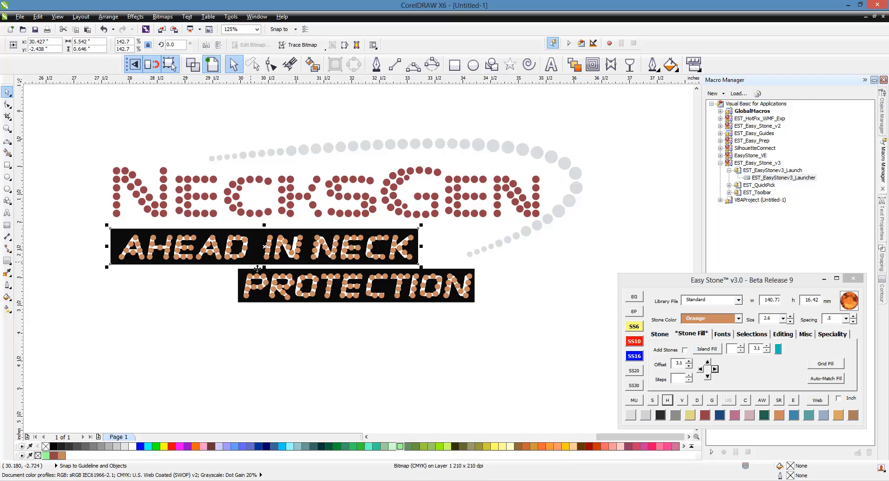
pyautogui.click(262, 285)
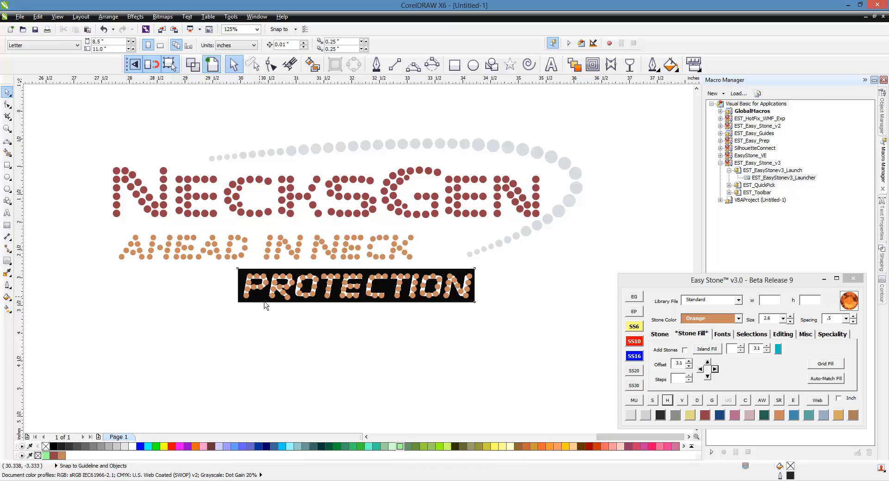
pyautogui.rightClick(260, 298)
pyautogui.click(293, 303)
pyautogui.click(290, 336)
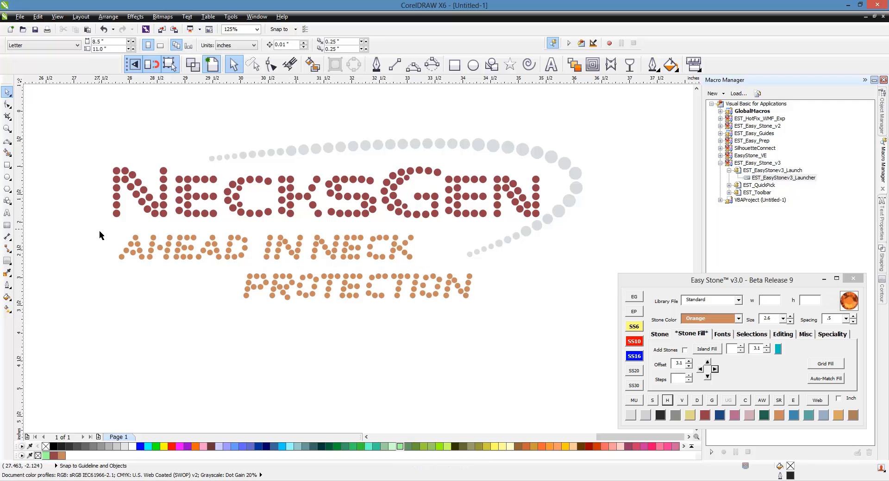
# Step: Recolor all stones of the two-line tagline to Crystal
pyautogui.moveTo(99, 231); pyautogui.dragTo(503, 319)
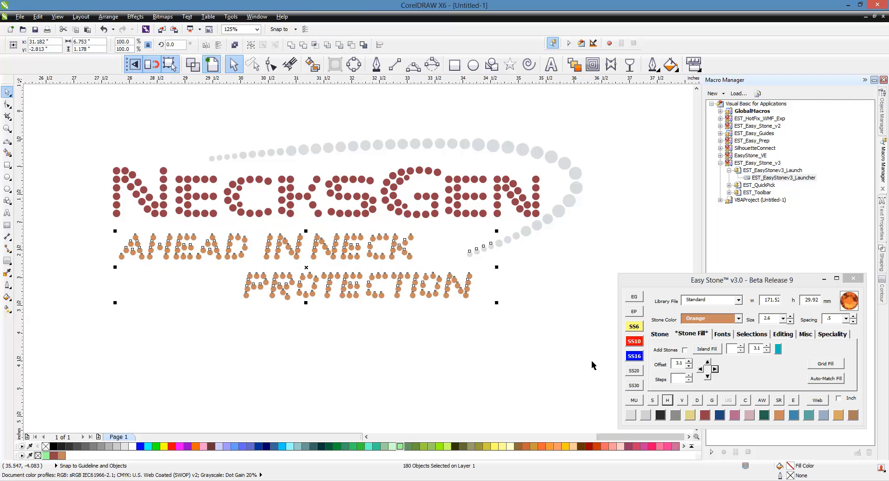
pyautogui.click(631, 415)
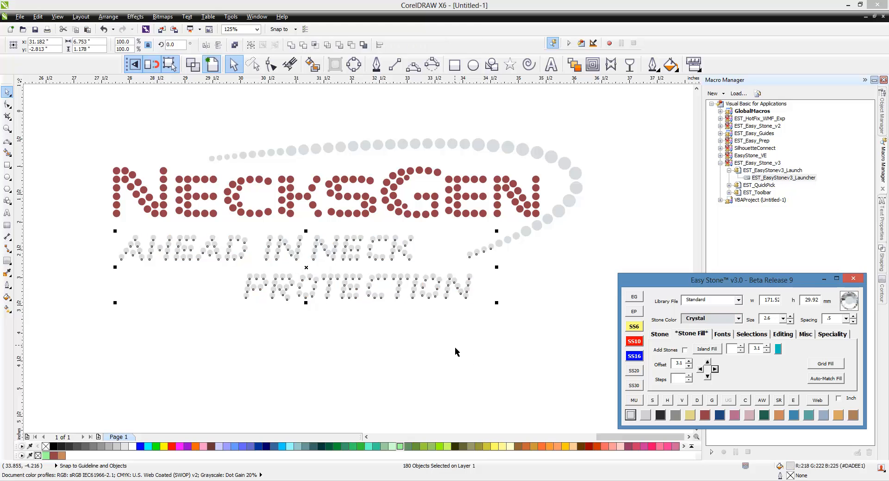
pyautogui.click(262, 320)
# Step: Add a black weed box behind the complete design, including the NecksGen lettering, swoosh and tagline
pyautogui.scroll(-2, 291, 291)
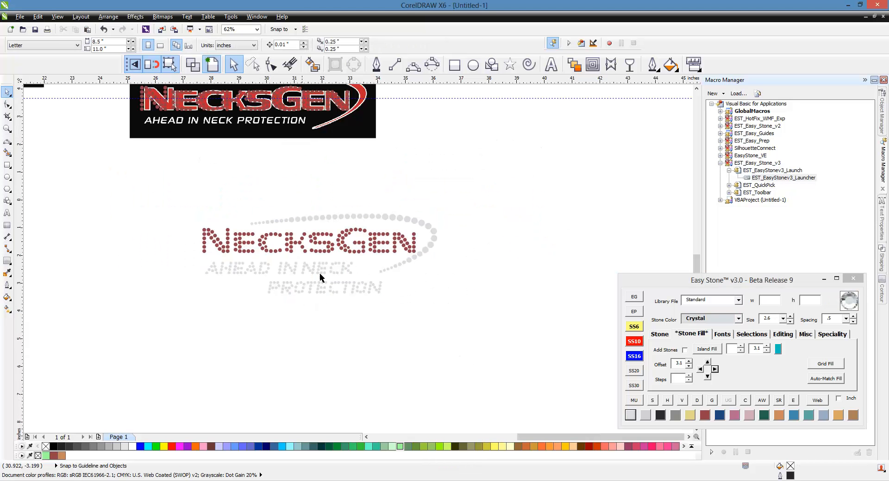
pyautogui.moveTo(496, 198); pyautogui.dragTo(167, 343)
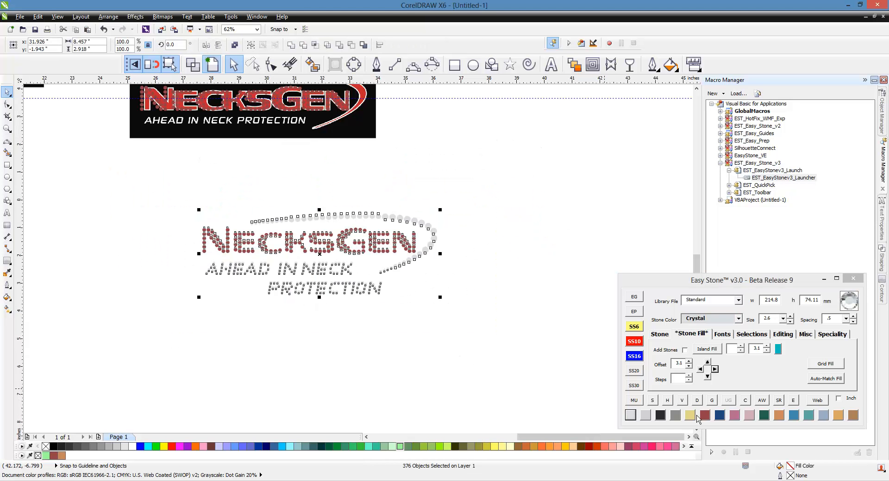
pyautogui.click(762, 401)
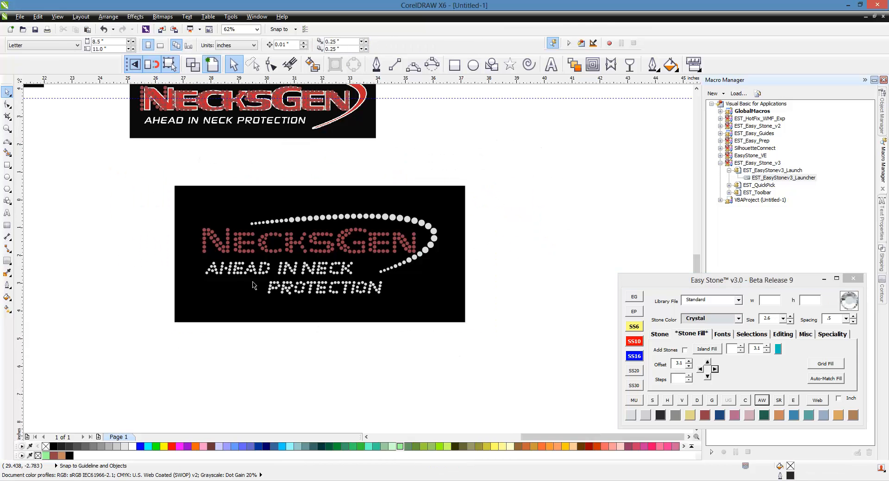
# Step: Render all stones of the design as realistic faceted rhinestones and deselect them
pyautogui.moveTo(185, 223); pyautogui.dragTo(470, 321)
pyautogui.click(653, 401)
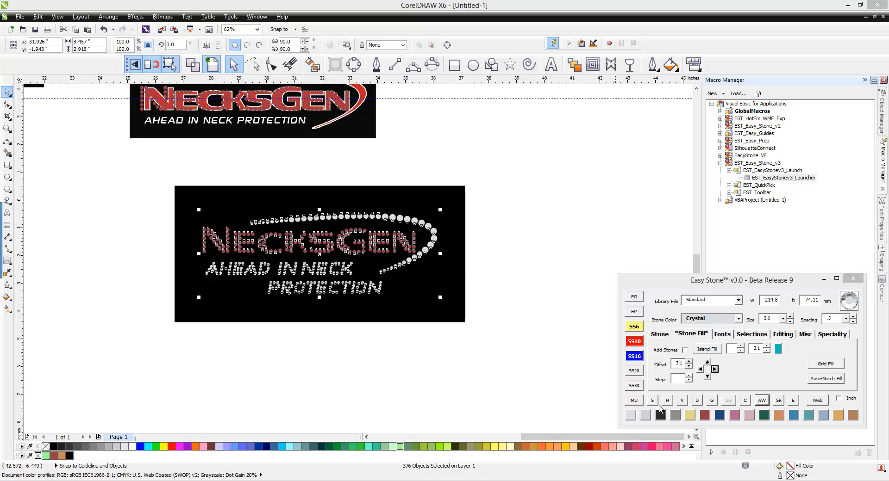
pyautogui.click(458, 262)
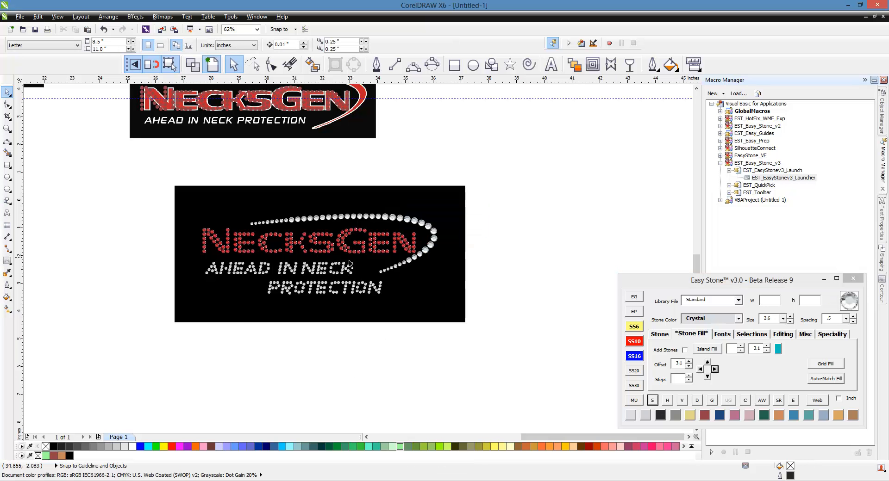
# Step: Nudge the seven stones of the C in NECK left to X 32.447", away from the K
pyautogui.scroll(2, 336, 264)
pyautogui.scroll(-2, 520, 310)
pyautogui.scroll(2, 456, 296)
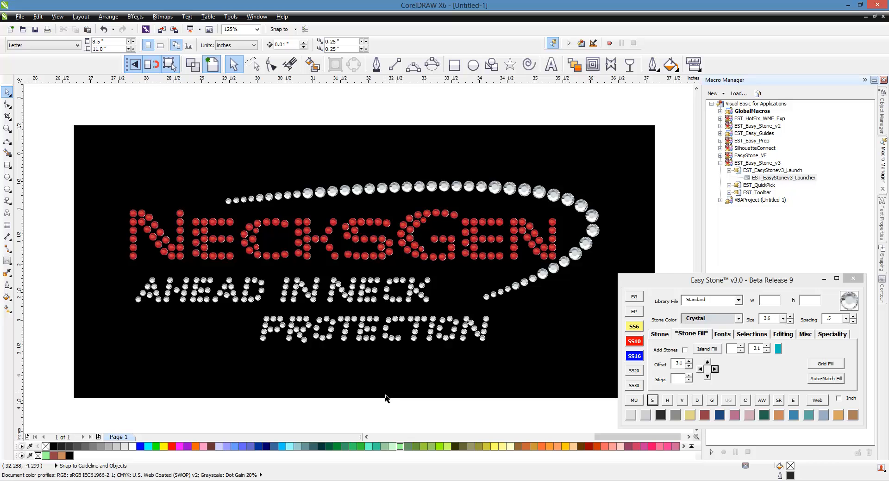
pyautogui.scroll(2, 403, 303)
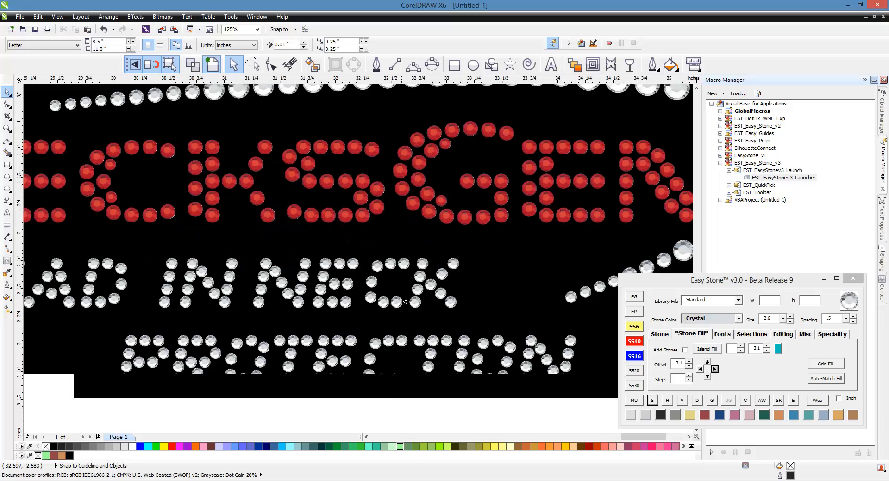
pyautogui.click(393, 311)
pyautogui.keyDown('shift'); pyautogui.click(365, 311); pyautogui.keyUp('shift')
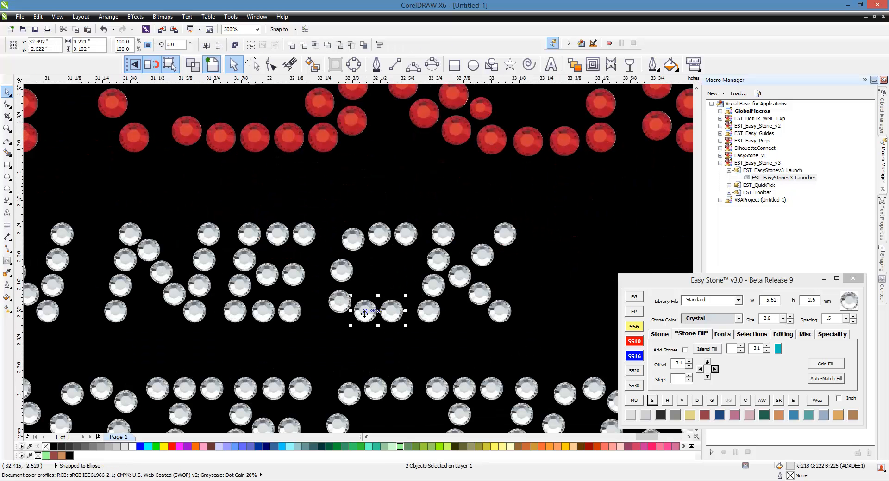
pyautogui.keyDown('shift'); pyautogui.click(342, 301); pyautogui.keyUp('shift')
pyautogui.keyDown('shift'); pyautogui.click(342, 271); pyautogui.keyUp('shift')
pyautogui.keyDown('shift'); pyautogui.click(353, 239); pyautogui.keyUp('shift')
pyautogui.keyDown('shift'); pyautogui.click(379, 235); pyautogui.keyUp('shift')
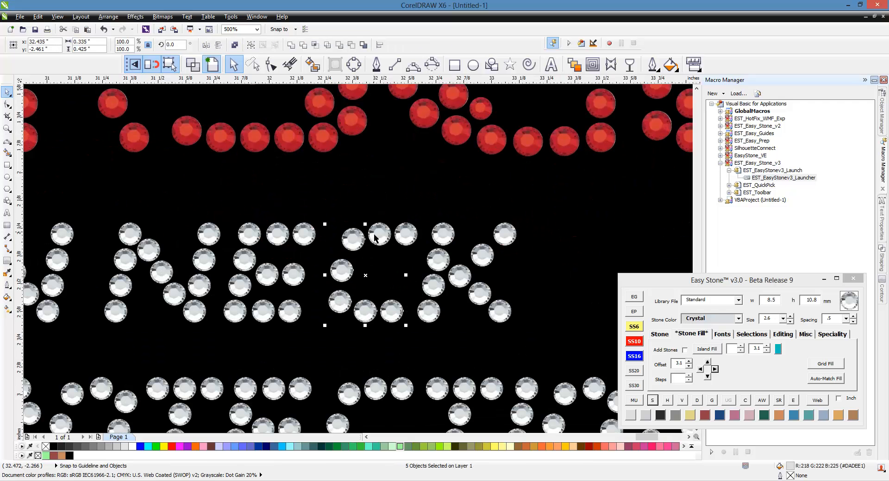
pyautogui.keyDown('shift'); pyautogui.click(403, 237); pyautogui.keyUp('shift')
pyautogui.press('Left')
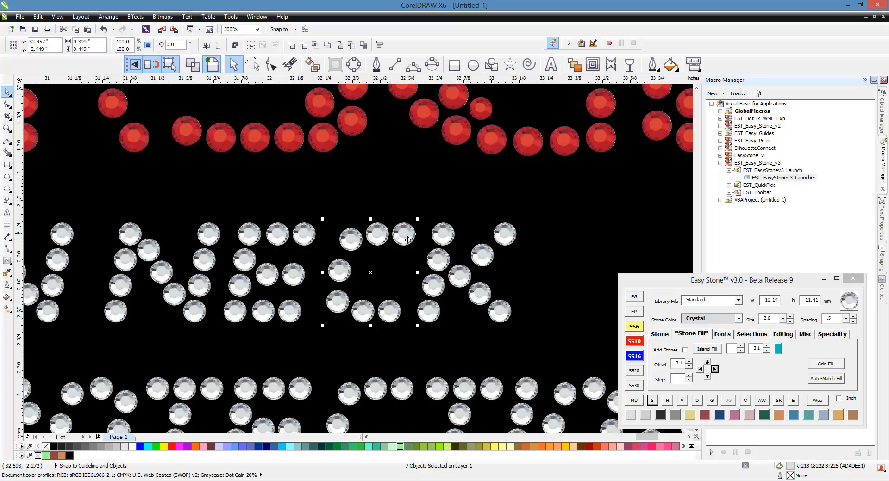
pyautogui.press('Left')
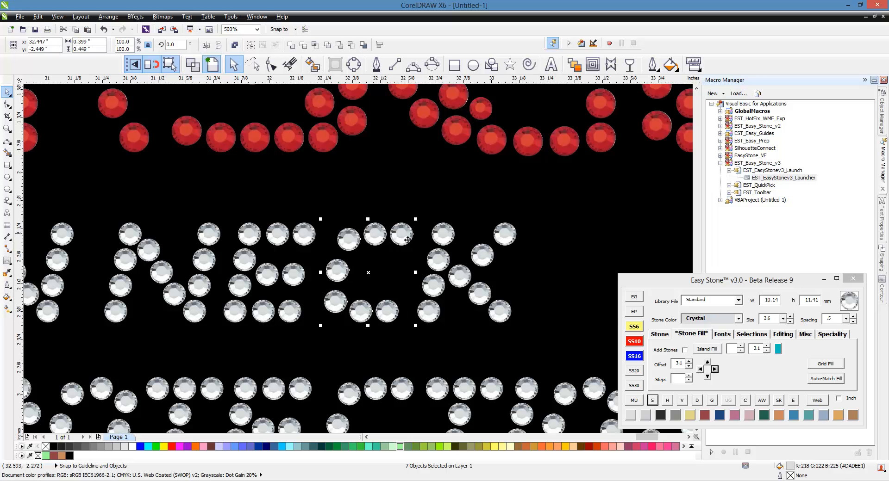
pyautogui.click(351, 291)
# Step: Re-space the seven stones of the C in NECK evenly along the letter's curve
pyautogui.scroll(1, 351, 292)
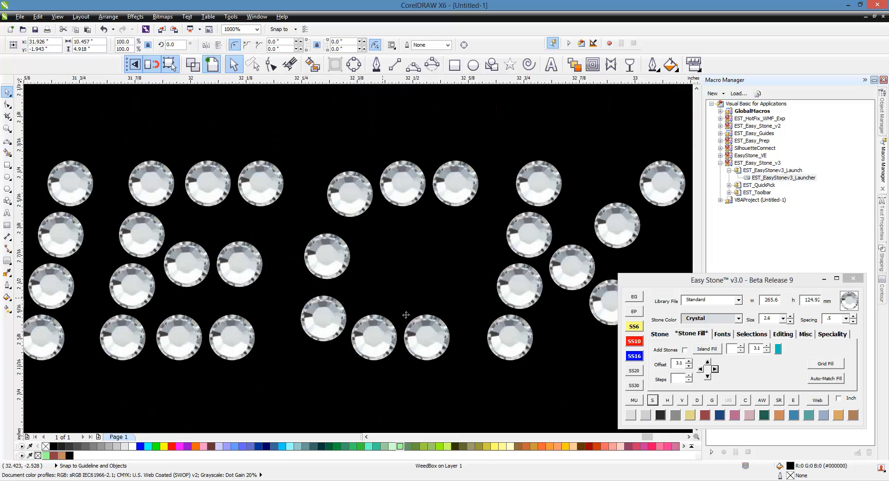
pyautogui.click(415, 338)
pyautogui.keyDown('shift'); pyautogui.click(375, 339); pyautogui.keyUp('shift')
pyautogui.keyDown('shift'); pyautogui.click(335, 313); pyautogui.keyUp('shift')
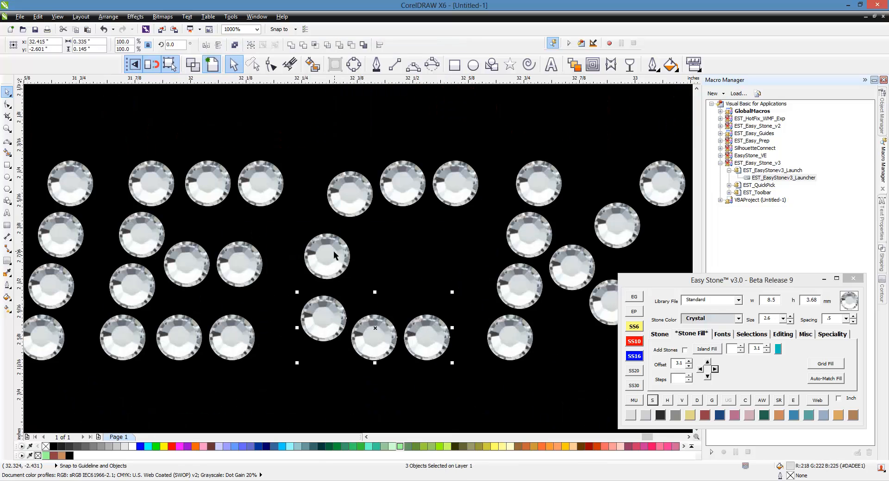
pyautogui.keyDown('shift'); pyautogui.click(336, 256); pyautogui.keyUp('shift')
pyautogui.keyDown('shift'); pyautogui.click(362, 206); pyautogui.keyUp('shift')
pyautogui.keyDown('shift'); pyautogui.click(408, 193); pyautogui.keyUp('shift')
pyautogui.keyDown('shift'); pyautogui.click(470, 189); pyautogui.keyUp('shift')
pyautogui.click(783, 334)
pyautogui.click(685, 363)
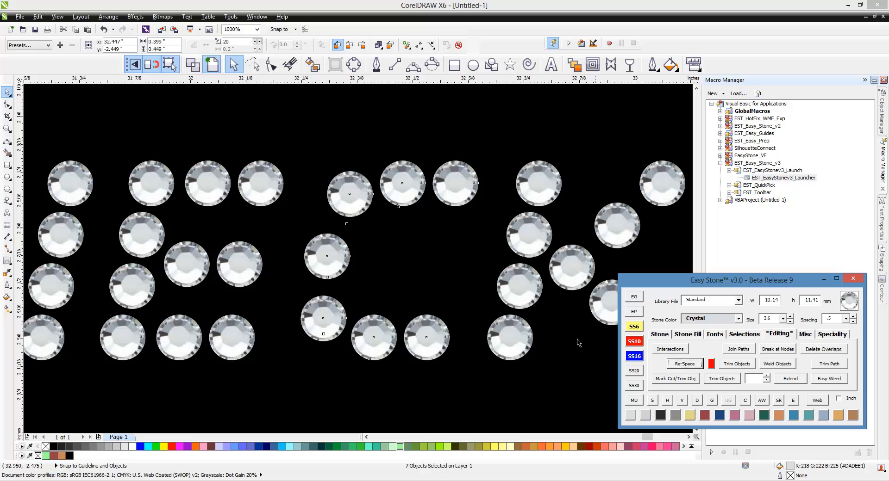
pyautogui.click(386, 257)
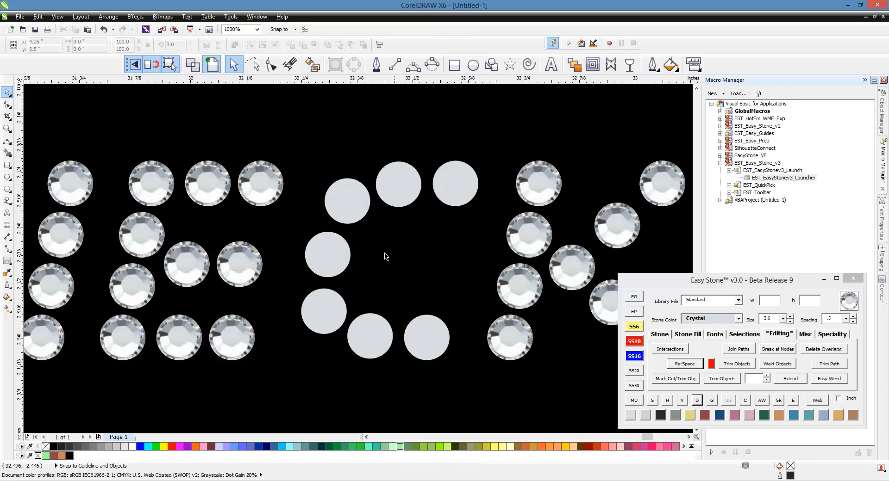
# Step: Reapply the realistic rhinestone rendering to the seven flat stones of the C in NECK
pyautogui.scroll(-2, 385, 257)
pyautogui.click(374, 292)
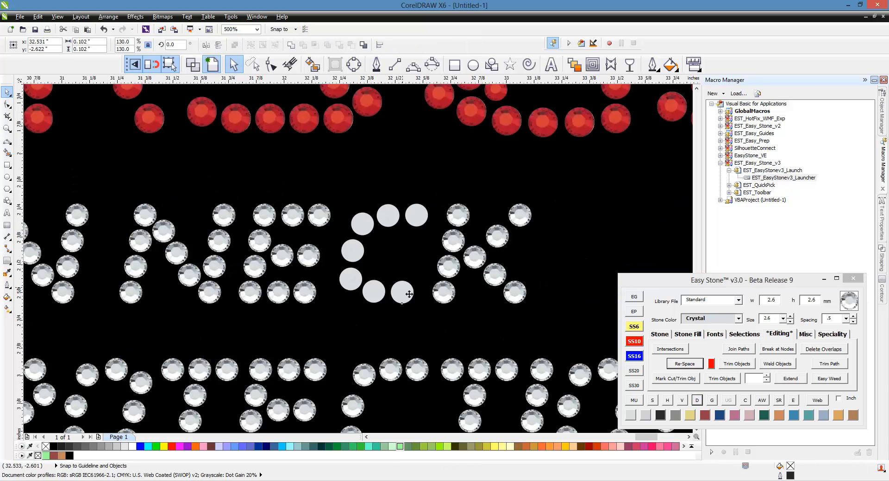
pyautogui.keyDown('shift'); pyautogui.click(350, 280); pyautogui.keyUp('shift')
pyautogui.keyDown('shift'); pyautogui.click(353, 253); pyautogui.keyUp('shift')
pyautogui.keyDown('shift'); pyautogui.click(362, 224); pyautogui.keyUp('shift')
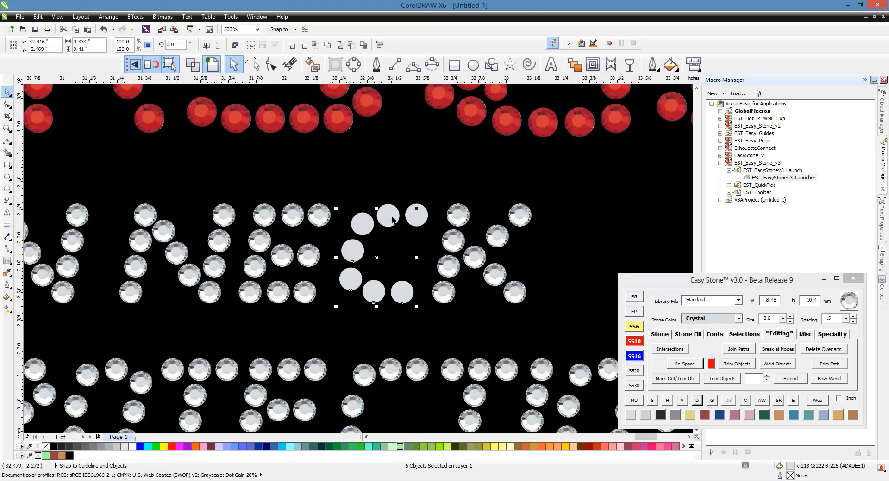
pyautogui.keyDown('shift'); pyautogui.click(392, 221); pyautogui.keyUp('shift')
pyautogui.keyDown('shift'); pyautogui.click(420, 221); pyautogui.keyUp('shift')
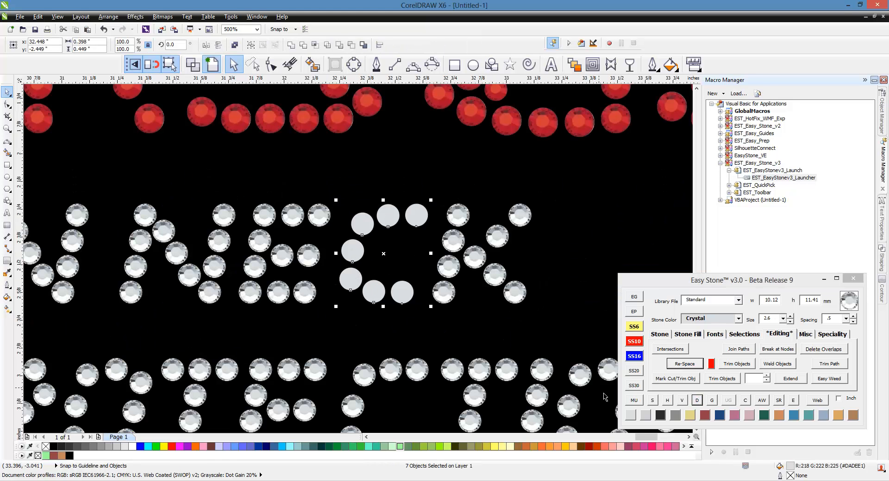
pyautogui.click(654, 401)
pyautogui.click(471, 273)
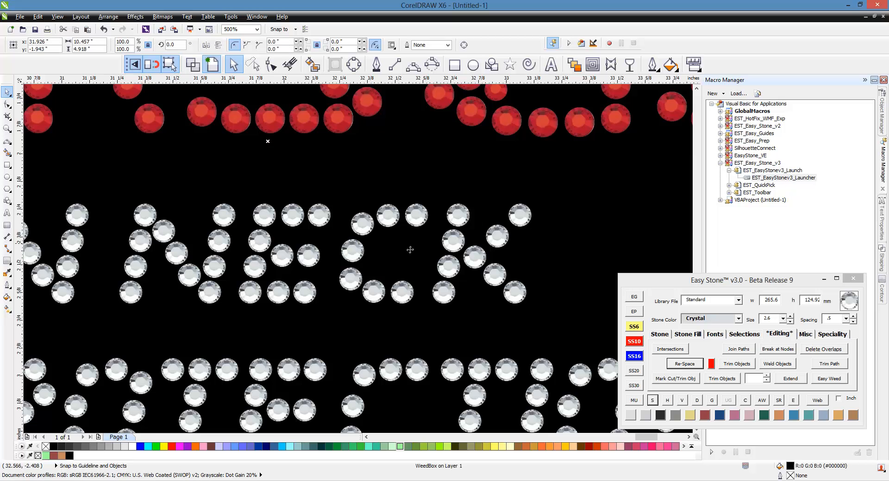
# Step: Re-space the seven stones of the C in PROTECTION evenly along the letter's curve
pyautogui.scroll(-2, 386, 249)
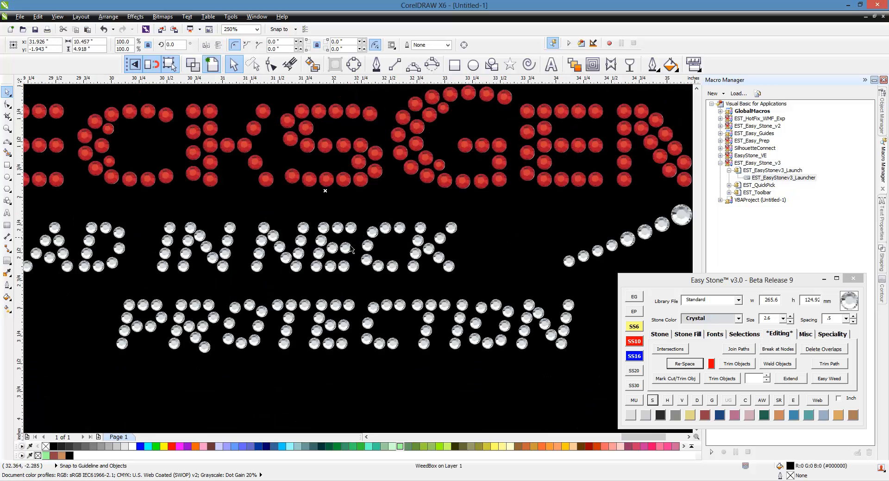
pyautogui.scroll(2, 389, 383)
pyautogui.click(404, 317)
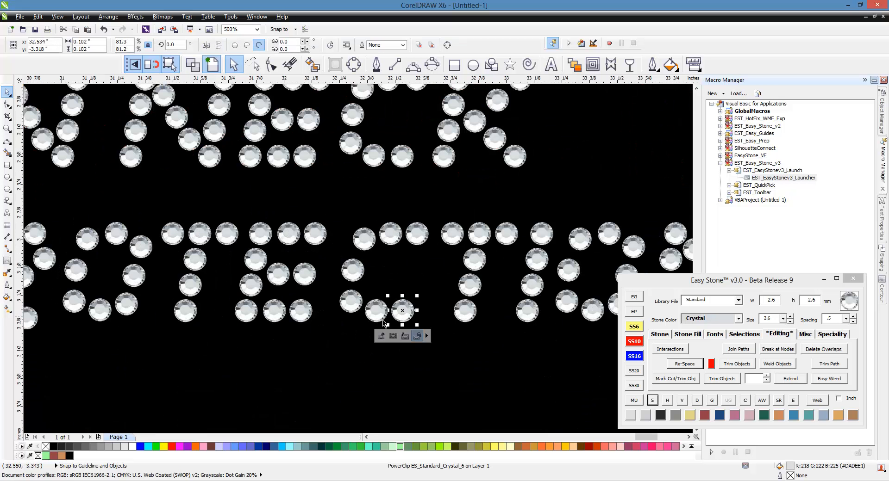
pyautogui.keyDown('shift'); pyautogui.click(377, 315); pyautogui.keyUp('shift')
pyautogui.keyDown('shift'); pyautogui.click(355, 305); pyautogui.keyUp('shift')
pyautogui.keyDown('shift'); pyautogui.click(356, 269); pyautogui.keyUp('shift')
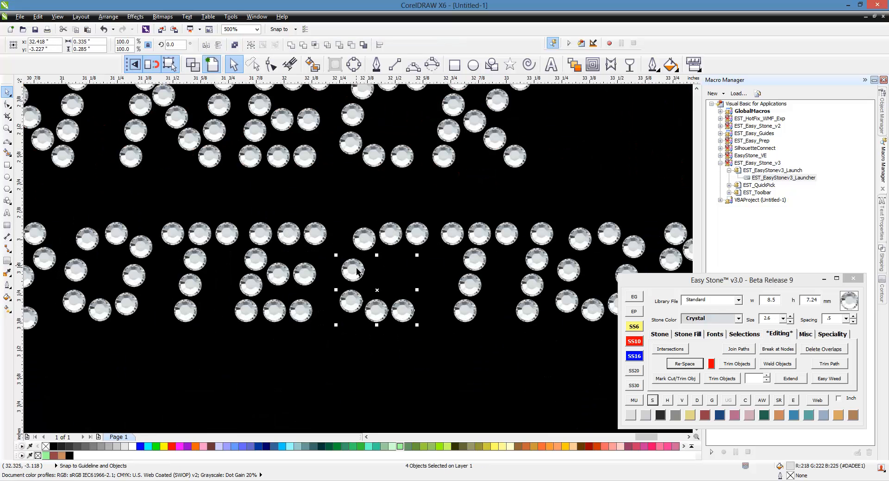
pyautogui.keyDown('shift'); pyautogui.click(364, 239); pyautogui.keyUp('shift')
pyautogui.keyDown('shift'); pyautogui.click(390, 234); pyautogui.keyUp('shift')
pyautogui.keyDown('shift'); pyautogui.click(416, 234); pyautogui.keyUp('shift')
pyautogui.click(685, 363)
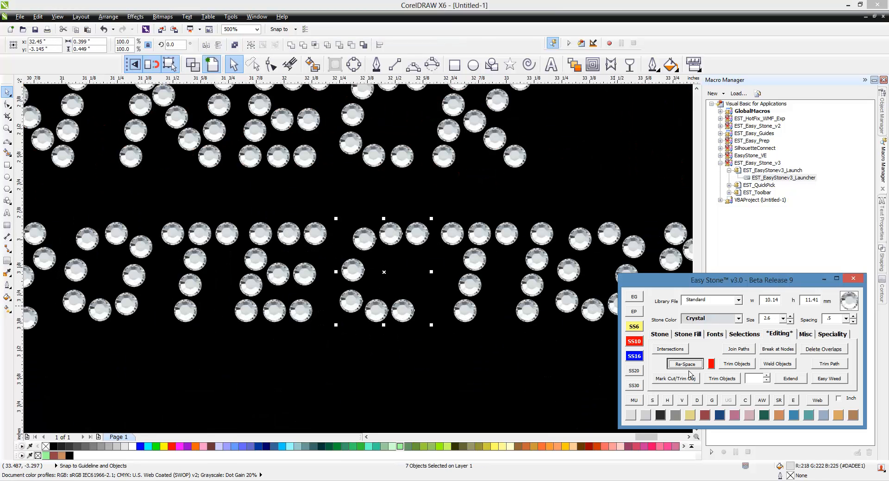
pyautogui.click(699, 404)
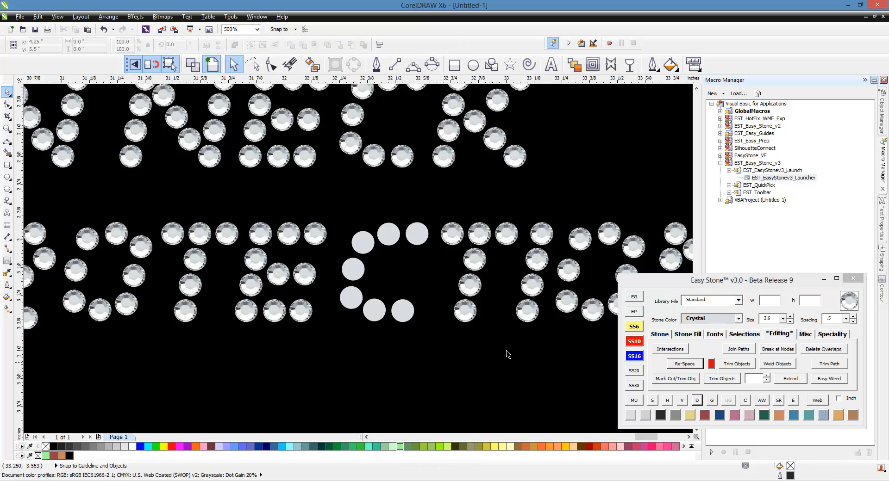
# Step: Reapply the realistic rhinestone rendering to the seven flat stones of the C in PROTECTION and deselect them
pyautogui.click(401, 314)
pyautogui.keyDown('shift'); pyautogui.click(373, 311); pyautogui.keyUp('shift')
pyautogui.keyDown('shift'); pyautogui.click(351, 298); pyautogui.keyUp('shift')
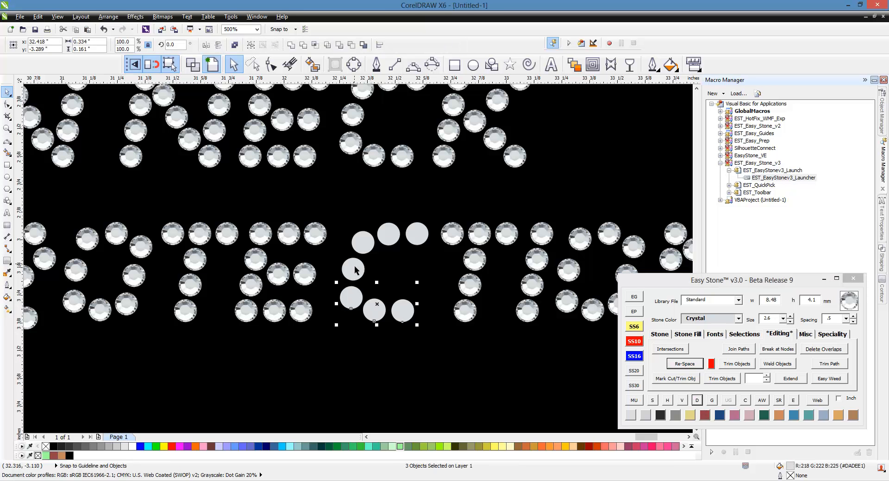
pyautogui.keyDown('shift'); pyautogui.click(353, 269); pyautogui.keyUp('shift')
pyautogui.keyDown('shift'); pyautogui.click(364, 242); pyautogui.keyUp('shift')
pyautogui.keyDown('shift'); pyautogui.click(389, 234); pyautogui.keyUp('shift')
pyautogui.keyDown('shift'); pyautogui.click(417, 235); pyautogui.keyUp('shift')
pyautogui.click(657, 404)
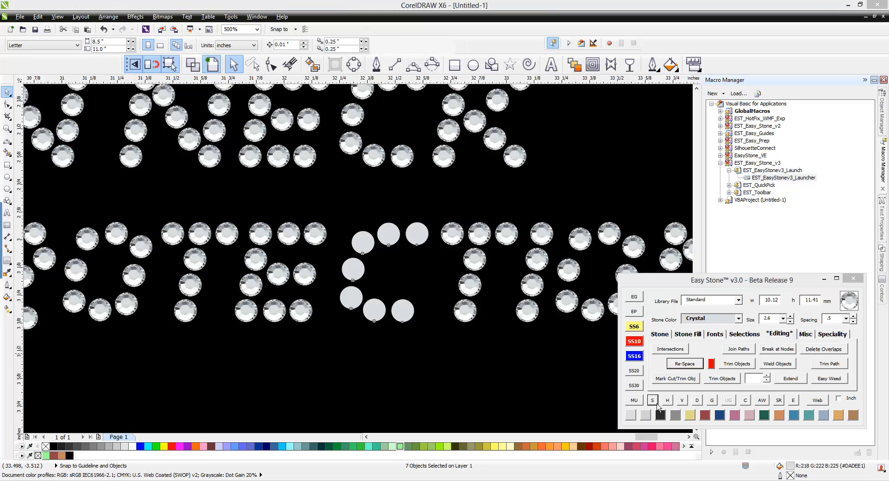
pyautogui.click(456, 264)
pyautogui.scroll(-2, 404, 253)
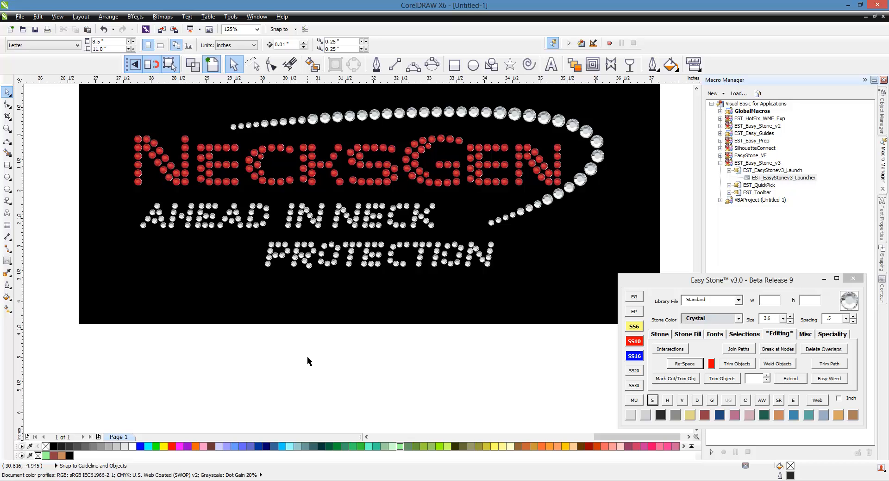
pyautogui.scroll(-1, 362, 371)
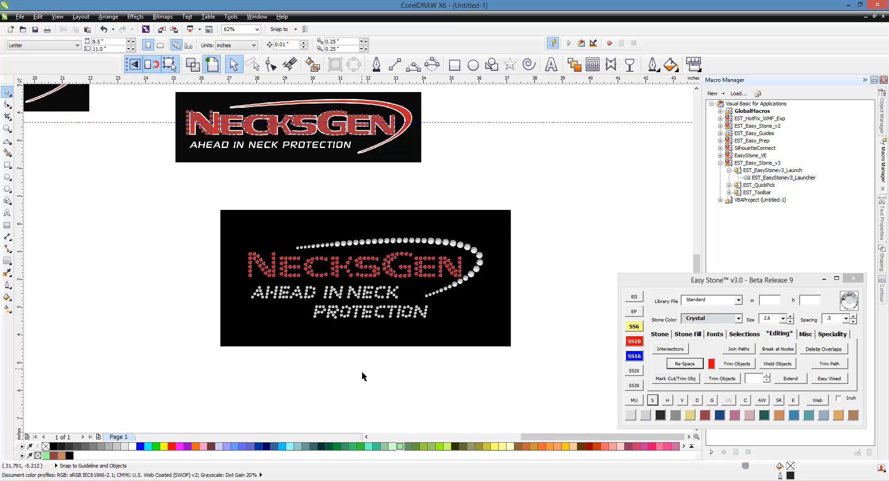
pyautogui.scroll(1, 369, 320)
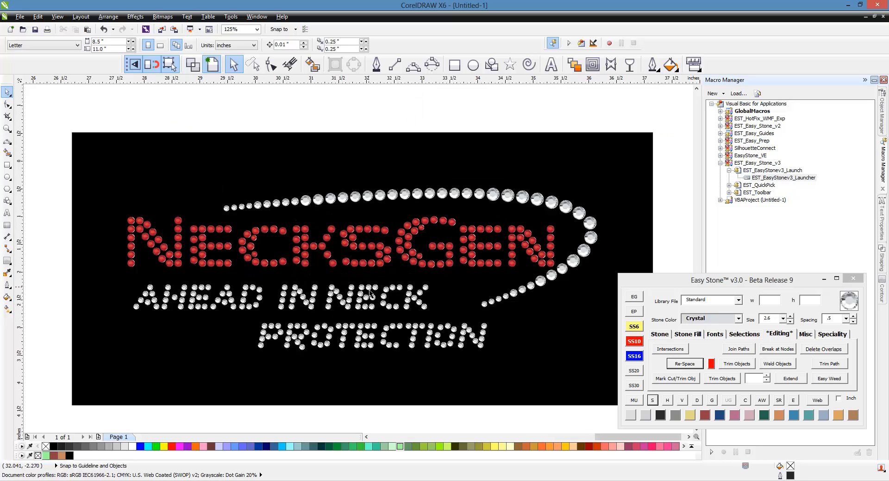